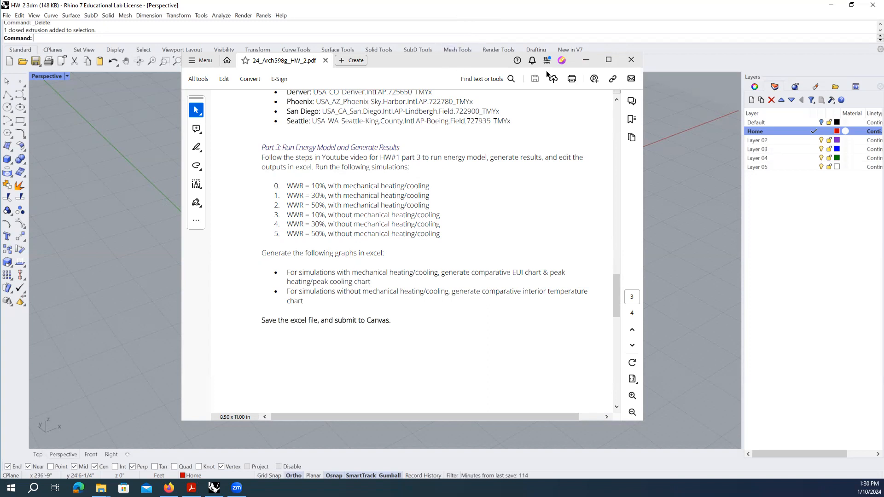
Step: Minimize the homework PDF and inspect the red box in the Perspective viewport
click(585, 60)
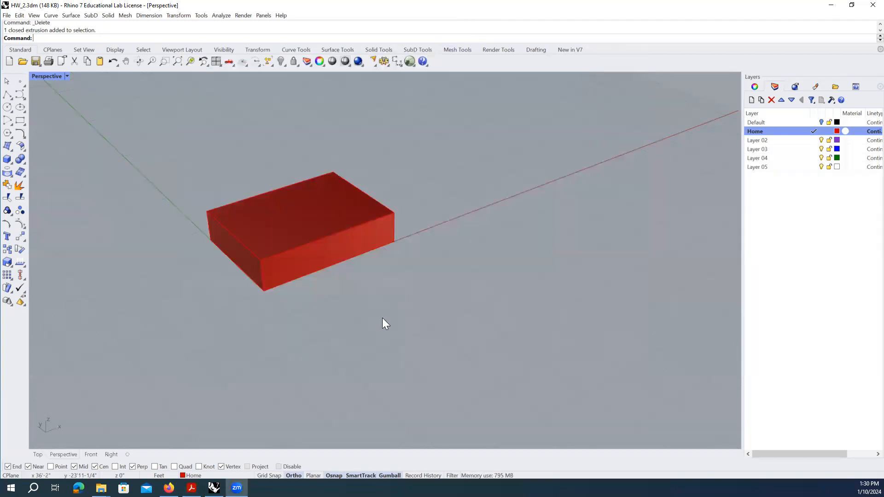
scroll(270, 251, up, 5)
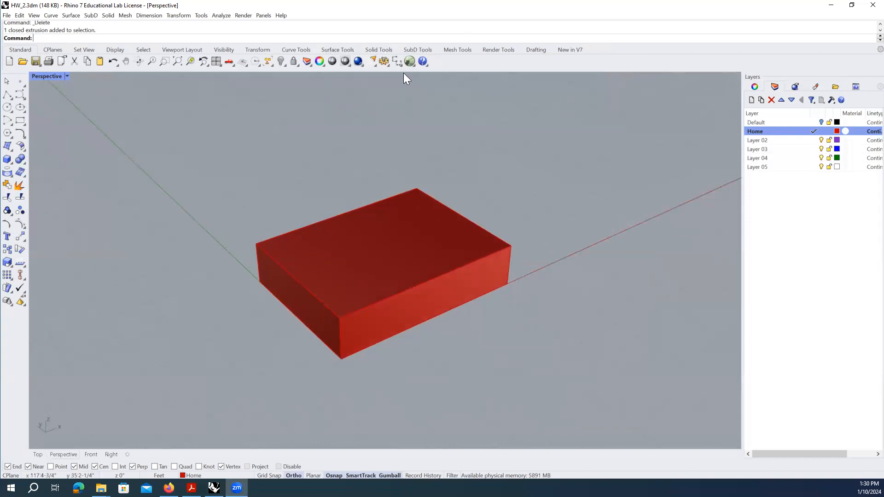
right_drag(461, 296, 446, 300)
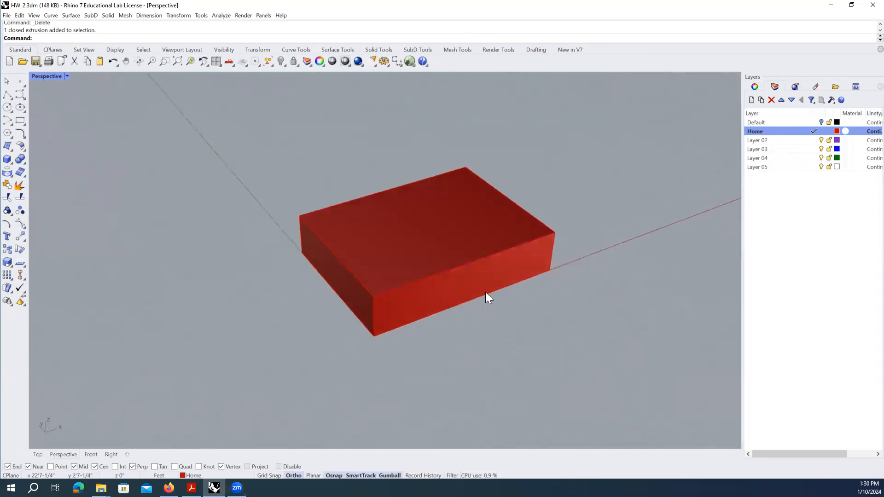
right_drag(386, 294, 219, 242)
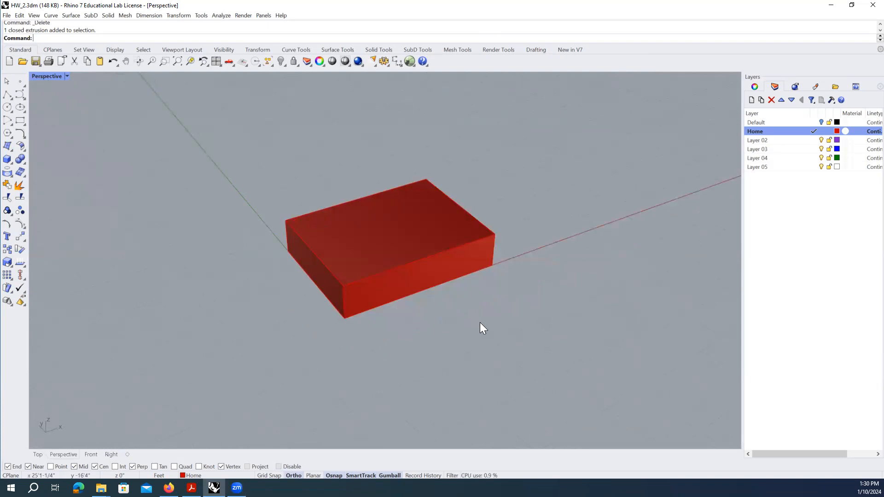
Step: Switch to File Explorer and check the weather files stored in the HW_2 folder, then return to Rhino
click(101, 487)
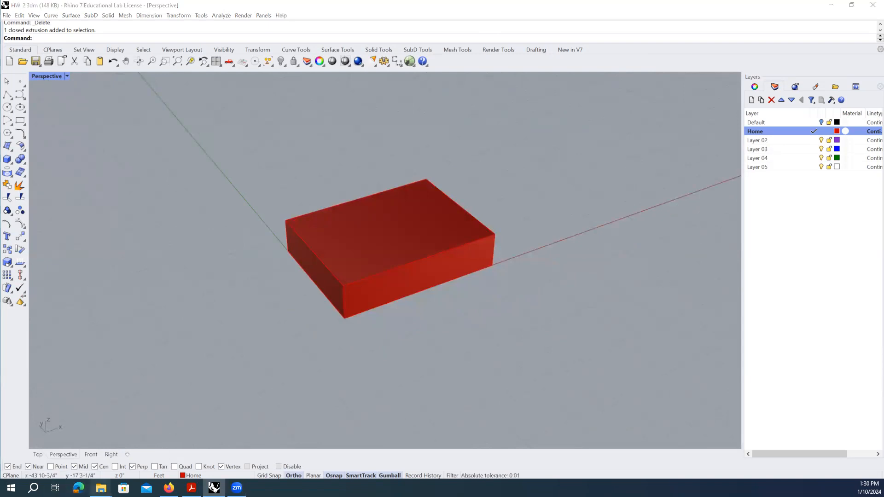
click(85, 458)
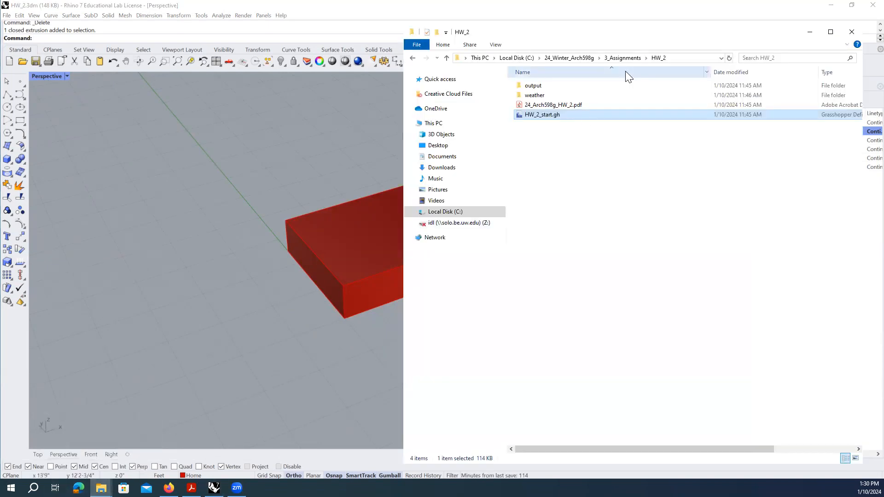
drag(612, 40, 299, 44)
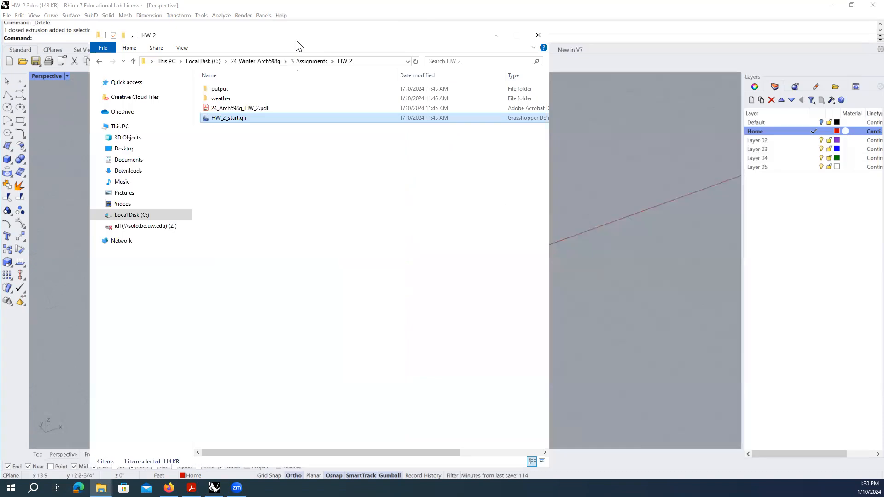
double_click(230, 99)
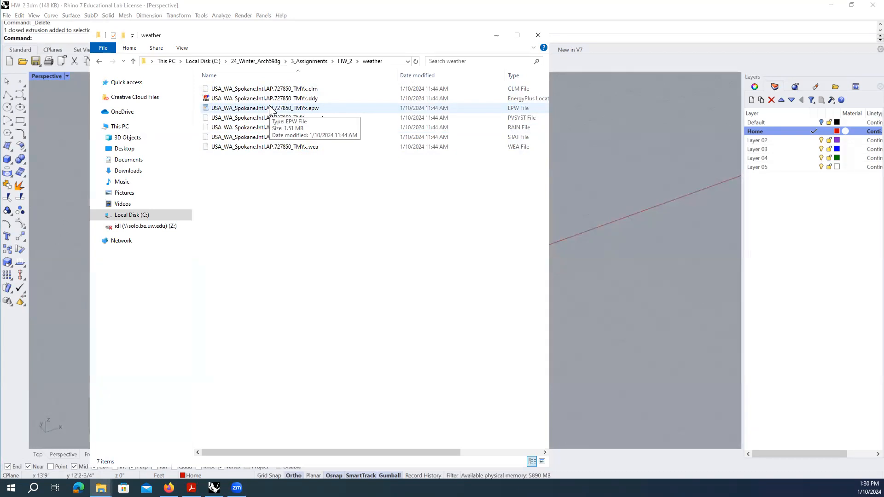
click(642, 253)
Step: Launch Grasshopper from Rhino and move its window nearer the middle of the screen
scroll(360, 288, up, 1)
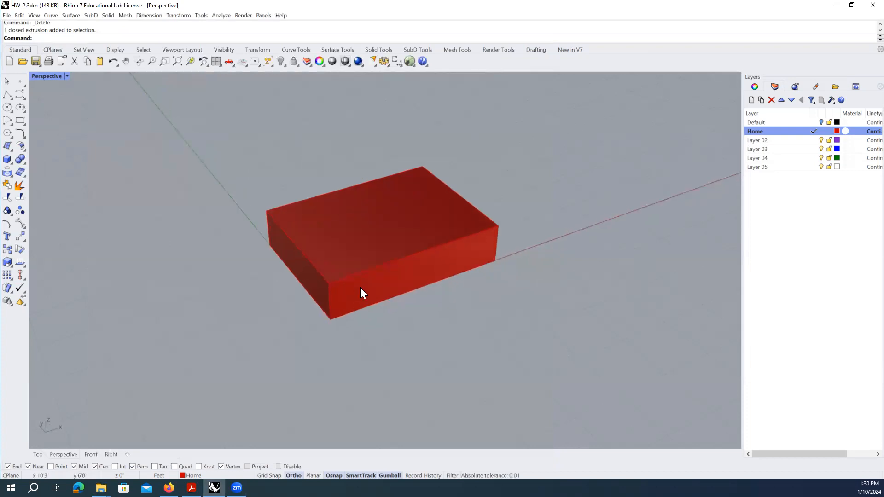
text(Grasshopper)
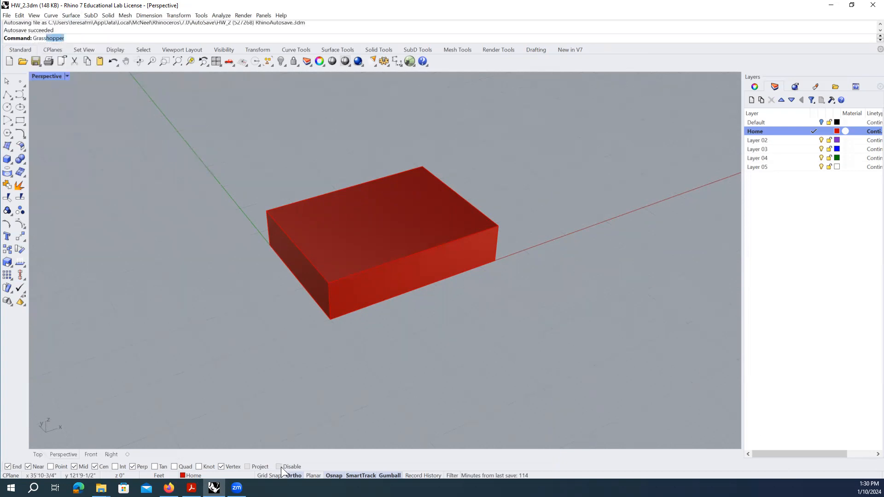
key(Return)
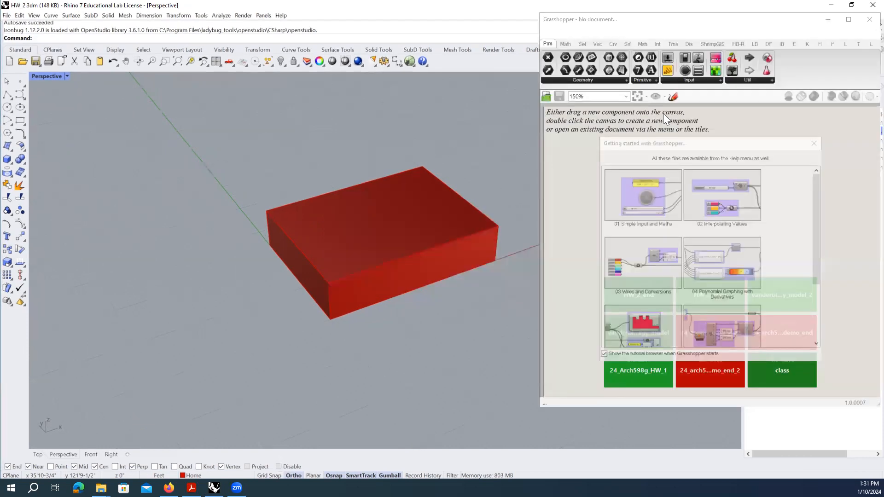
drag(684, 18, 435, 19)
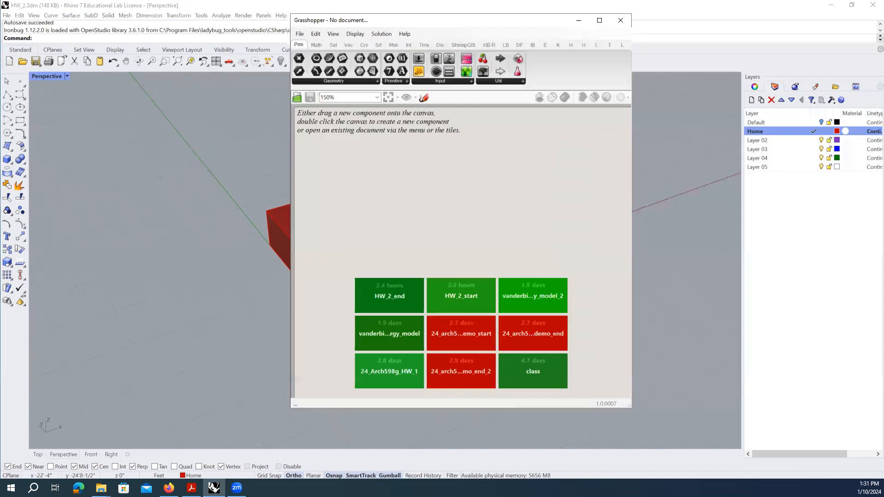
Step: Switch to File Explorer and load HW_2_start.gh from the HW_2 folder into the Grasshopper canvas
mouse_move(100, 488)
click(56, 444)
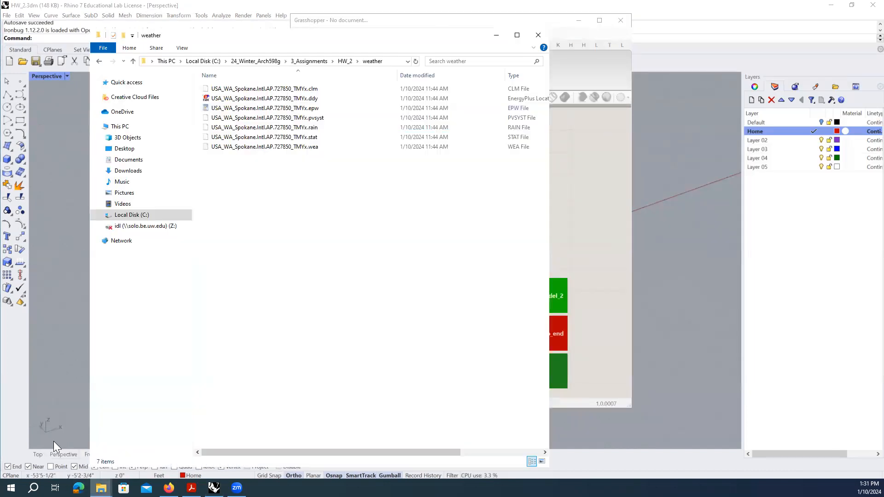
click(346, 61)
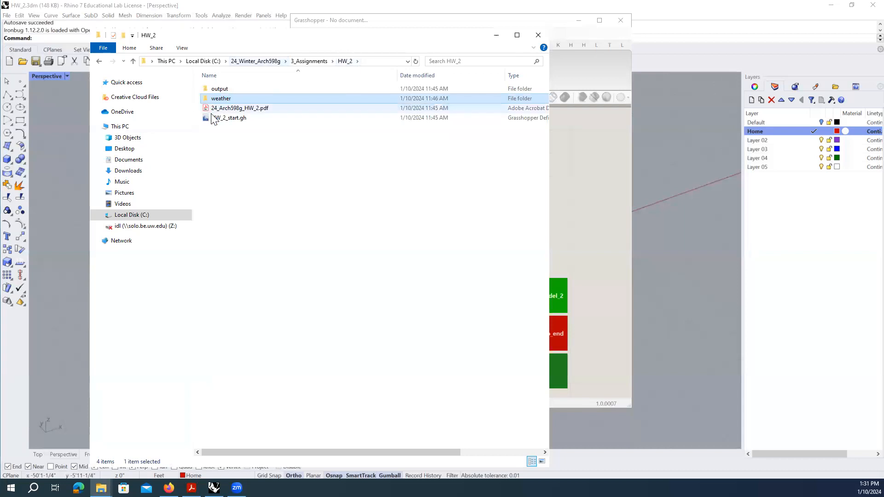
click(229, 119)
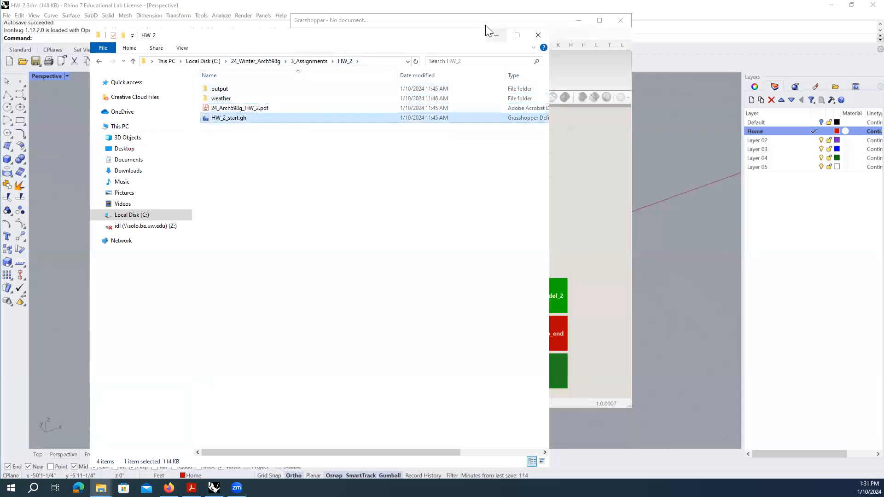
drag(445, 37, 343, 37)
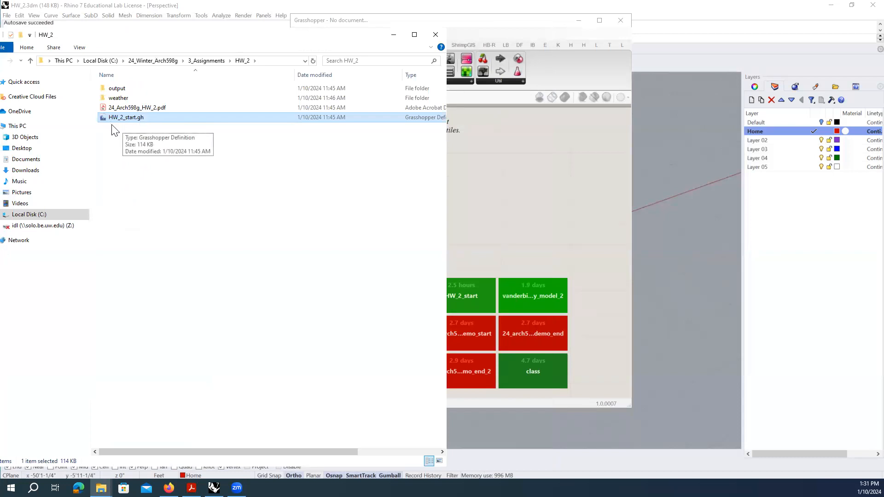
drag(133, 120, 520, 214)
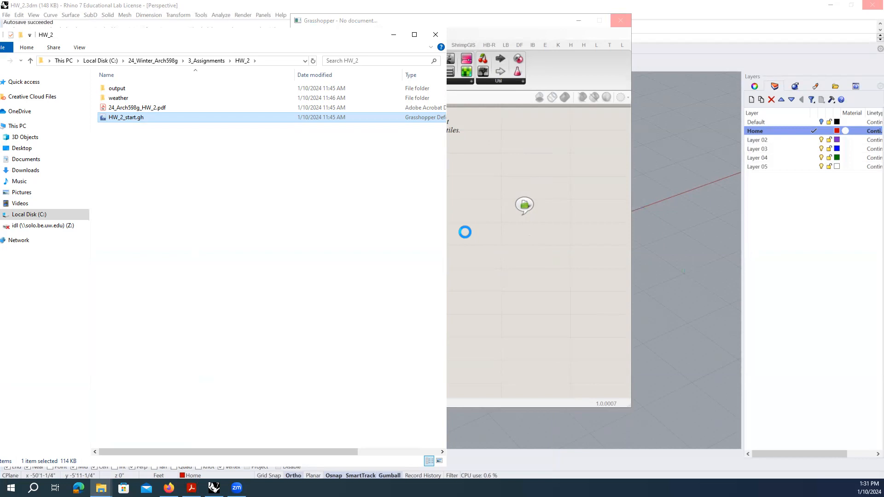
click(484, 266)
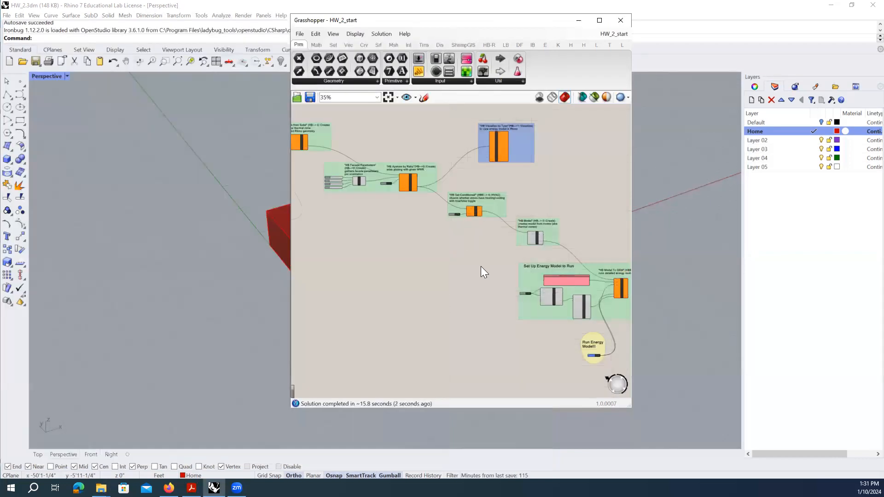
Step: Widen the Grasshopper window so that more of the HW_2_start definition fits on the canvas
scroll(480, 266, down, 5)
right_drag(480, 266, 414, 254)
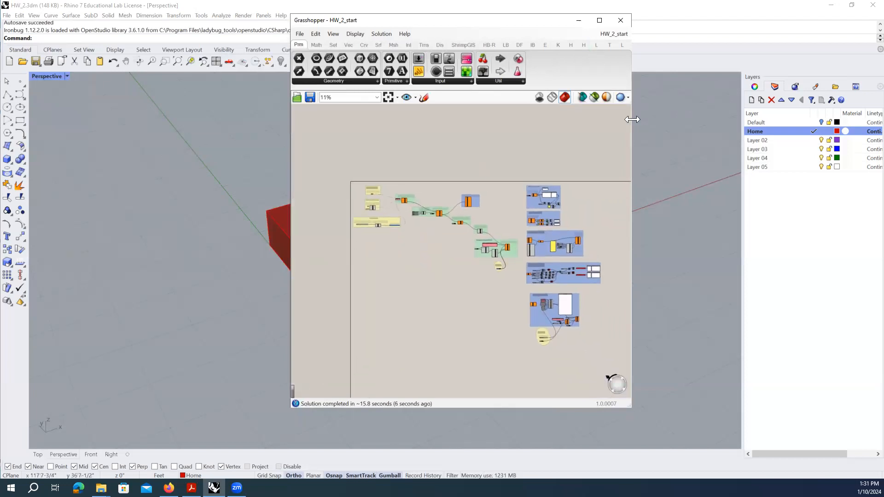
drag(631, 118, 784, 118)
right_drag(352, 197, 407, 219)
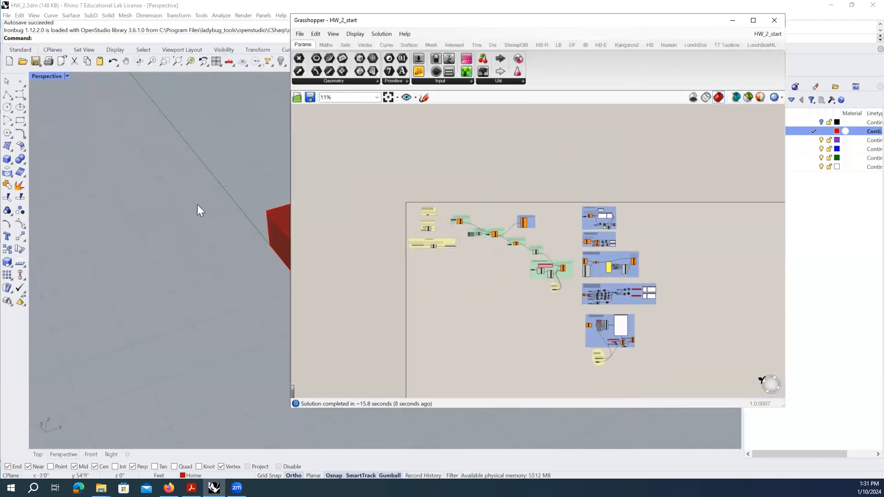
right_drag(197, 204, 94, 221)
Step: Reference the red box in Rhino as the single Brep of the Select Thermal Zone Geometry container
scroll(425, 218, up, 5)
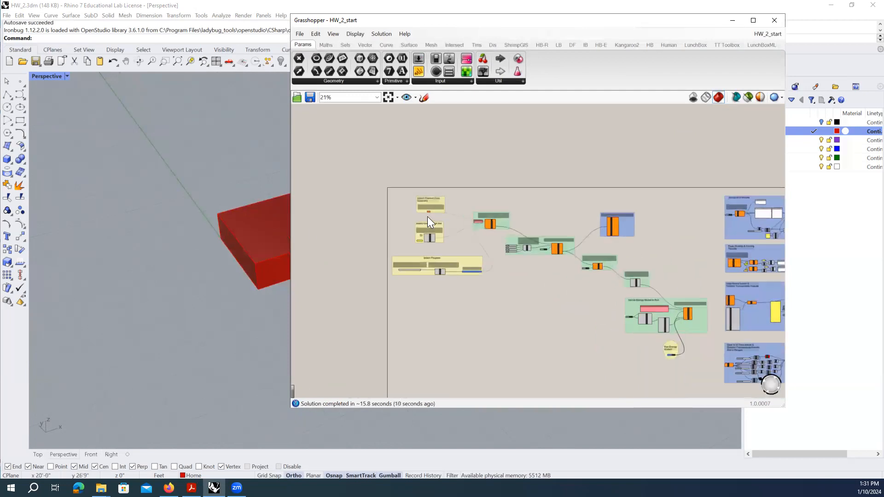
scroll(428, 216, up, 2)
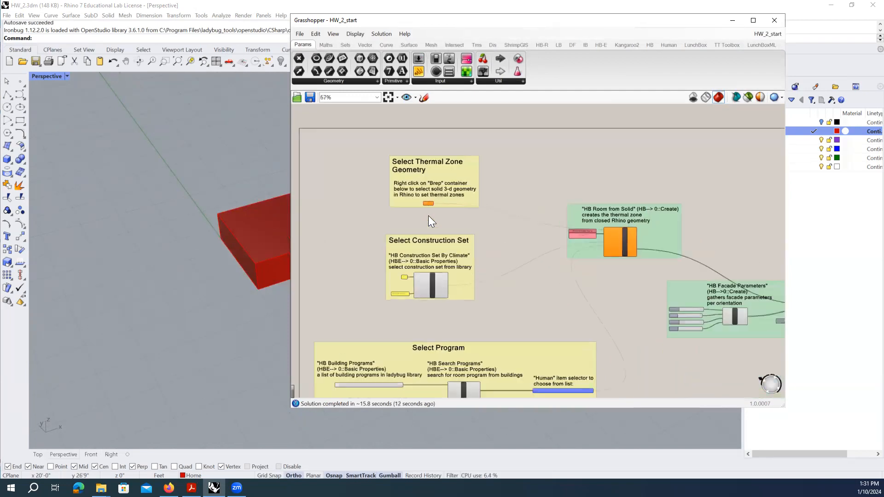
scroll(436, 210, up, 3)
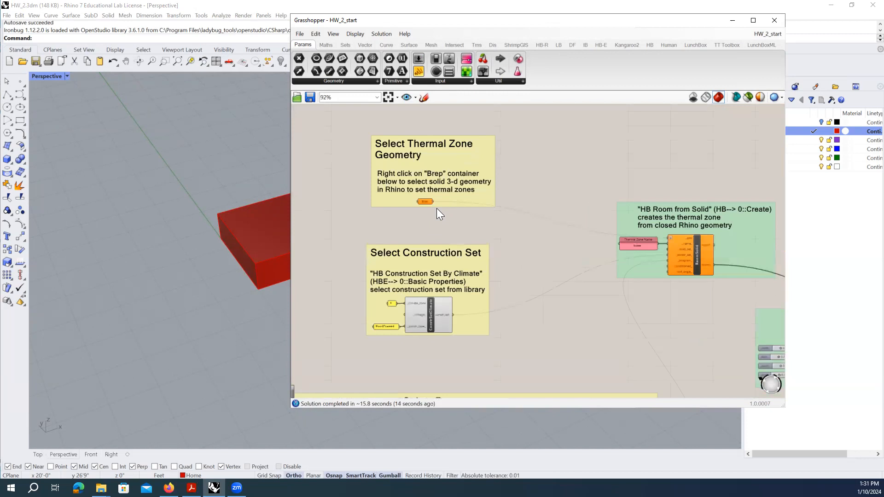
scroll(417, 236, up, 2)
scroll(448, 250, down, 4)
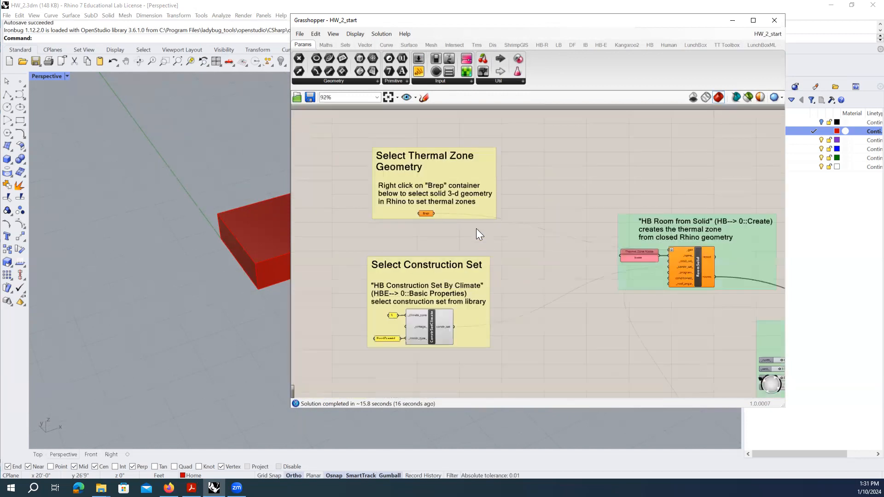
scroll(392, 200, up, 3)
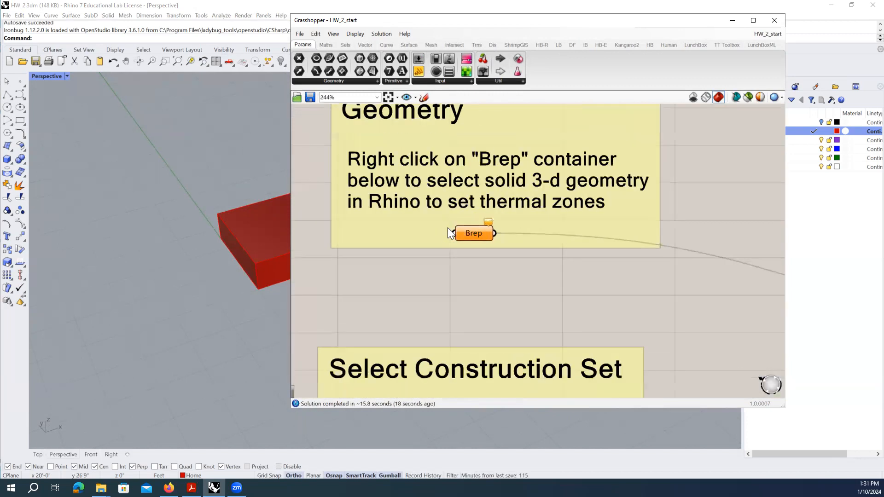
scroll(62, 302, down, 5)
right_drag(166, 280, 170, 278)
right_drag(423, 245, 431, 269)
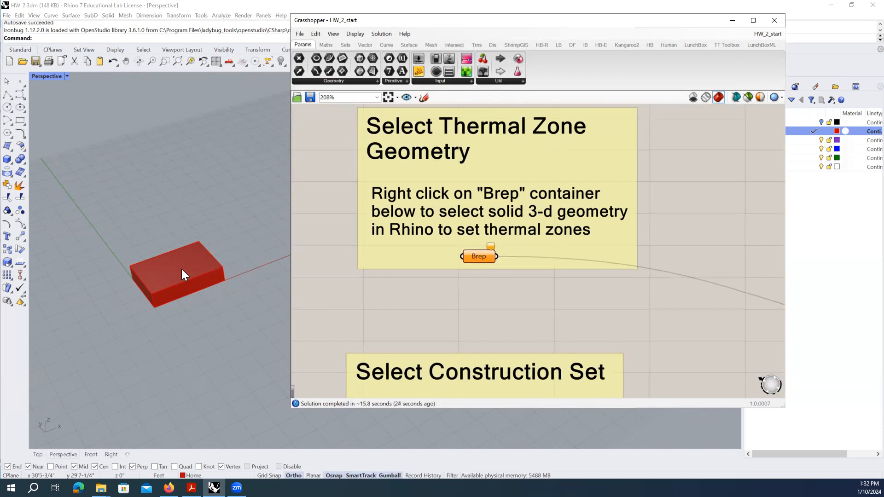
right_click(477, 254)
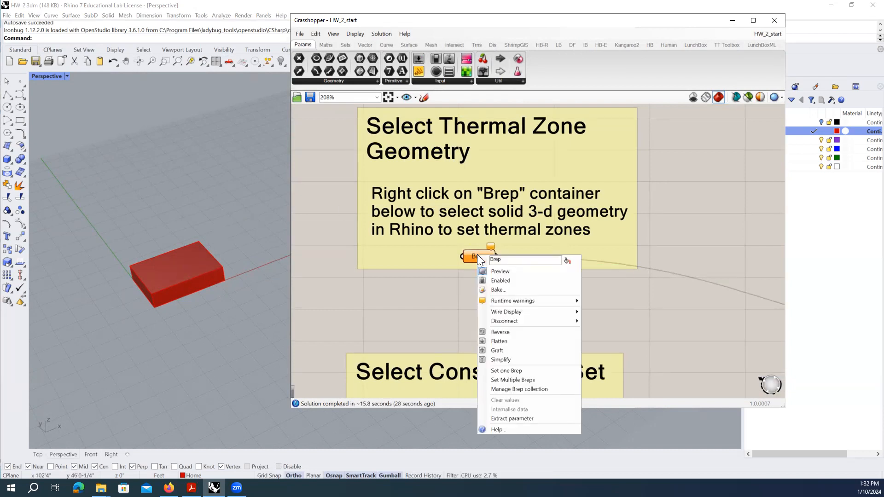
click(513, 371)
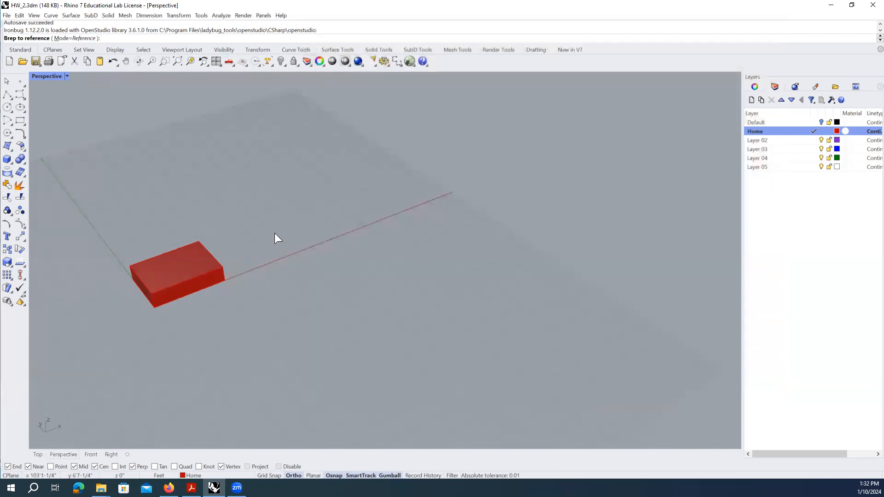
click(180, 278)
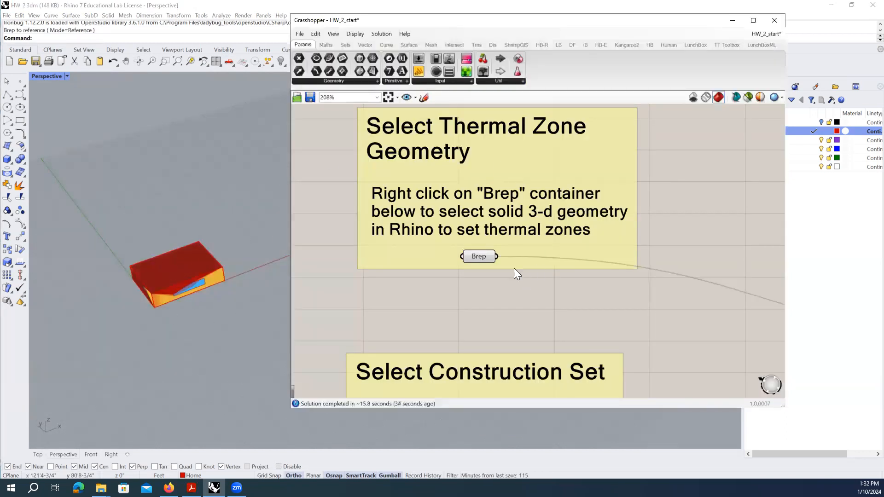
Step: Turn off the Rhino preview for every component in the HW_2_start definition
scroll(374, 191, down, 4)
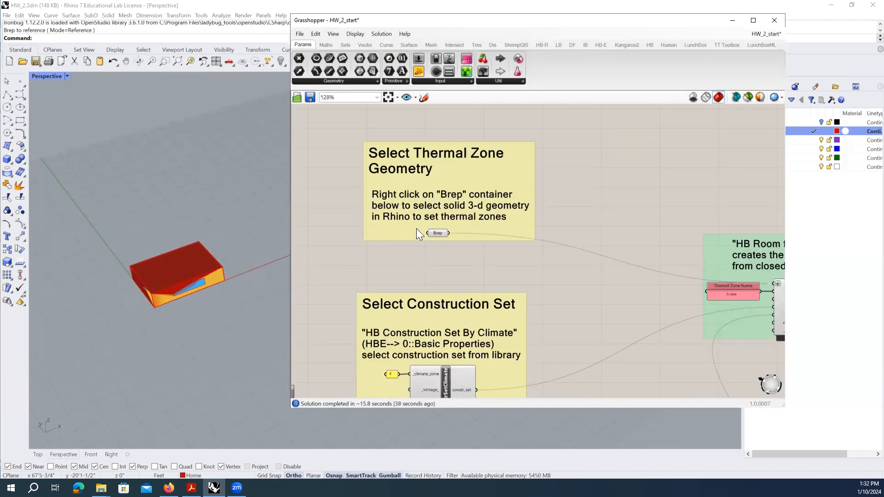
scroll(416, 228, down, 4)
right_drag(524, 269, 479, 221)
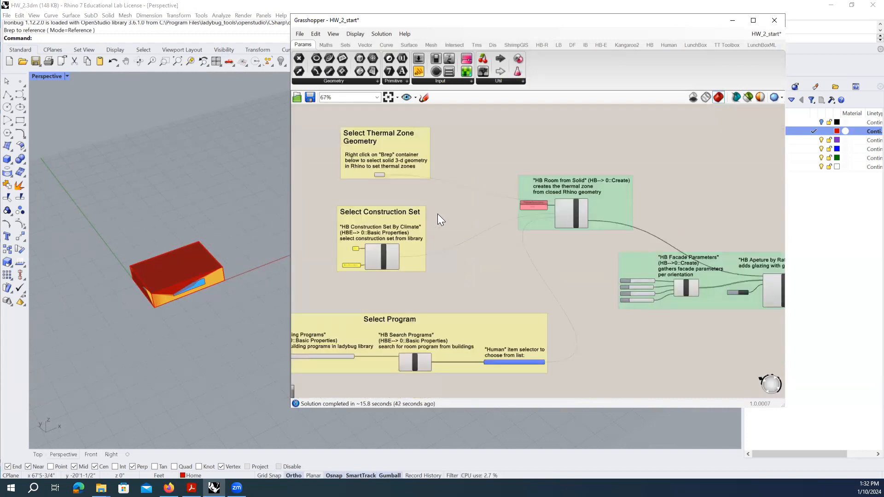
scroll(437, 214, down, 3)
right_drag(634, 303, 610, 285)
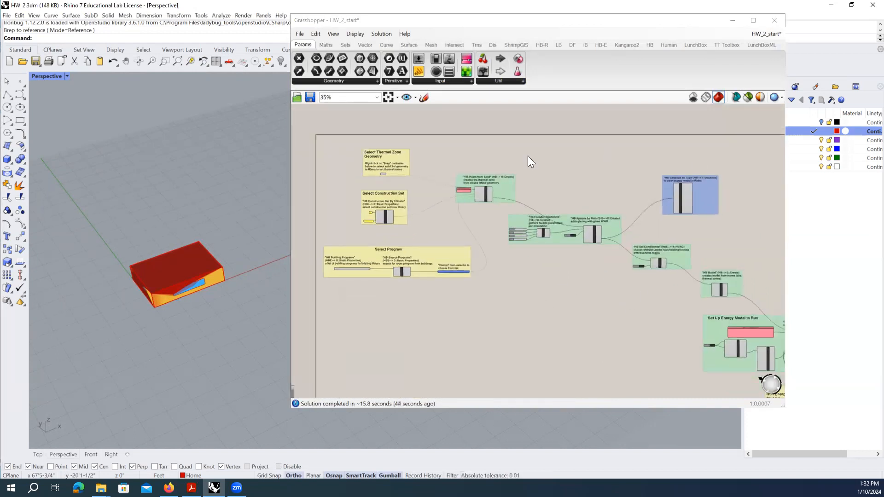
click(435, 194)
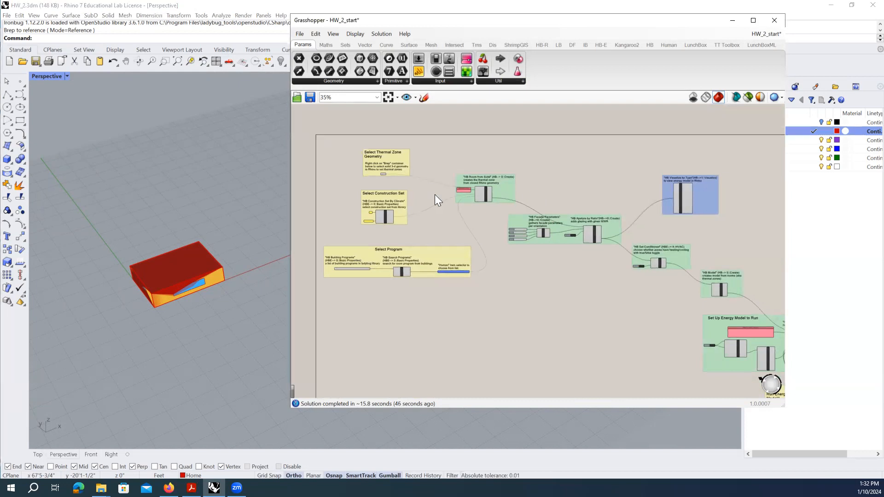
key(ctrl+a)
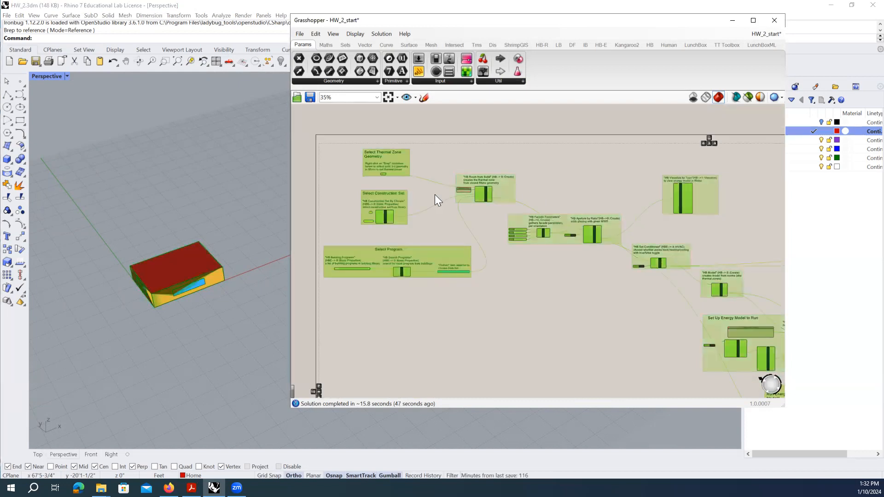
right_click(480, 160)
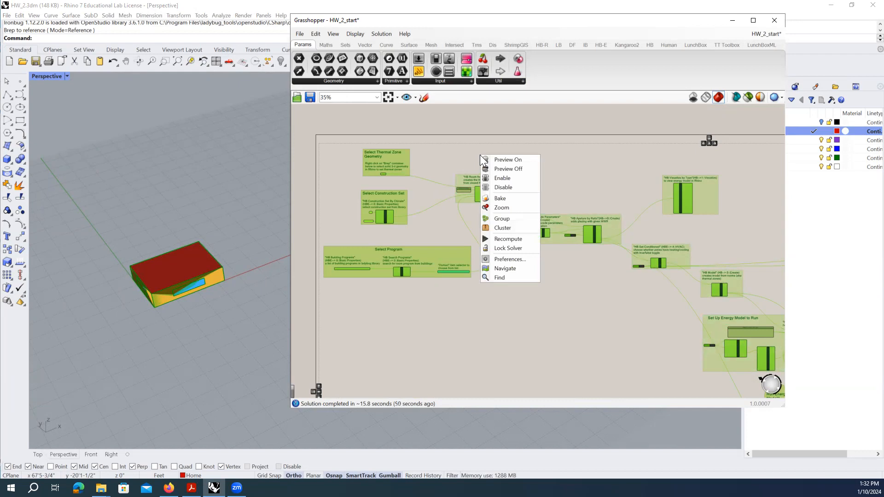
click(527, 168)
Step: Uncover the Rhino layer list by narrowing the Grasshopper window, make Layer 02 current, and hide the Home and Default layers
click(797, 197)
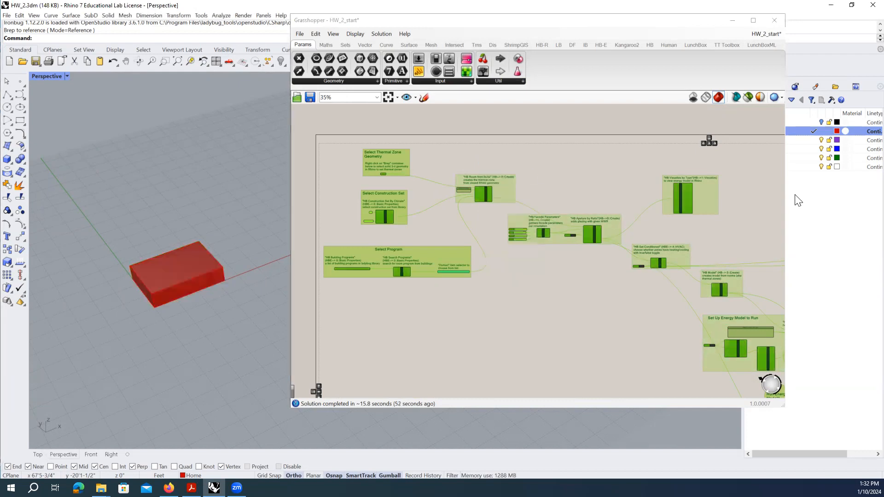
drag(785, 196, 615, 197)
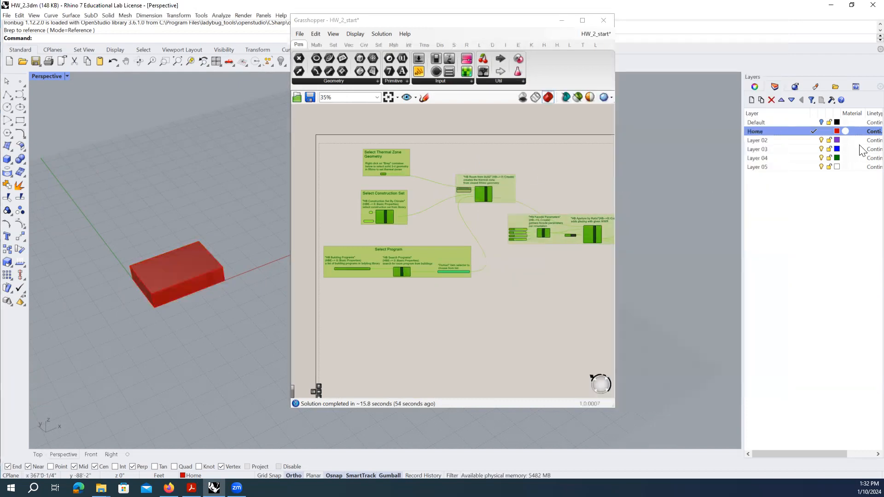
double_click(782, 124)
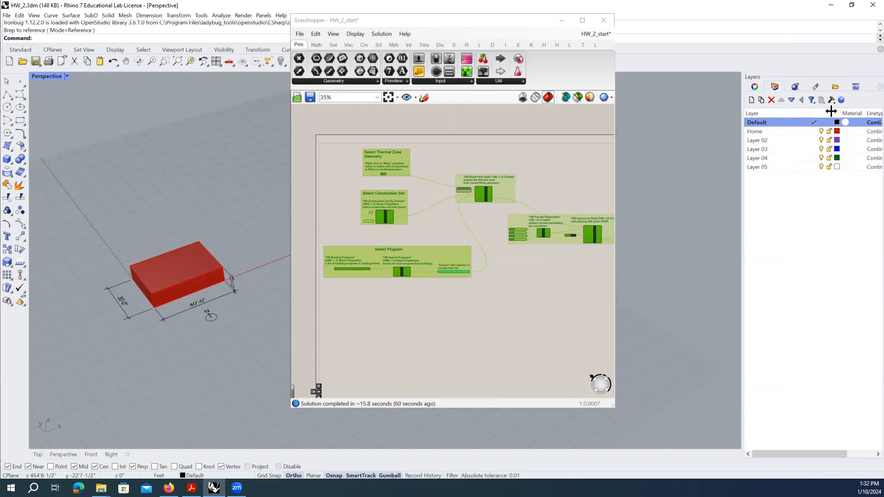
click(790, 141)
double_click(790, 139)
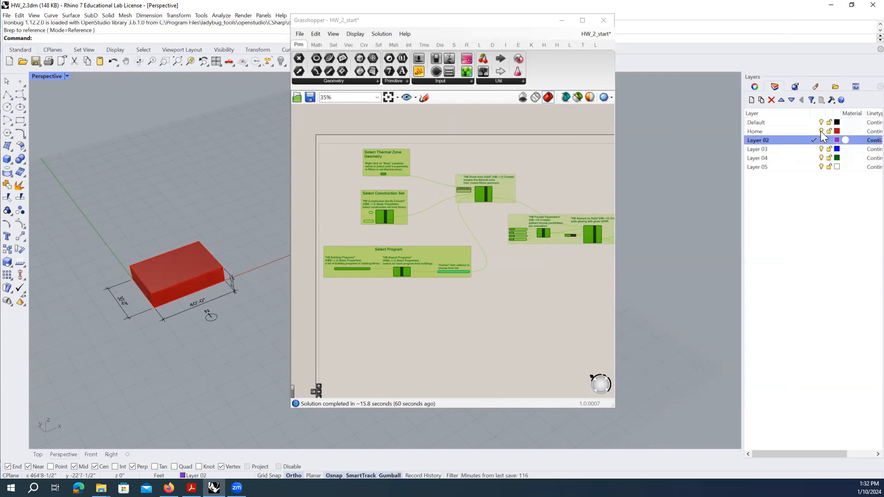
click(820, 131)
click(821, 122)
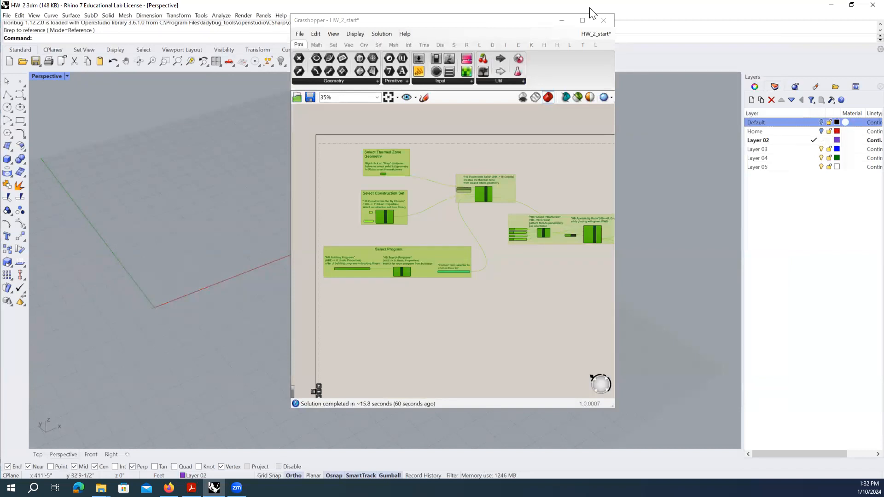
Step: Move the Grasshopper window farther off the Rhino viewport and clear the selection of all its components
click(535, 160)
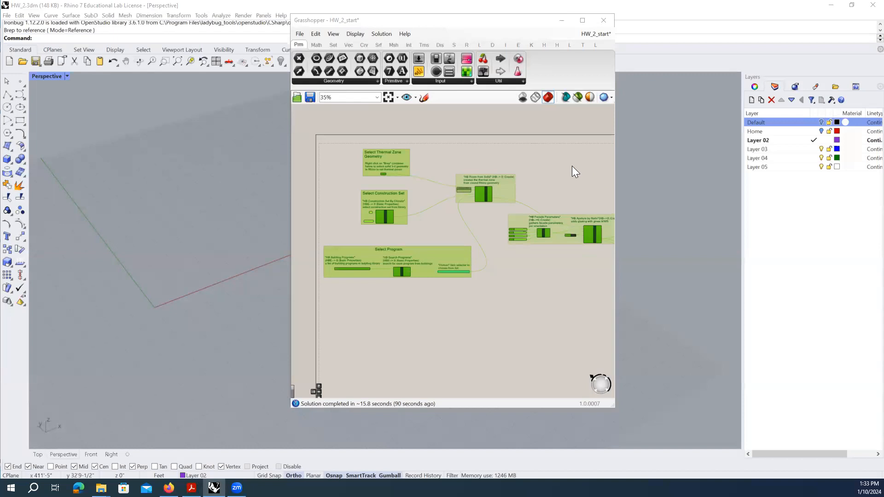
drag(342, 17, 437, 29)
scroll(208, 249, up, 1)
click(546, 360)
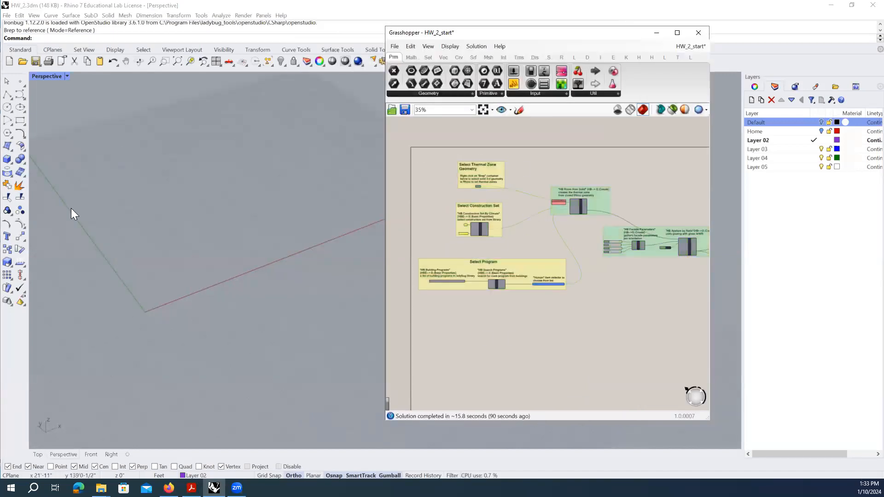
click(801, 196)
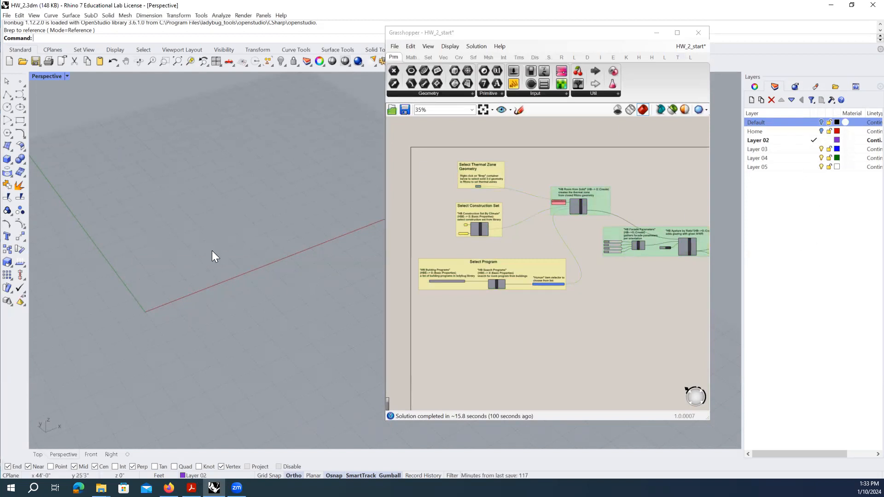
Step: Turn on the preview of the HB Visualize by Type component to show the energy model in Rhino
right_drag(636, 259, 547, 231)
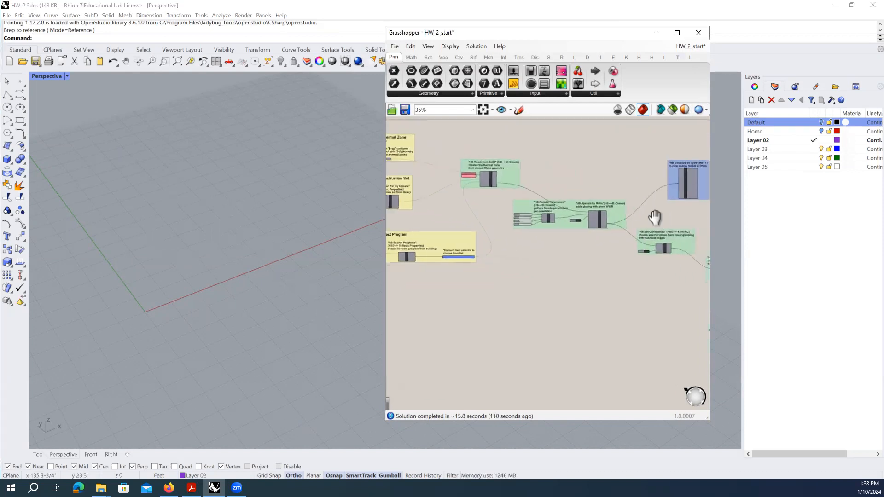
scroll(657, 219, up, 3)
scroll(541, 178, up, 3)
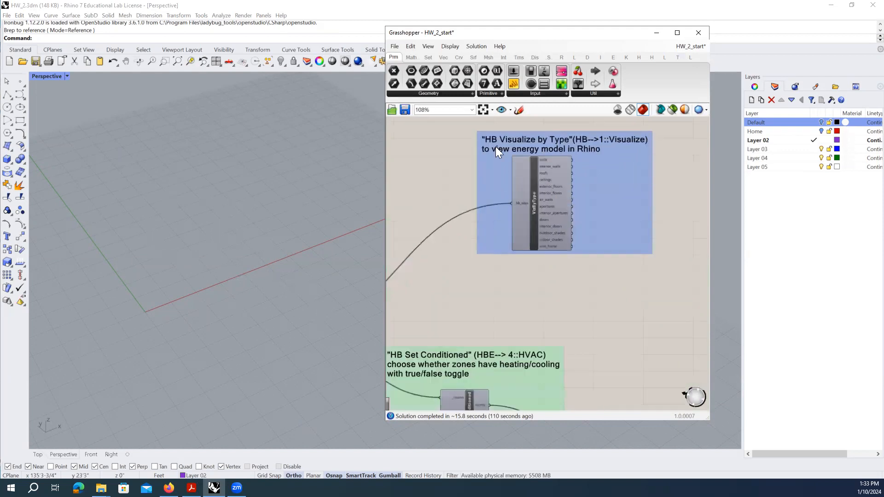
click(532, 205)
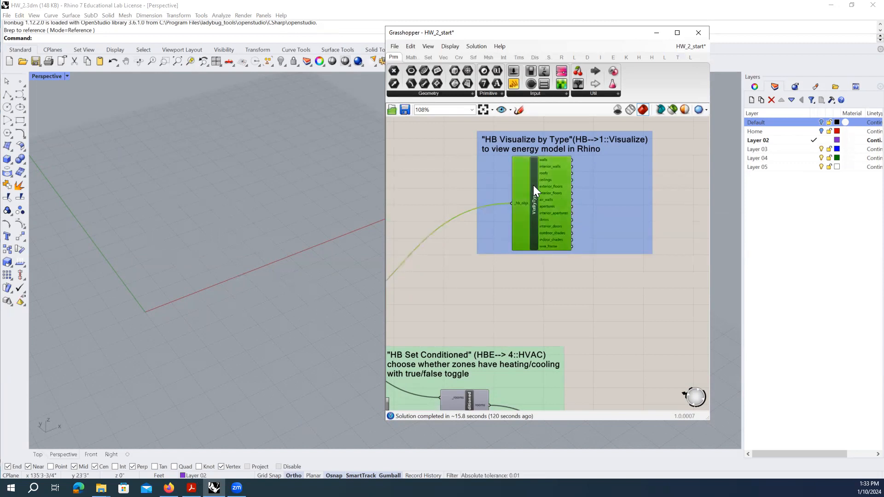
right_click(533, 185)
click(533, 187)
right_click(536, 188)
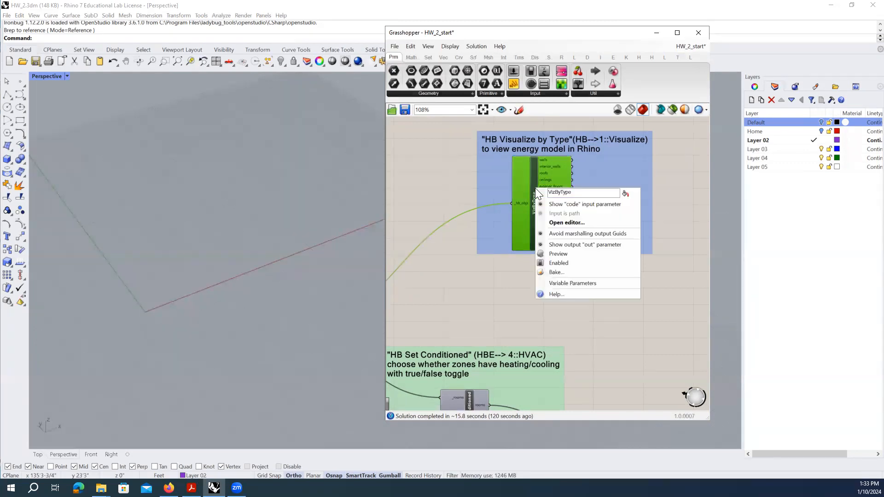
click(572, 254)
click(571, 258)
right_drag(205, 323, 149, 323)
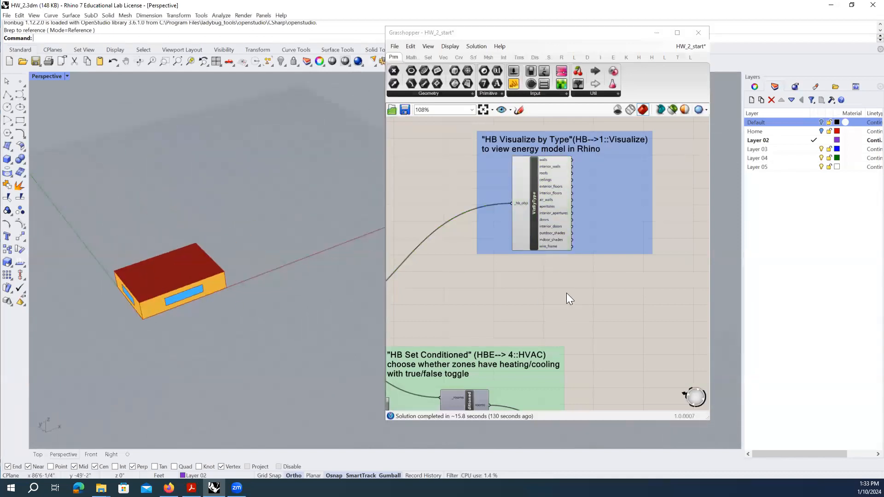
Step: Examine the thermal zone geometry, construction set and program groups and how they connect to HB Room from Solid
scroll(561, 293, down, 3)
scroll(607, 286, down, 8)
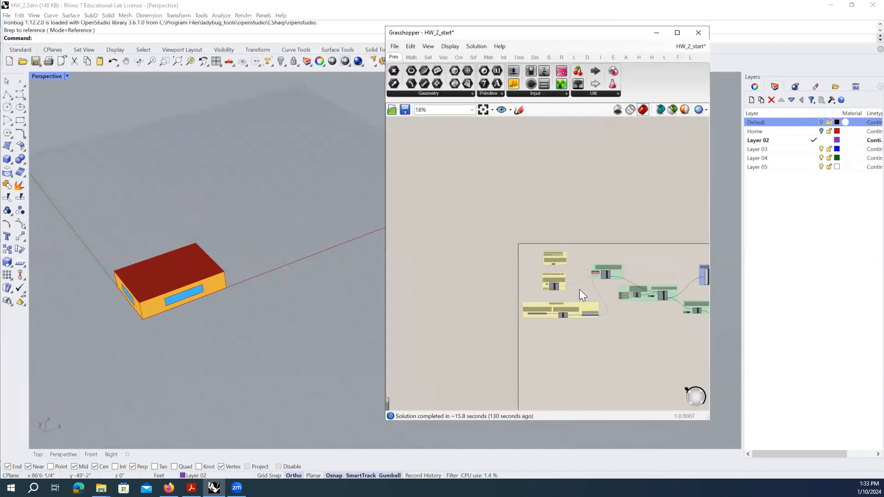
scroll(561, 289, up, 7)
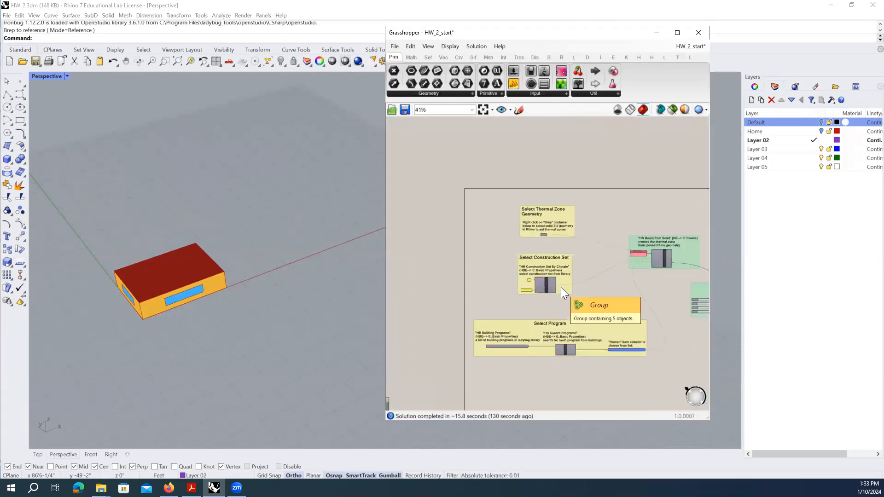
right_drag(605, 269, 577, 257)
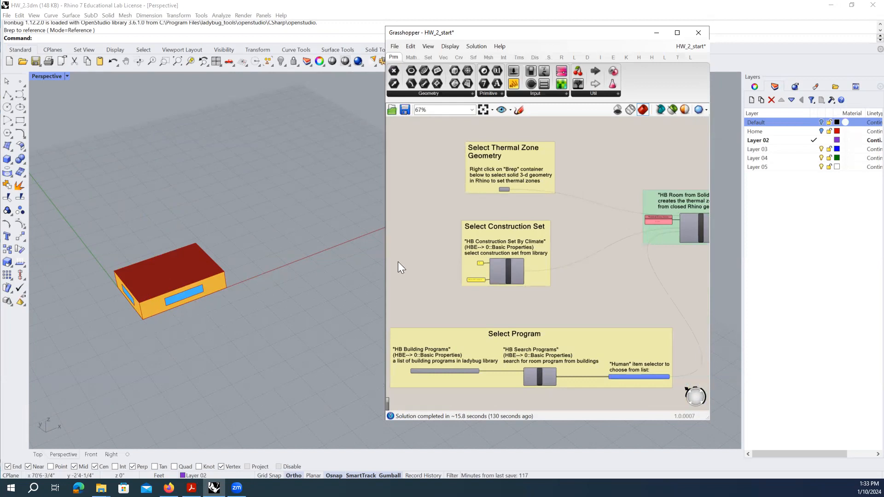
mouse_move(511, 260)
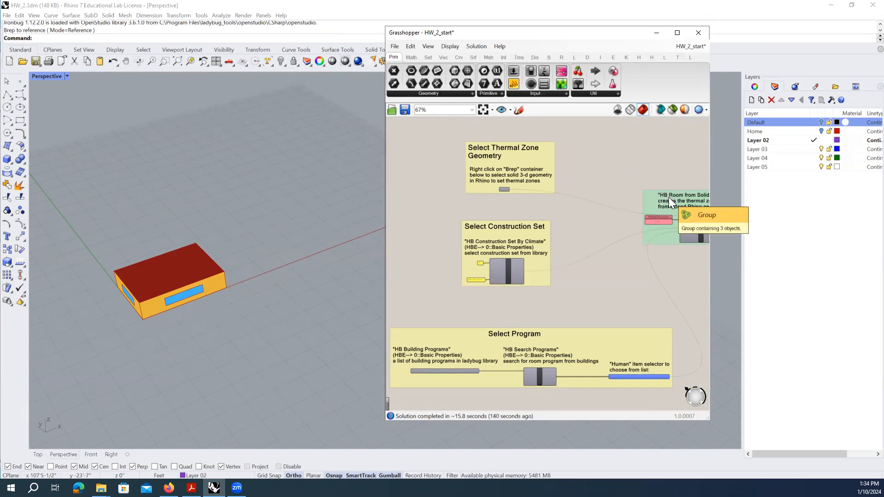
right_drag(668, 197, 624, 205)
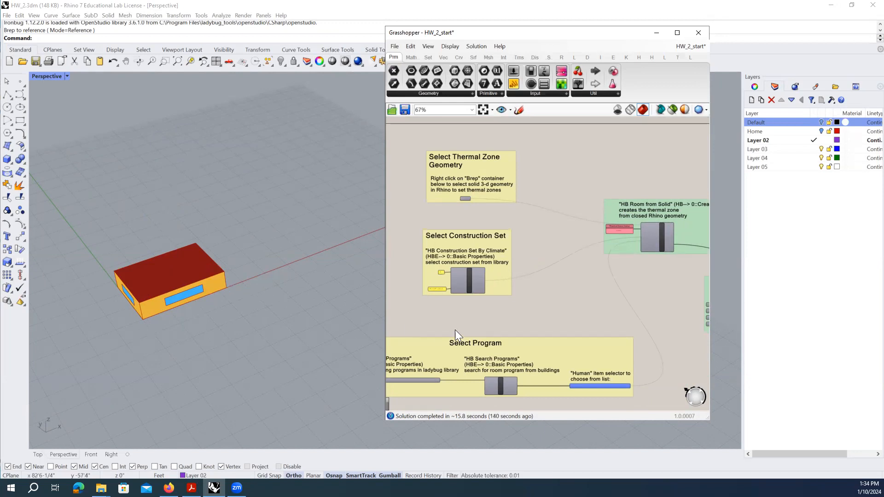
scroll(679, 226, up, 3)
mouse_move(648, 242)
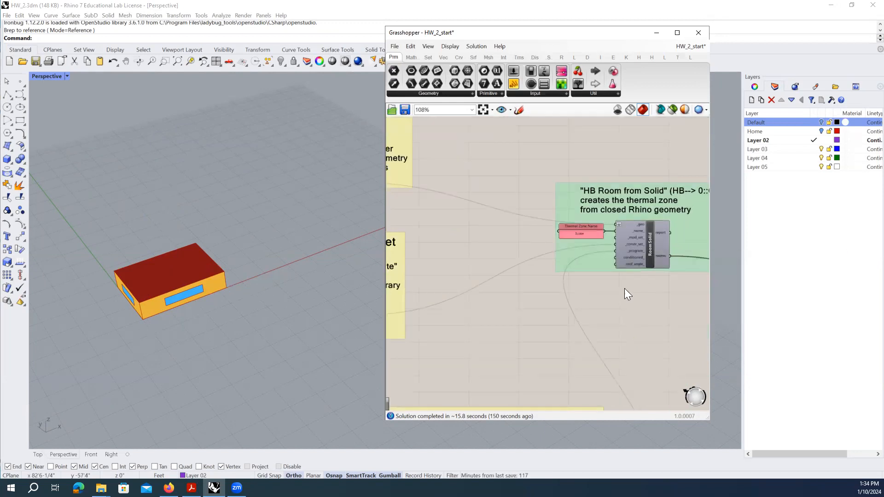
Step: Trace the outgoing wires of the Brep container, HB Construction Set By Climate and the program item selector
scroll(634, 237, down, 2)
right_drag(439, 204, 552, 212)
scroll(527, 200, up, 1)
click(526, 199)
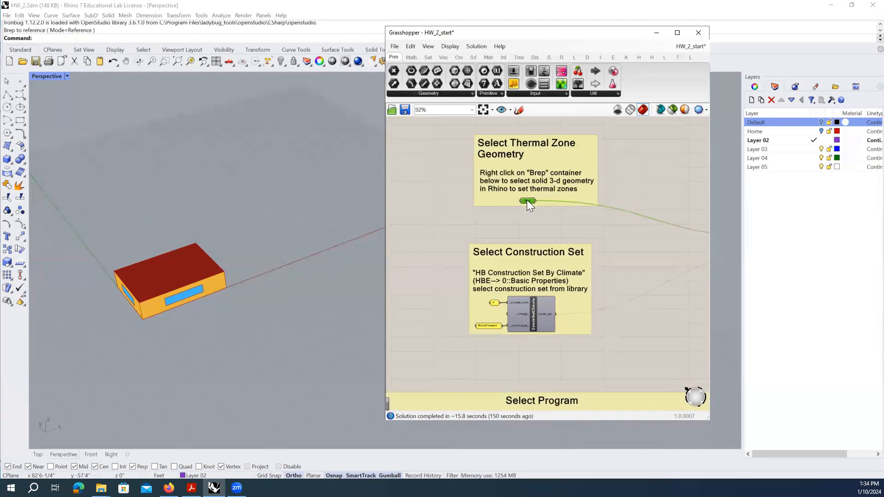
right_drag(563, 283, 545, 178)
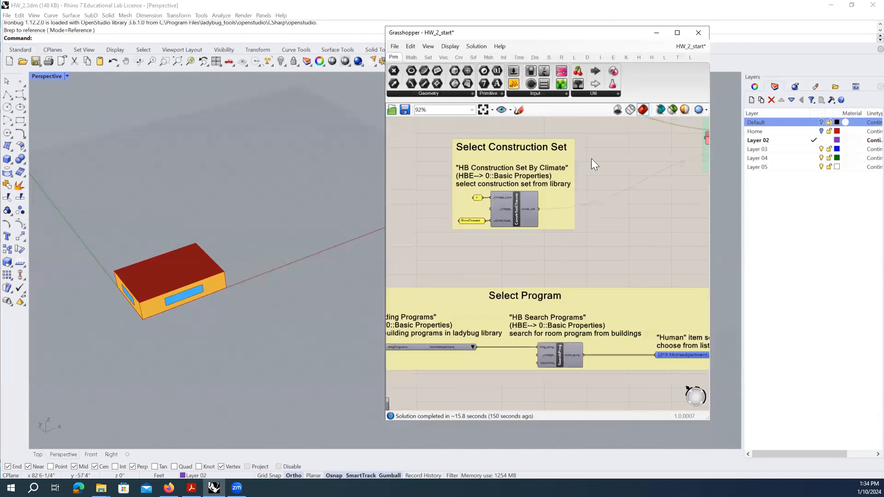
click(523, 205)
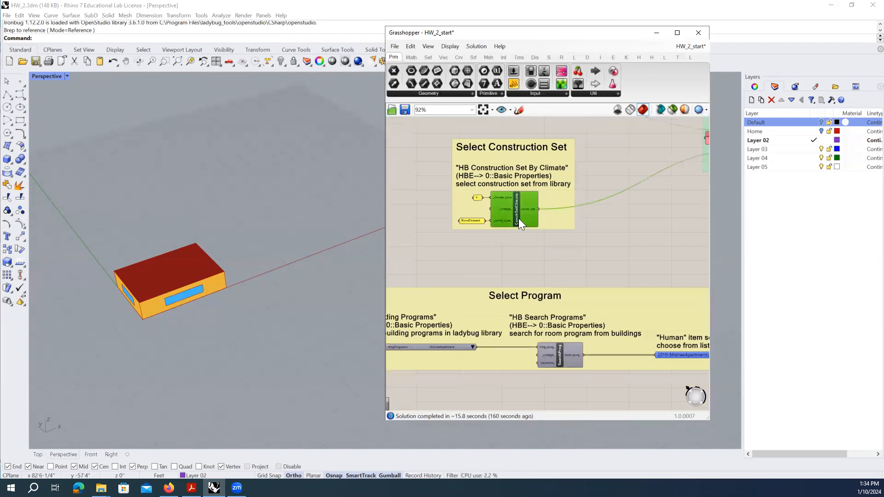
scroll(527, 216, down, 5)
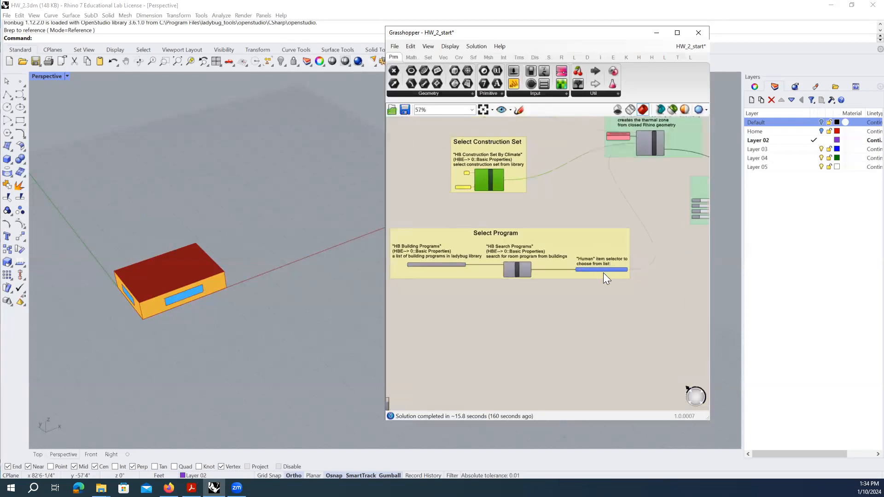
scroll(603, 273, up, 2)
scroll(603, 272, up, 2)
click(619, 267)
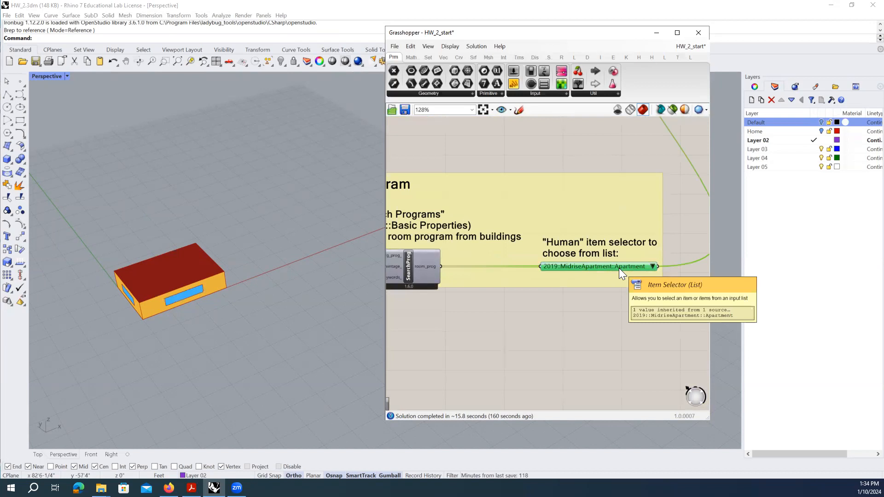
scroll(502, 280, down, 4)
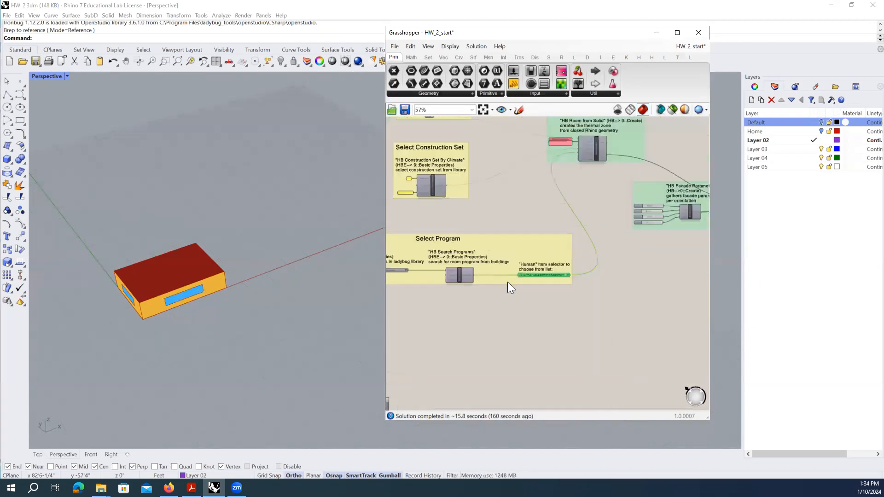
Step: Examine the connections and descriptions of the HB Room from Solid and HB Apertures by Ratio components
scroll(530, 214, up, 3)
scroll(527, 206, up, 1)
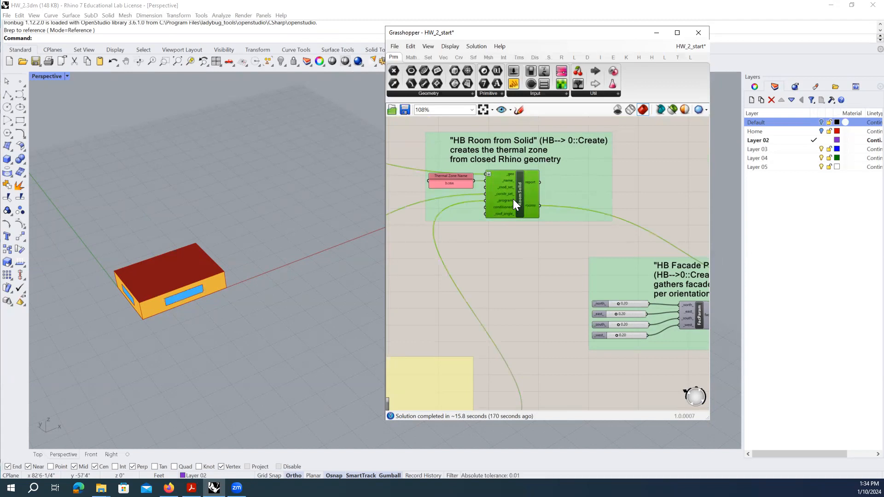
mouse_move(521, 203)
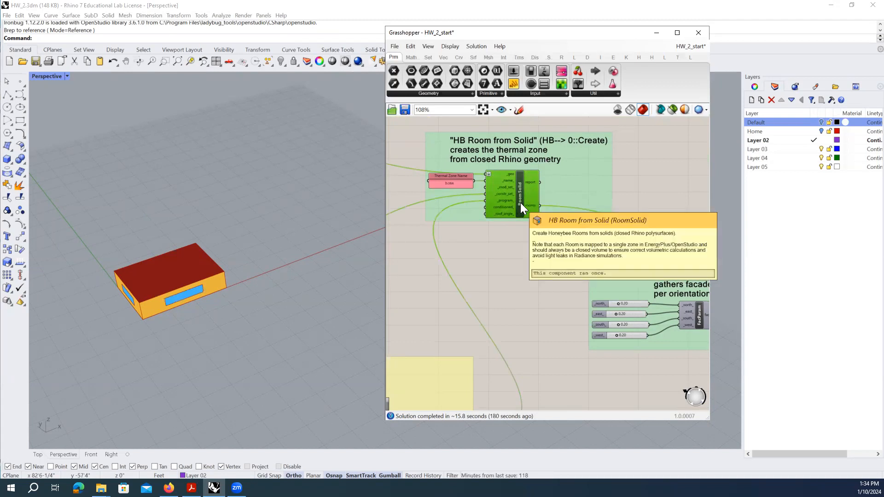
right_drag(535, 207, 487, 153)
right_drag(698, 213, 622, 234)
click(622, 234)
mouse_move(622, 233)
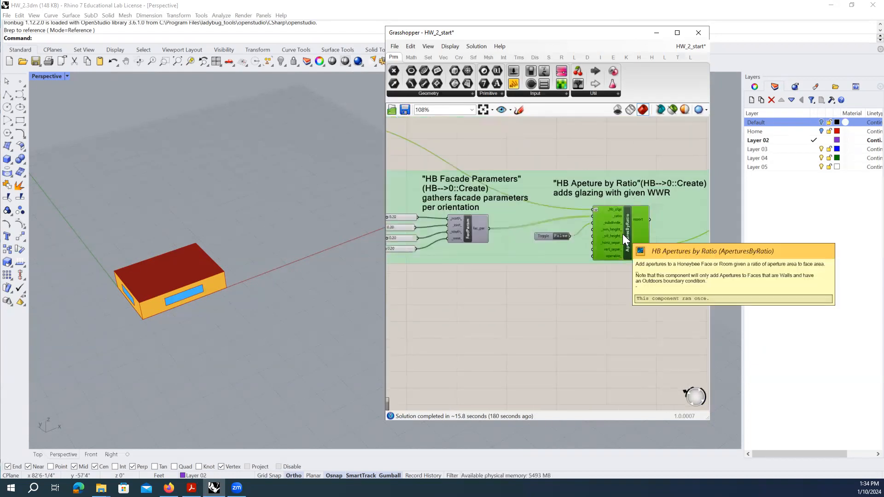
scroll(622, 234, down, 3)
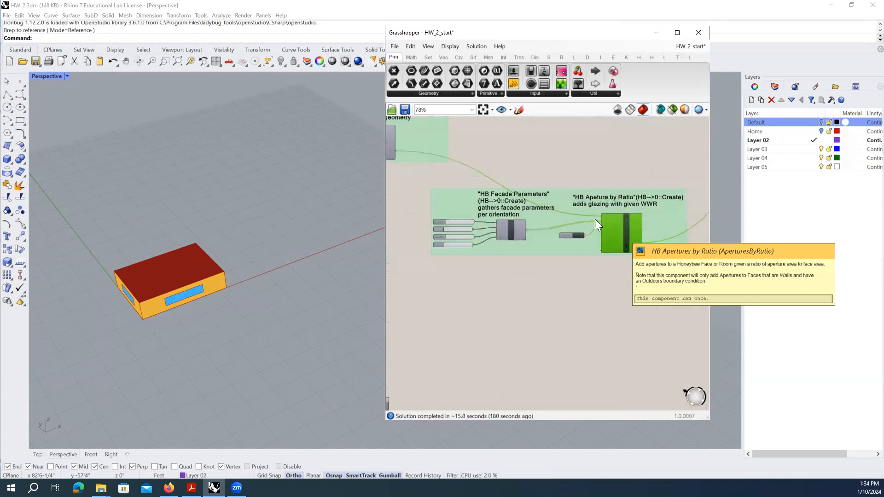
Step: Examine the HB Apertures by Ratio component and the north, east, south and west ratio sliders feeding HB Facade Parameters
scroll(528, 241, up, 3)
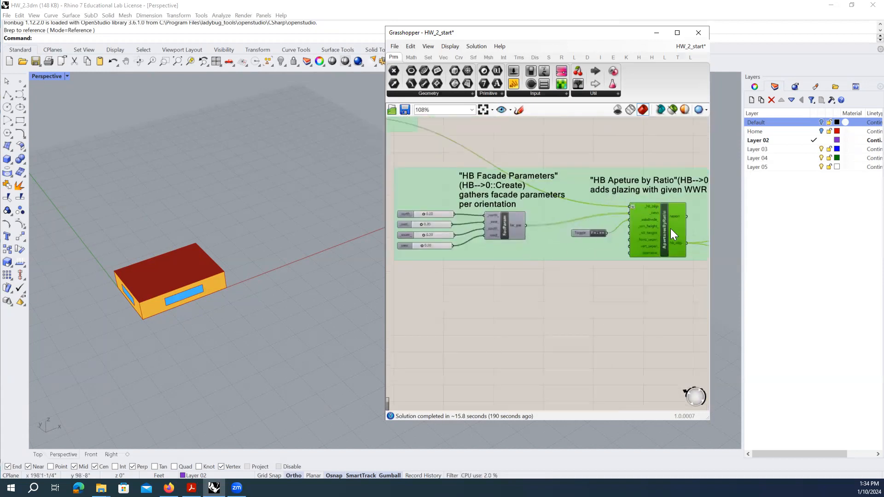
mouse_move(666, 233)
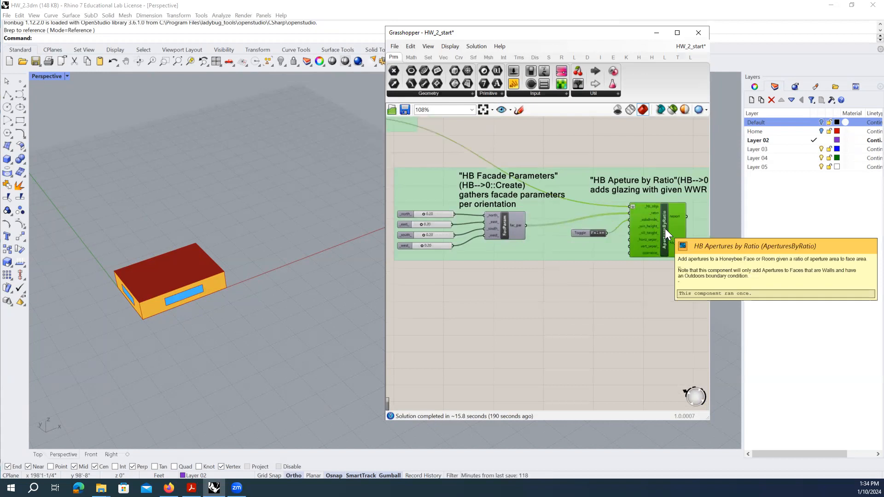
mouse_move(654, 214)
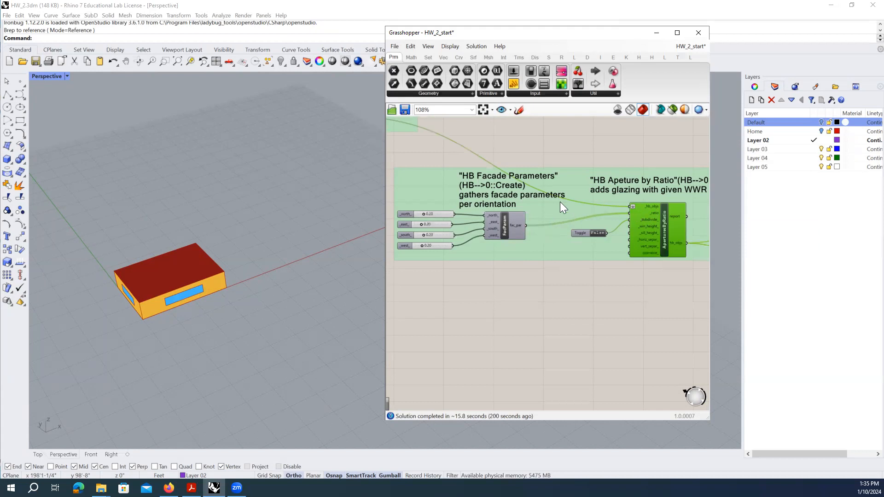
click(412, 212)
click(409, 224)
click(409, 234)
click(416, 245)
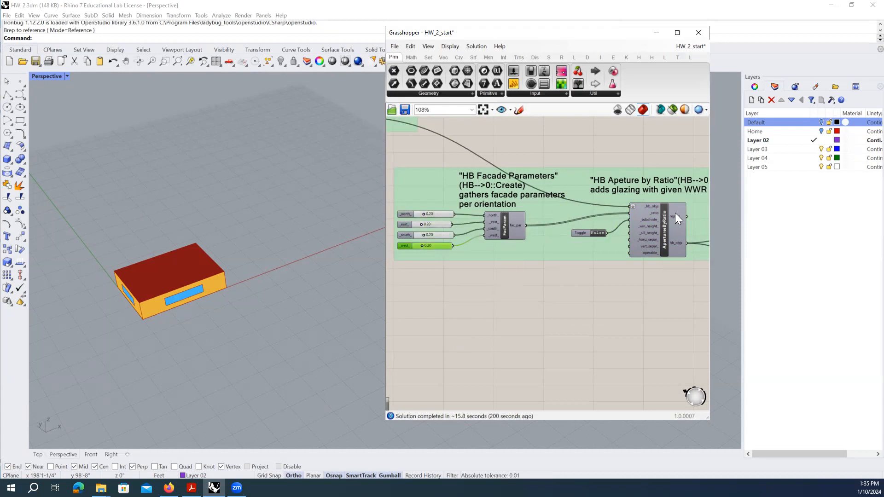
Step: Shift the HB Set Conditioned component slightly away from its toggle and set that toggle to True to condition the rooms
scroll(516, 224, down, 4)
right_drag(653, 283, 490, 211)
scroll(484, 187, up, 5)
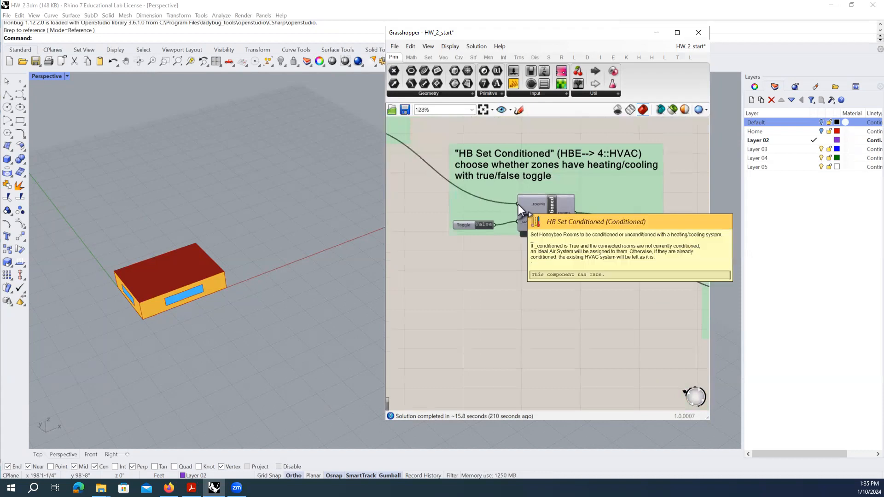
drag(549, 212, 562, 211)
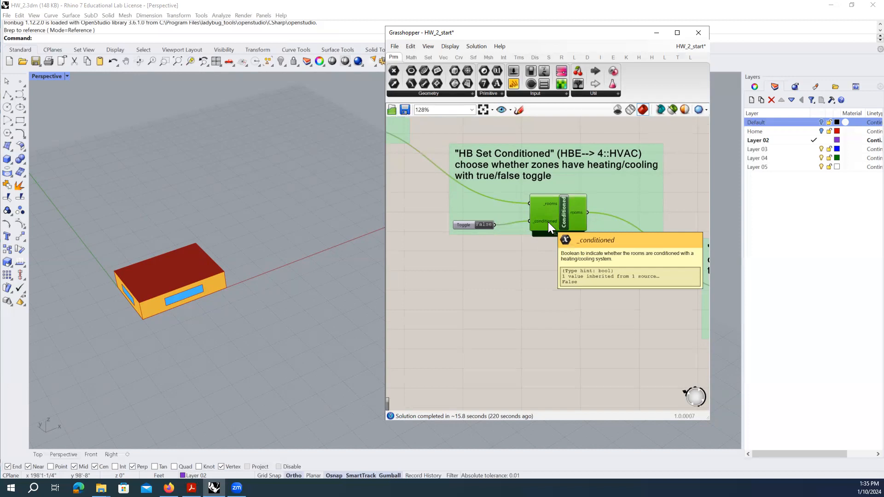
double_click(483, 225)
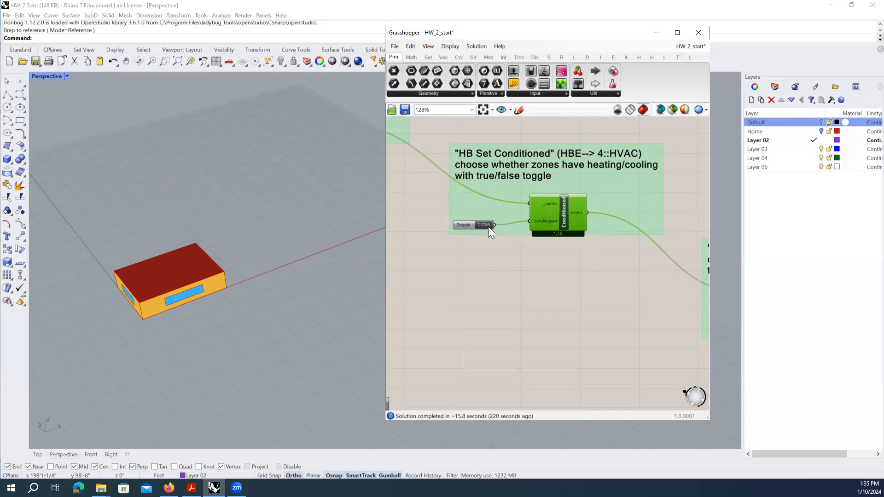
mouse_move(537, 222)
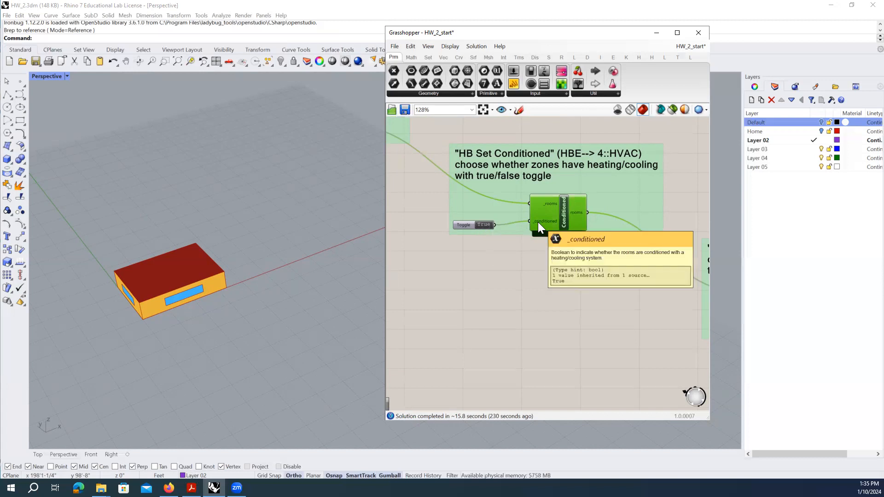
Step: Examine the HB Model and HB Model to OSM components, their descriptions and the wires between them
scroll(537, 222, down, 6)
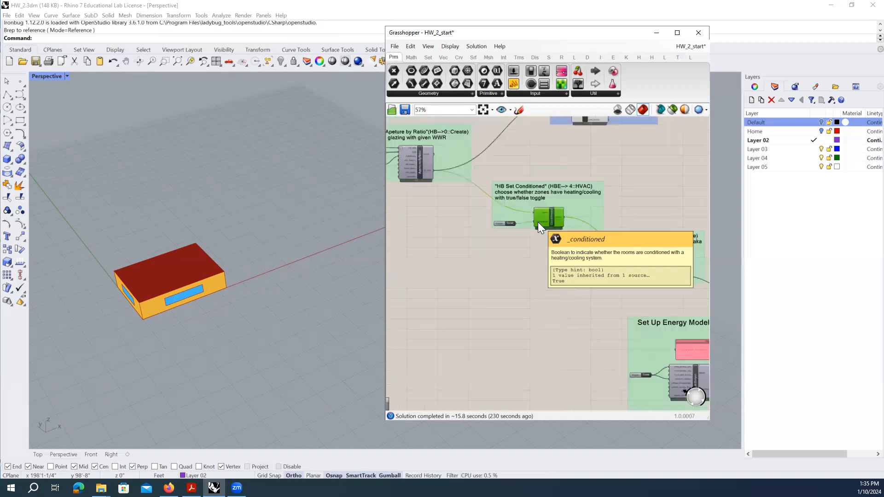
right_drag(662, 274, 576, 247)
scroll(522, 230, up, 4)
scroll(522, 229, up, 2)
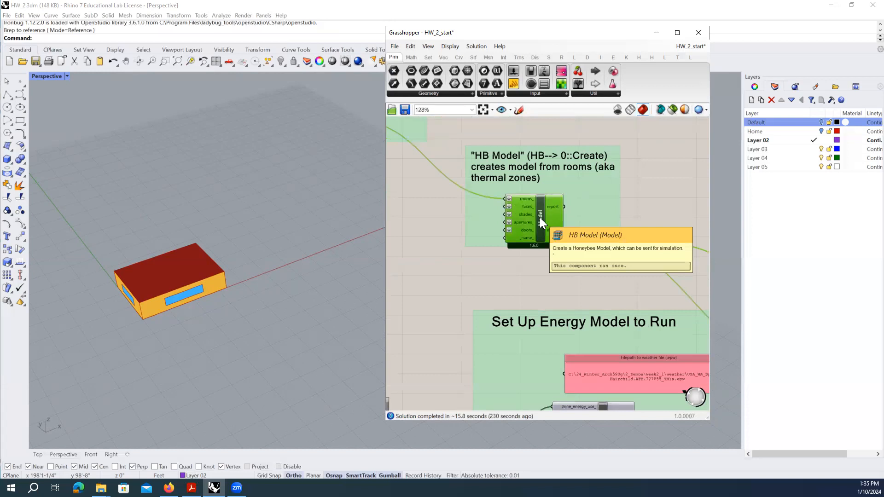
right_drag(620, 255, 465, 180)
scroll(465, 179, down, 4)
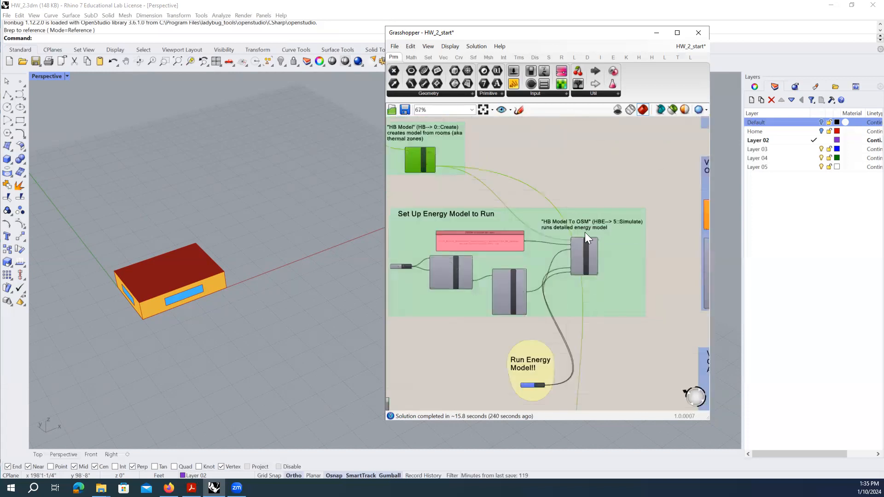
scroll(585, 249, up, 3)
mouse_move(586, 262)
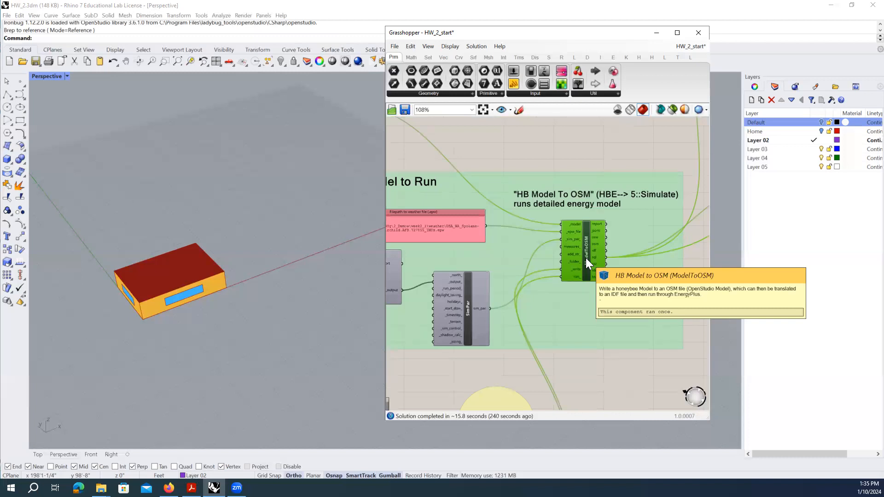
scroll(586, 260, down, 2)
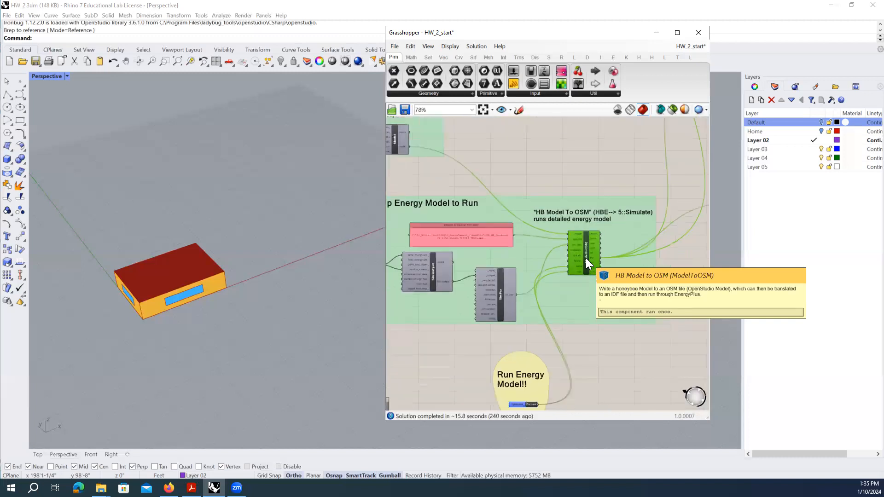
Step: Examine the weather file path panel in the Set Up Energy Model to Run group and its link to HB Model to OSM
right_drag(457, 238, 550, 233)
click(545, 232)
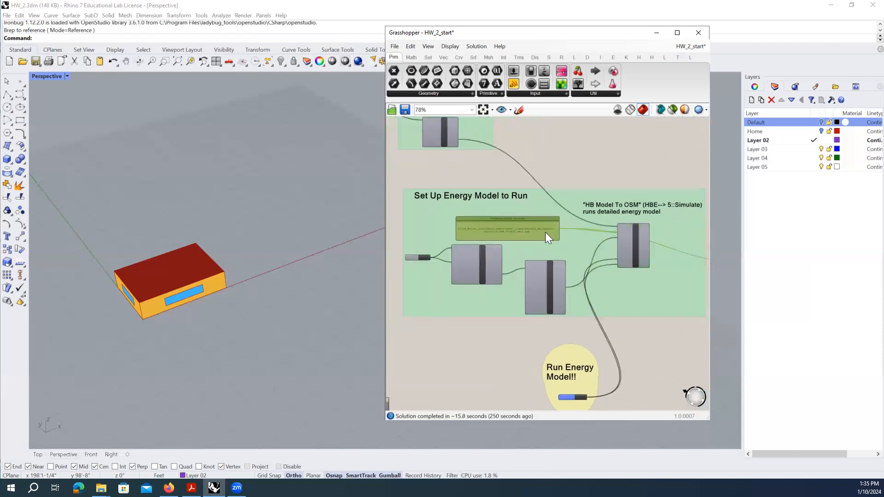
scroll(516, 231, up, 3)
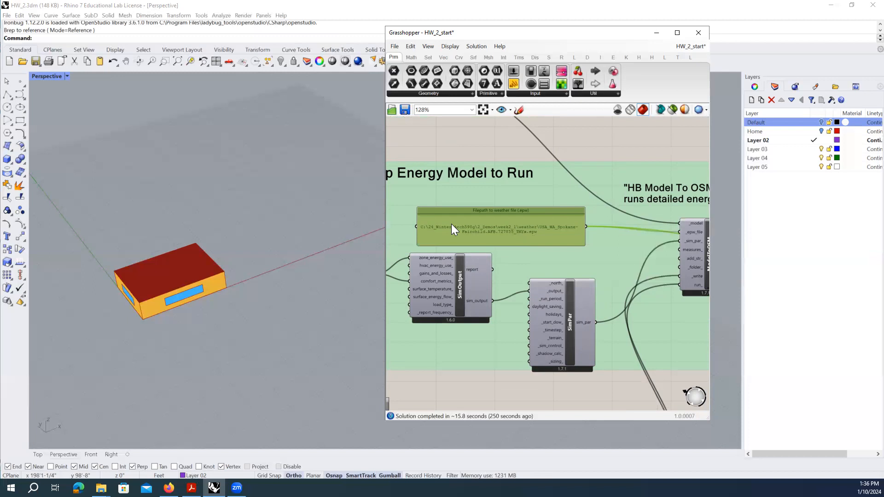
right_drag(453, 221, 482, 218)
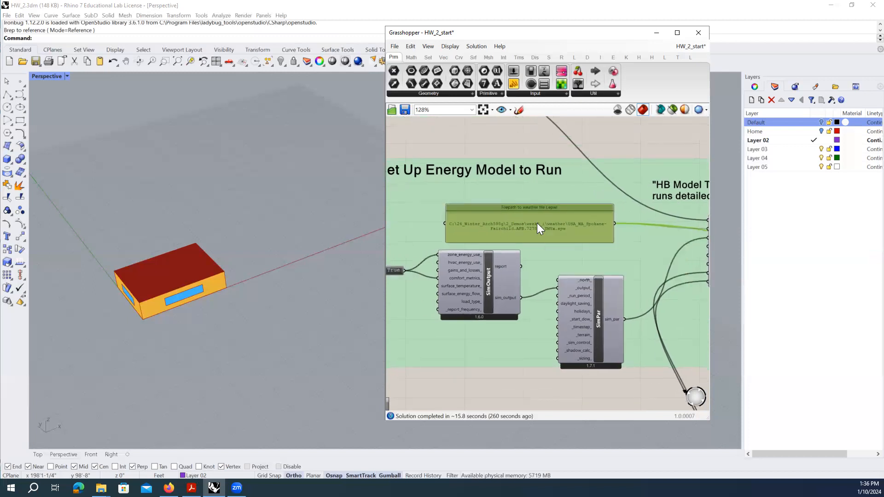
click(548, 288)
scroll(492, 247, down, 1)
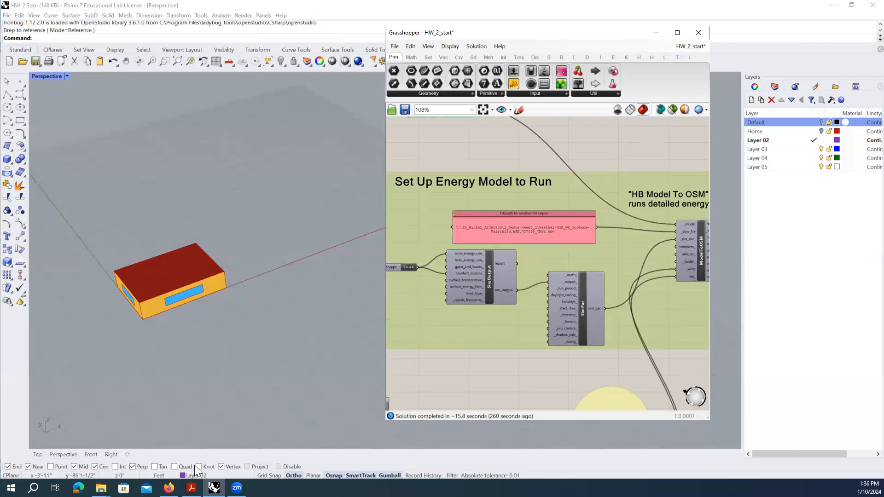
Step: Switch to File Explorer and copy the full path of USA_WA_Spokane.Intl.AP.727850_TMYx.epw from the HW_2 weather folder
click(101, 488)
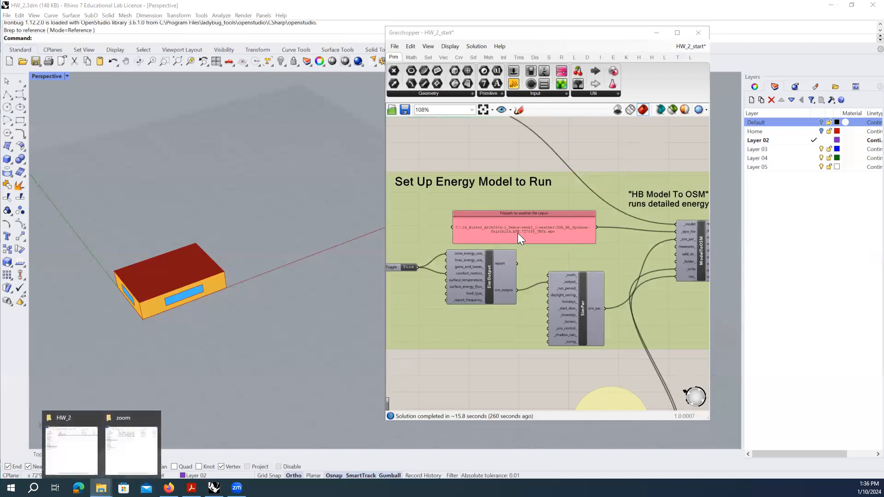
click(72, 451)
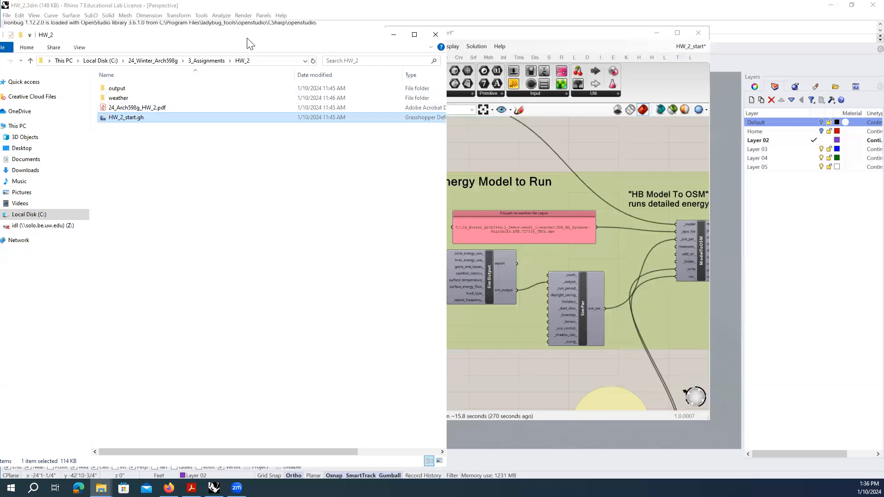
drag(248, 39, 281, 42)
click(281, 60)
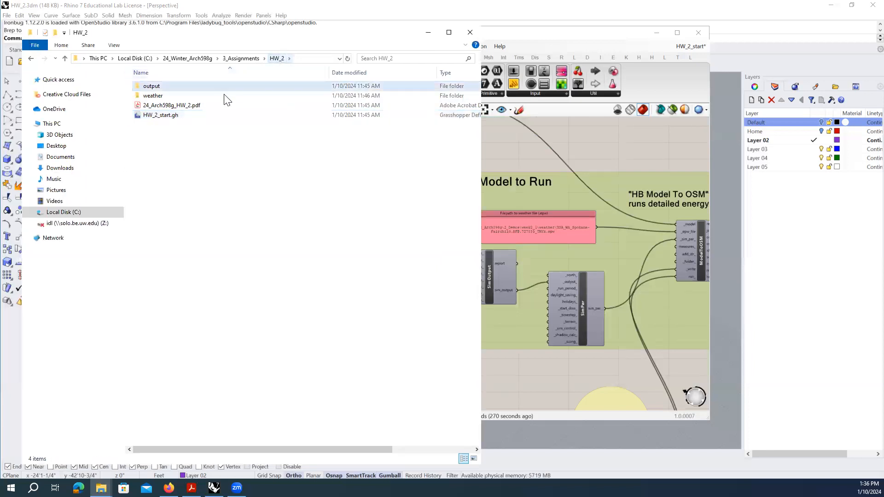
double_click(175, 96)
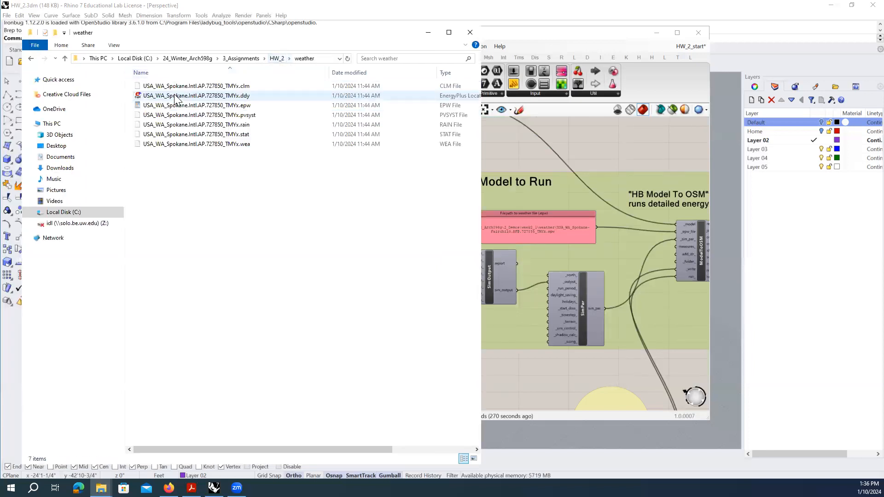
click(229, 107)
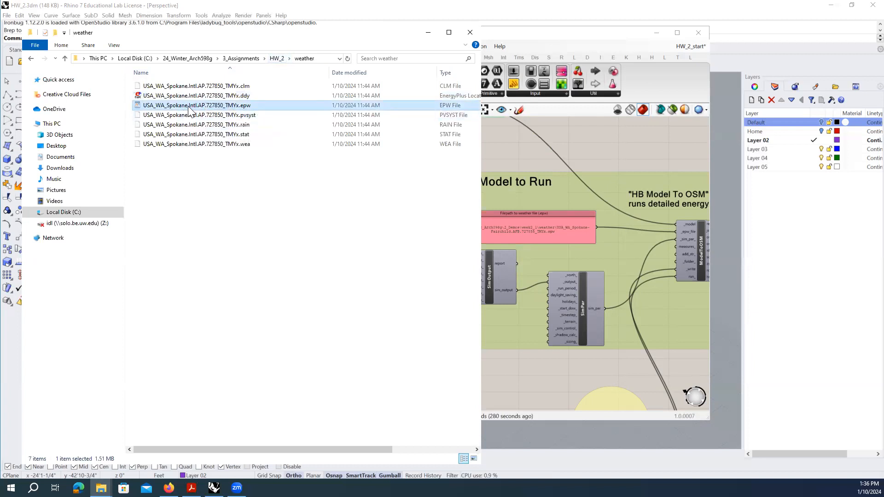
right_click(220, 110)
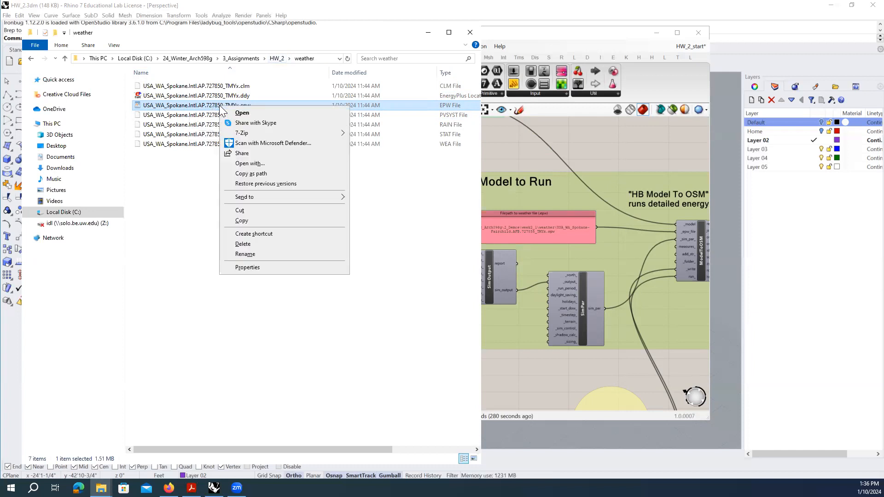
click(255, 175)
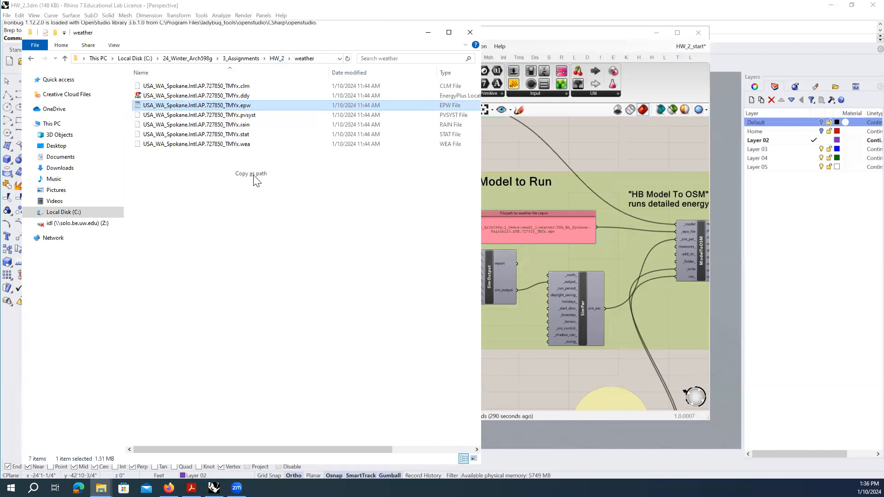
Step: Back in Grasshopper, replace the weather file panel's text with C:\24_Winter_Arch598g\3_Assignments\HW_2\weather\USA_WA_Spokane.Intl.AP.727850_TMYx.epw, without the quotation marks
click(512, 232)
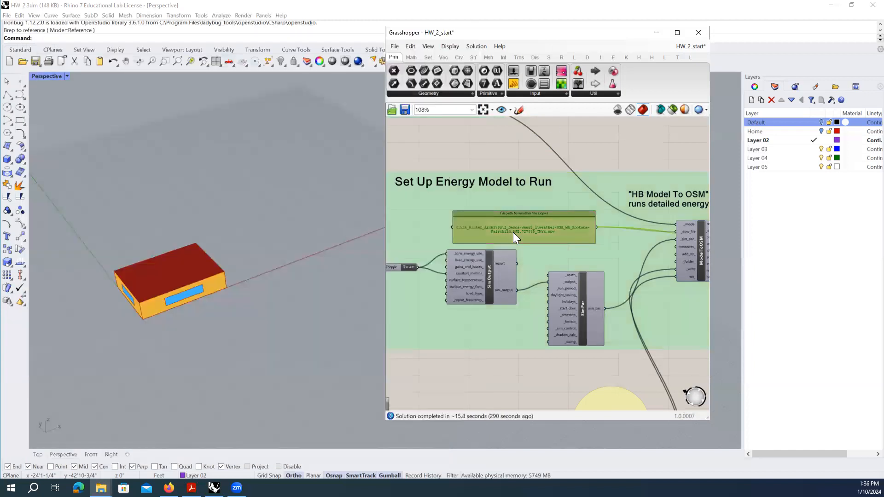
double_click(561, 232)
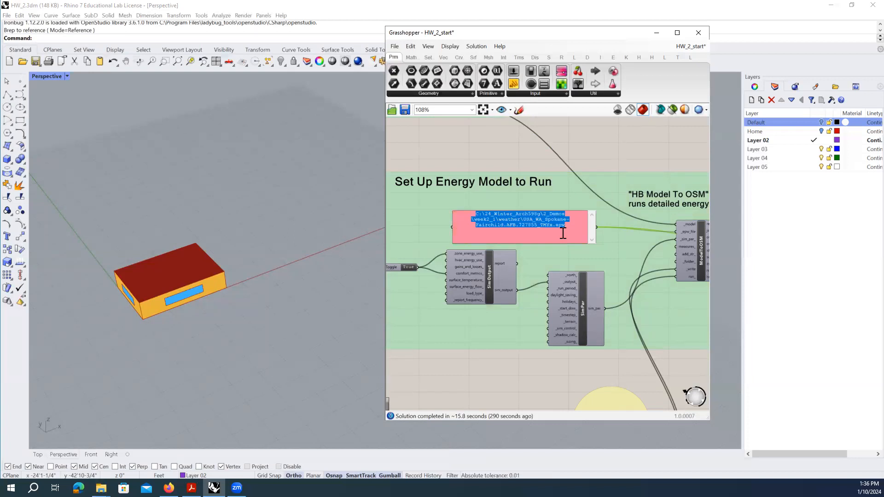
key(ctrl+v)
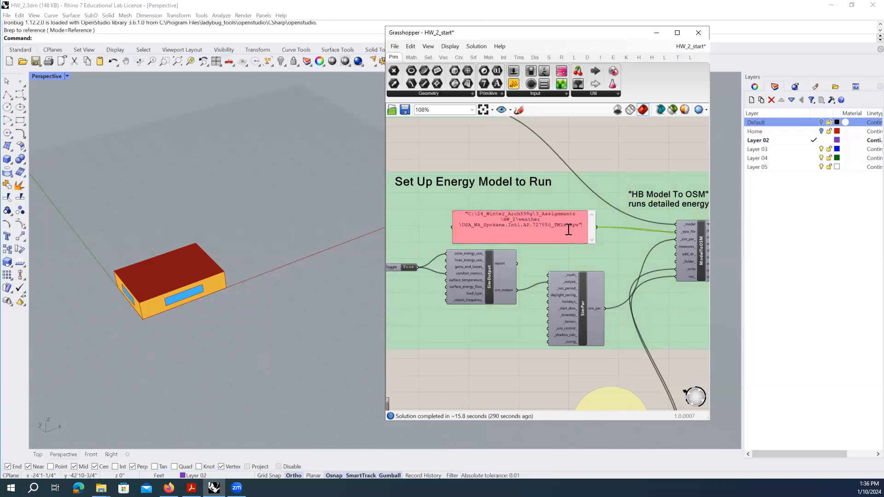
key(BackSpace)
click(470, 215)
key(BackSpace)
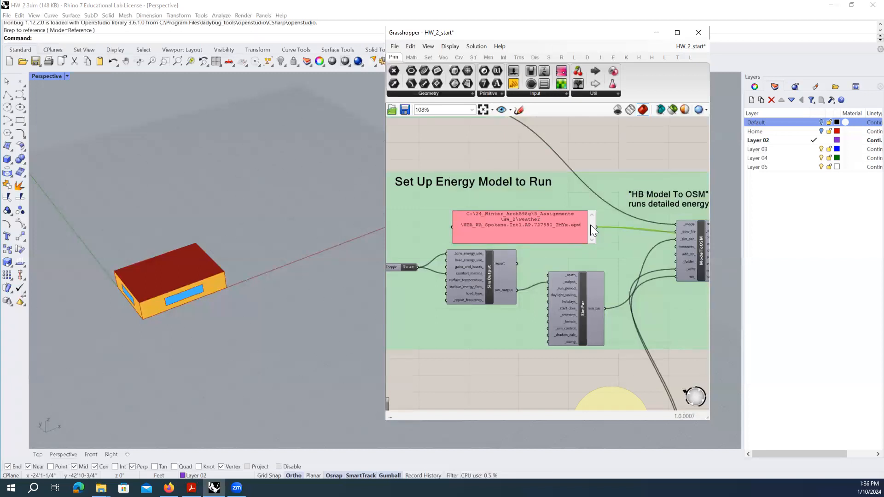
click(702, 251)
Step: Reopen the weather file path panel to check the entered path, leaving its text as it is
right_drag(564, 228, 535, 194)
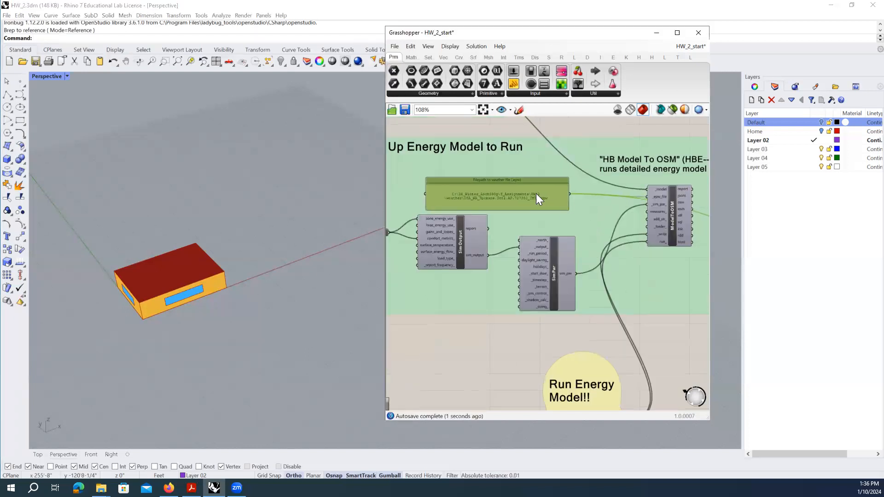
double_click(549, 201)
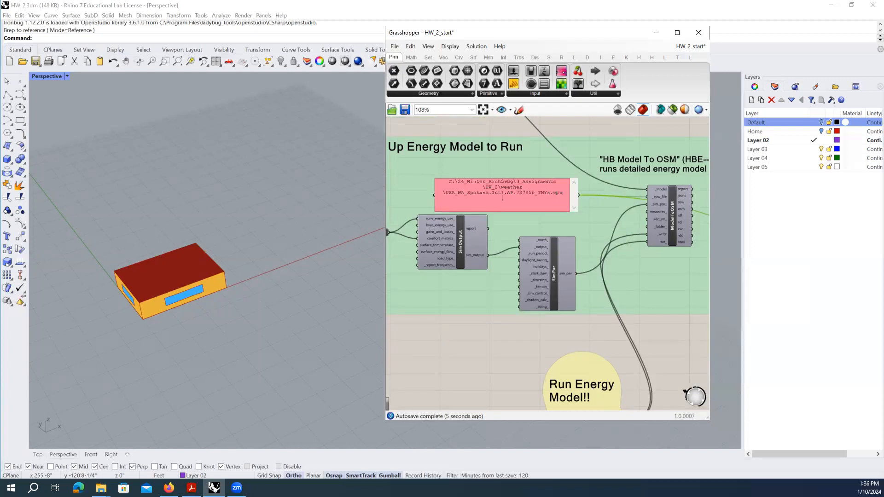
click(591, 166)
double_click(551, 205)
click(531, 206)
click(571, 253)
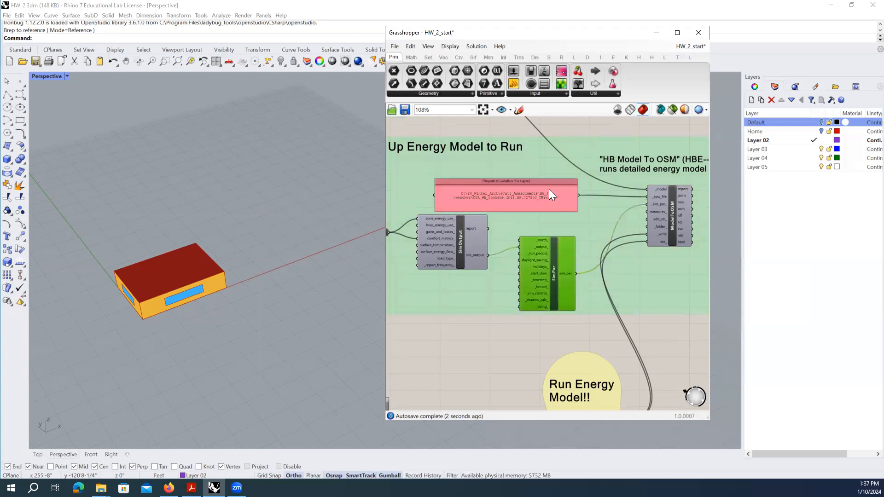
double_click(557, 205)
click(517, 204)
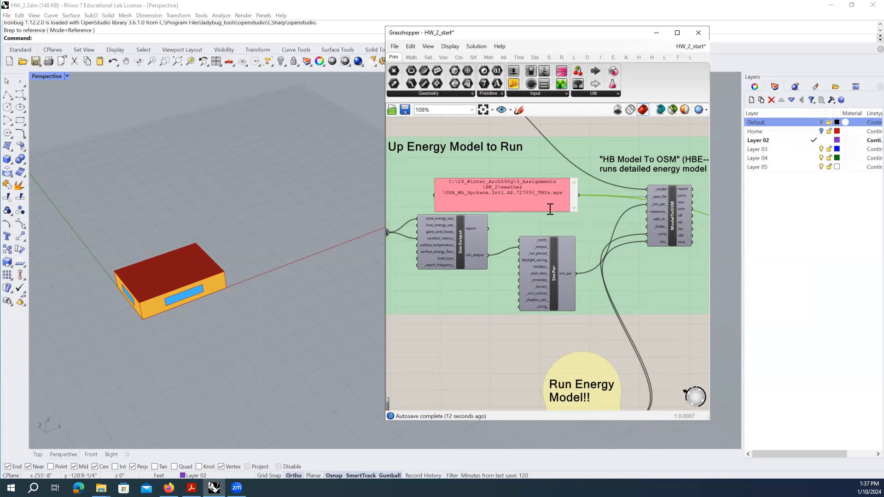
click(609, 340)
click(510, 179)
click(584, 325)
Step: Switch to the 24_Arch598g_HW_2.pdf assignment and read the Part 3 simulation list, focusing on case 0's WWR and mechanical heating/cooling settings
right_drag(598, 344, 534, 270)
scroll(547, 308, down, 5)
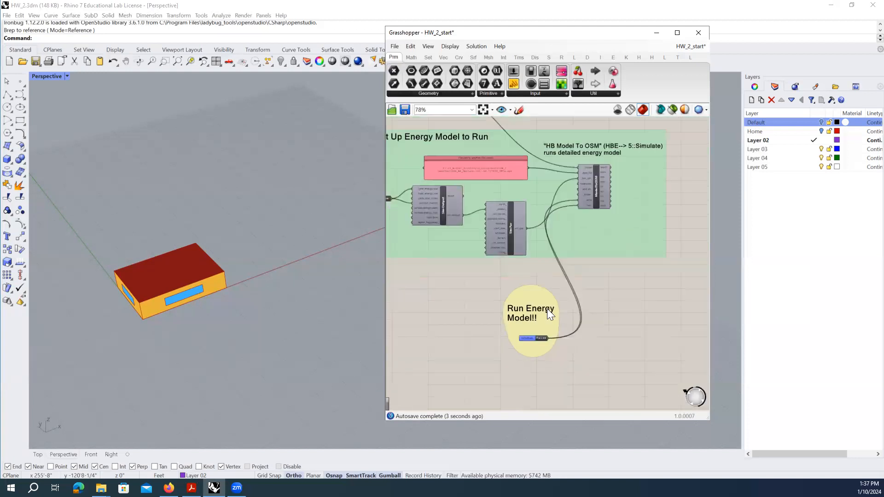
right_drag(420, 242, 621, 300)
scroll(588, 277, up, 4)
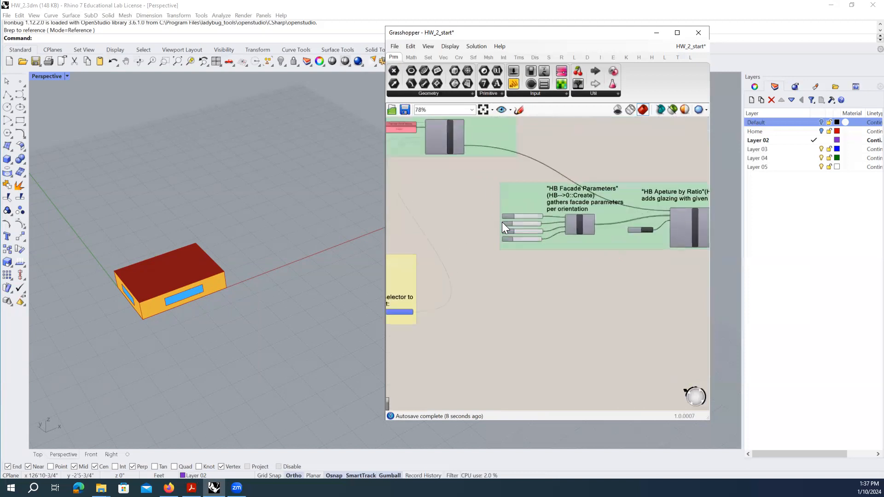
scroll(523, 227, up, 4)
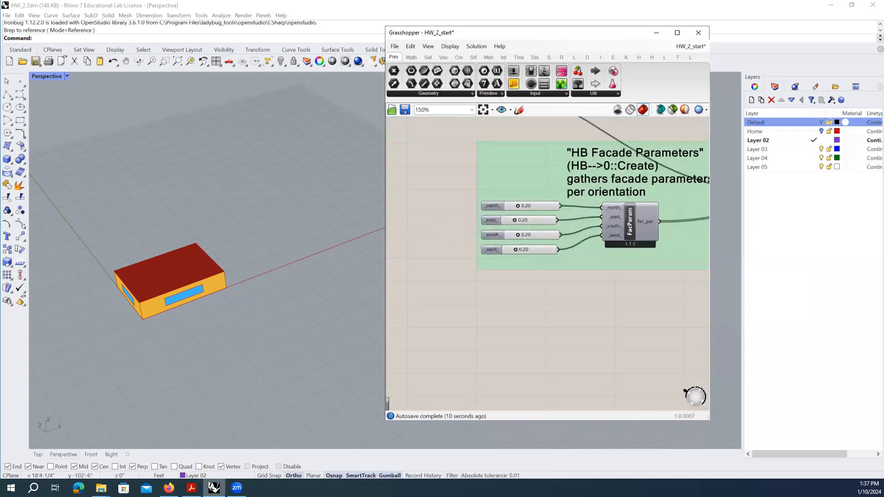
click(192, 488)
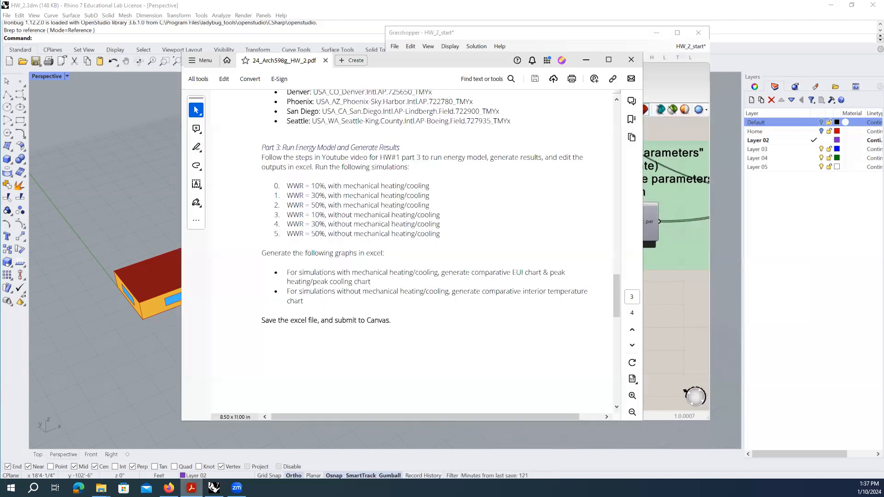
scroll(395, 292, up, 1)
scroll(395, 296, up, 1)
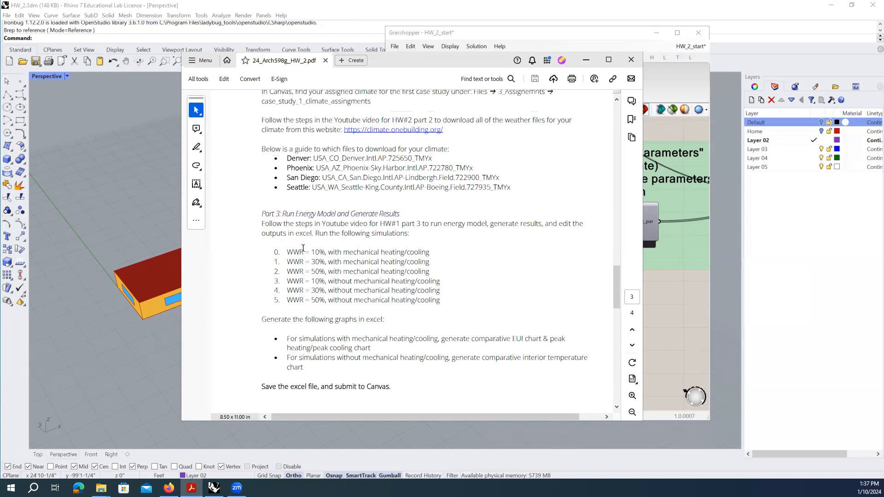
drag(274, 252, 442, 250)
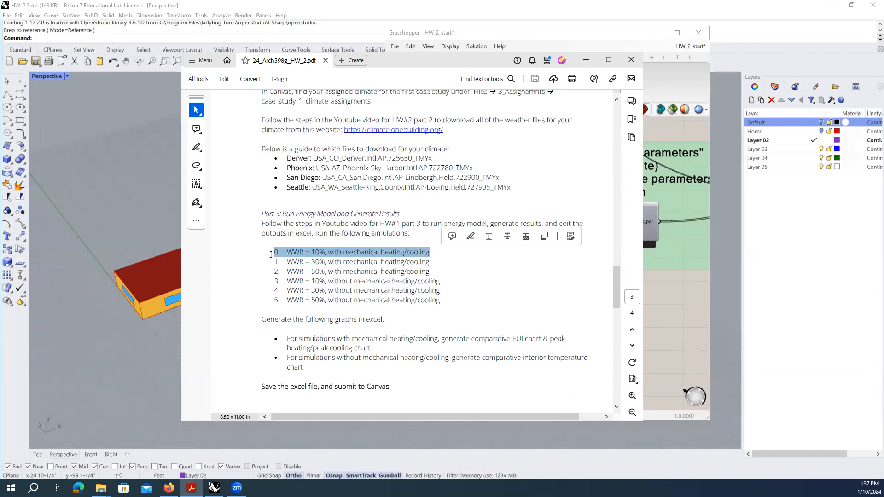
drag(271, 253, 434, 253)
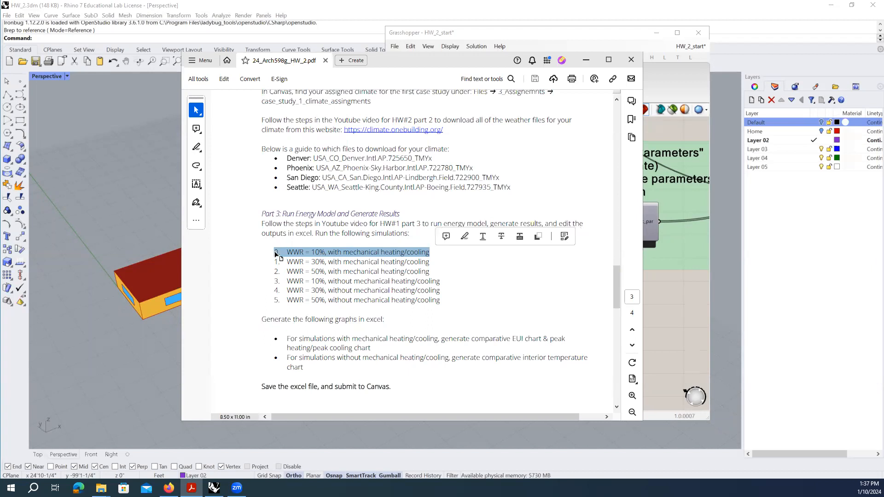
click(294, 258)
drag(286, 252, 326, 253)
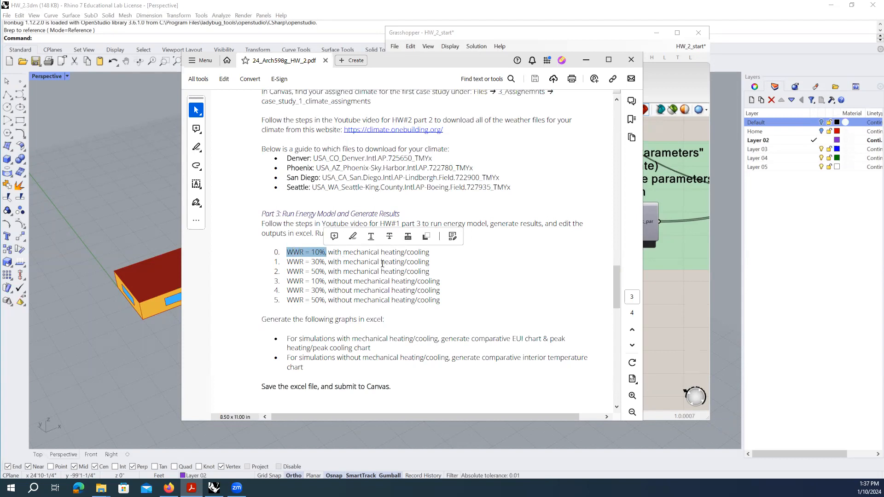
click(333, 251)
drag(329, 252, 431, 253)
Step: Back in Grasshopper, set the HB Set Conditioned toggle to True so the zones have mechanical heating/cooling
click(656, 292)
right_drag(656, 292, 500, 283)
scroll(530, 295, down, 4)
scroll(548, 294, up, 2)
scroll(544, 282, up, 4)
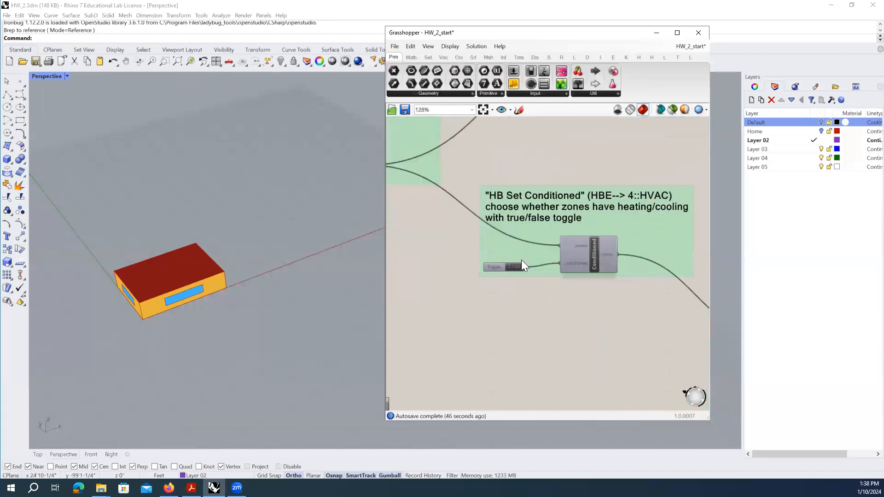
double_click(513, 266)
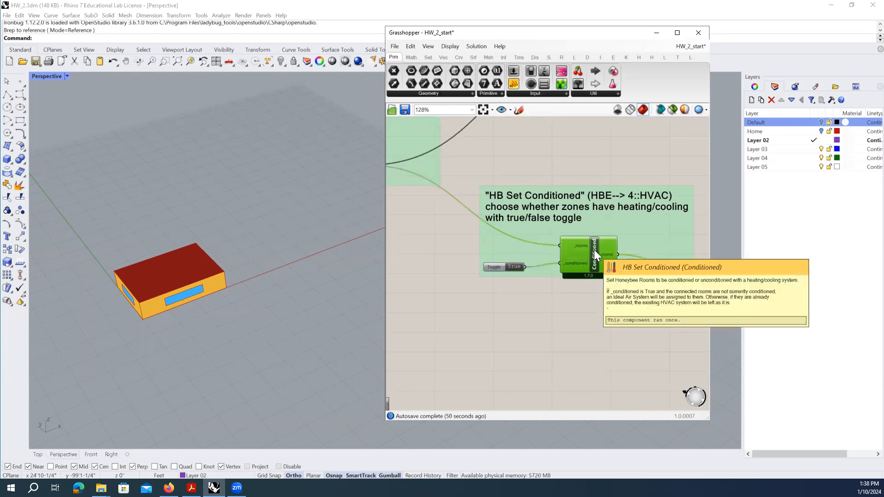
Step: Delete the east, south and west number sliders feeding HB Facade Parameters, keeping only the north slider
scroll(594, 250, down, 4)
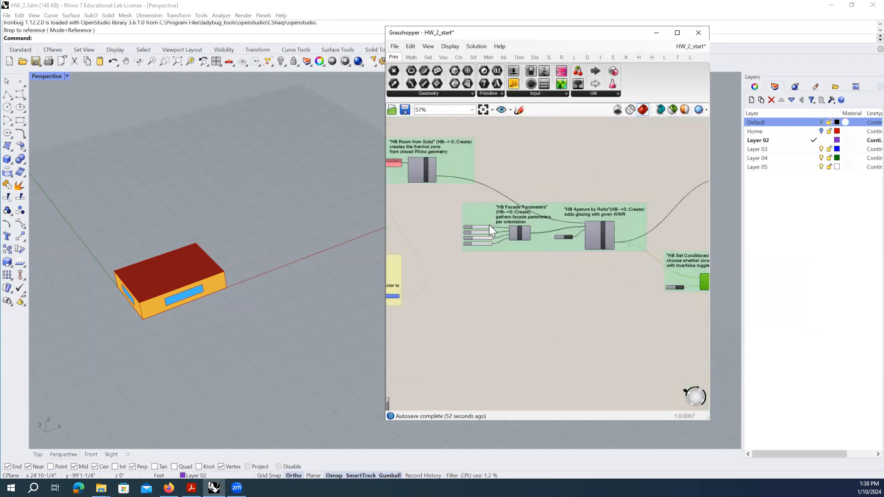
scroll(490, 226, up, 4)
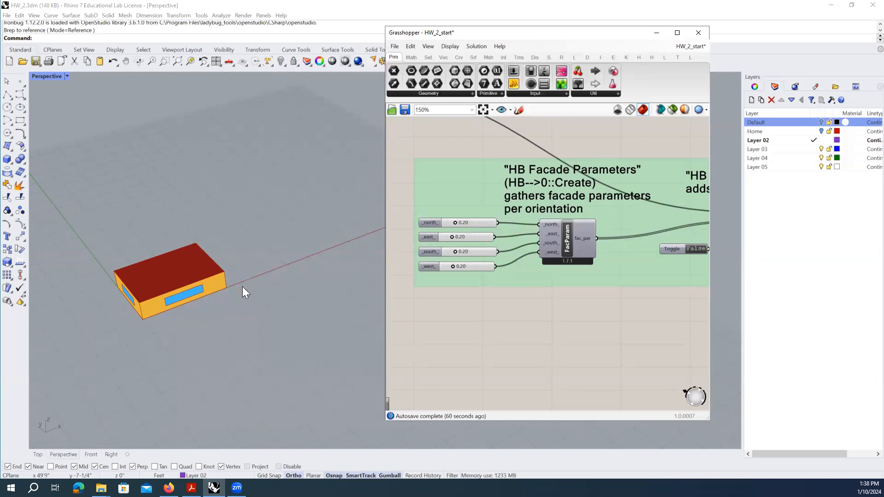
right_drag(273, 293, 105, 282)
scroll(105, 282, down, 4)
scroll(301, 250, up, 10)
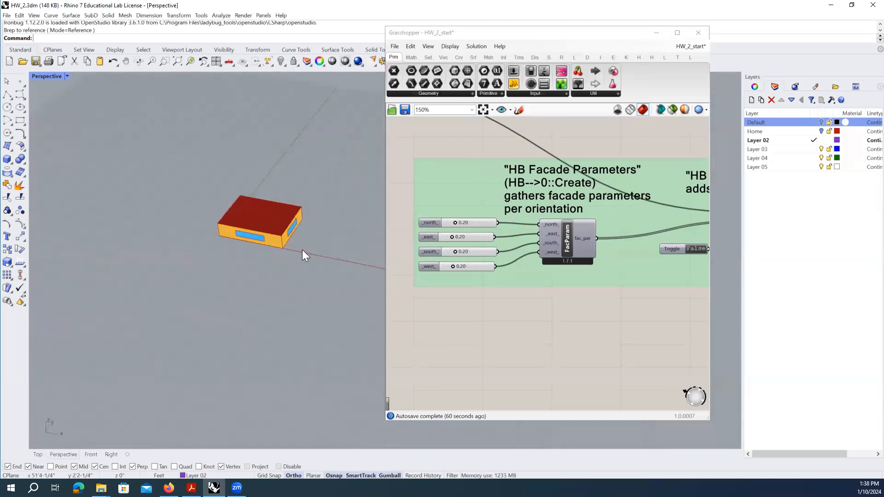
scroll(256, 228, up, 2)
click(465, 222)
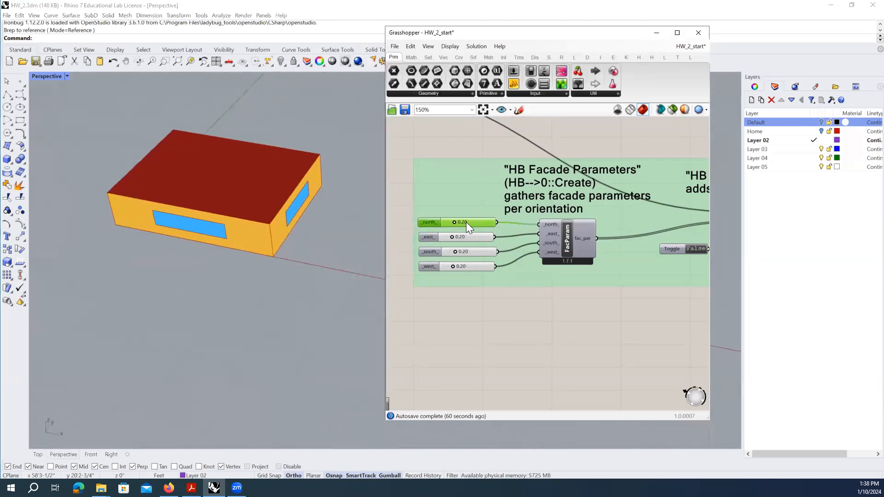
click(471, 236)
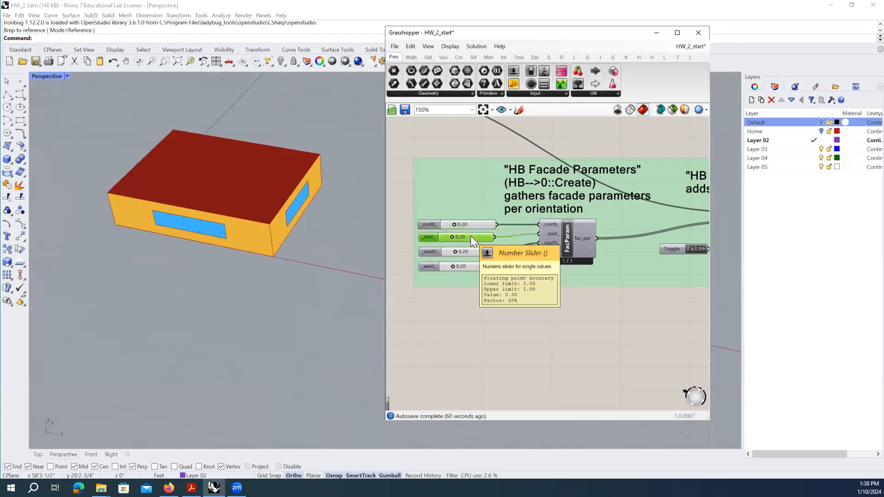
key(Delete)
click(469, 249)
key(Delete)
click(477, 267)
key(Delete)
Step: Wire the remaining slider to the north, east, south and west inputs of HB Facade Parameters and place it beside them
click(476, 226)
drag(475, 229, 538, 243)
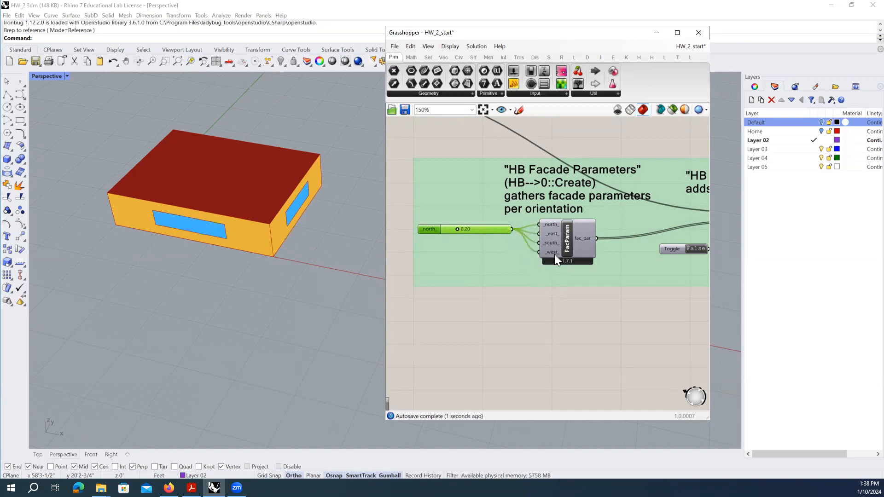
mouse_move(482, 228)
mouse_down()
mouse_move(460, 233)
mouse_move(485, 236)
mouse_move(441, 236)
mouse_move(476, 234)
mouse_up()
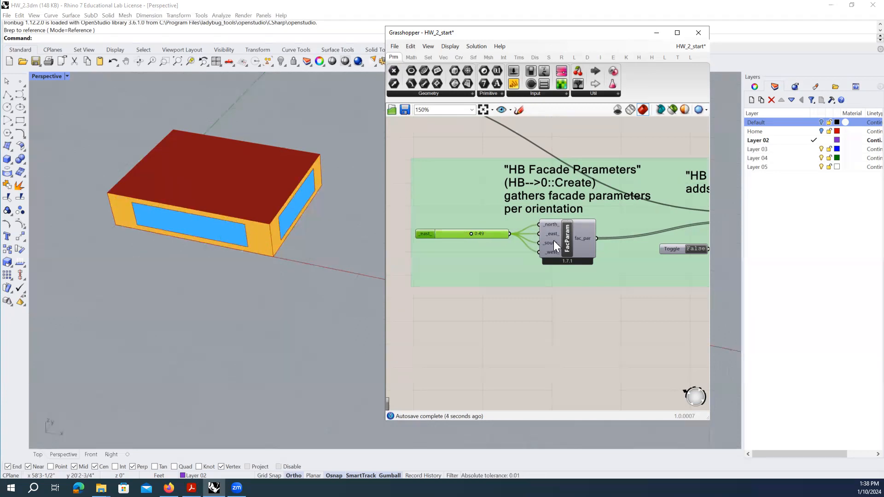
Step: Try the shared facade slider at 0.50 and at a lower ratio while inspecting the windows on several sides of the building
right_drag(219, 175, 153, 192)
scroll(254, 203, up, 3)
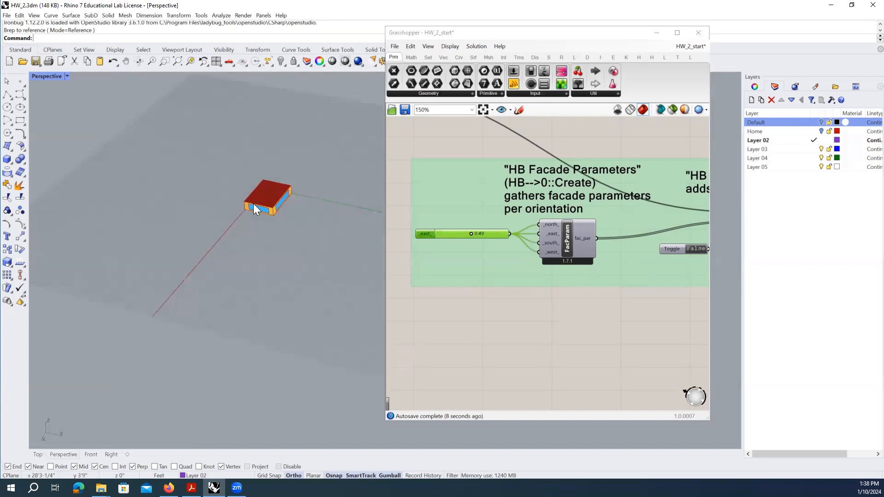
scroll(254, 203, up, 3)
mouse_move(471, 234)
mouse_down()
mouse_move(446, 233)
mouse_move(471, 234)
mouse_up()
right_drag(147, 234, 269, 301)
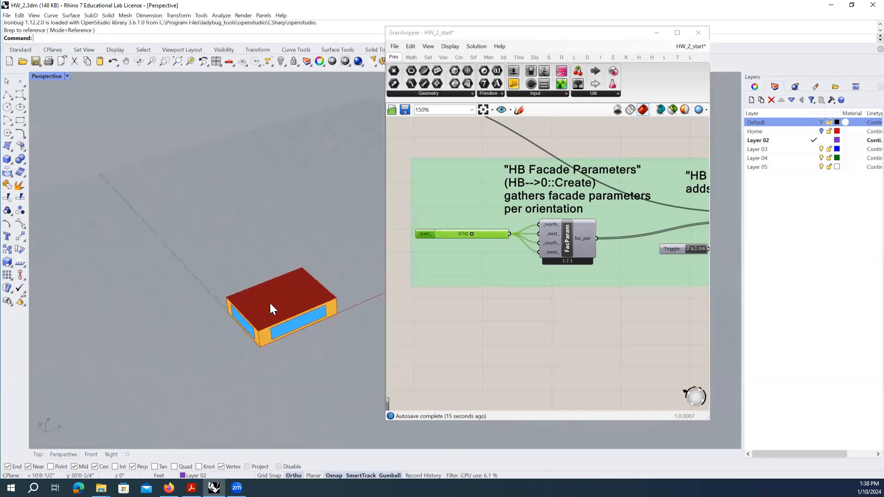
click(472, 233)
drag(472, 233, 460, 234)
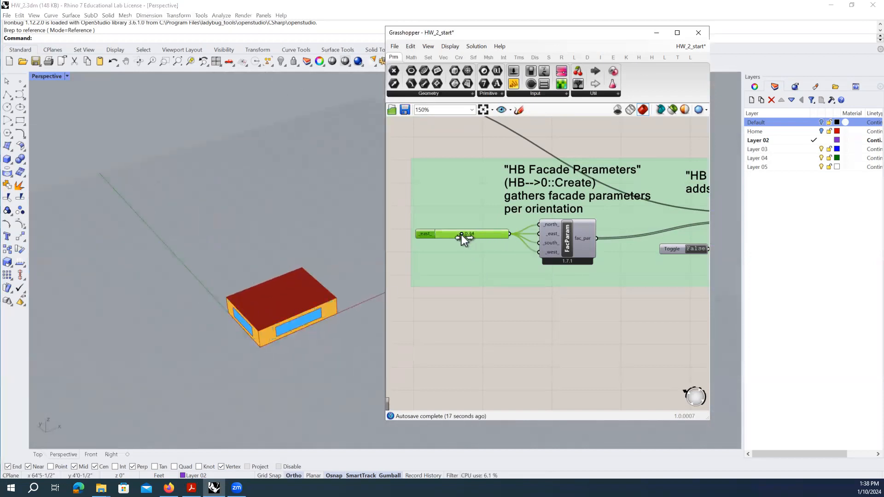
Step: Set the shared facade slider to exactly 0.10
double_click(478, 234)
key(BackSpace)
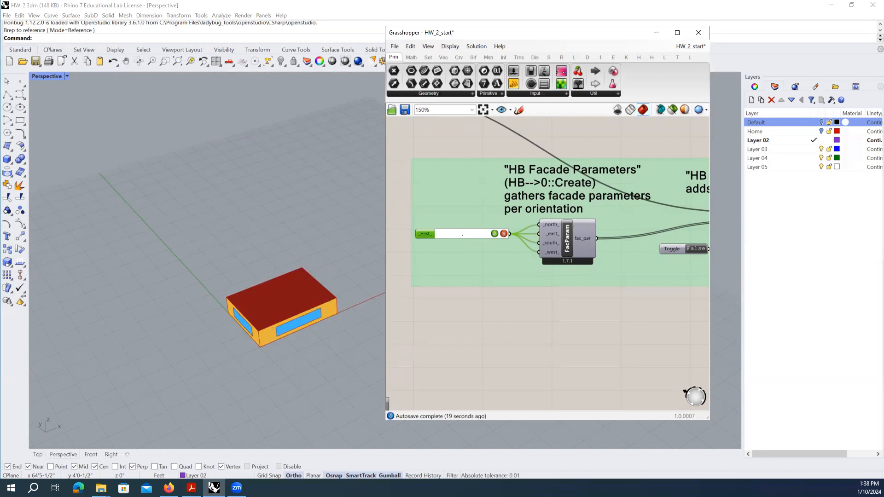
text(0.1)
click(493, 234)
Step: Rename the shared facade slider "WWR apply to all sides"
right_click(422, 235)
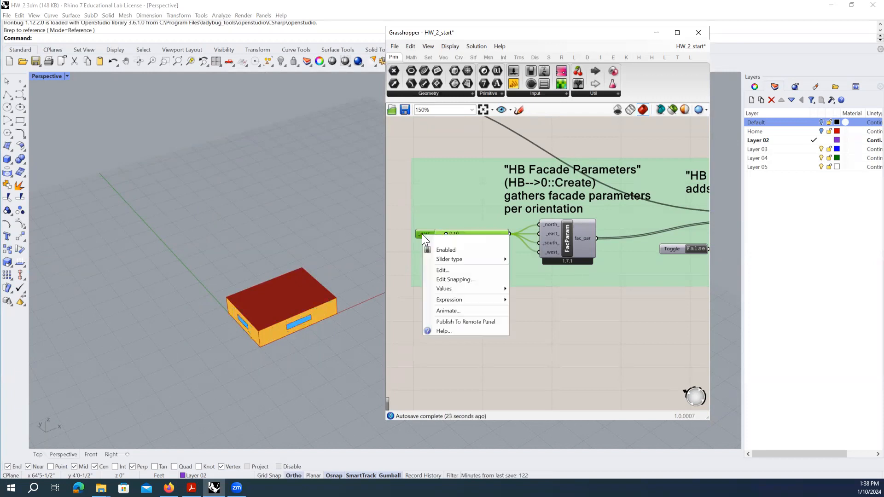
right_click(423, 232)
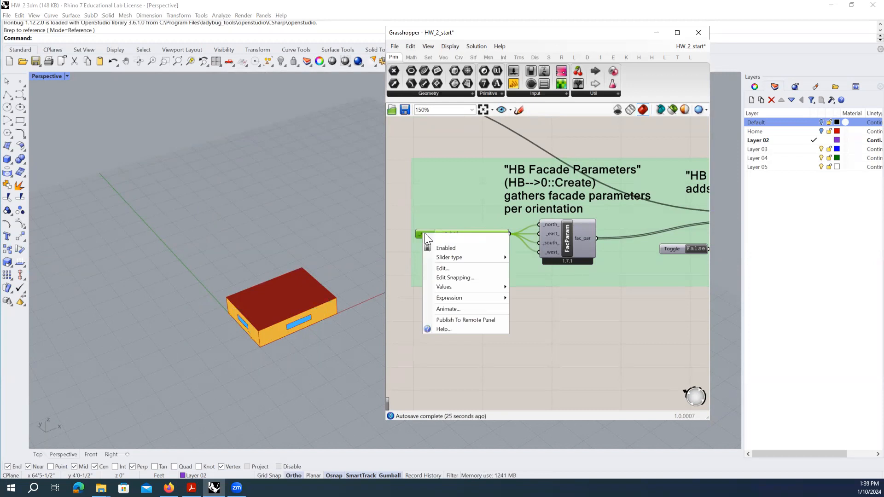
click(397, 242)
scroll(420, 239, up, 3)
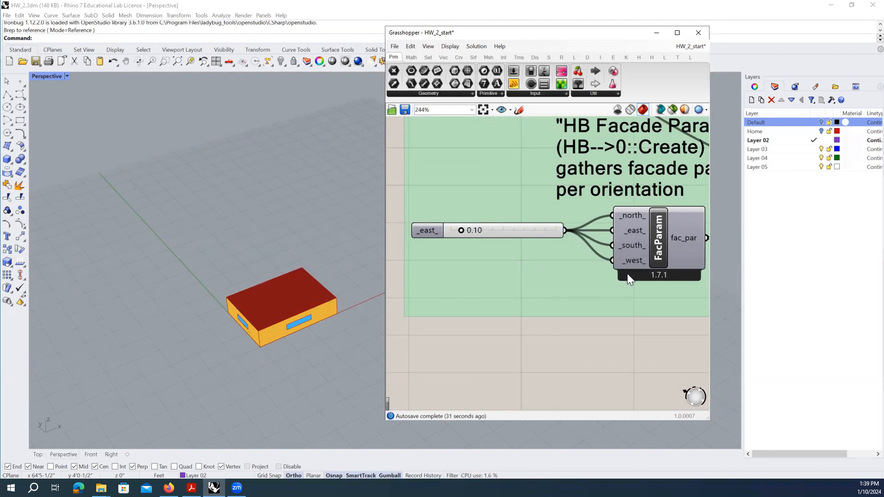
mouse_move(631, 255)
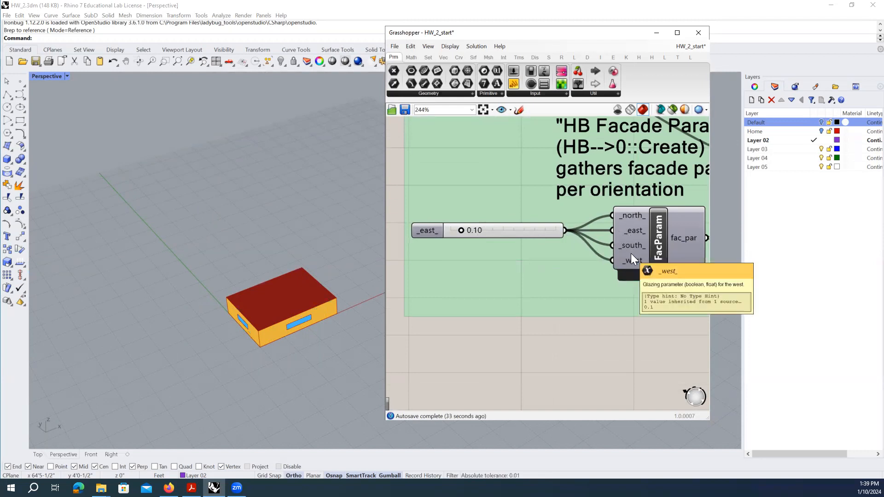
right_click(425, 227)
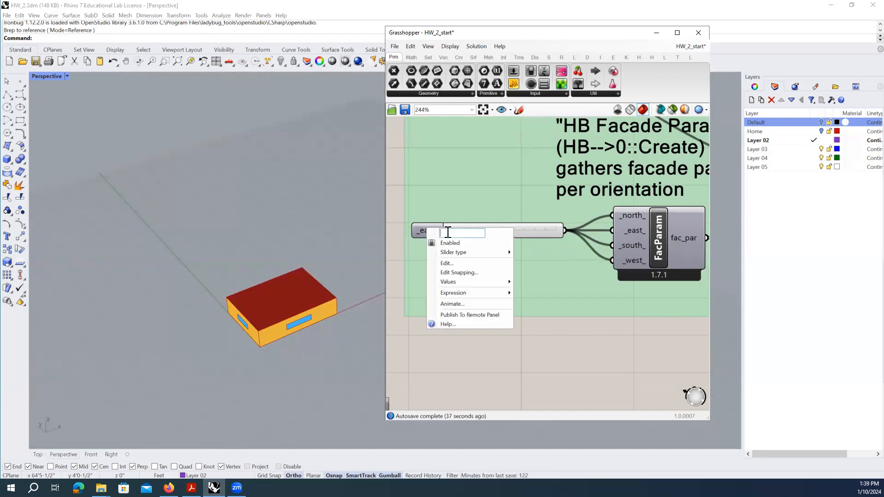
right_click(427, 232)
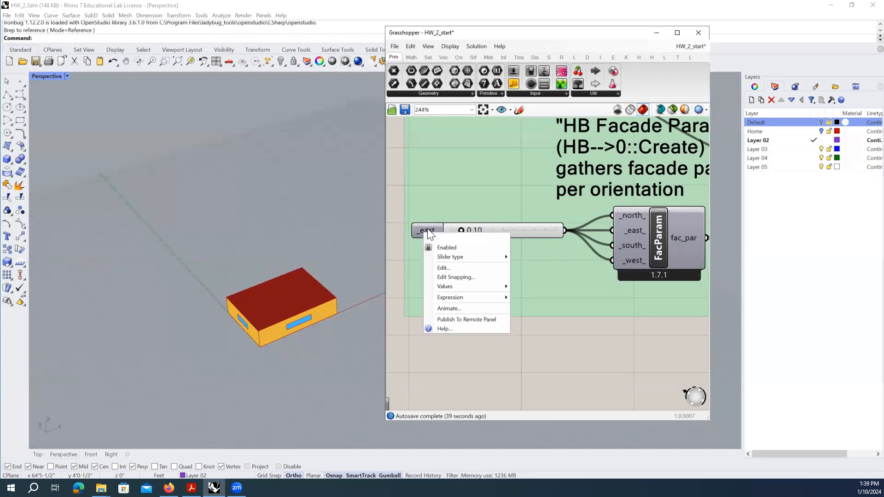
text(WWR)
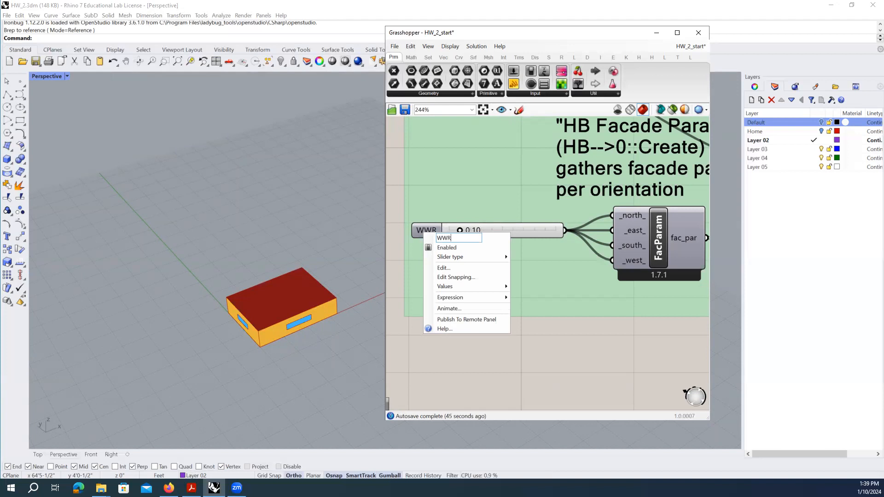
text( apply to all sides)
key(Return)
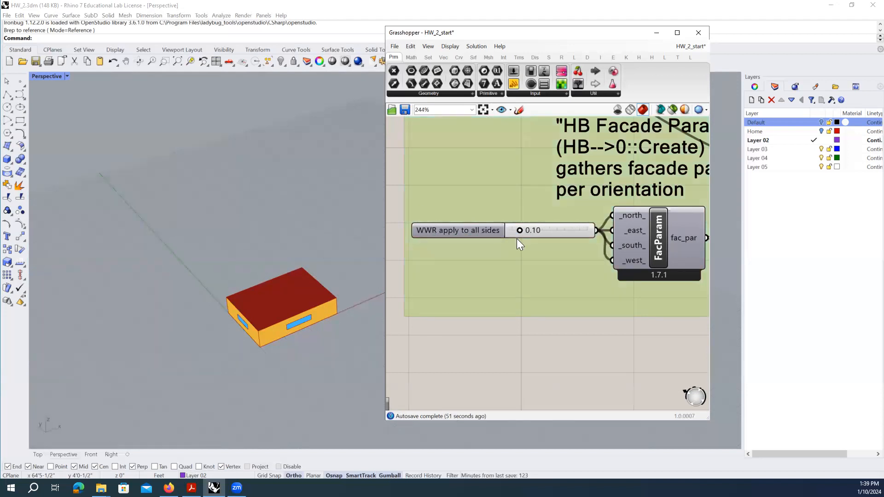
Step: Move the WWR slider slightly away from the HB Facade Parameters component so its wires have more room, and deselect it
scroll(527, 249, down, 1)
drag(492, 236, 463, 239)
click(575, 327)
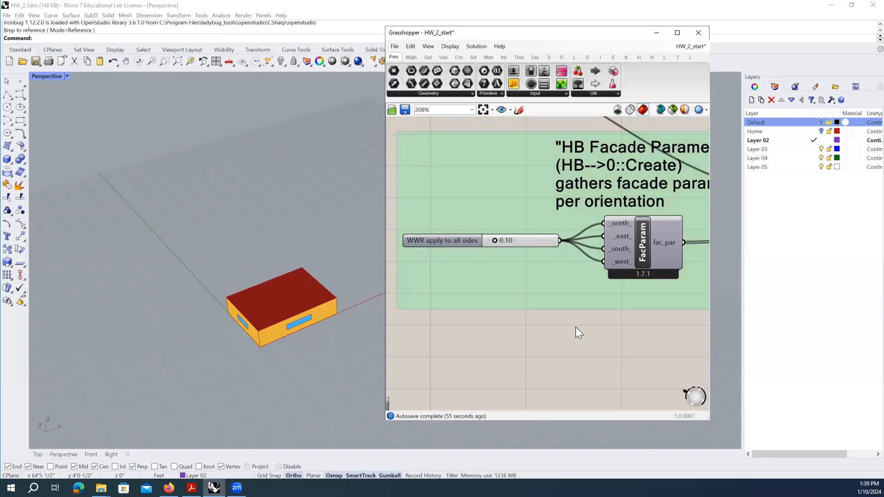
Step: Check the setup for the first simulation: WWR slider, window preview, HB Set Conditioned toggle, and weather file panel feeding HB Model to OSM
click(524, 244)
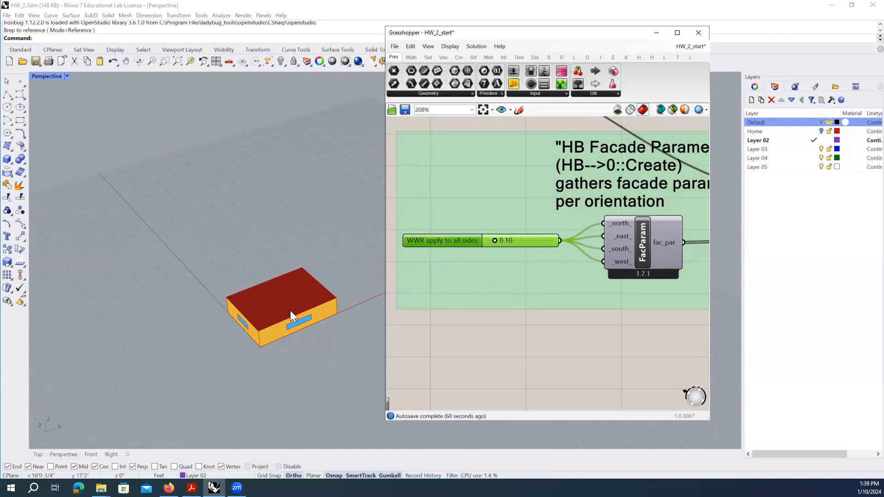
right_drag(290, 310, 227, 308)
scroll(497, 273, down, 5)
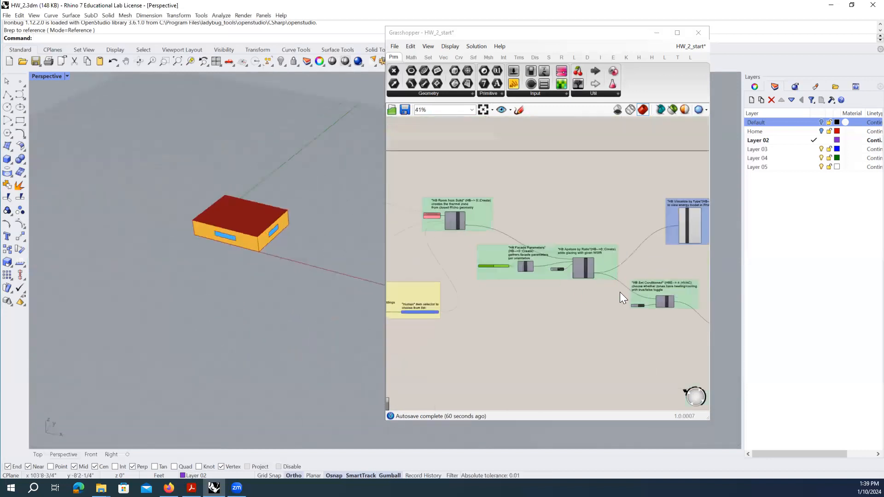
right_drag(619, 291, 491, 251)
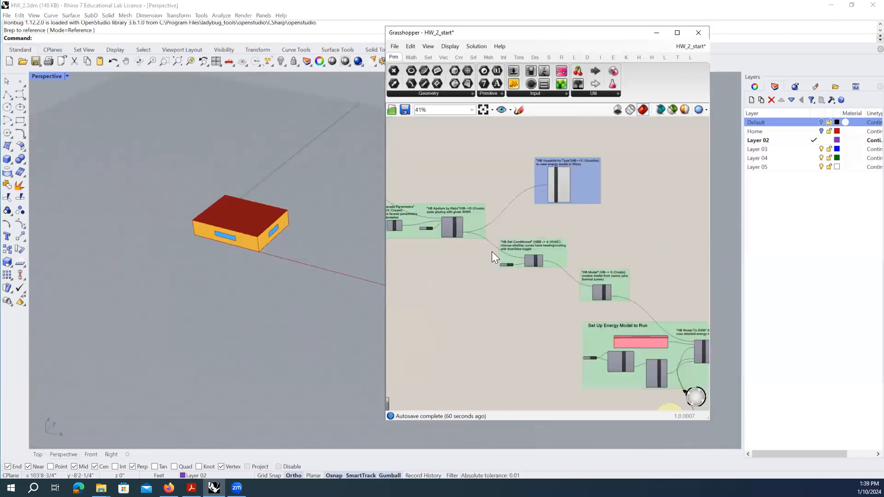
scroll(562, 268, up, 5)
click(571, 270)
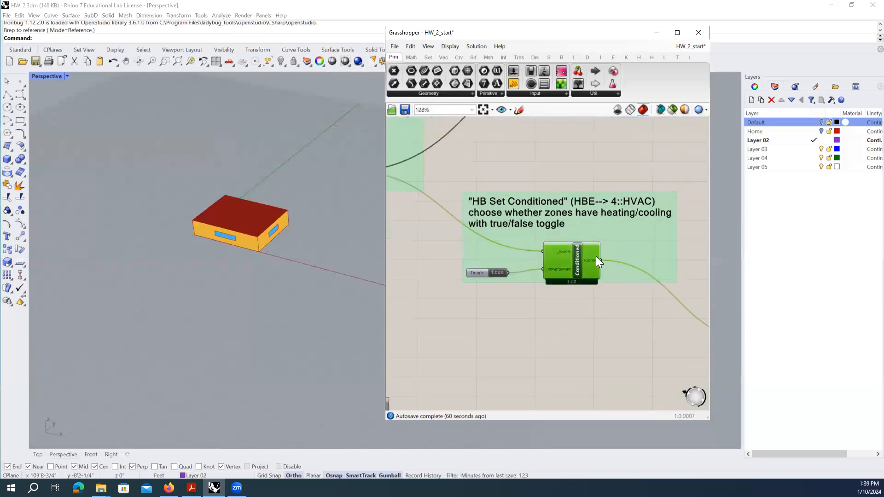
scroll(433, 185, down, 4)
right_drag(590, 284, 464, 225)
scroll(494, 262, up, 3)
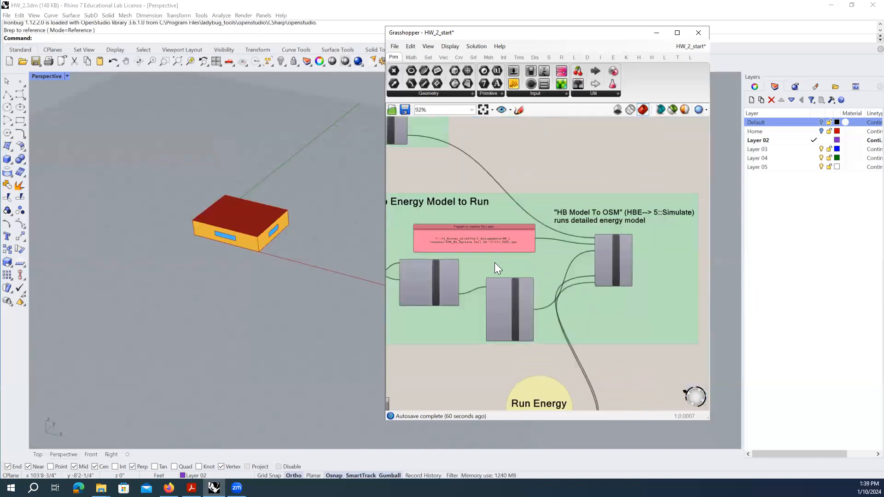
Step: Run the energy model for the Spokane weather file by setting the "Run Energy Model!!" toggle to True
scroll(495, 263, up, 1)
click(468, 232)
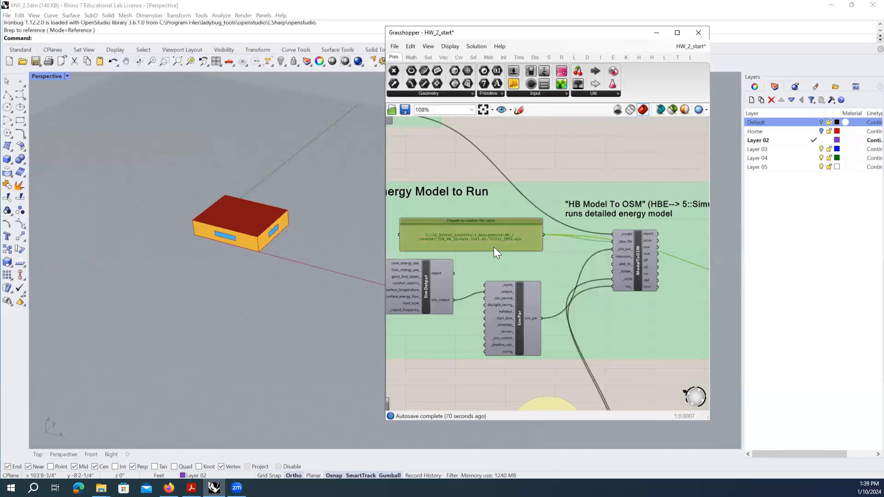
scroll(552, 250, down, 4)
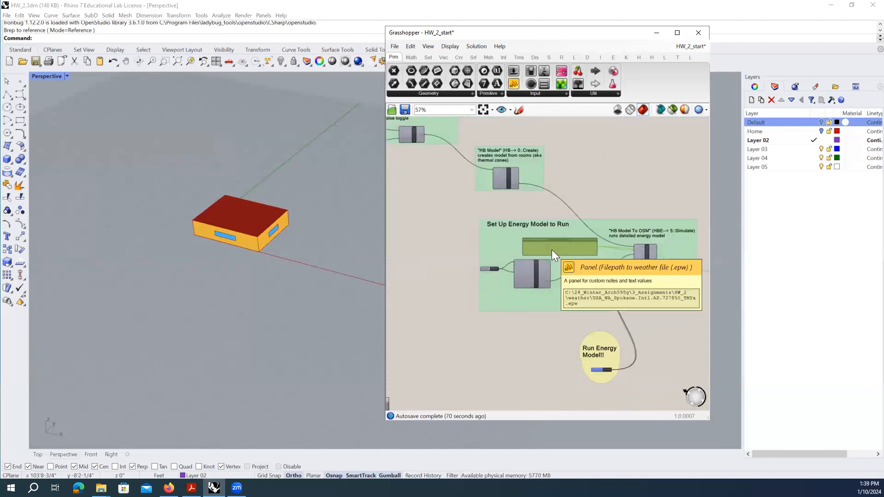
scroll(640, 382, up, 5)
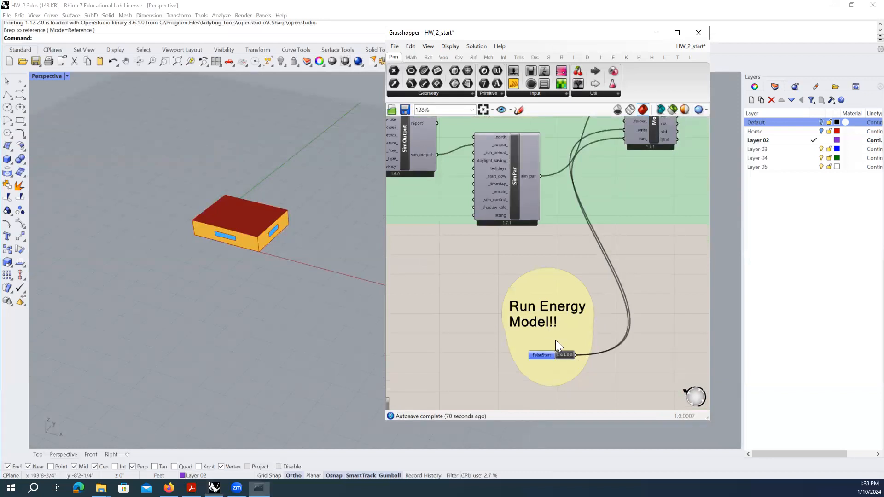
drag(759, 52, 390, 71)
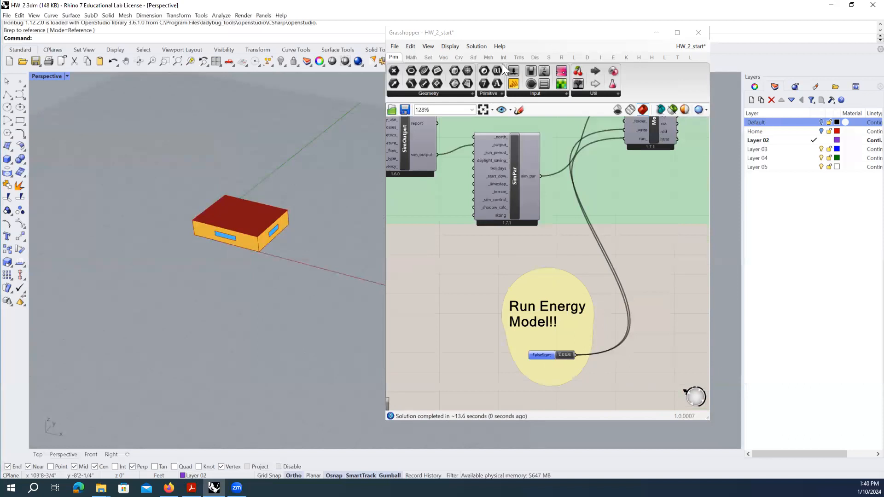
Step: Enlarge the Grasshopper window to show more of the "Gather Inputs and Outputs to Write to Excel" group
scroll(486, 221, down, 6)
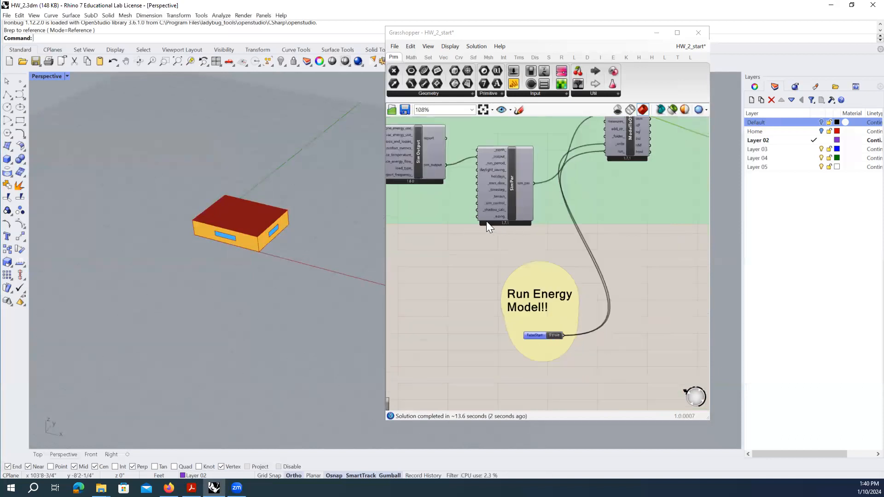
scroll(479, 221, down, 1)
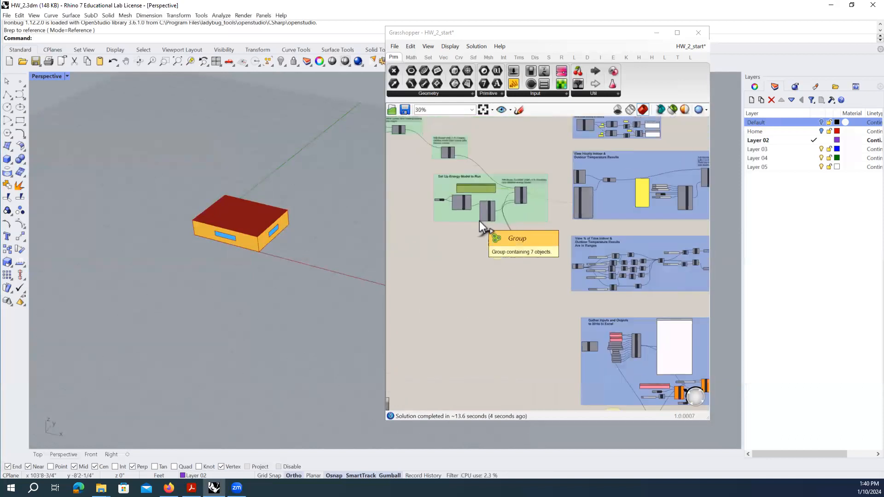
click(523, 193)
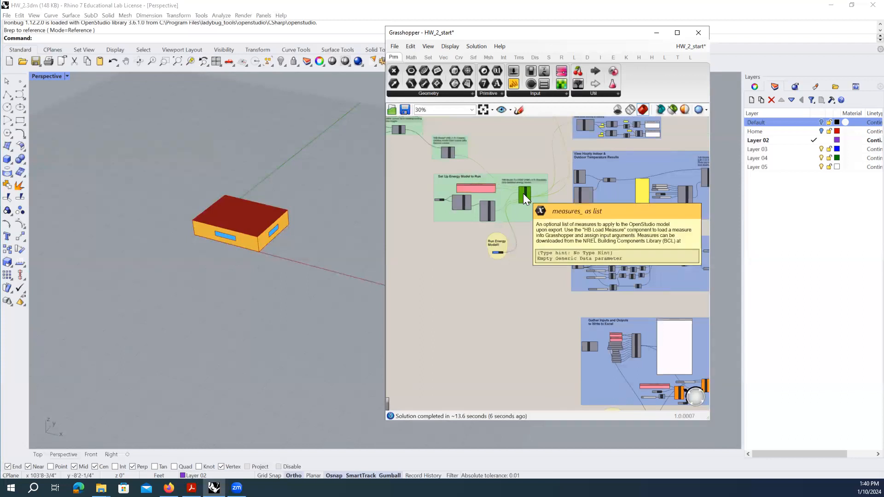
right_drag(559, 376, 498, 309)
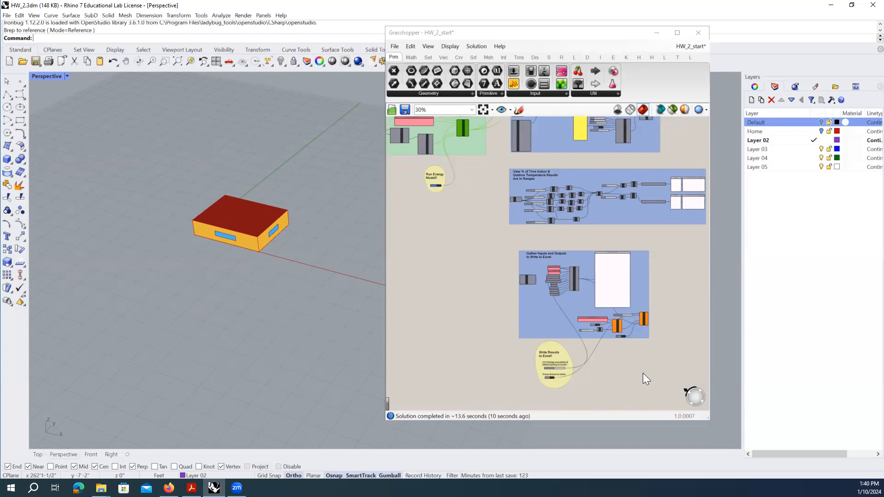
right_drag(613, 369, 612, 347)
scroll(613, 348, up, 2)
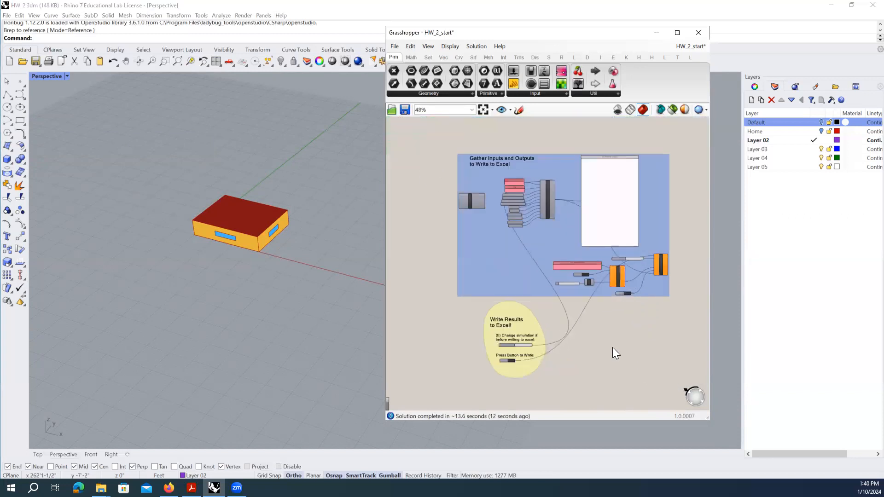
drag(386, 420, 340, 460)
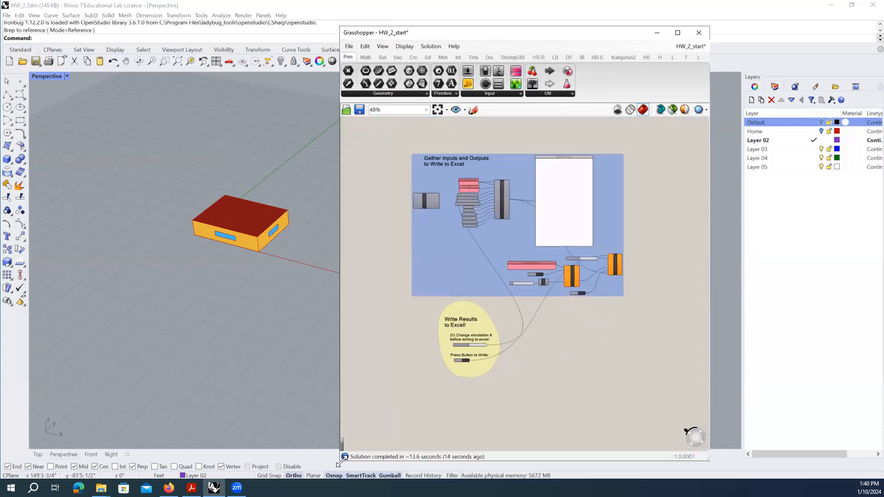
Step: Check the text in the Simulation Name/Notes, City and Excel output filepath panels of the Excel-writing group
right_drag(443, 299, 450, 325)
scroll(484, 274, up, 4)
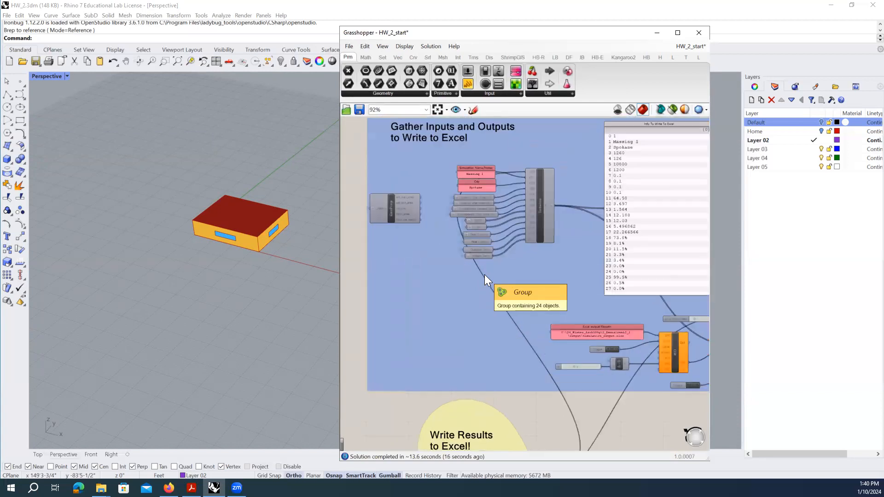
right_drag(486, 159, 514, 243)
scroll(515, 243, up, 2)
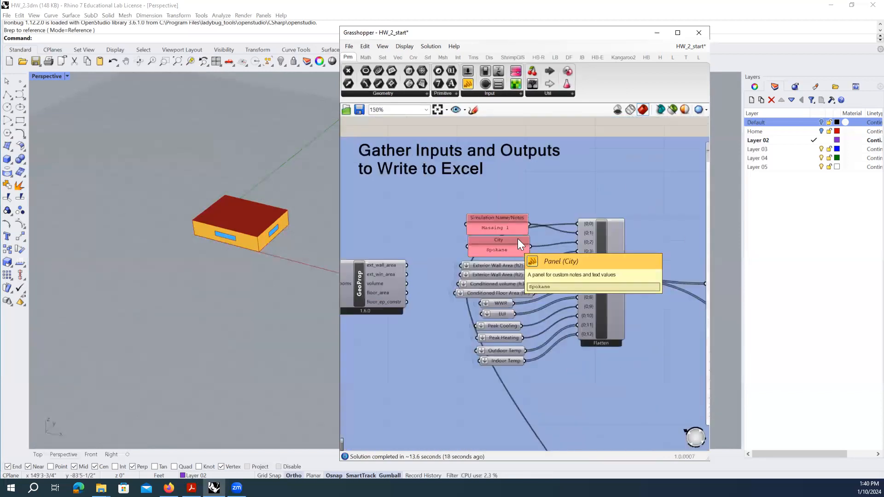
click(504, 225)
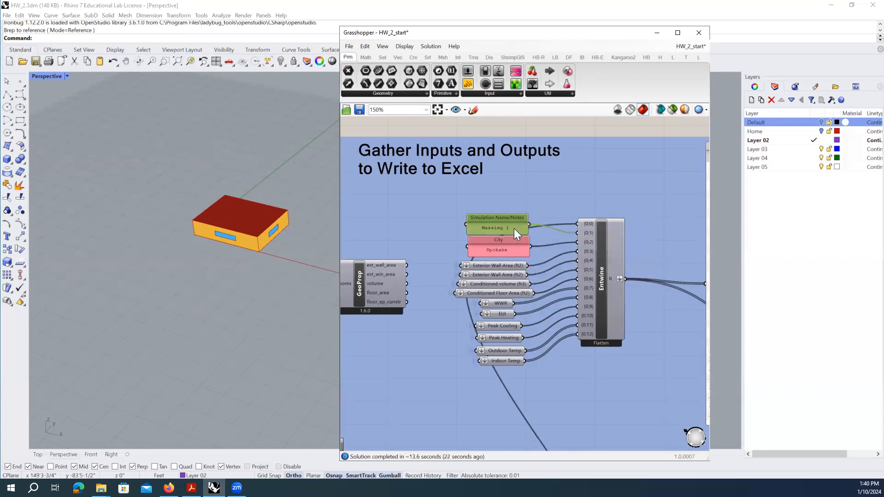
double_click(513, 229)
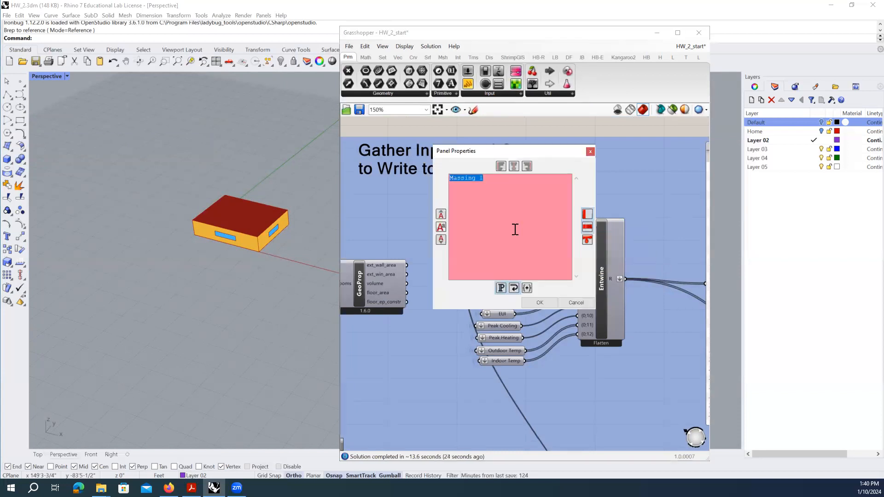
click(571, 303)
scroll(508, 258, down, 1)
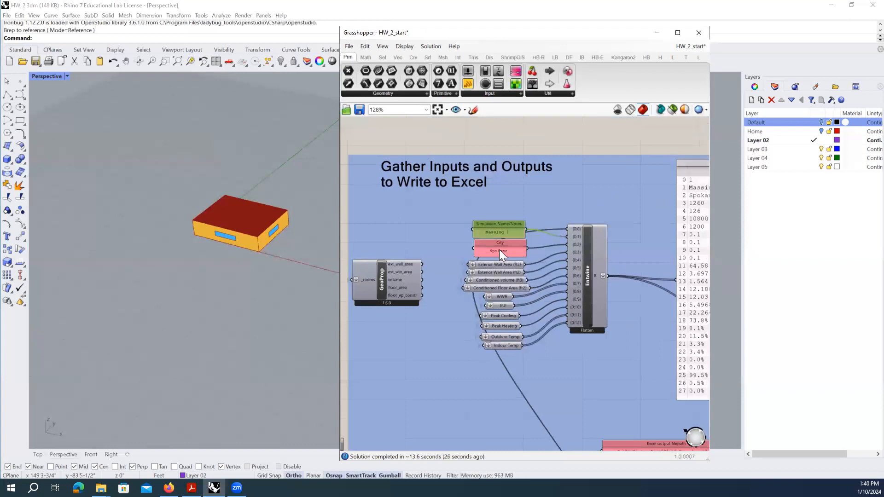
click(499, 250)
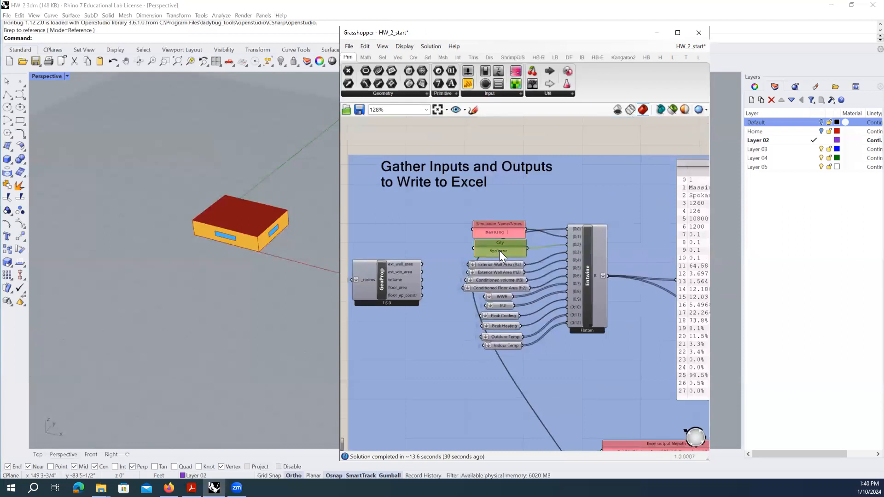
double_click(508, 250)
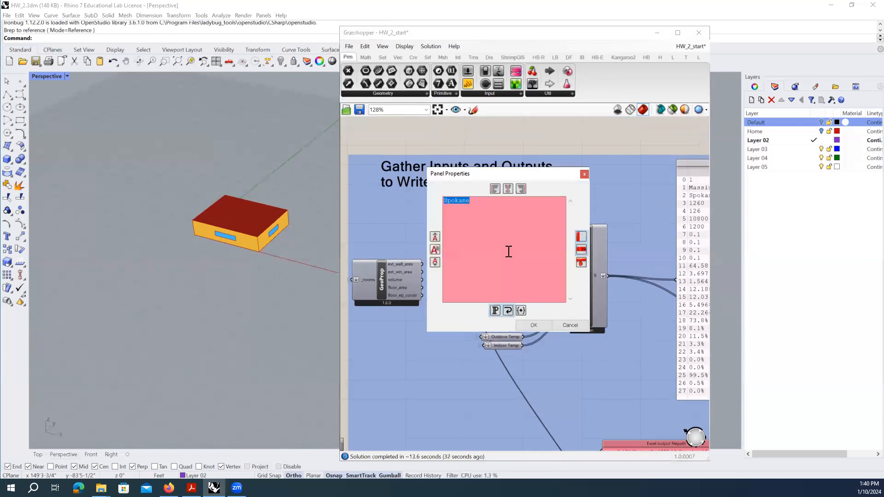
click(534, 325)
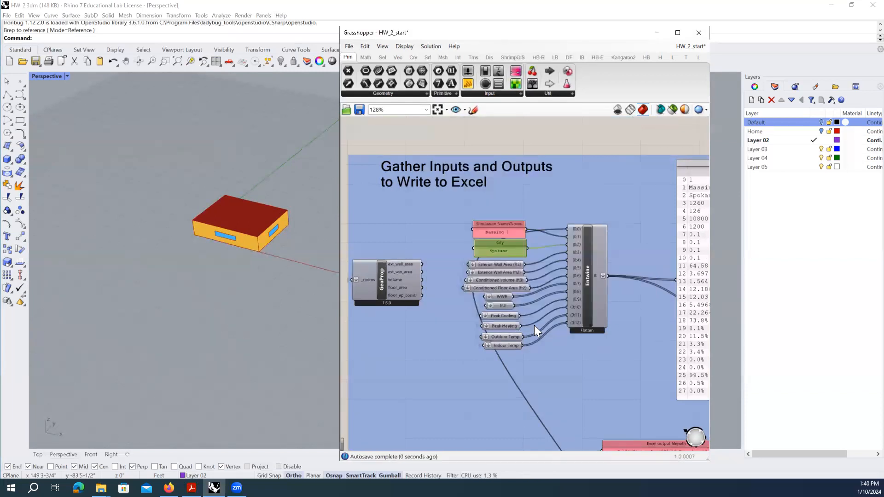
right_drag(555, 363, 451, 207)
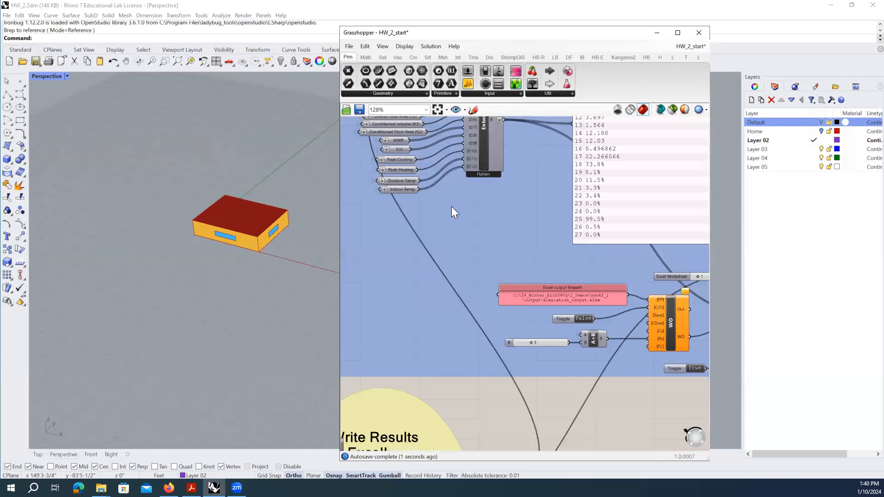
click(548, 297)
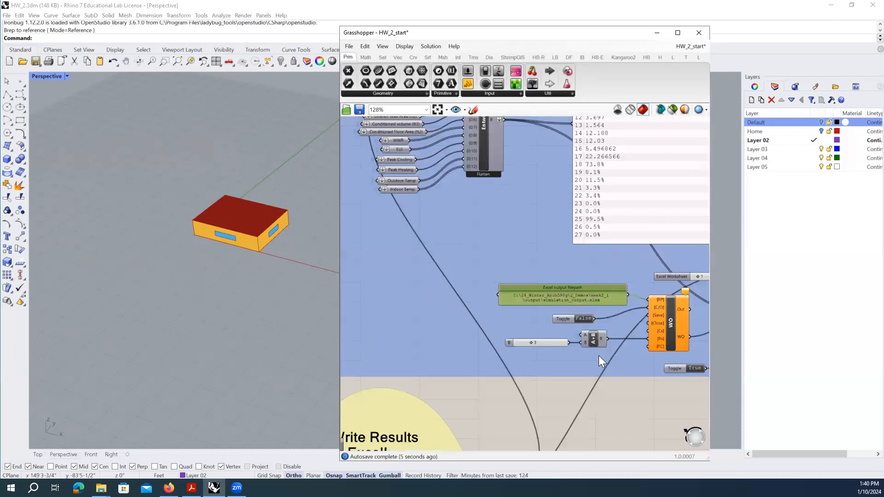
click(603, 368)
Step: Set the Simulation Name/Notes panel text to "30x40 home" and nudge it and the City panel slightly apart
scroll(620, 356, down, 2)
right_drag(516, 189, 479, 189)
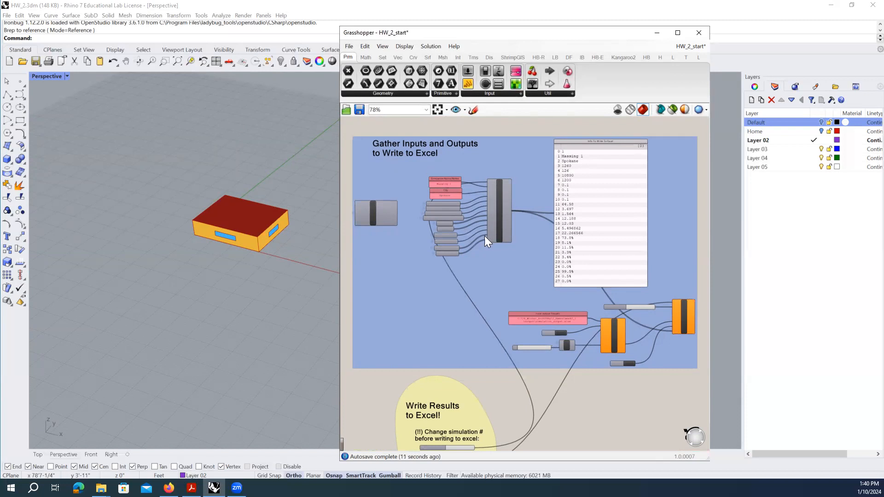
scroll(478, 350, up, 1)
scroll(453, 212, up, 3)
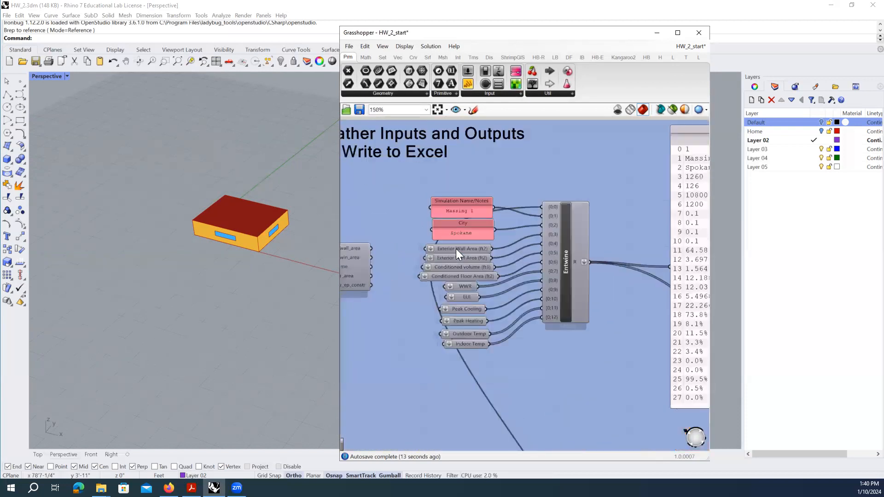
scroll(457, 240, up, 1)
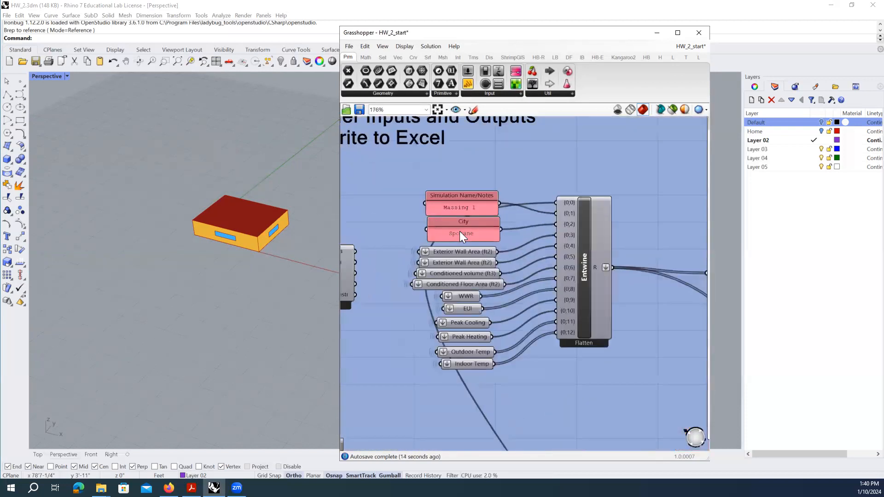
double_click(474, 209)
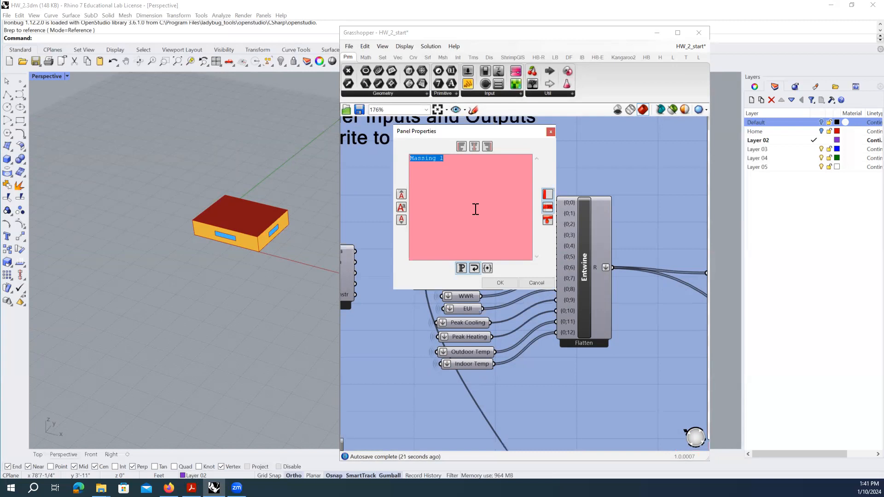
text(30)
click(508, 284)
drag(470, 230, 467, 231)
mouse_move(465, 199)
mouse_down()
mouse_move(459, 186)
mouse_move(468, 193)
mouse_up()
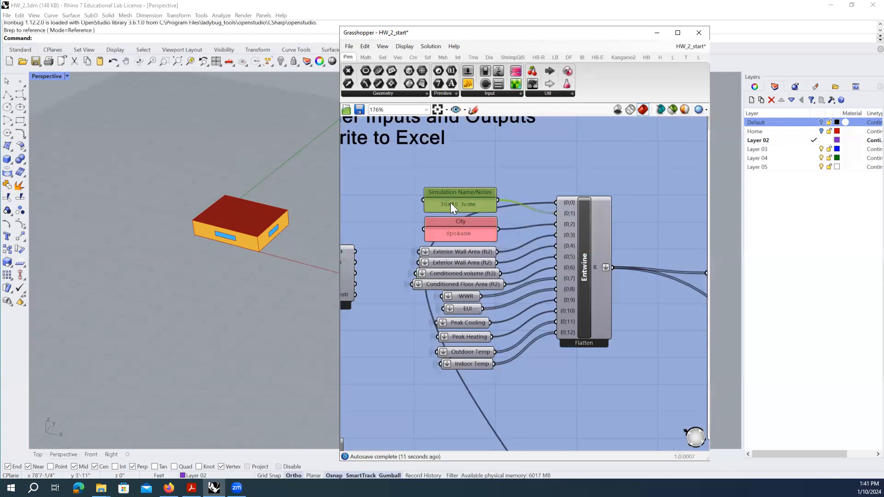
Step: Add foot marks to both dimensions in the Simulation Name/Notes panel so it reads "30'x40' home"
double_click(450, 203)
click(398, 155)
text(')
click(412, 153)
text(')
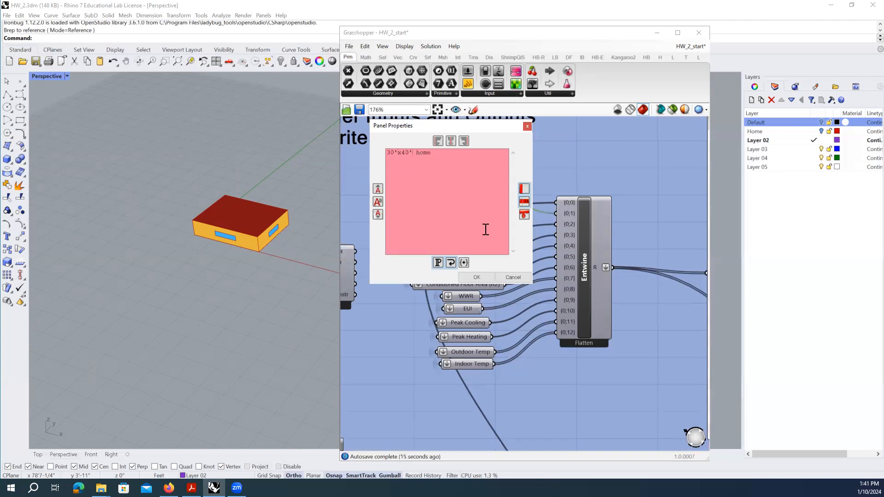
click(476, 278)
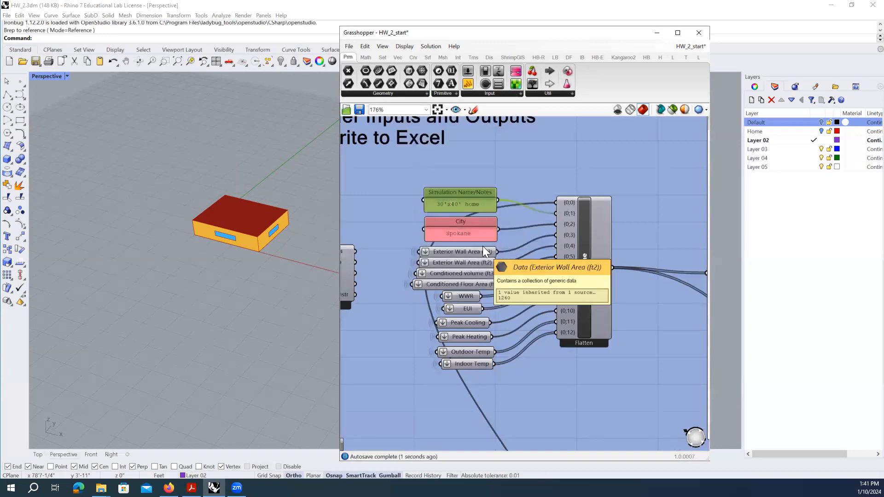
Step: Check the City panel's text and the data parameters feeding Entwine, from Exterior Wall Area down to Peak Cooling
double_click(464, 232)
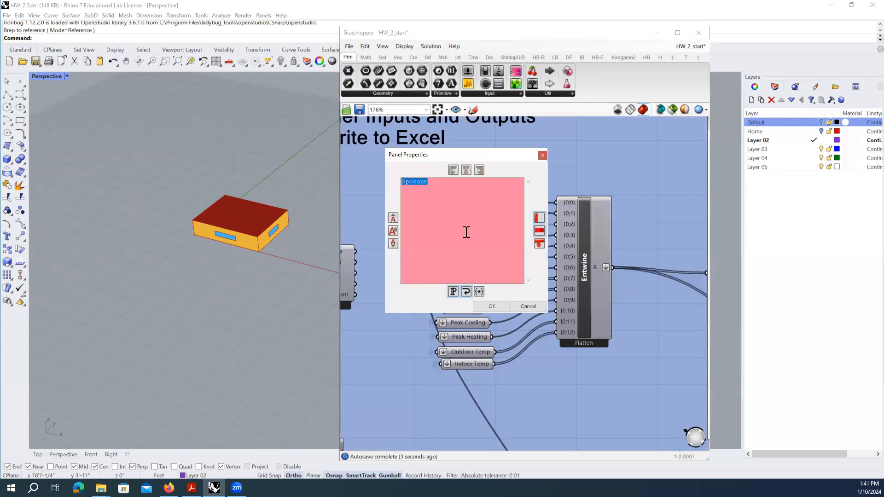
click(493, 306)
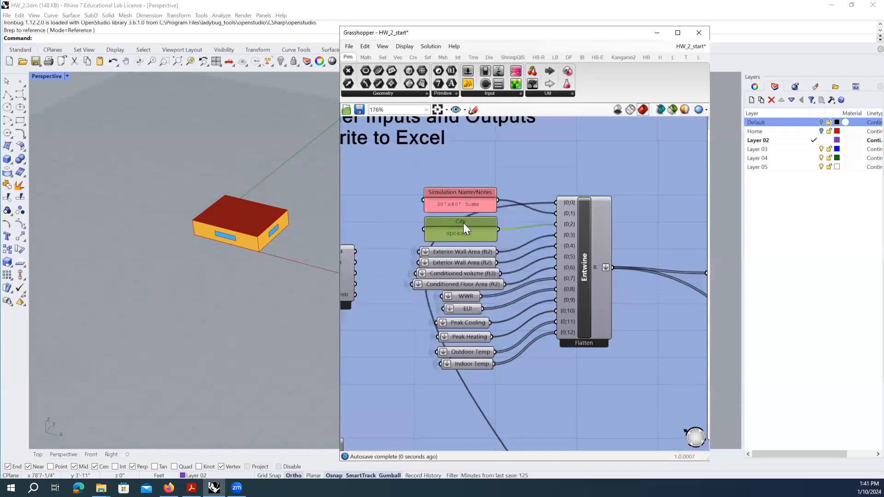
scroll(463, 223, down, 3)
scroll(445, 249, up, 2)
click(477, 229)
click(480, 237)
click(478, 249)
click(477, 257)
click(480, 268)
click(479, 278)
click(478, 293)
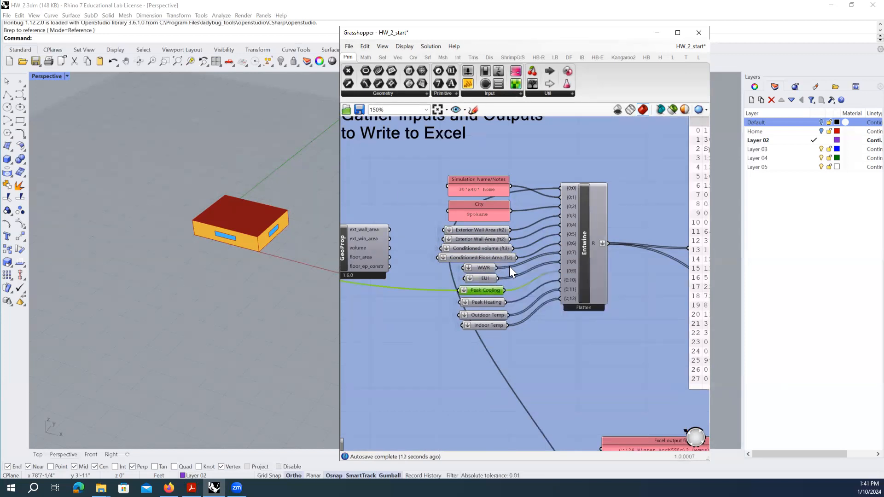
Step: Check the path held in the Excel output filepath panel that feeds the Excel-writing component
scroll(498, 276, down, 3)
right_drag(579, 359, 477, 235)
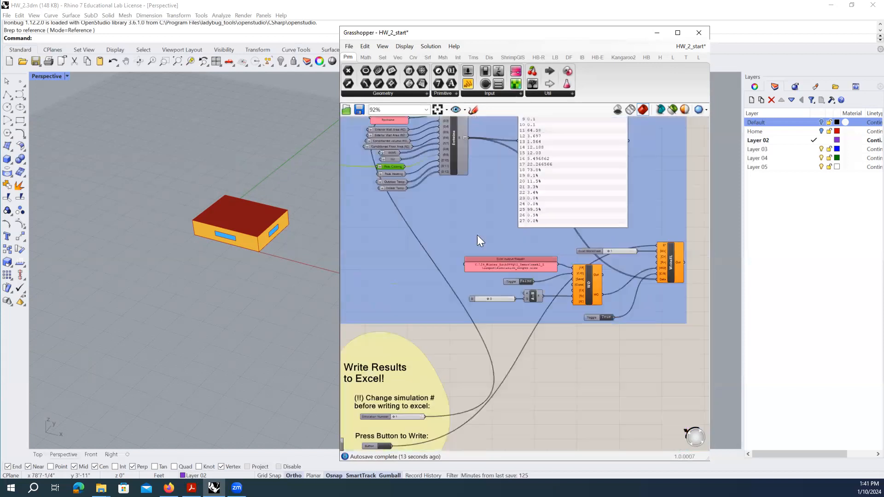
scroll(508, 276, up, 3)
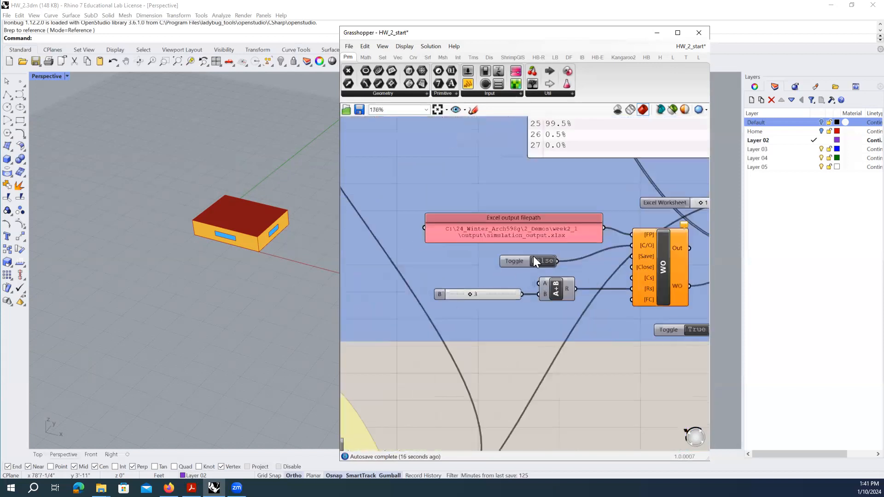
click(528, 233)
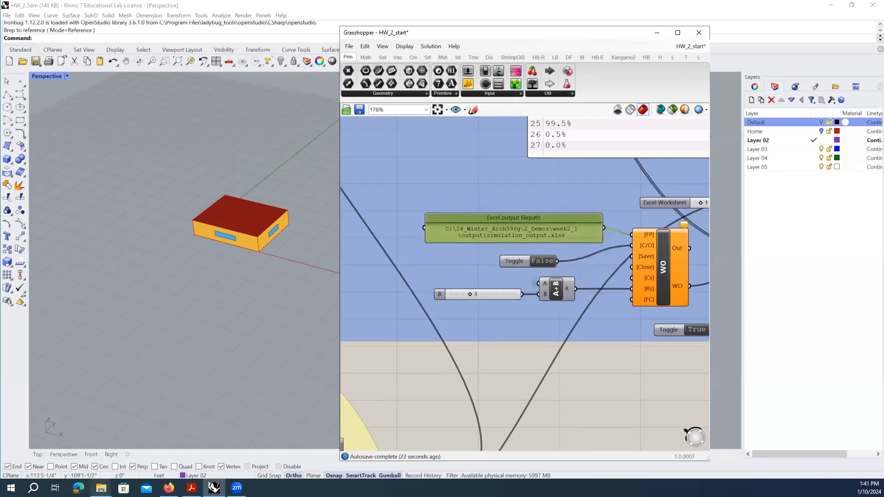
right_drag(501, 401, 502, 395)
click(501, 395)
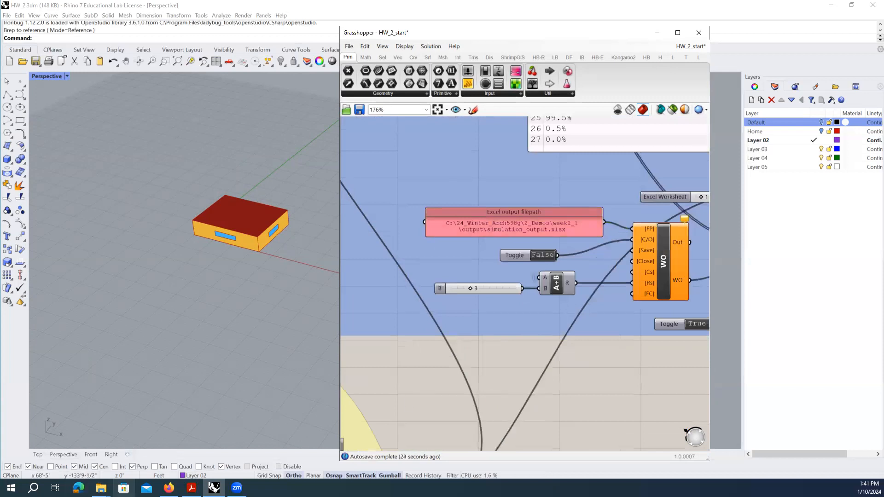
Step: Switch to File Explorer, open HW2_simulation_output.xlsx from the HW_2 output folder, and move the Excel window clear of the file list
click(101, 487)
click(74, 457)
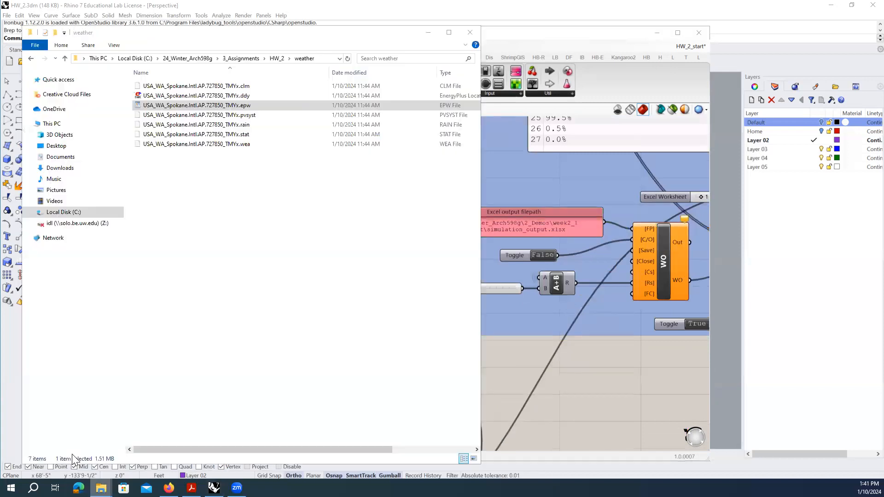
click(277, 58)
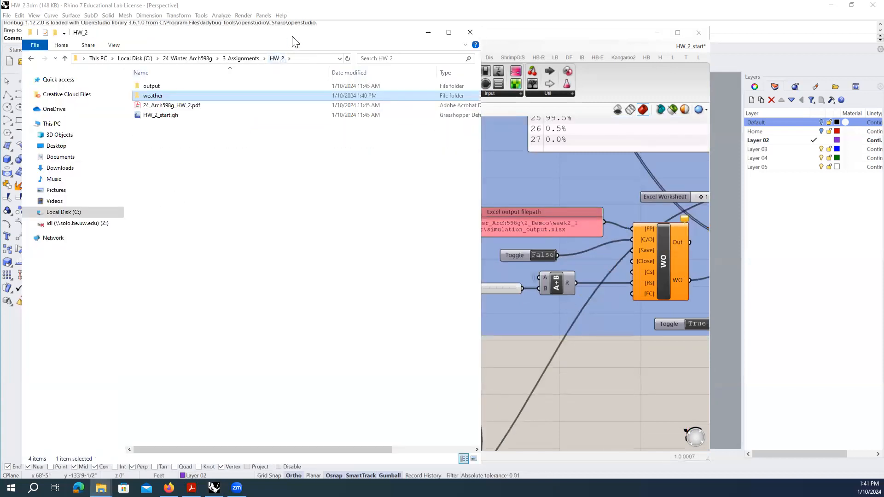
drag(287, 37, 379, 41)
double_click(270, 88)
double_click(269, 89)
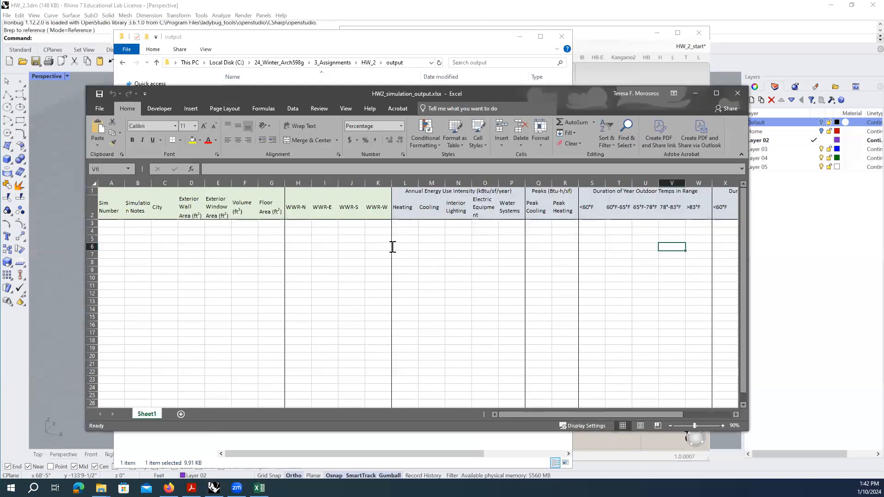
click(396, 246)
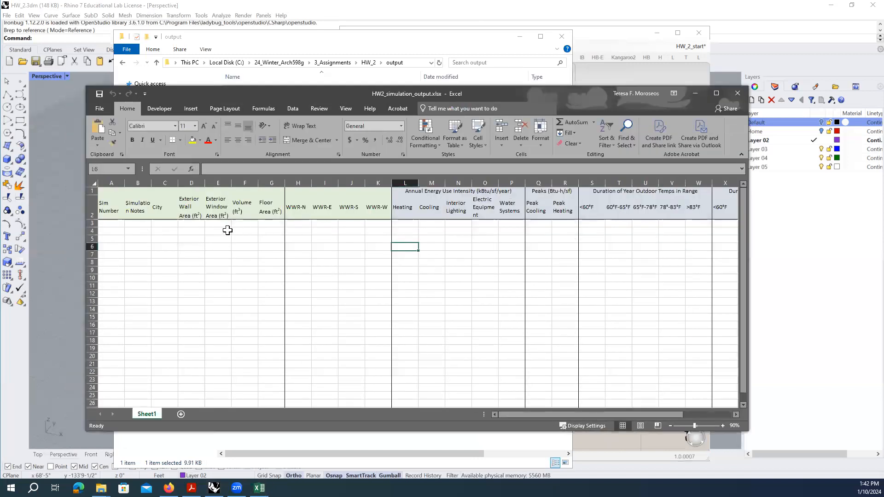
click(110, 223)
drag(506, 94, 475, 140)
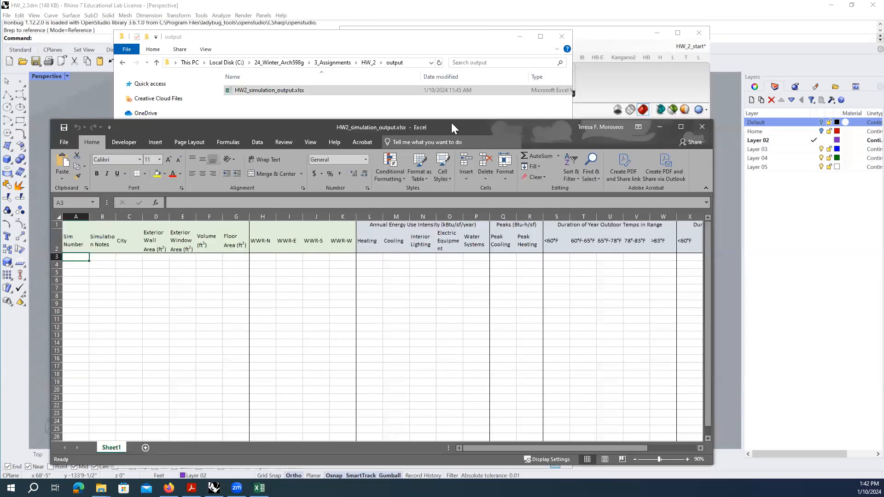
Step: Copy the full path of HW2_simulation_output.xlsx in the output folder
click(281, 91)
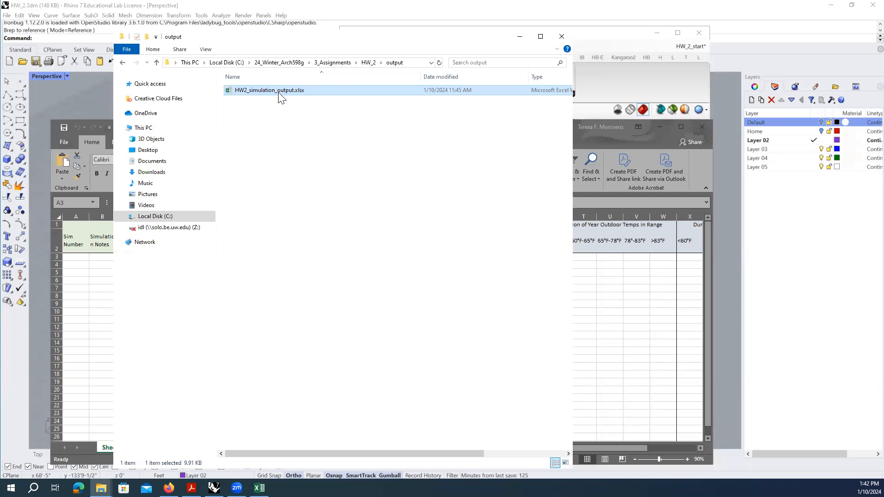
right_click(279, 93)
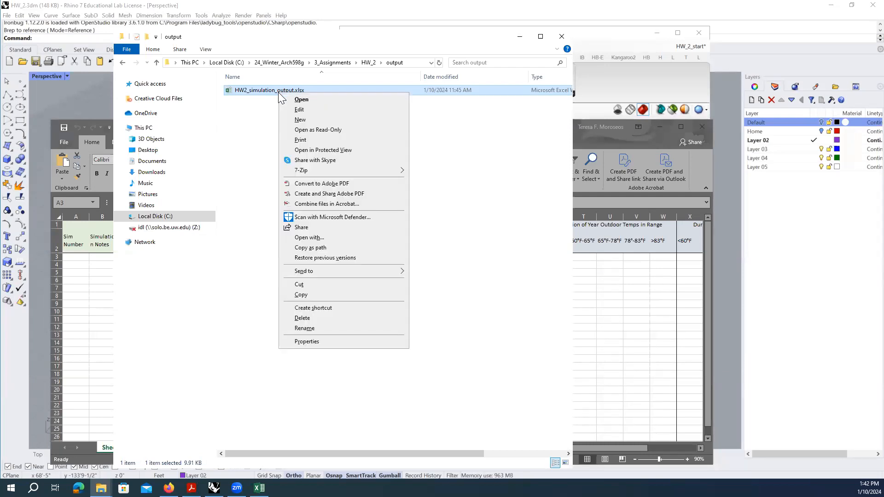
click(272, 93)
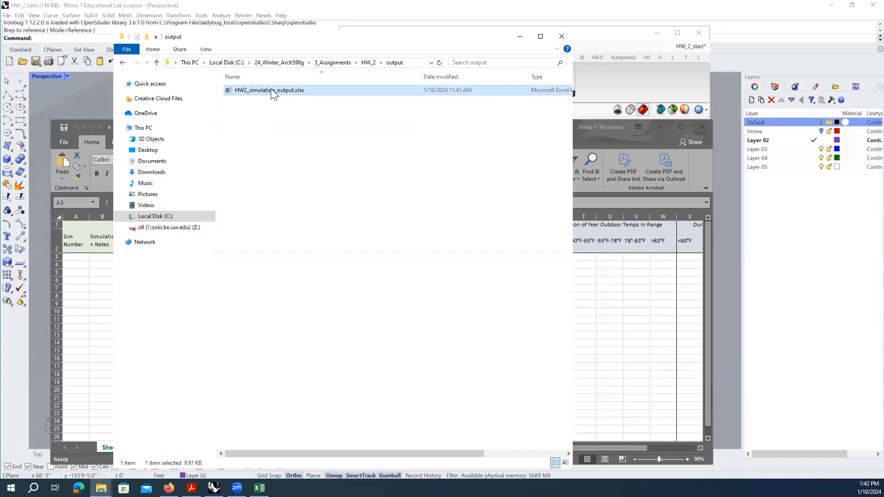
right_click(272, 90)
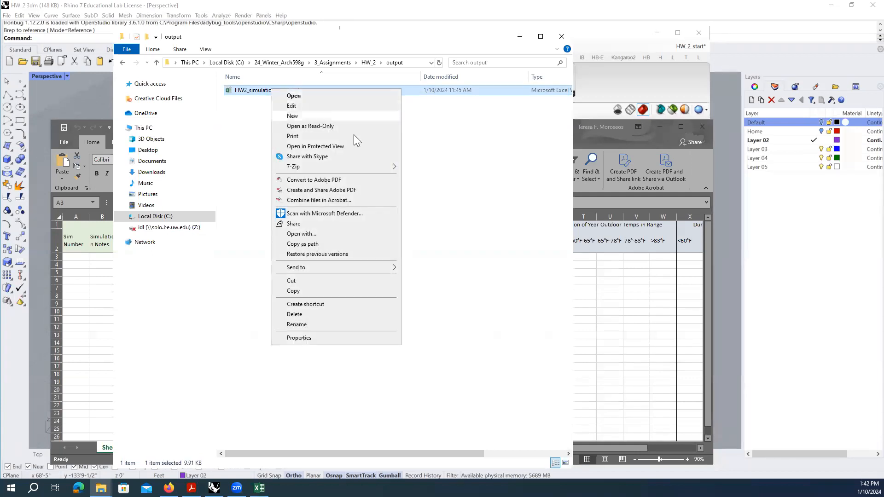
click(317, 245)
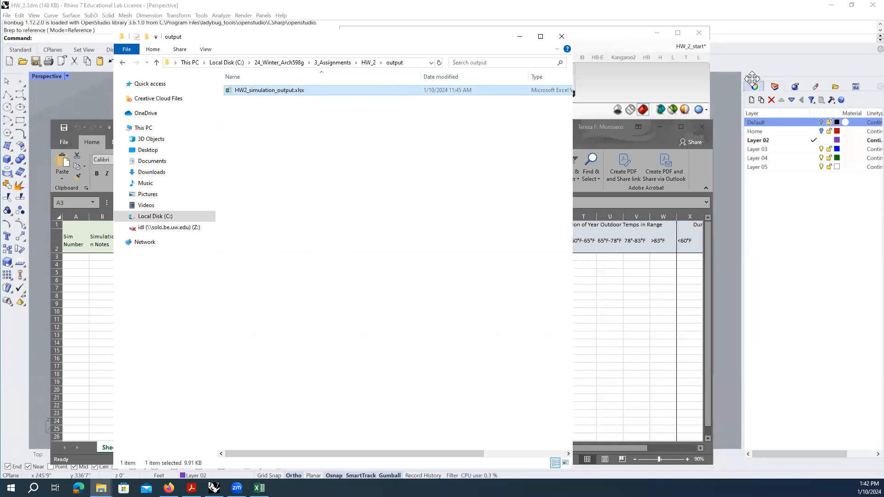
Step: Back in Grasshopper, replace the Excel output filepath text with C:\24_Winter_Arch598g\3_Assignments\HW_2\output\HW2_simulation_output.xlsx, without quotation marks
click(645, 76)
double_click(529, 222)
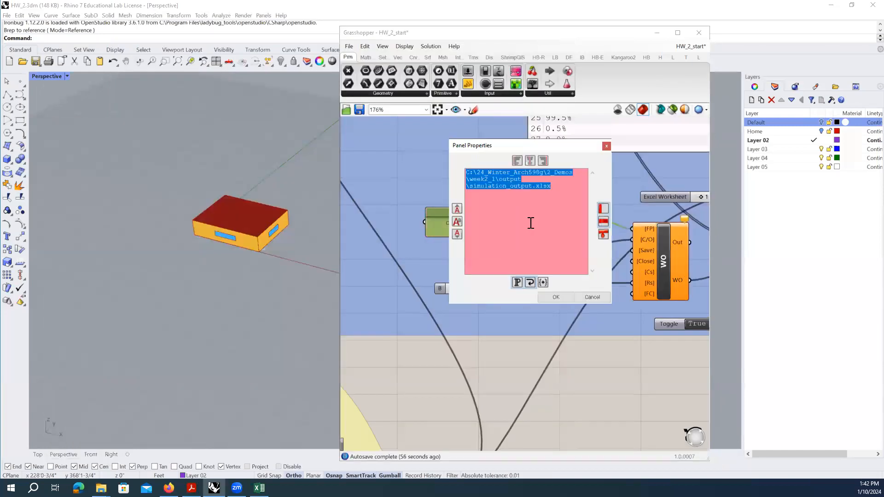
key(ctrl+v)
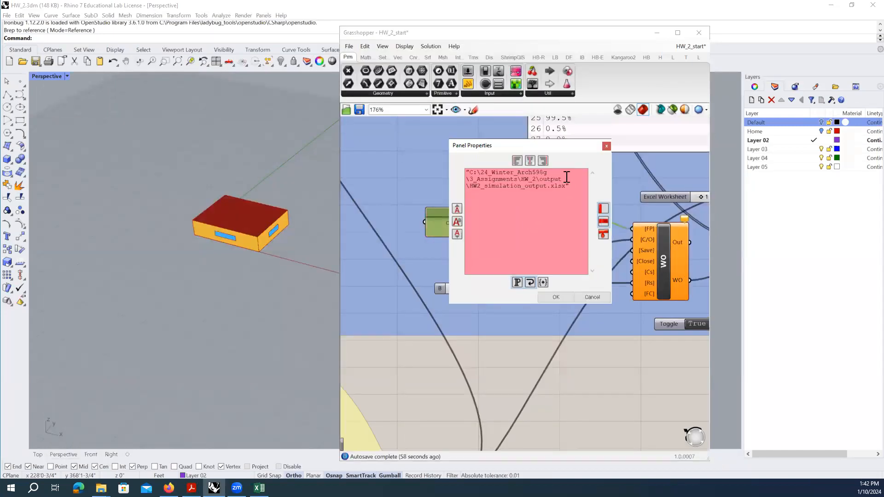
key(BackSpace)
click(555, 296)
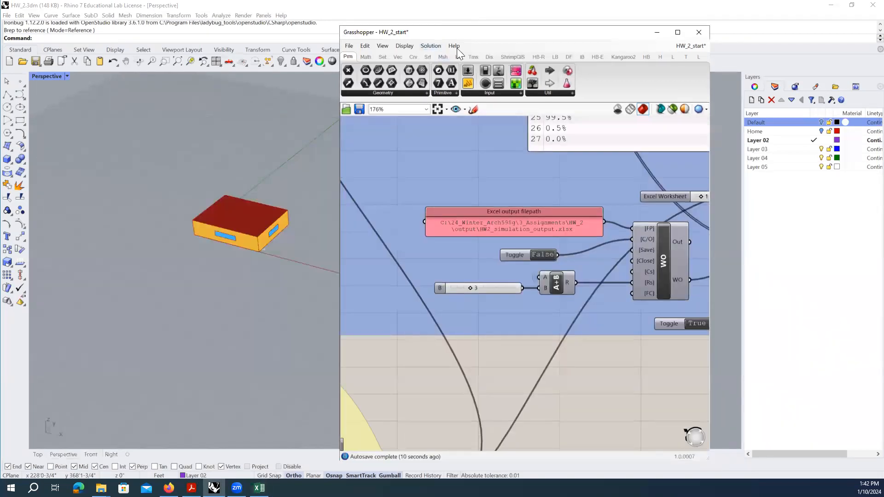
Step: Set the Simulation Number slider in the Write Results to Excel group to 0 and write the results to Excel
scroll(619, 236, down, 5)
scroll(469, 167, up, 1)
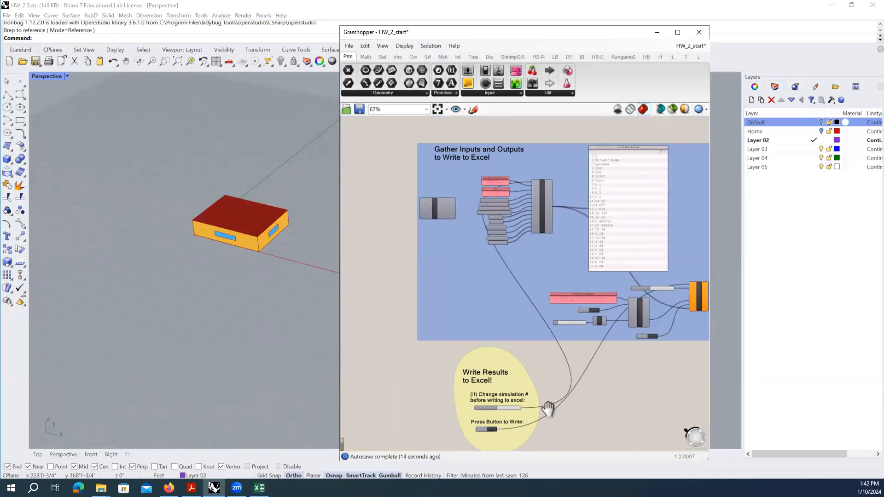
scroll(548, 408, up, 3)
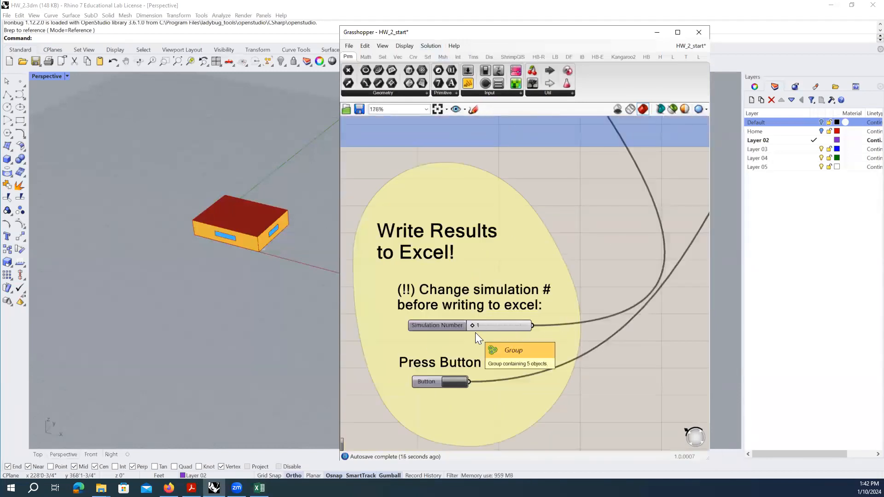
scroll(475, 332, up, 2)
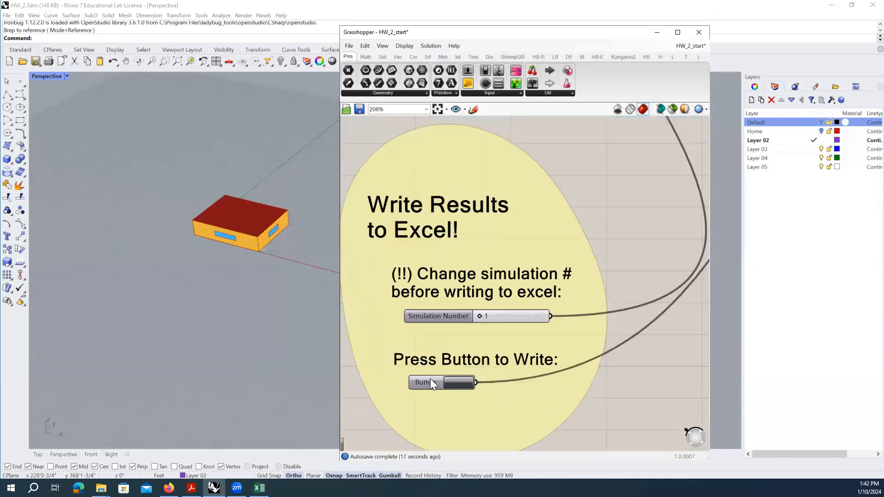
double_click(490, 318)
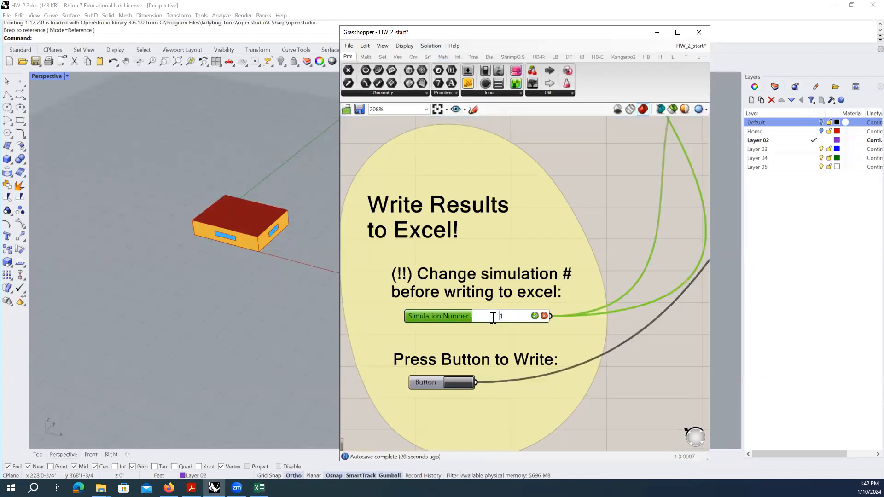
click(633, 397)
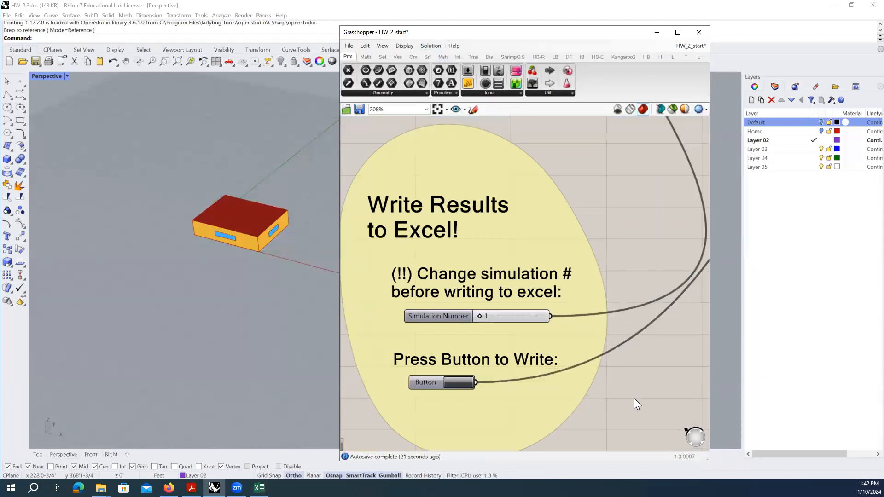
double_click(500, 318)
text(0)
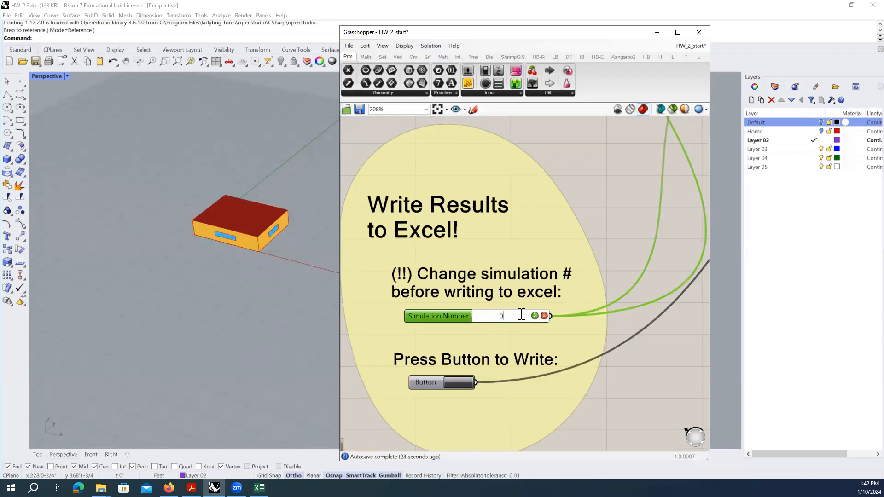
click(532, 315)
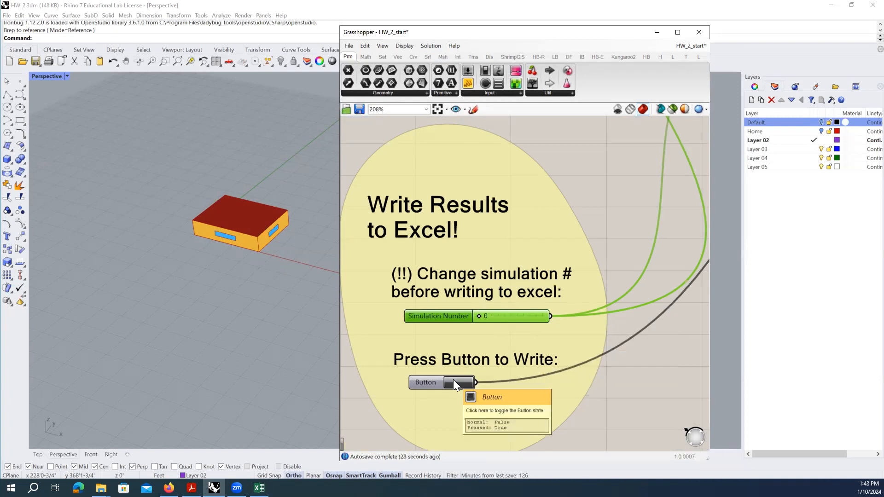
Step: Switch to the HW2_simulation_output workbook in Excel and maximize its window to show all result columns
click(259, 488)
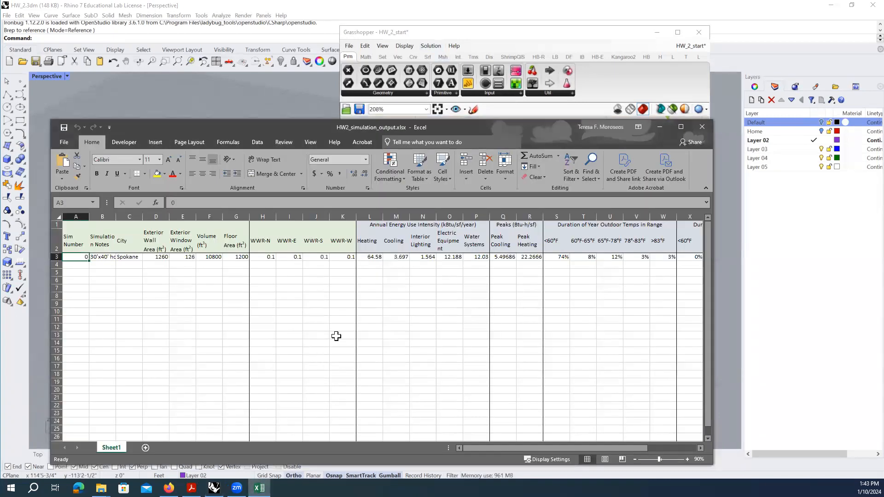
drag(292, 123, 302, 75)
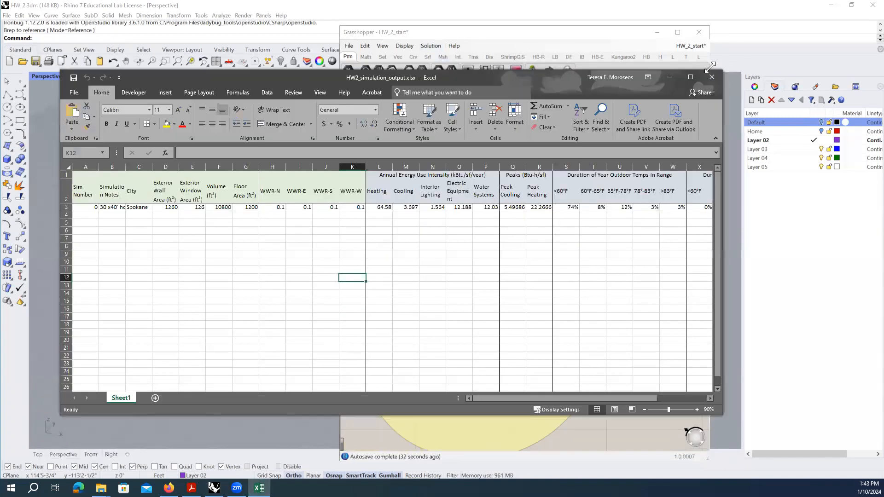
click(693, 75)
drag(23, 120, 294, 122)
click(237, 176)
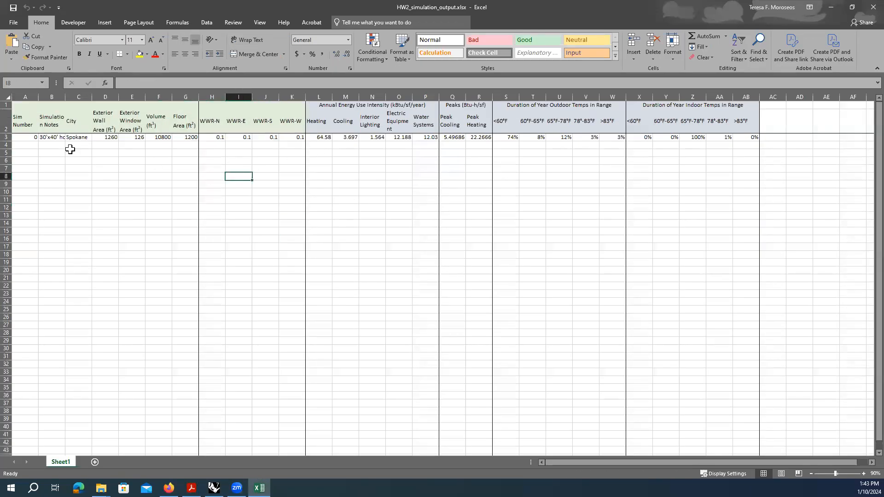
Step: Left-align the simulation input values in cells A3 to K3
drag(21, 136, 299, 137)
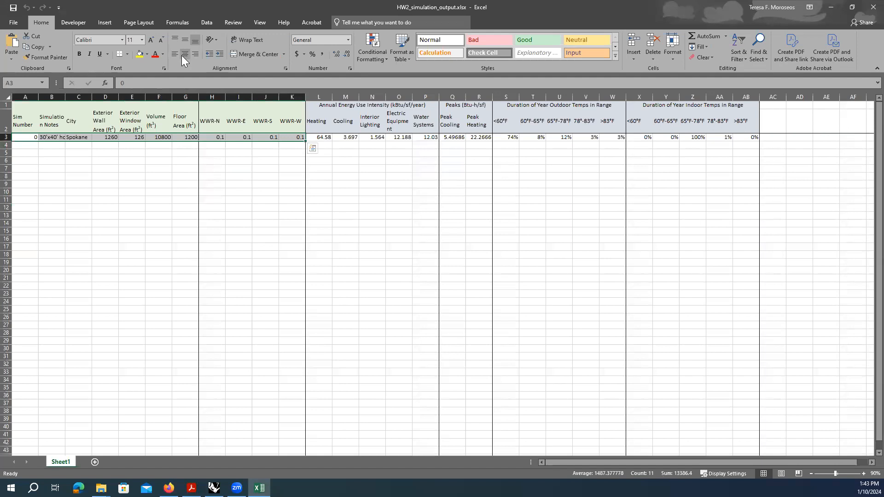
click(175, 54)
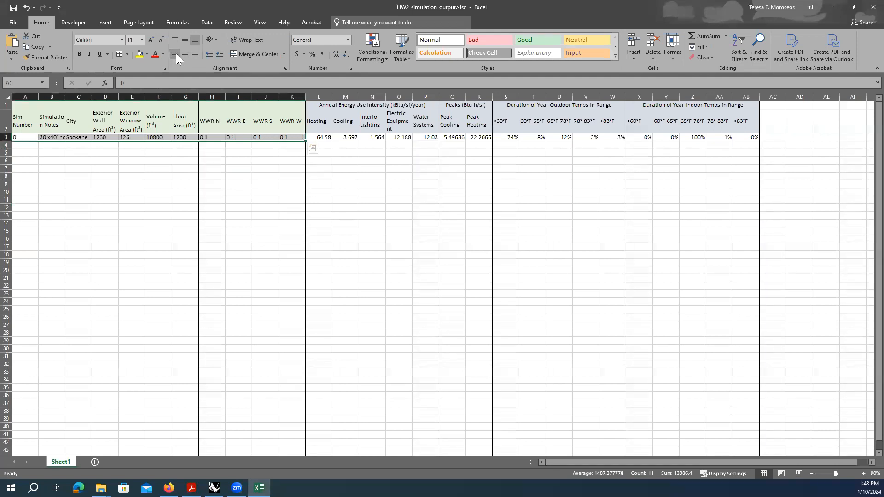
click(264, 158)
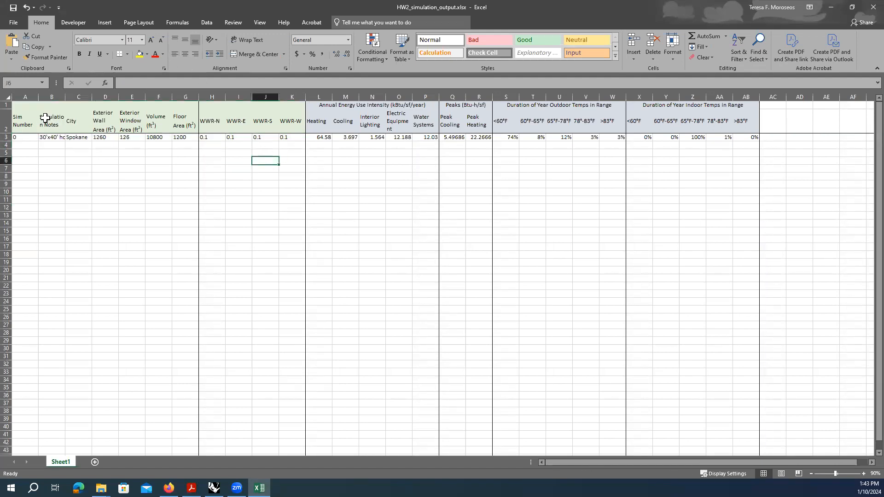
Step: Review the simulation 0 inputs in row 3, covering notes, city, areas, volume and window-to-wall ratios
click(47, 134)
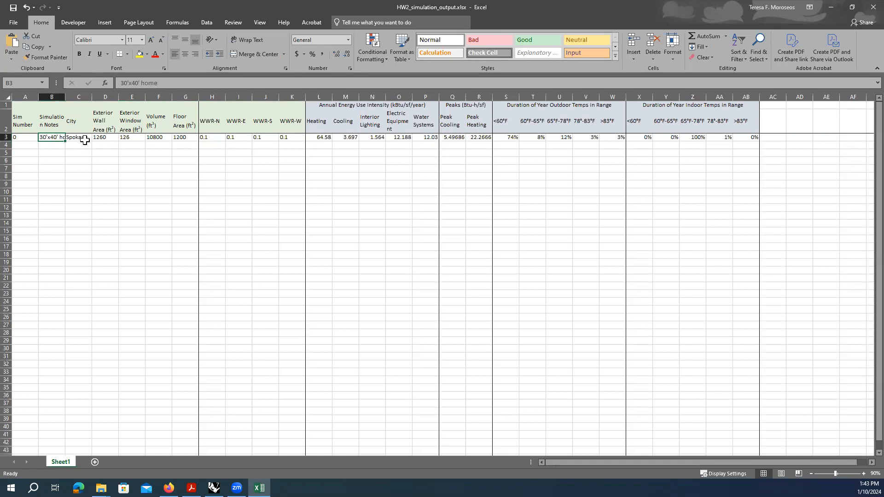
click(81, 138)
drag(101, 137, 188, 141)
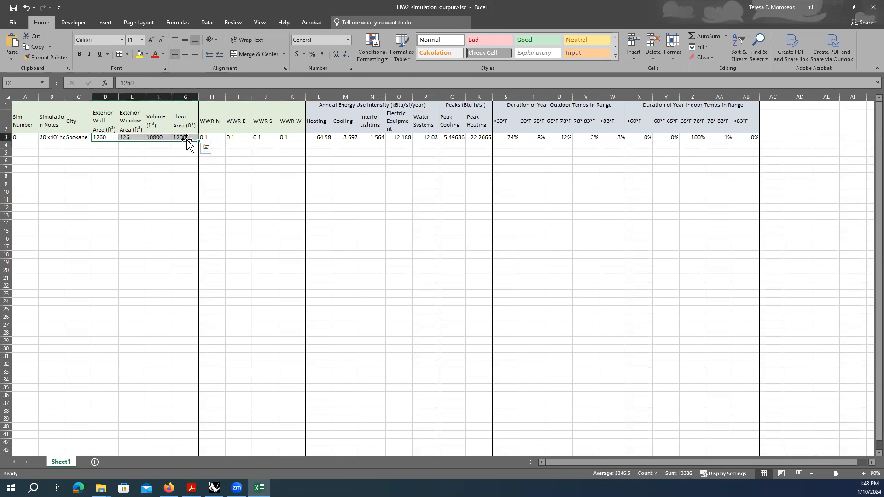
drag(208, 138, 759, 124)
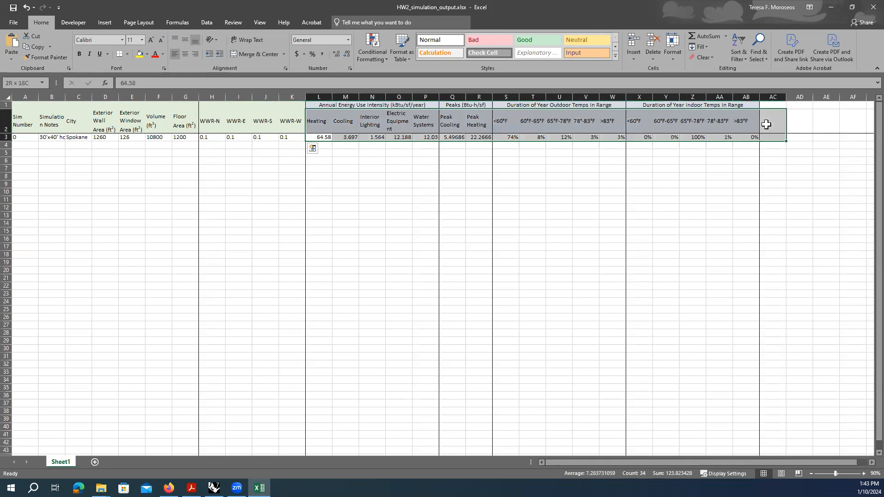
Step: Examine the output headings for annual energy use intensity, peak cooling and heating, and outdoor and indoor temperature durations
drag(317, 105, 416, 132)
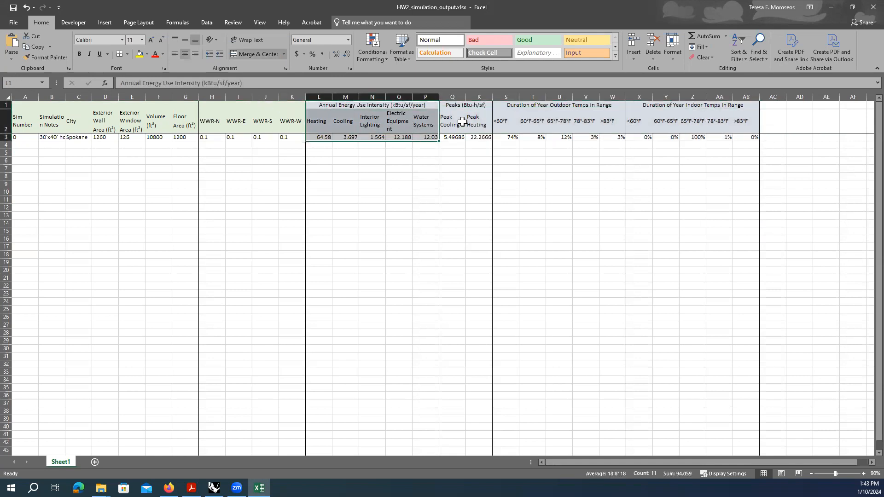
click(456, 125)
click(487, 124)
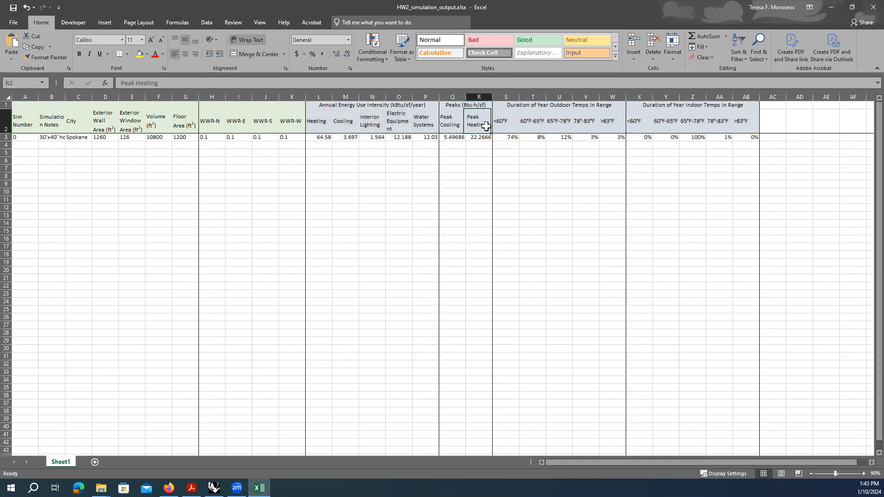
click(588, 104)
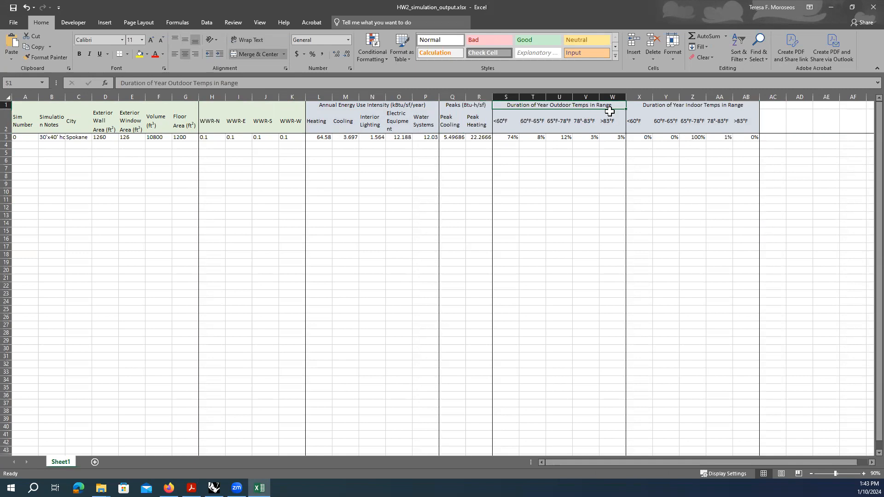
drag(505, 124, 615, 137)
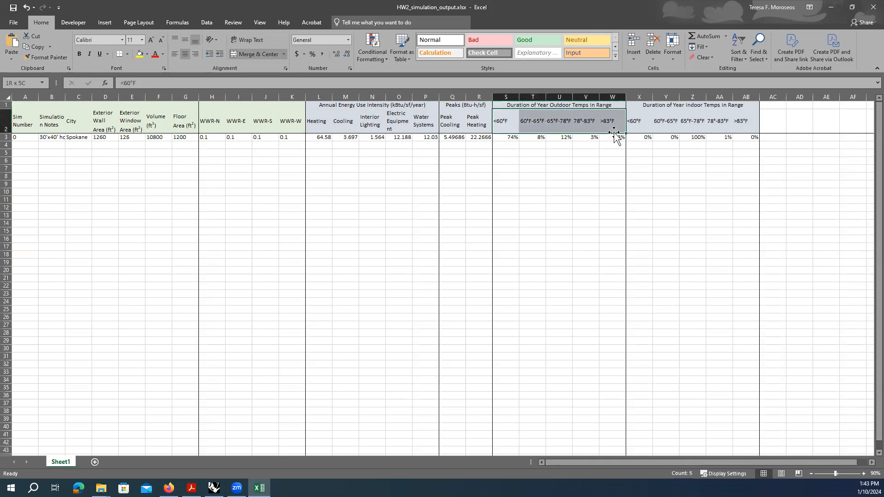
click(648, 107)
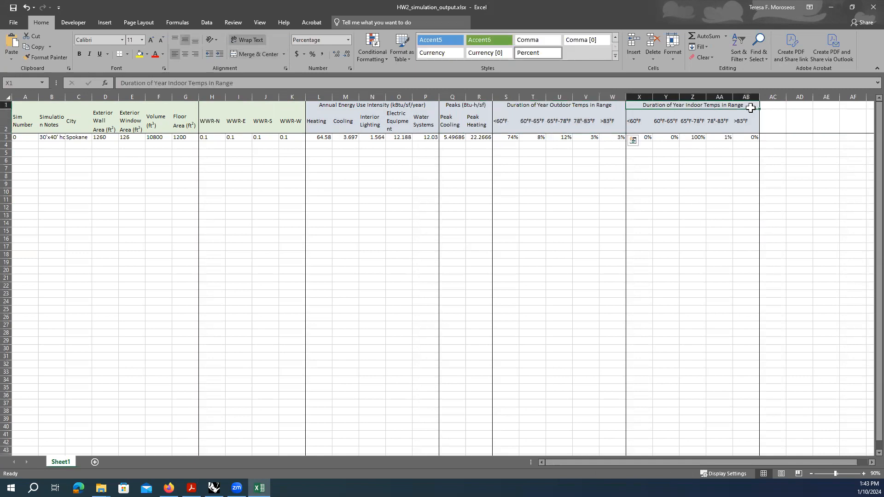
click(629, 126)
drag(628, 126, 746, 129)
click(686, 166)
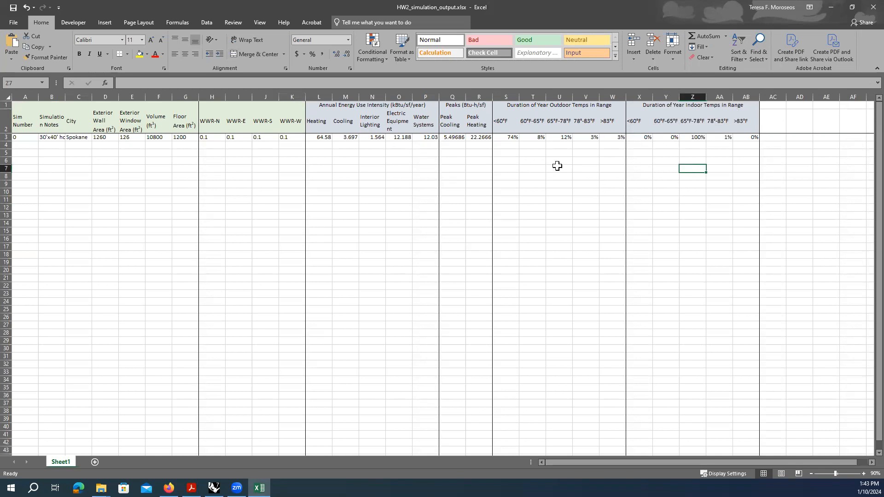
Step: Compare the heating and cooling energy use in row 3 with the share of the year in each indoor temperature range
click(318, 137)
click(354, 137)
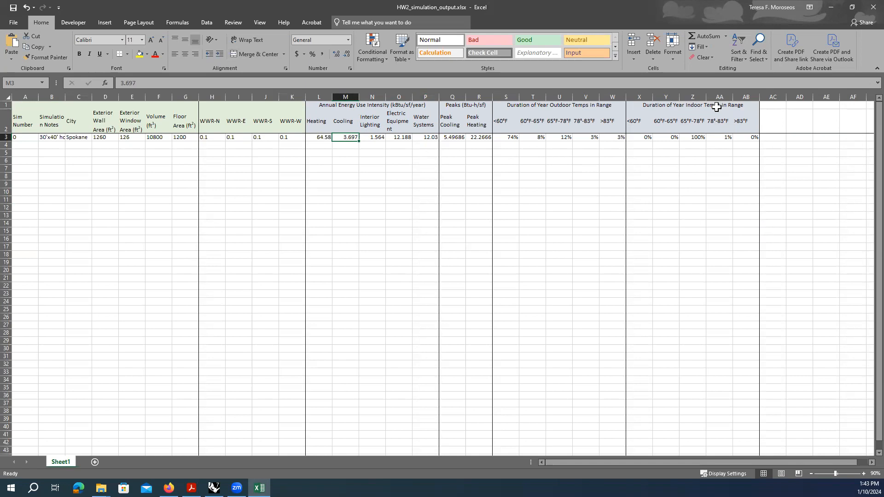
click(697, 138)
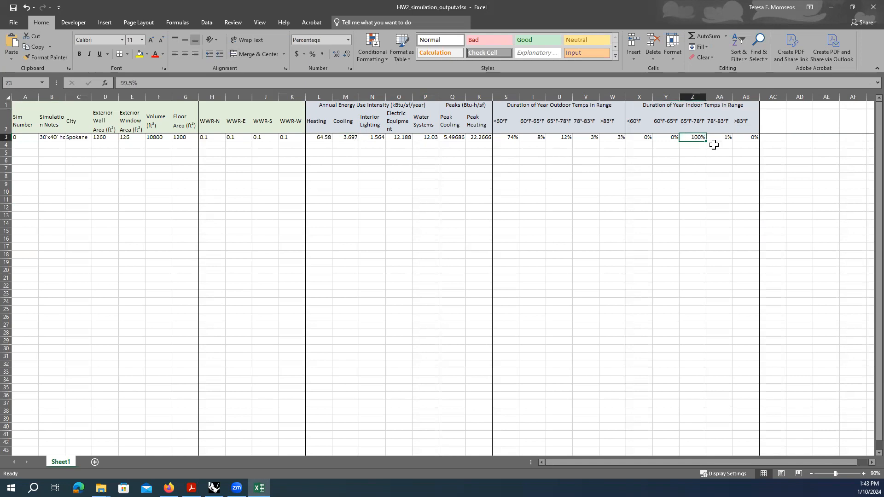
click(729, 138)
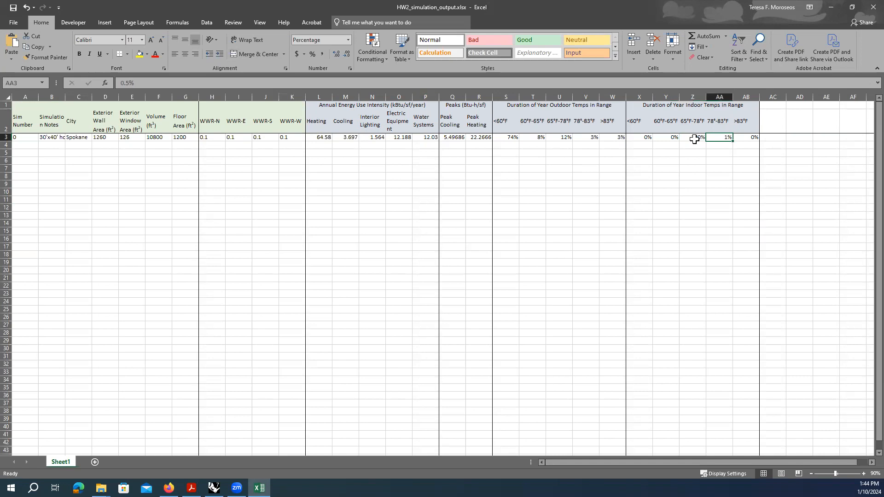
drag(628, 138, 742, 137)
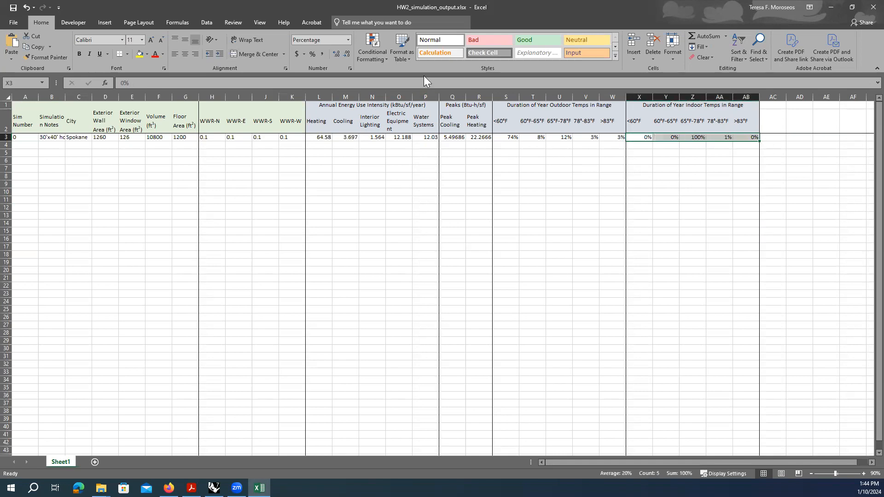
Step: Format the outdoor and indoor temperature percentages in cells S3 to AB3 with one decimal place
click(729, 143)
drag(634, 139, 504, 138)
click(747, 152)
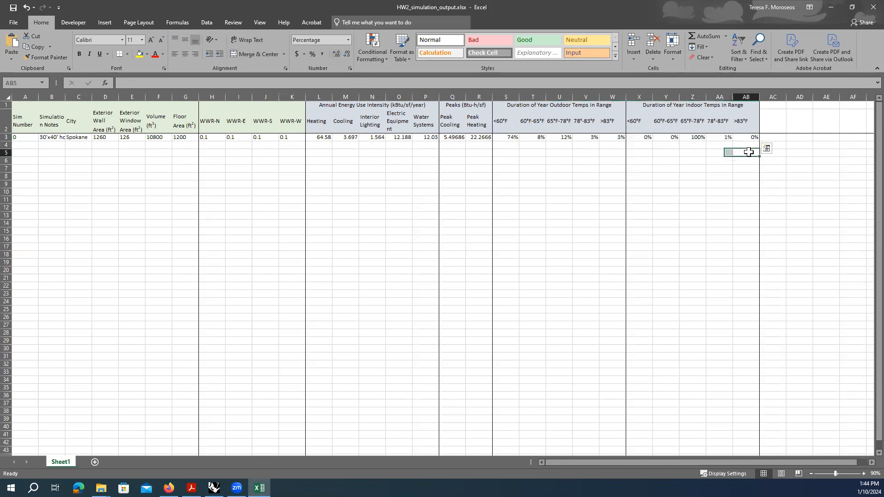
drag(753, 139, 505, 137)
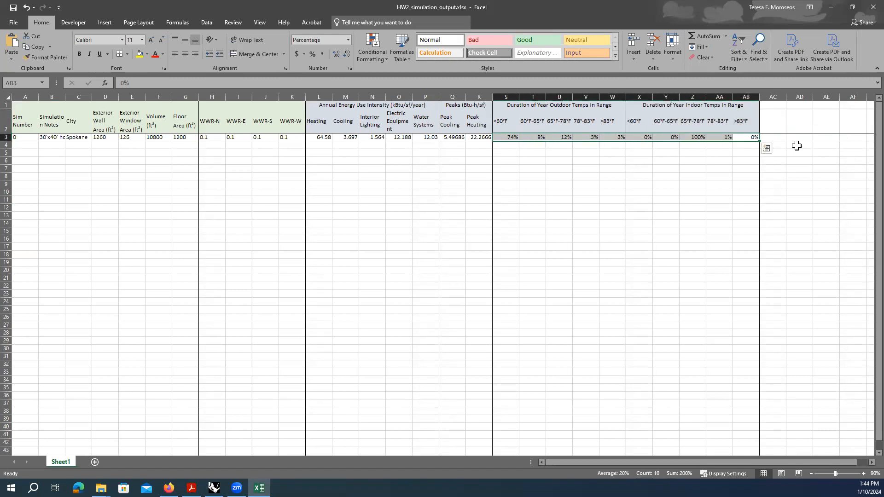
click(335, 53)
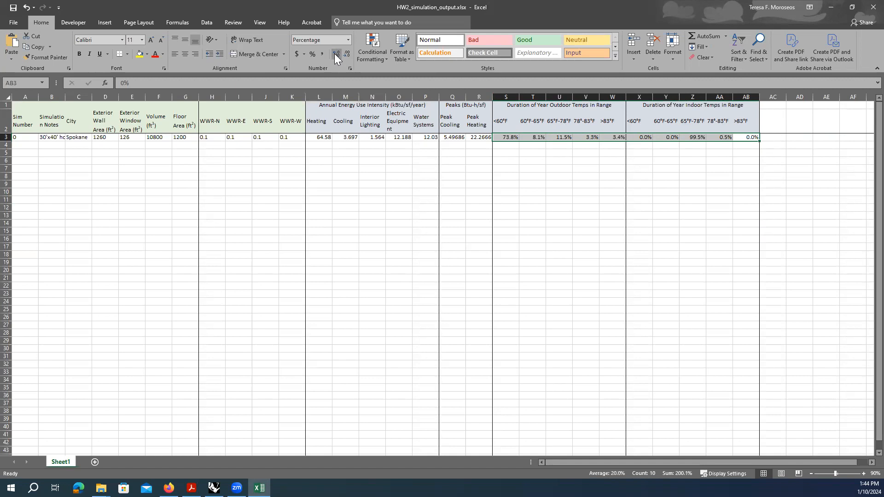
click(715, 161)
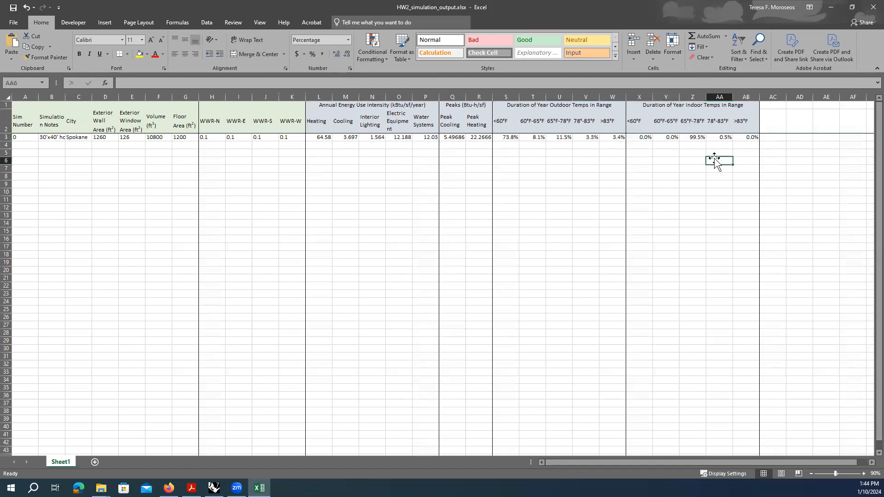
Step: Examine the indoor temperature durations for the 65°F-78°F and 78°-83°F ranges, and the empty rows below simulation 0
click(694, 137)
click(725, 137)
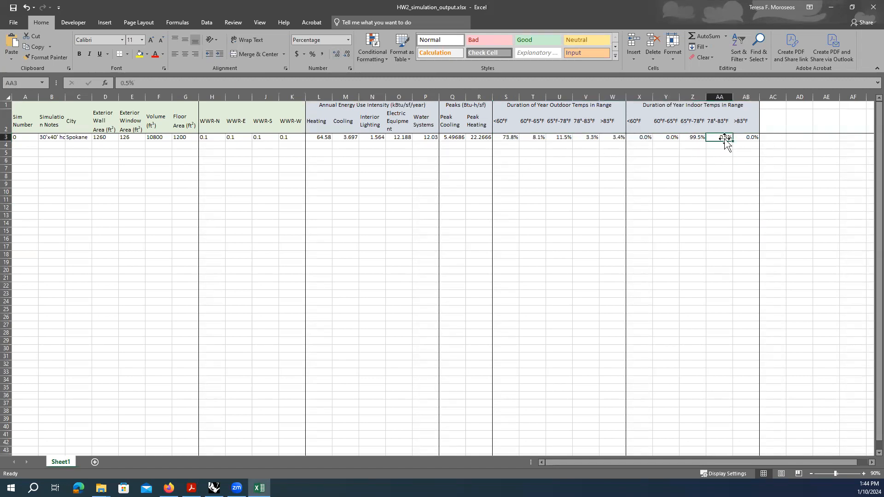
click(701, 138)
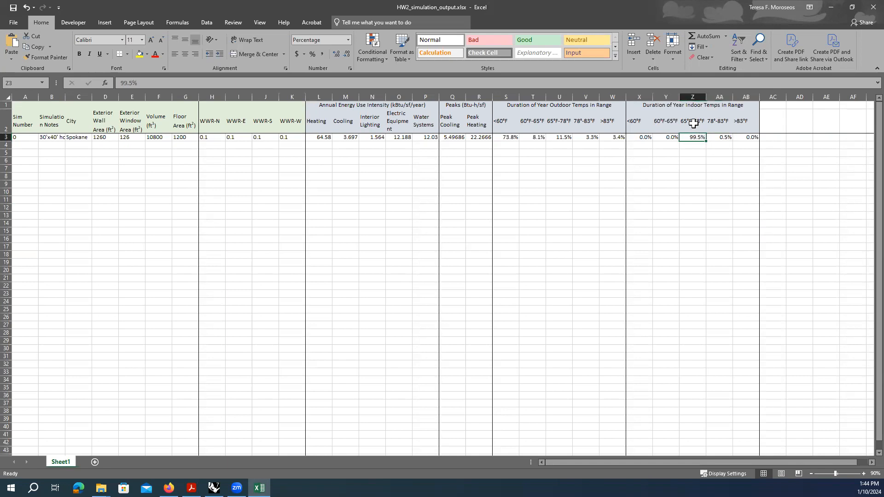
click(693, 123)
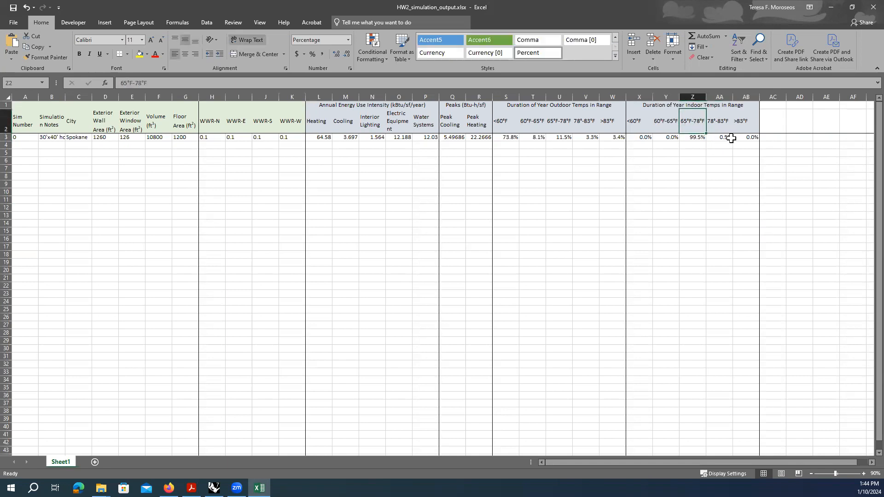
click(720, 123)
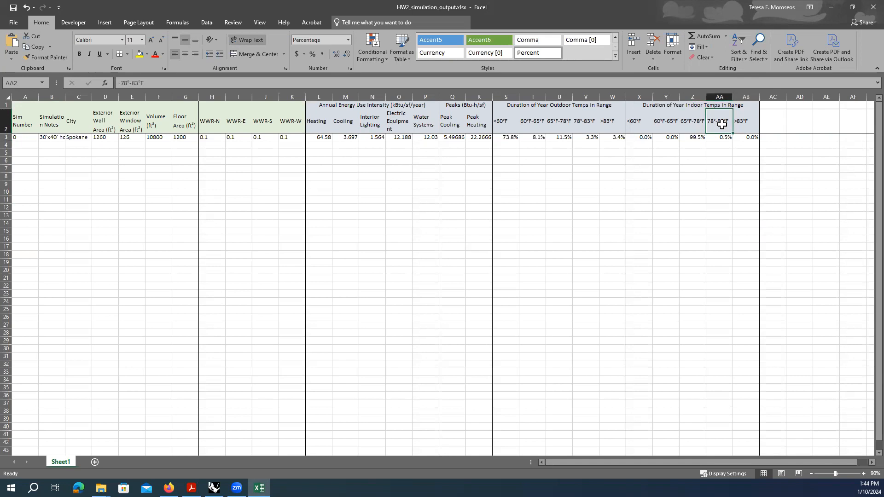
click(695, 136)
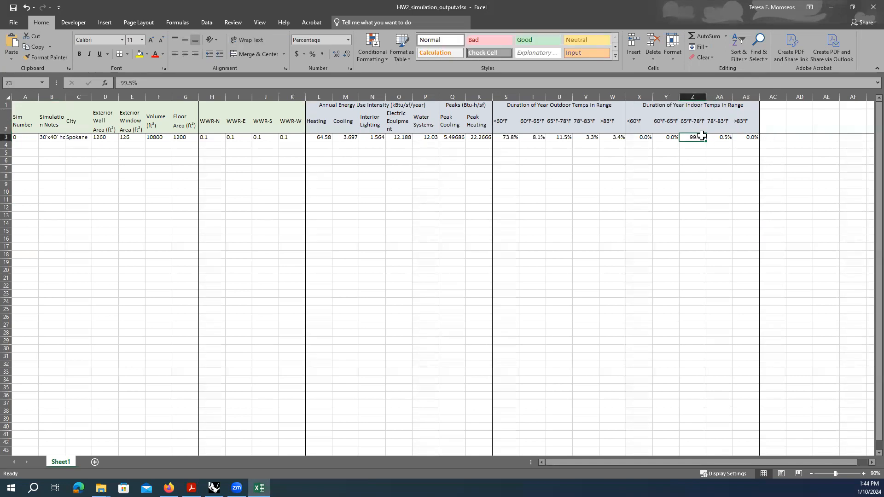
click(693, 125)
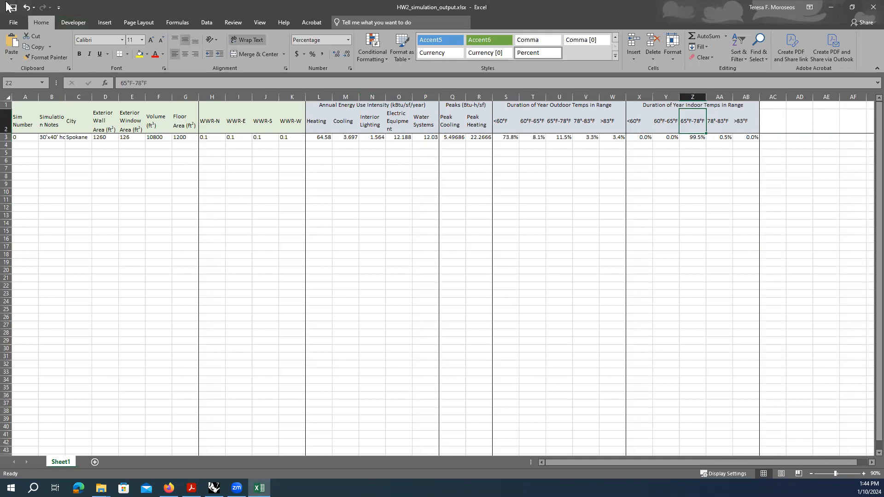
click(32, 152)
mouse_move(28, 157)
mouse_down()
mouse_move(227, 159)
mouse_move(59, 170)
mouse_move(31, 161)
mouse_up()
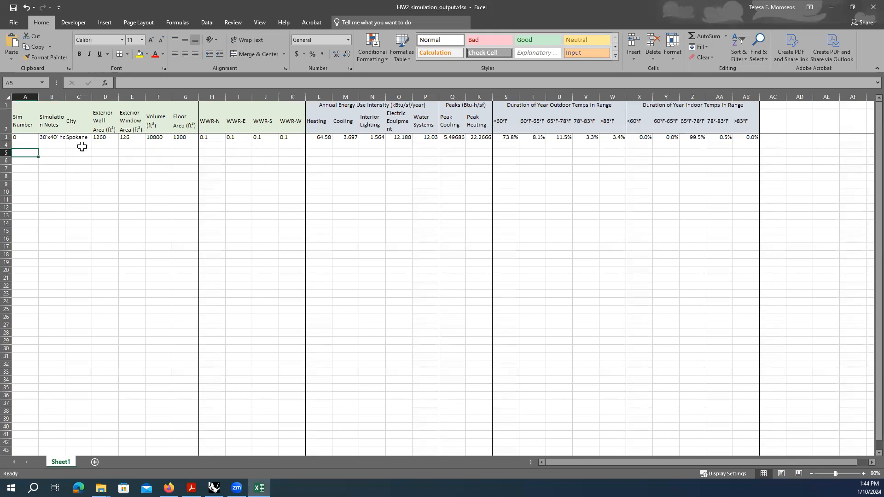
Step: Minimize the workbook and look up simulation 1, WWR = 30% with mechanical heating/cooling, in the 24_Arch598g_HW_2.pdf assignment in Acrobat
click(830, 7)
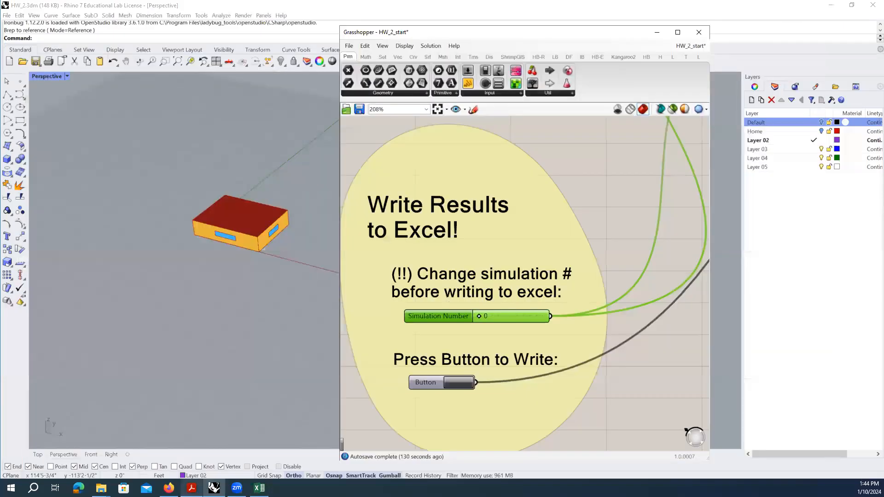
click(191, 488)
drag(287, 263, 437, 264)
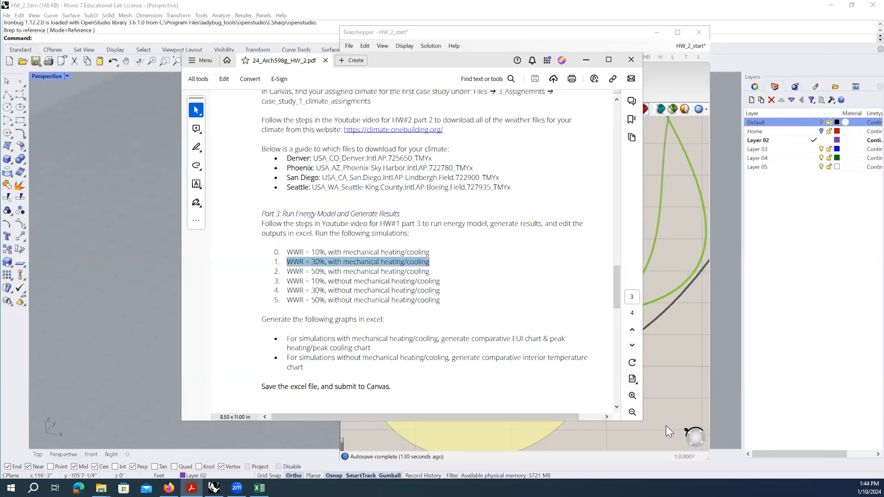
Step: Back in Grasshopper, set the "WWR apply to all sides" slider feeding HB Facade Parameters to 0.30
double_click(672, 414)
scroll(594, 305, down, 8)
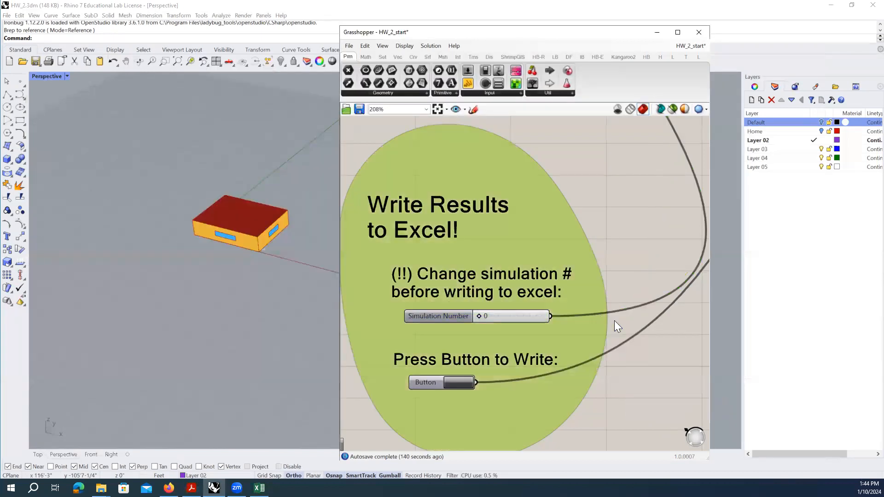
right_drag(556, 305, 617, 355)
scroll(528, 224, up, 7)
scroll(492, 224, up, 2)
double_click(494, 222)
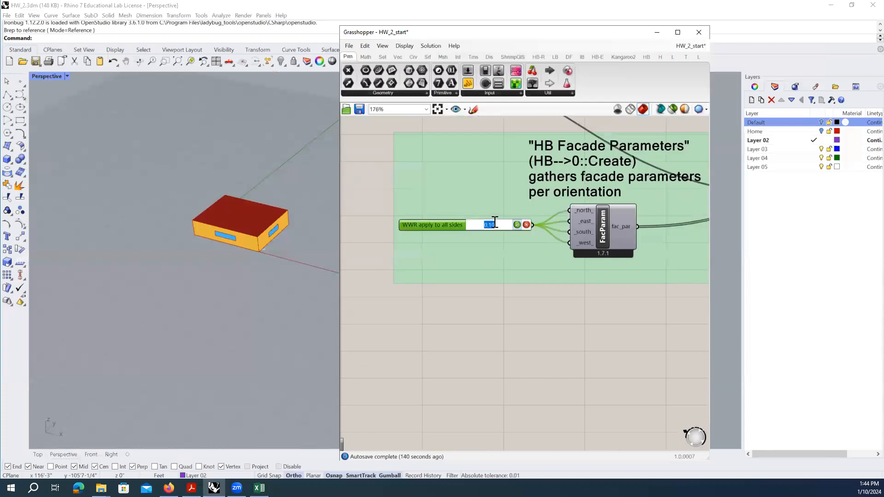
key(BackSpace)
click(516, 226)
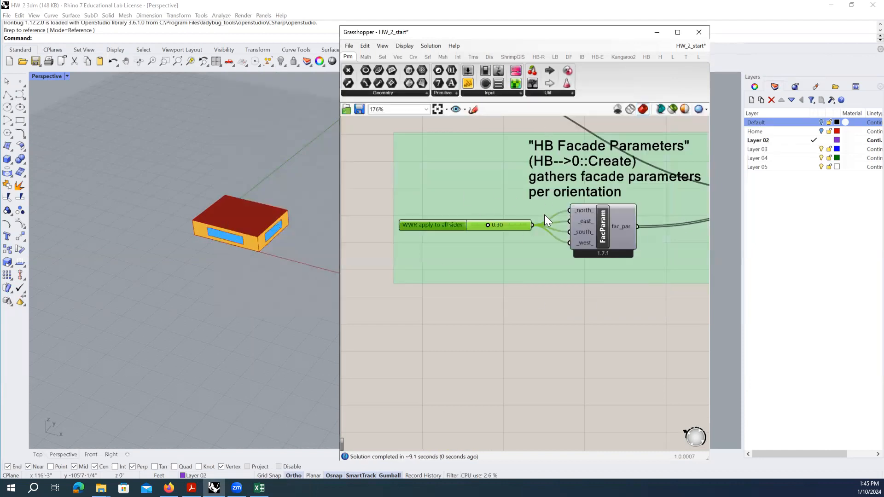
Step: Inspect the HB Model To OSM component and the Run Energy Model toggle connected to it
scroll(441, 226, down, 5)
scroll(441, 226, down, 2)
right_drag(571, 276, 382, 214)
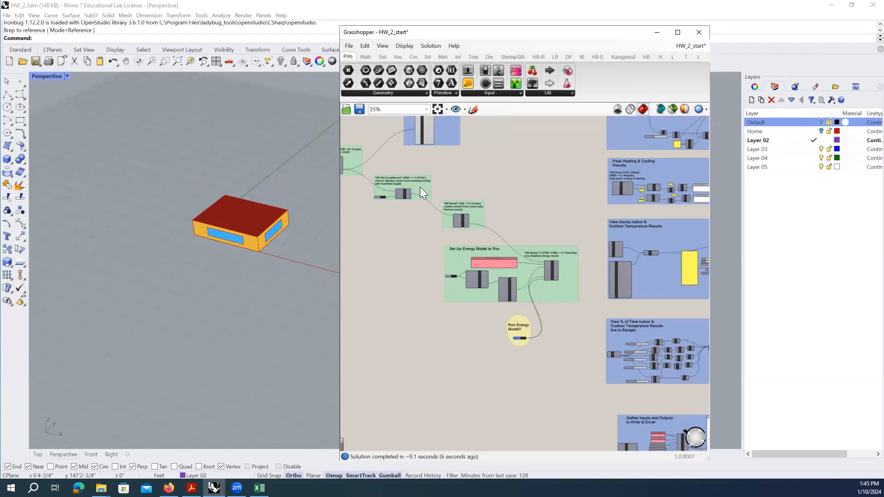
scroll(550, 271, up, 6)
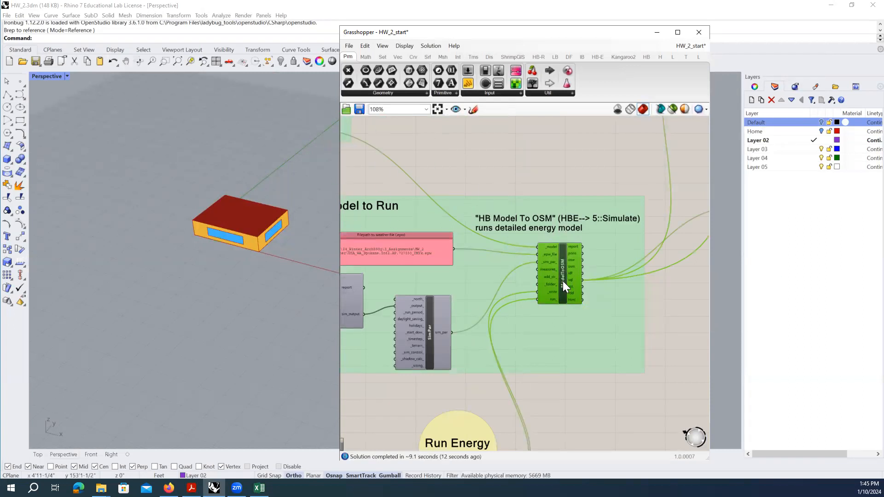
scroll(483, 218, down, 3)
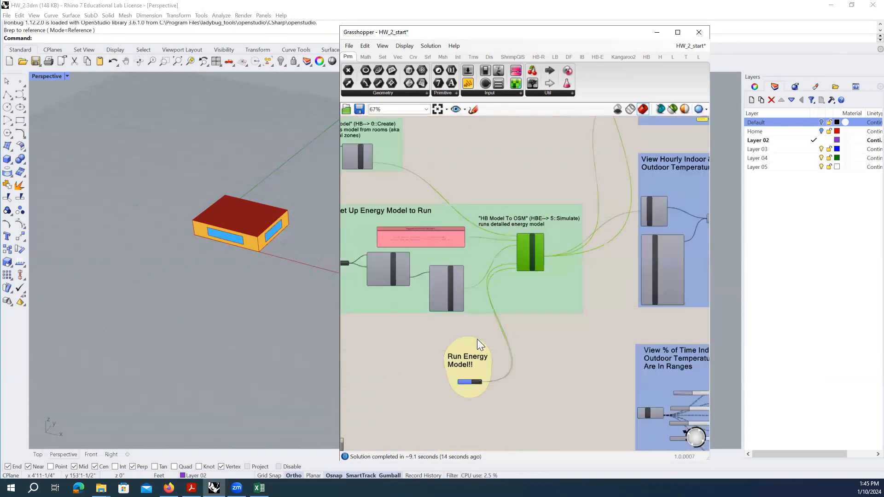
scroll(473, 392, up, 3)
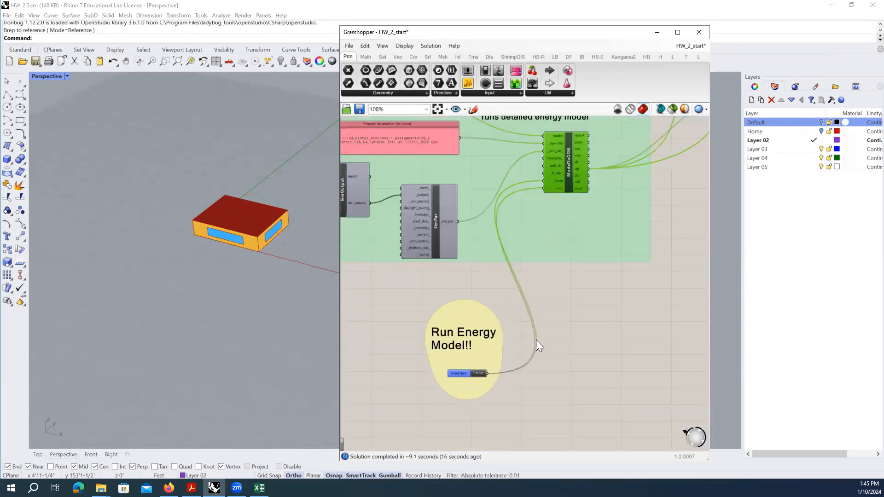
Step: Set the Simulation Number slider to 1 in the Write Results to Excel group and write the results to the spreadsheet
scroll(505, 222, down, 6)
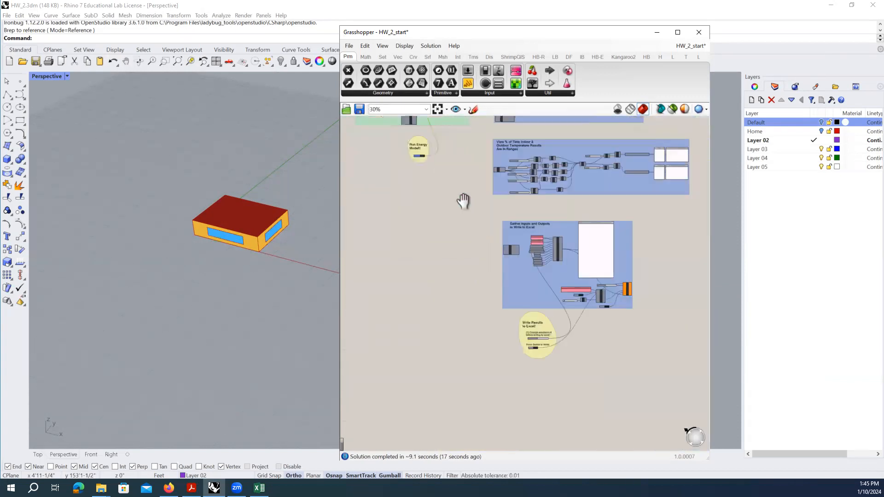
scroll(550, 308, up, 2)
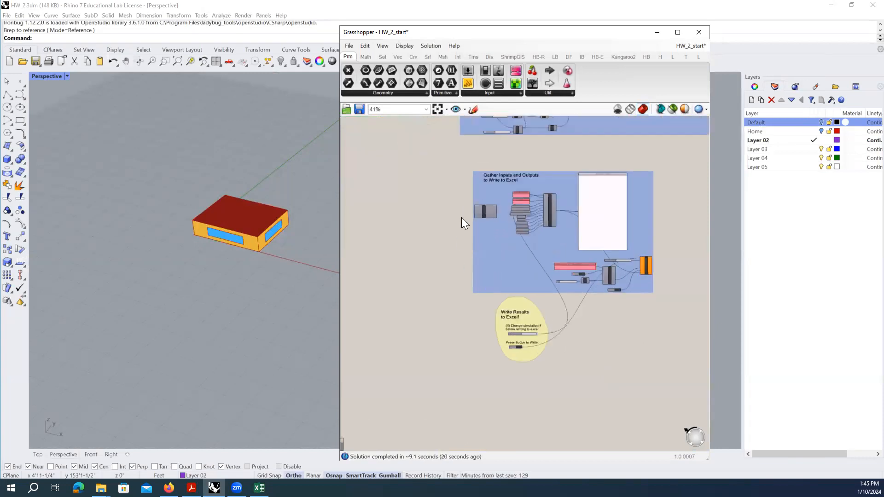
scroll(519, 346, up, 4)
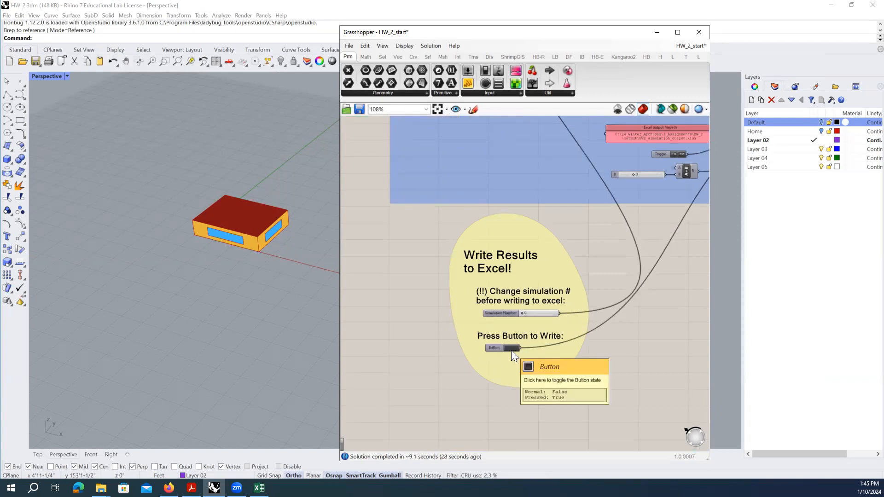
right_drag(584, 298, 532, 328)
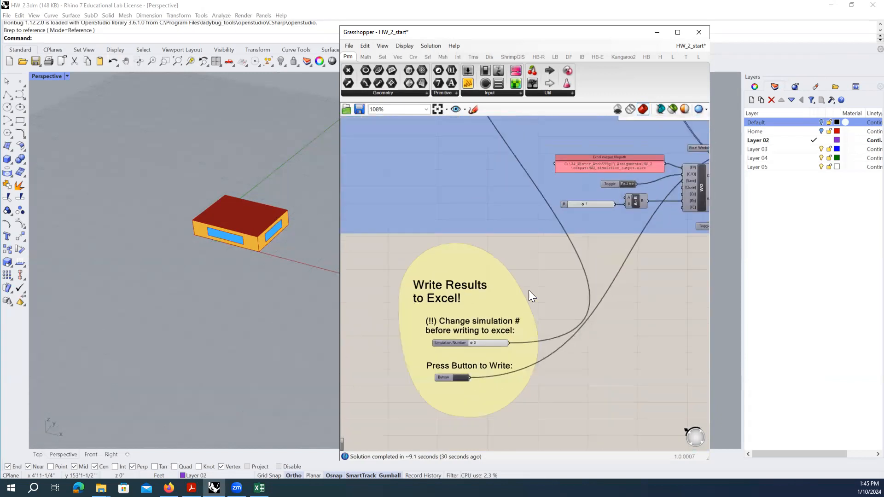
scroll(529, 290, down, 3)
scroll(489, 368, up, 5)
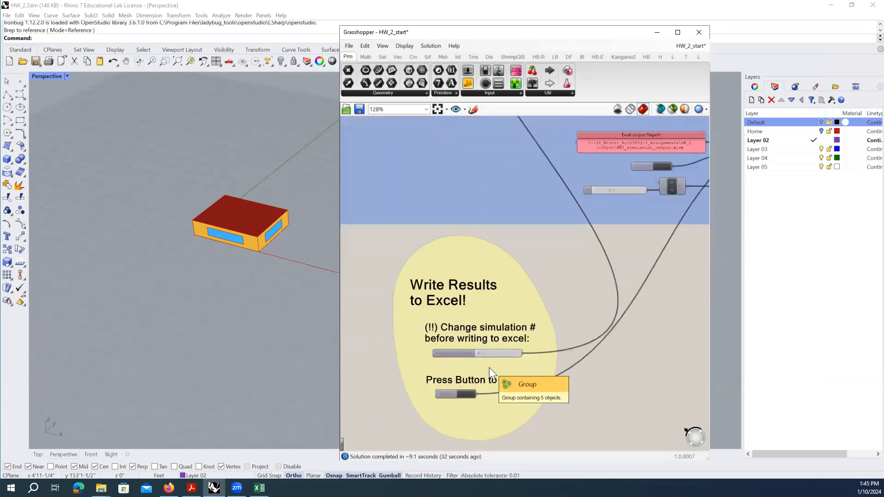
double_click(491, 353)
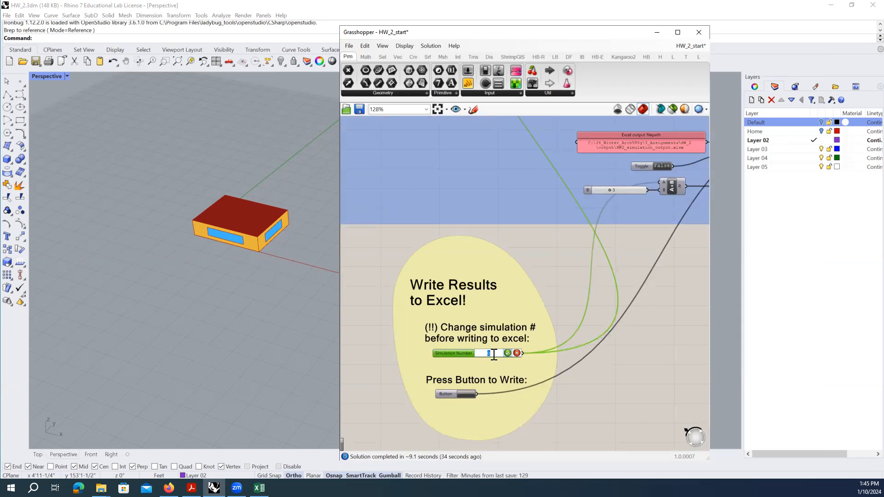
text(1)
click(507, 352)
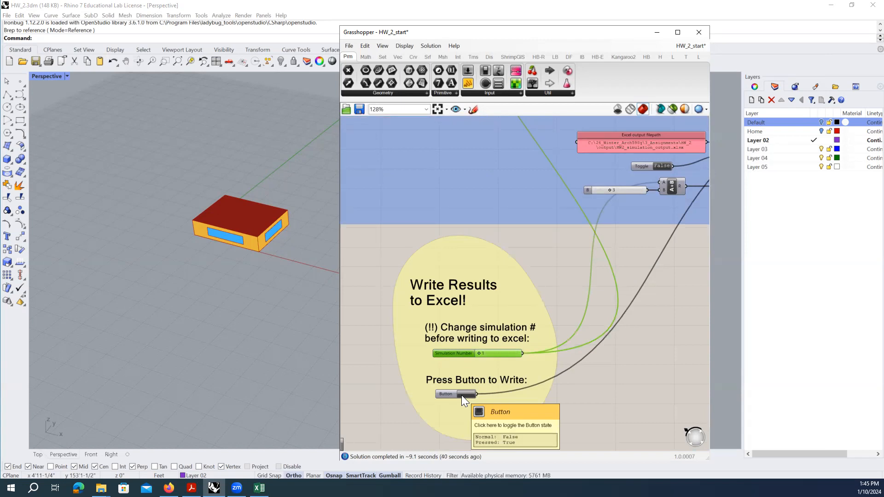
click(463, 394)
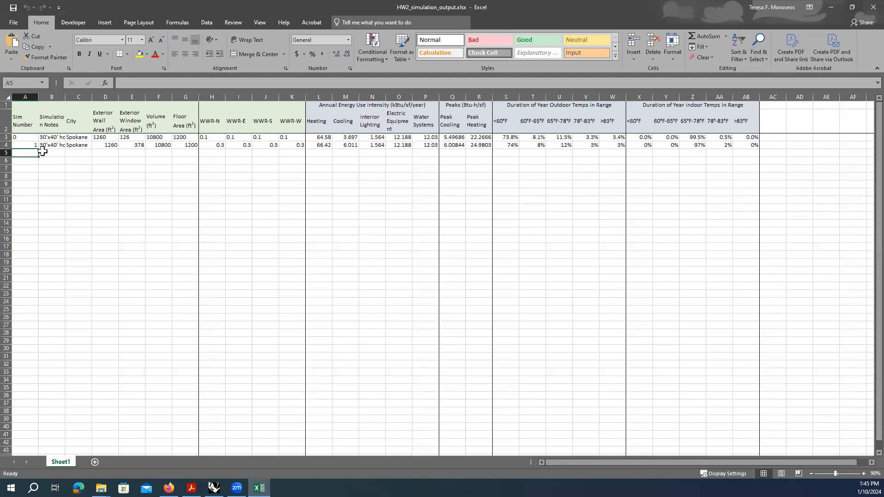
Step: Examine the simulation 1 row in the Excel workbook, comparing its heating, cooling and WWR values with simulation 0
drag(21, 145, 747, 145)
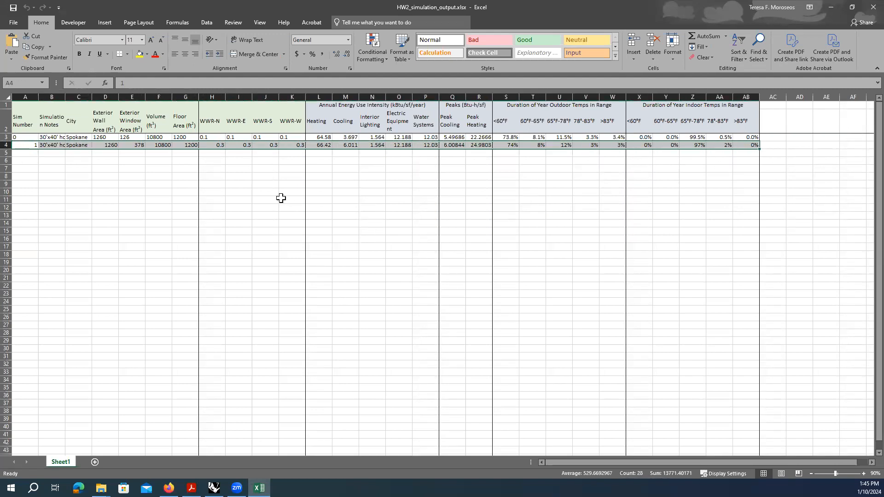
click(260, 175)
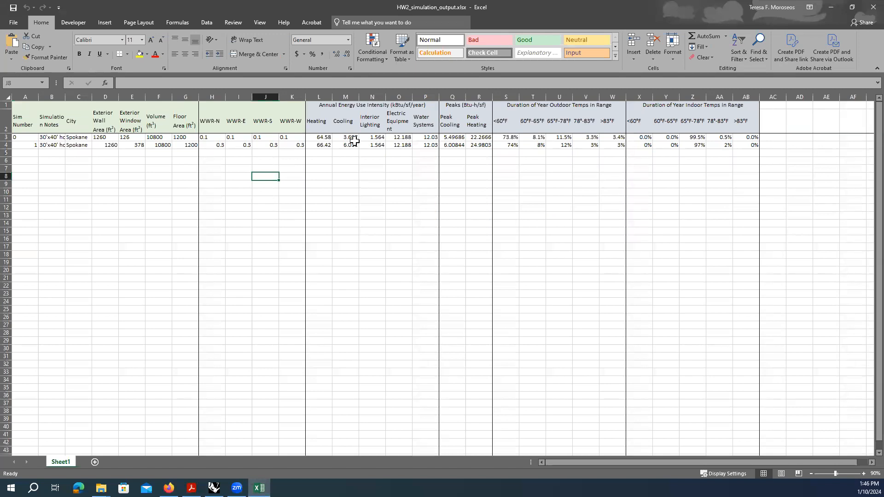
drag(325, 139, 325, 144)
click(338, 137)
click(313, 144)
click(338, 145)
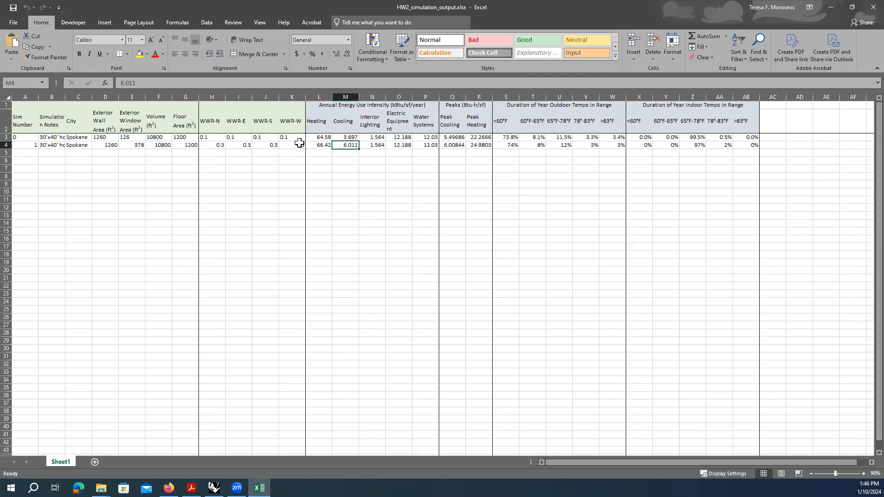
drag(212, 138, 295, 147)
click(295, 200)
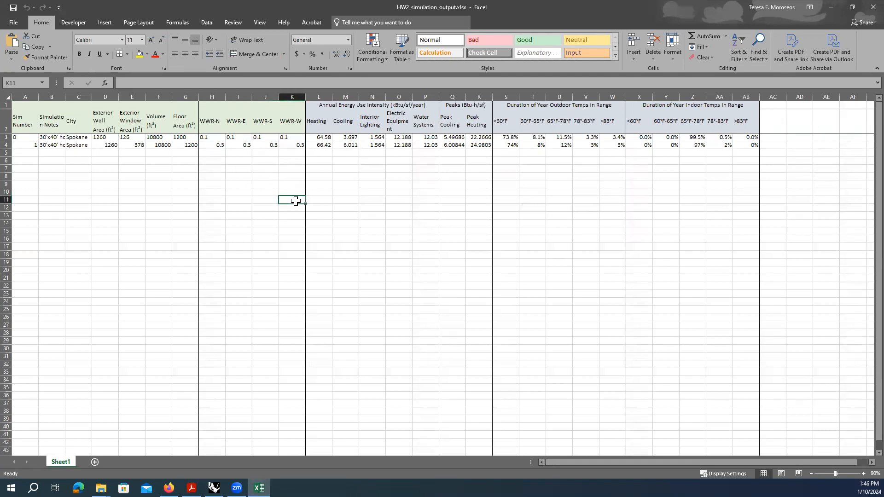
drag(209, 153, 299, 153)
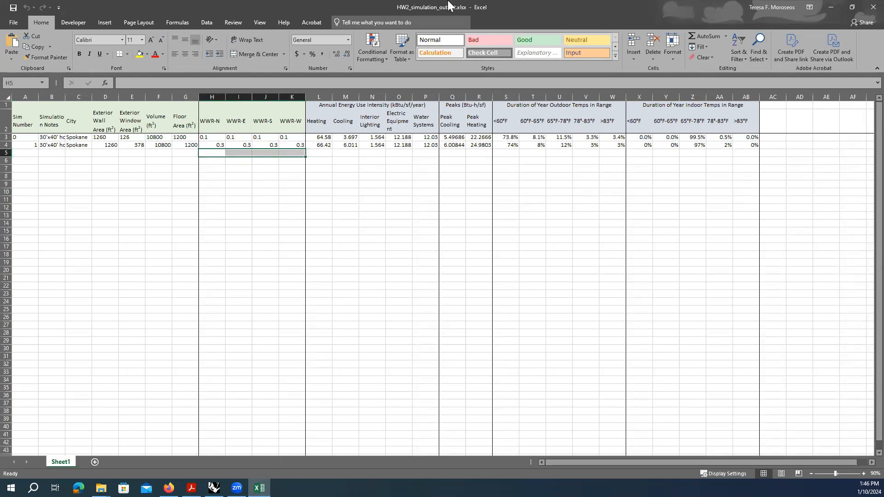
click(578, 4)
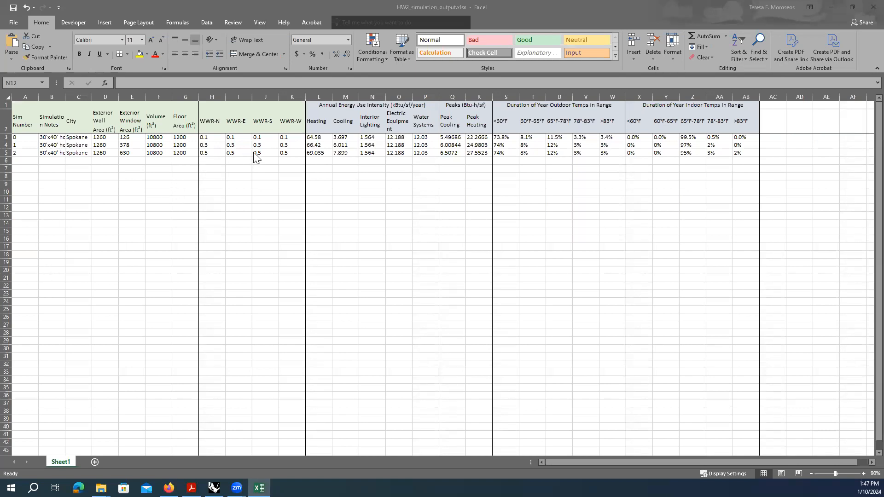
Step: Review the simulation 2 row in the results sheet, including its four WWR values
click(207, 155)
drag(202, 152, 295, 153)
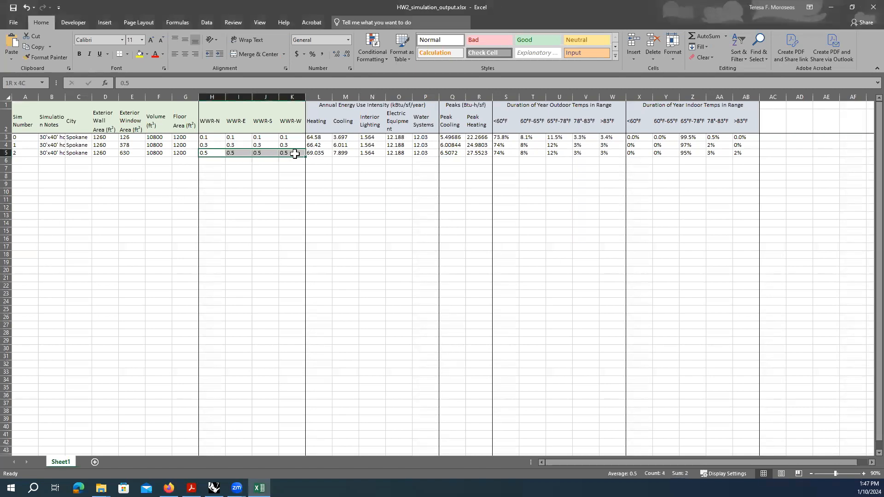
click(8, 152)
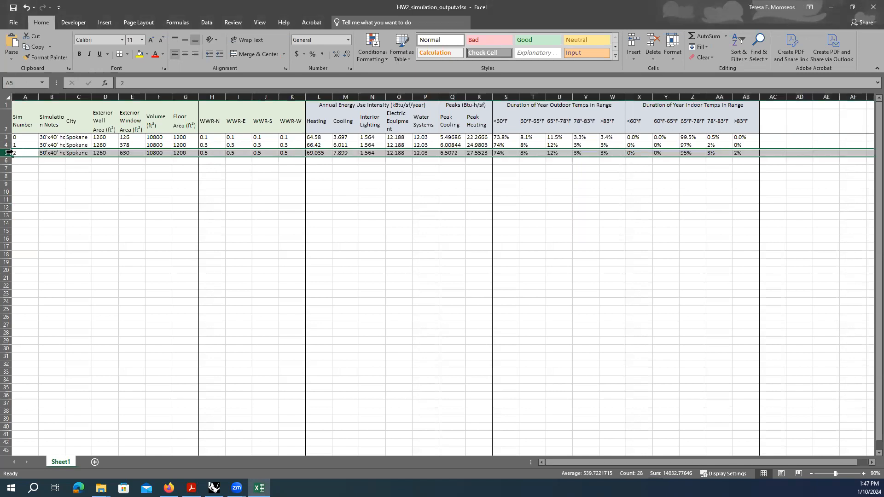
Step: Switch to the homework PDF in Acrobat and check the requirements listed for simulation 3
click(191, 488)
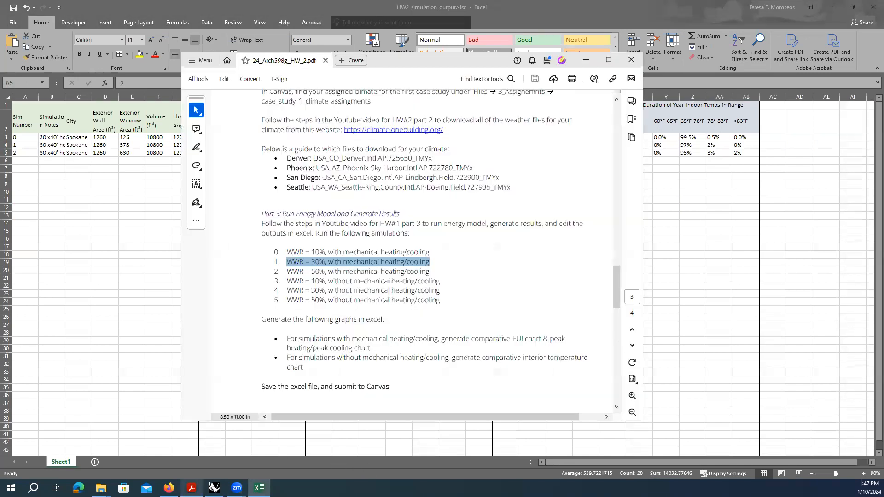
drag(283, 280, 440, 280)
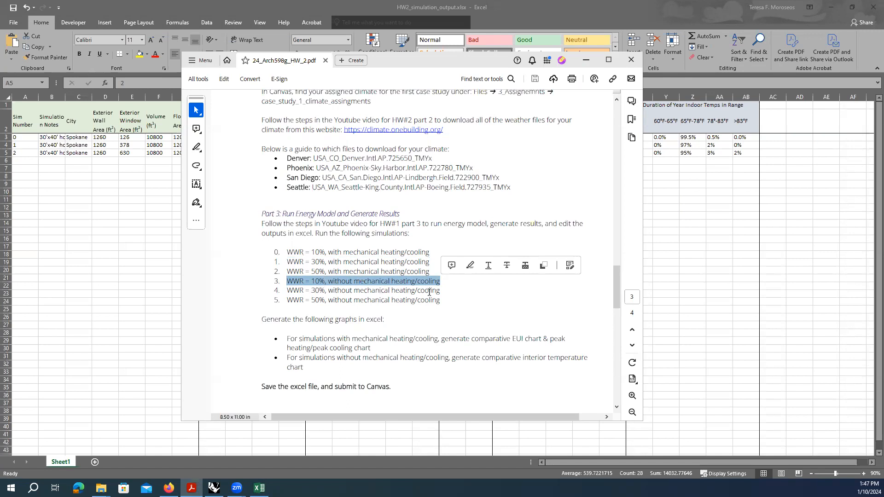
click(61, 312)
Step: Switch to Grasshopper in Rhino and set the toggle feeding the HB Set Conditioned component to False
click(214, 488)
click(473, 348)
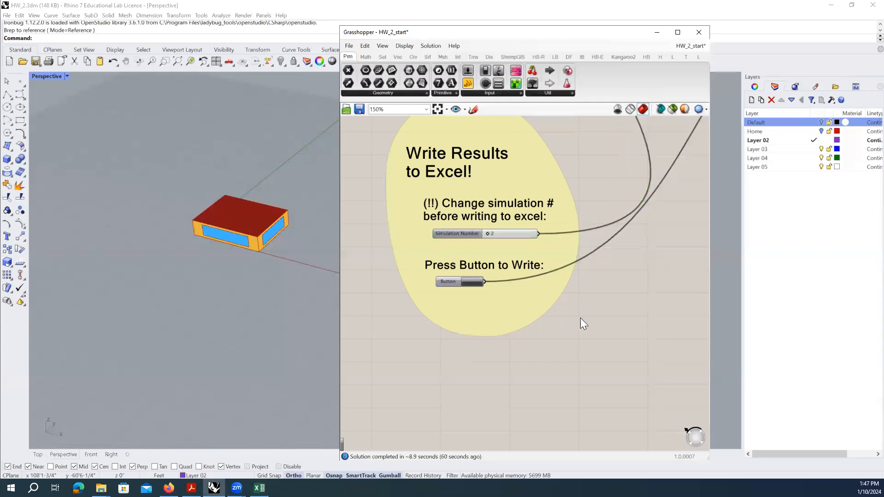
scroll(581, 320, down, 6)
scroll(547, 291, up, 7)
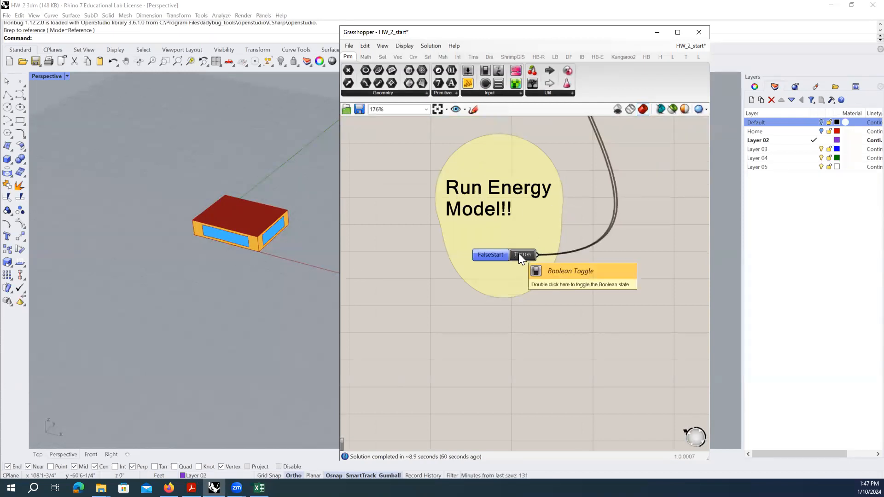
scroll(520, 325, down, 5)
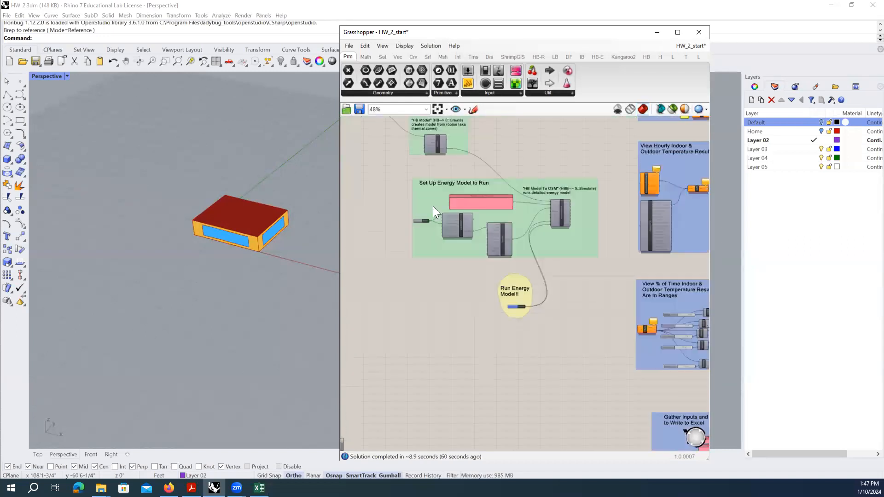
right_drag(406, 154, 579, 235)
scroll(579, 235, up, 6)
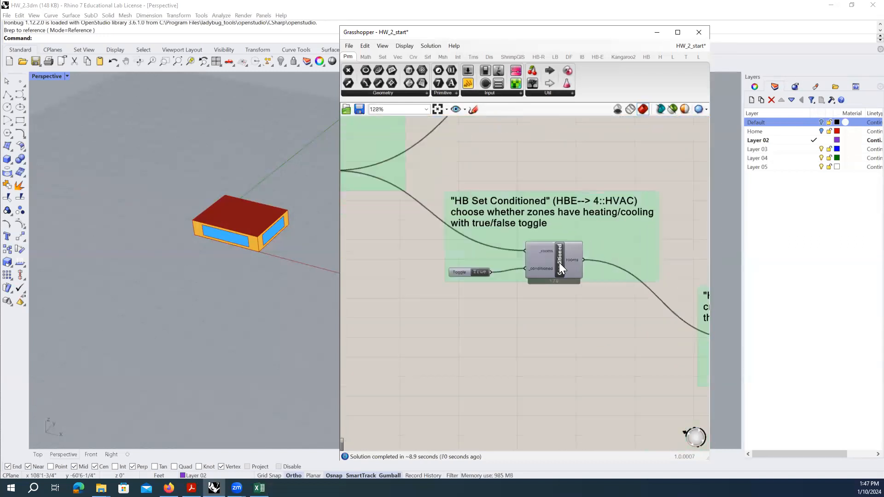
scroll(559, 262, up, 1)
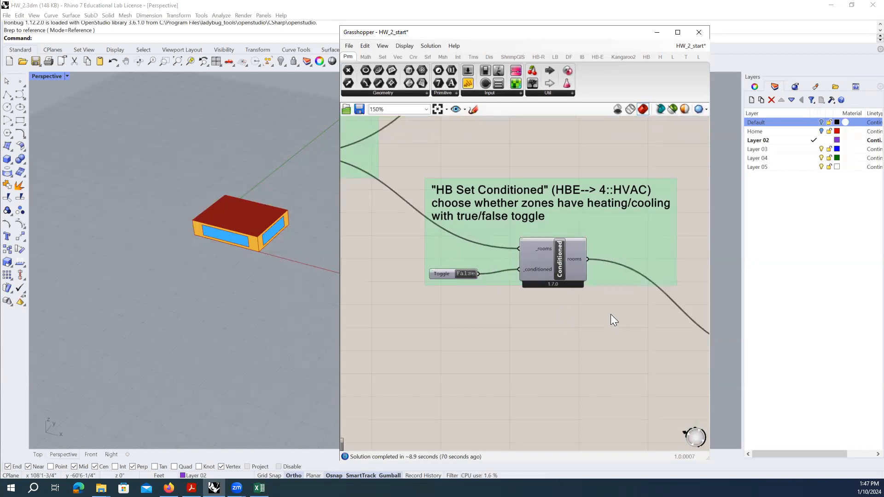
Step: Set the "WWR apply to all sides" slider feeding HB Facade Parameters to 0.10
scroll(596, 311, down, 4)
scroll(497, 292, down, 1)
right_drag(395, 280, 572, 321)
scroll(470, 267, up, 7)
click(494, 265)
double_click(494, 266)
text(.1)
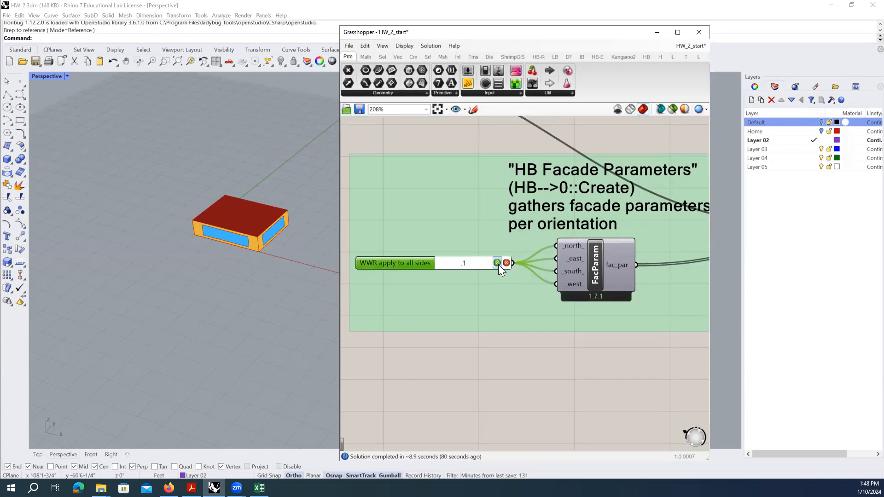
click(497, 263)
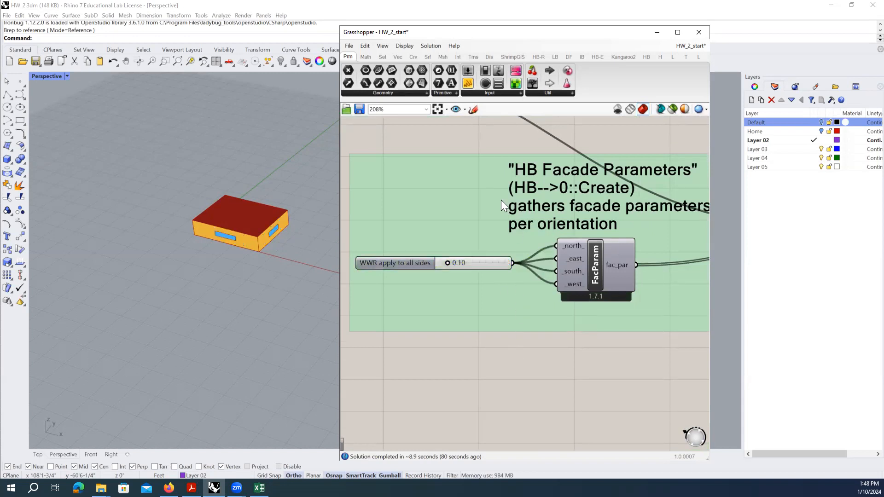
Step: Run the energy model by setting the Run Energy Model toggle to True
scroll(496, 260, down, 10)
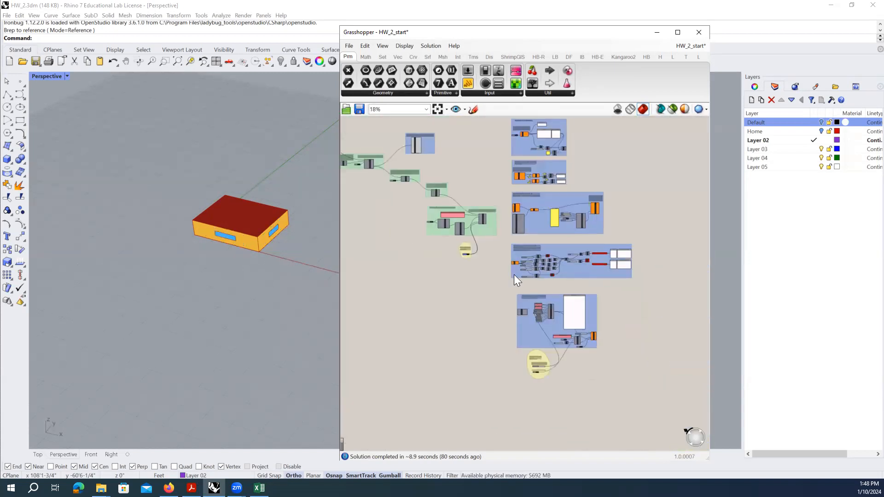
scroll(476, 254, up, 8)
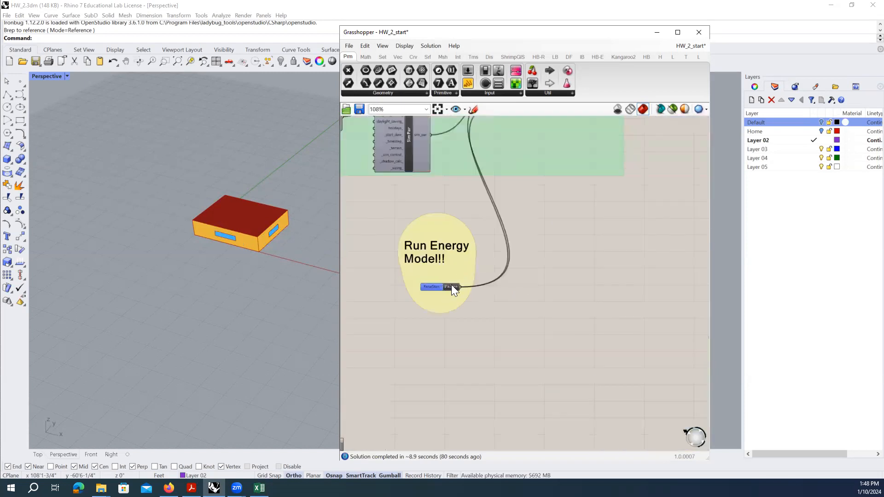
drag(883, 36, 620, 37)
Step: Set the Simulation Number slider to 3 and write the unconditioned 10% WWR results to Excel
scroll(449, 251, down, 5)
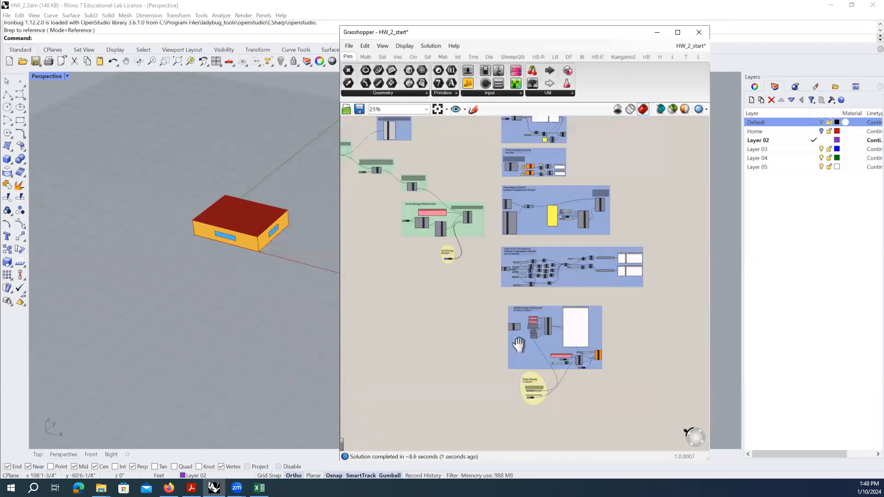
right_drag(518, 344, 495, 291)
scroll(476, 322, up, 7)
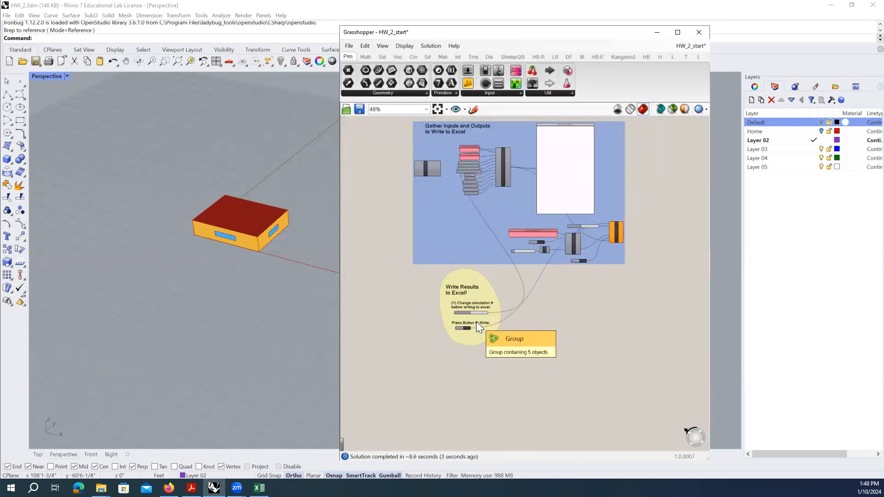
double_click(470, 273)
text(3)
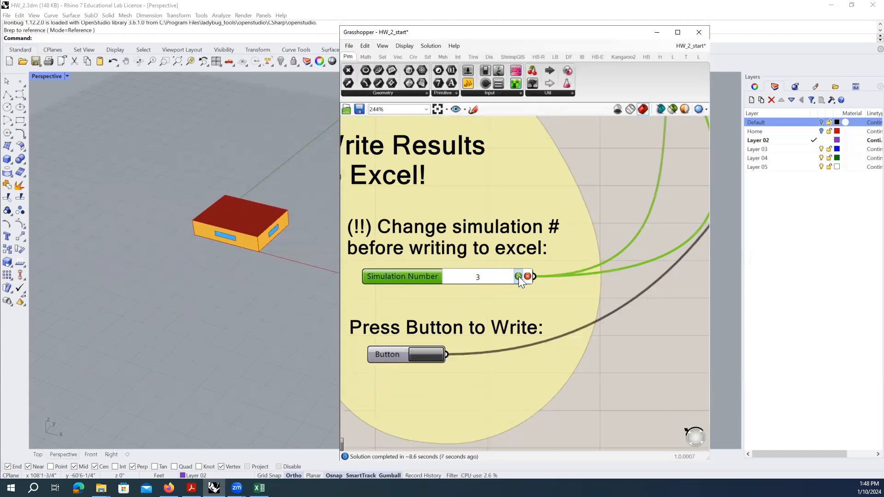
click(518, 276)
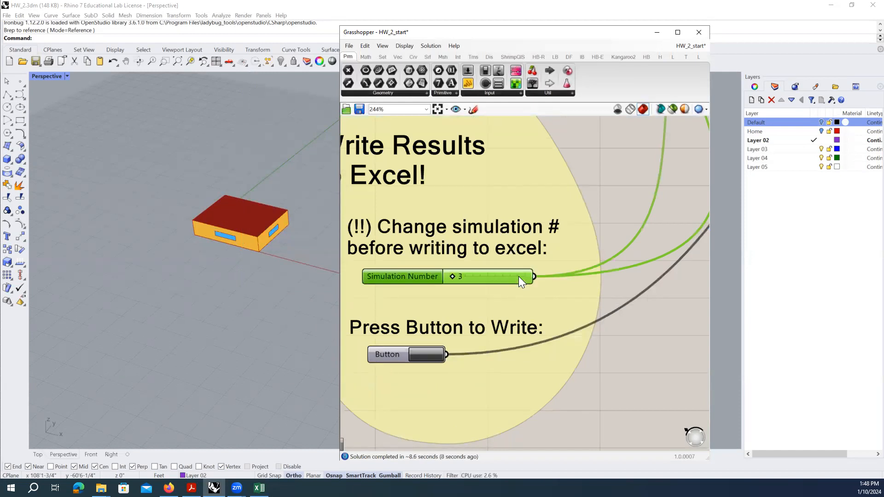
click(422, 354)
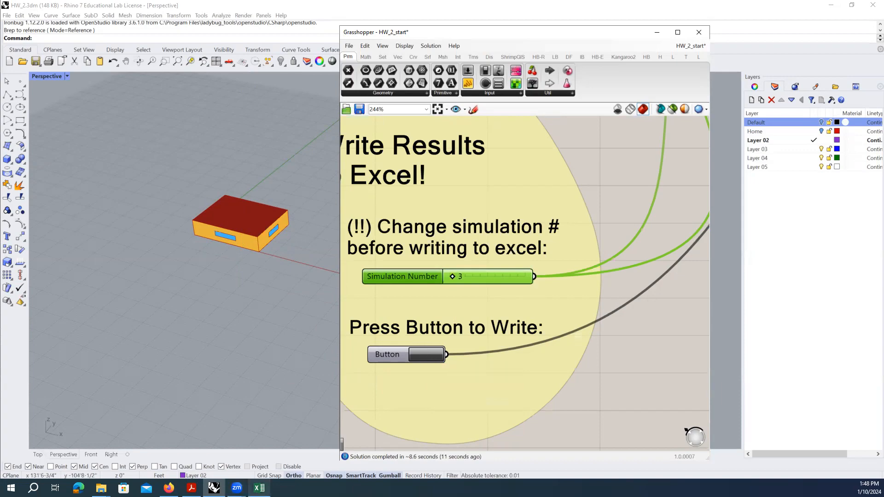
Step: Switch to the Excel workbook and review the full simulation 3 row, from the simulation number to the indoor temperature ranges
click(303, 278)
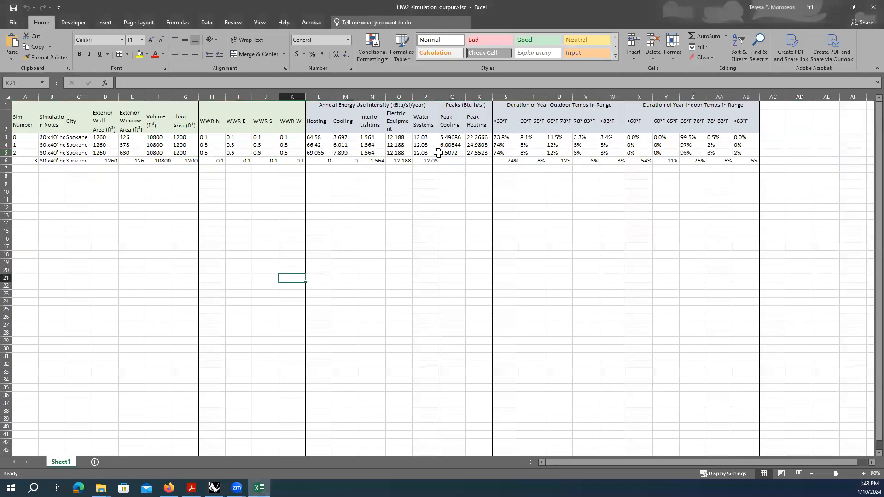
click(391, 157)
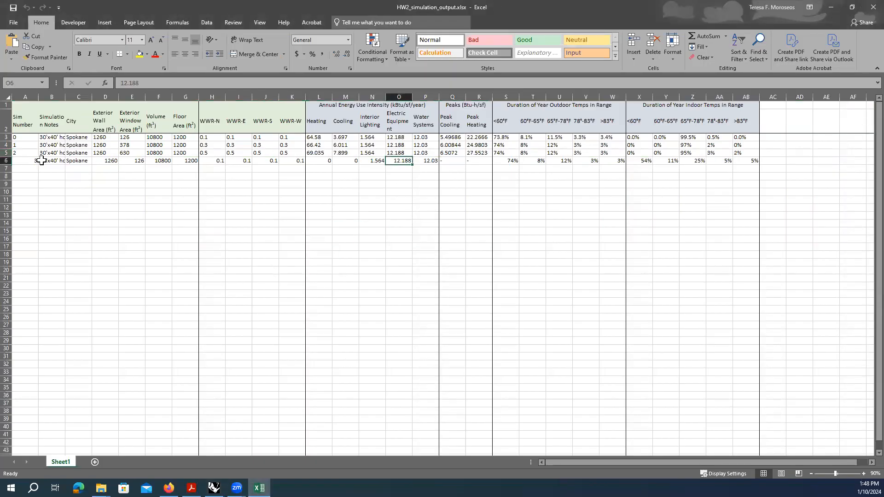
click(28, 161)
drag(28, 161, 747, 161)
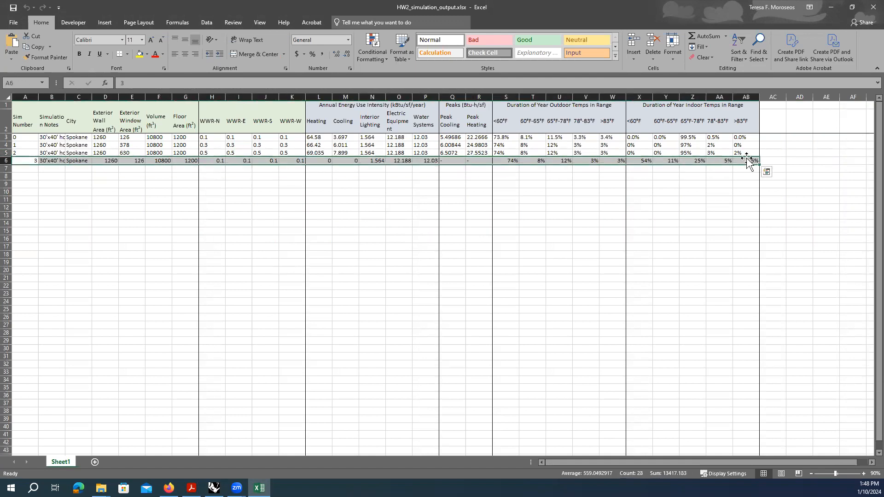
Step: Left-align all the simulation 3 results in row 6, columns A to AB
click(69, 199)
drag(21, 160, 758, 163)
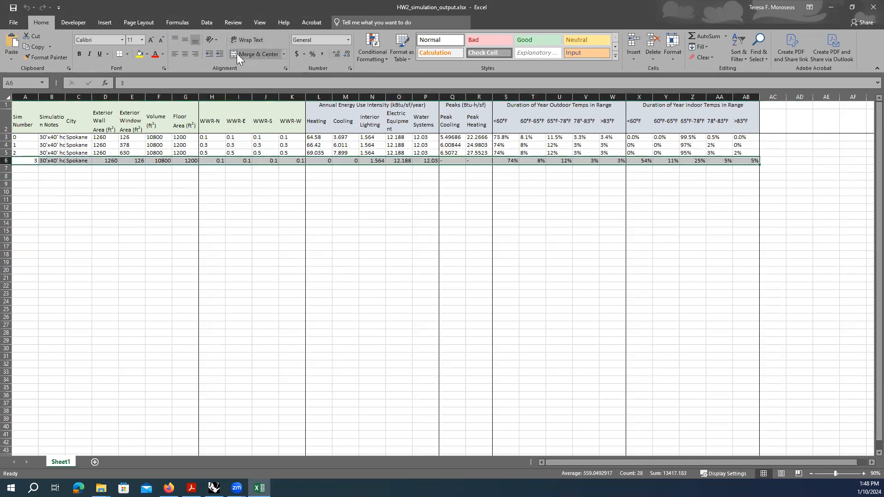
click(175, 55)
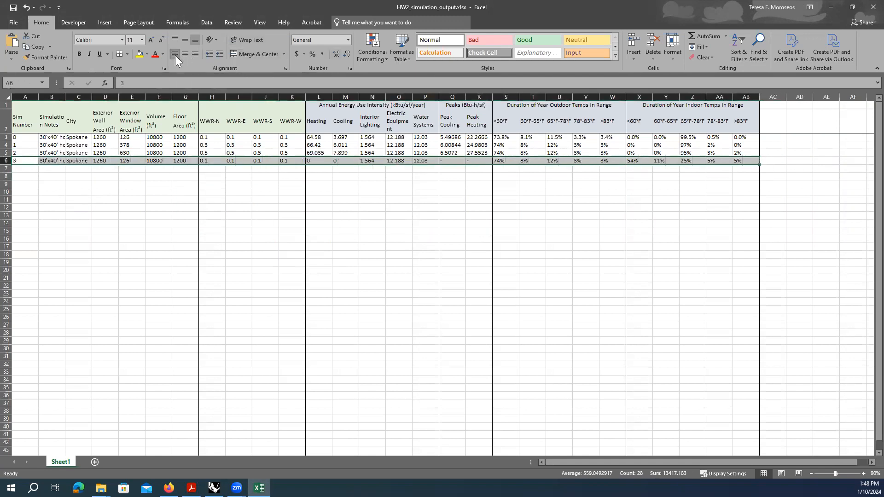
click(288, 247)
Step: Examine simulation 3's heating, cooling and peak load values and its share of the year in each indoor temperature range
click(316, 162)
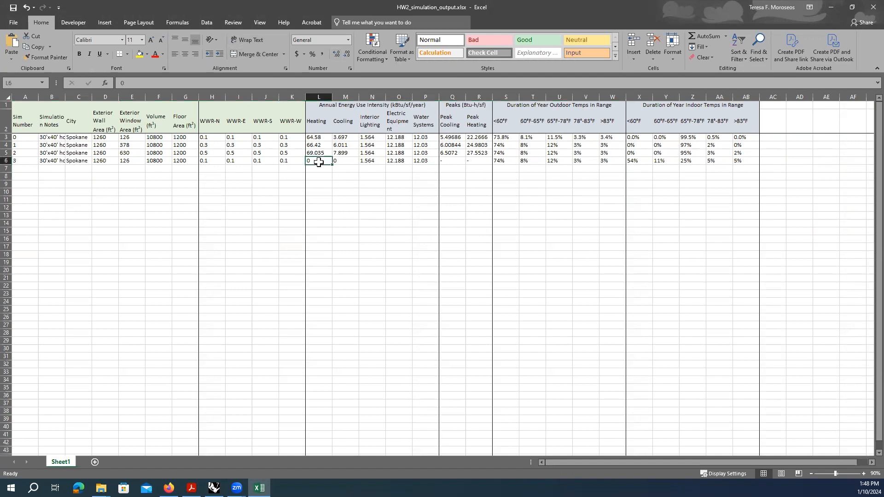
click(345, 162)
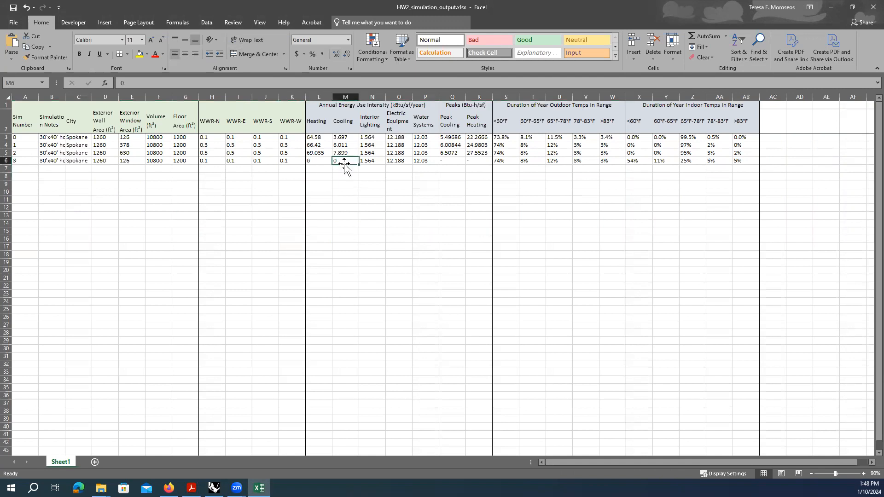
click(450, 161)
click(480, 162)
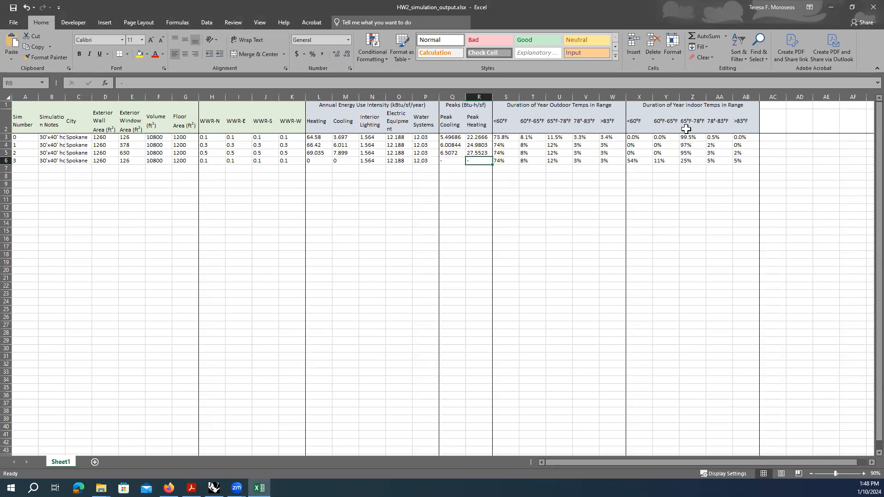
click(684, 161)
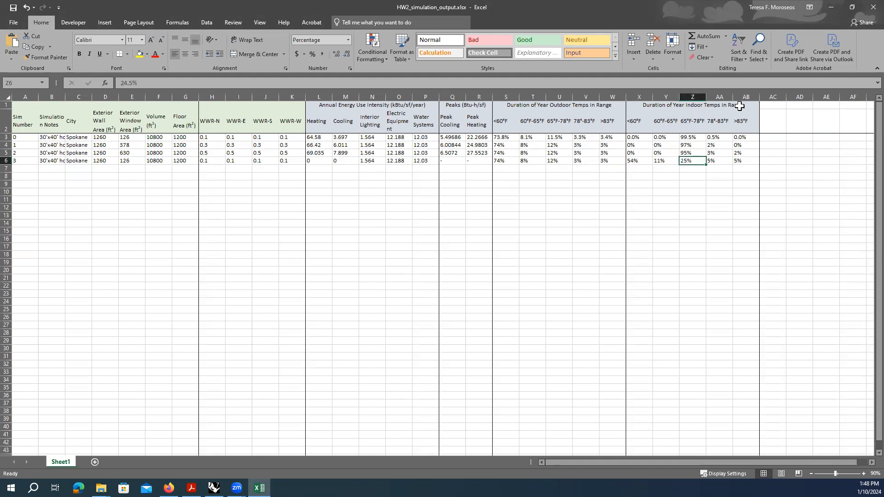
click(659, 161)
click(725, 163)
click(749, 160)
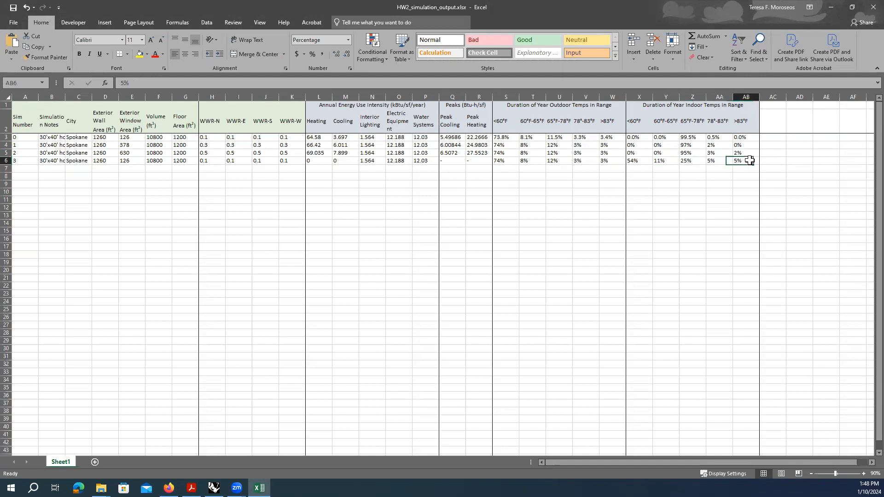
click(643, 160)
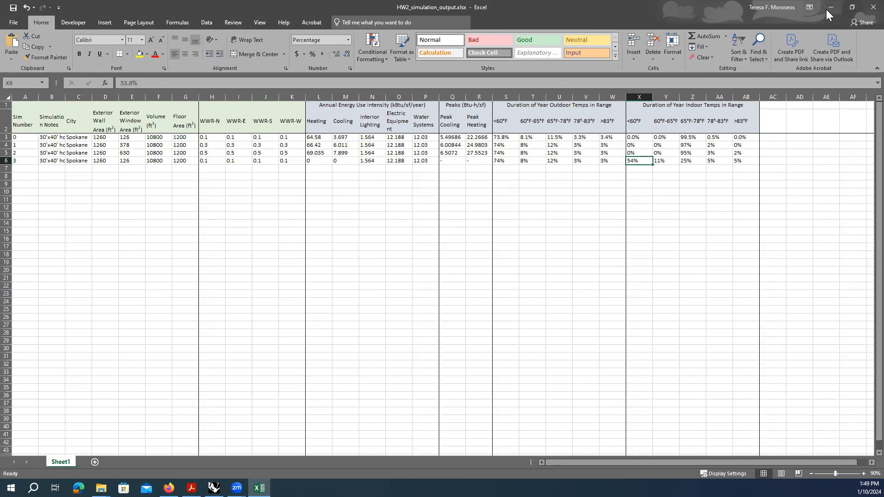
Step: Switch to the homework PDF, check the requirements for simulations 4 and 5, and return to the Excel workbook
click(191, 487)
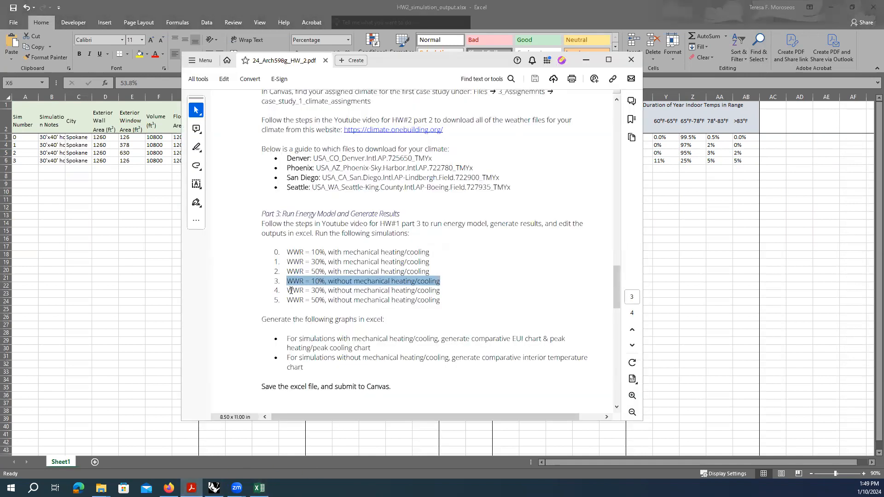
drag(288, 290, 326, 300)
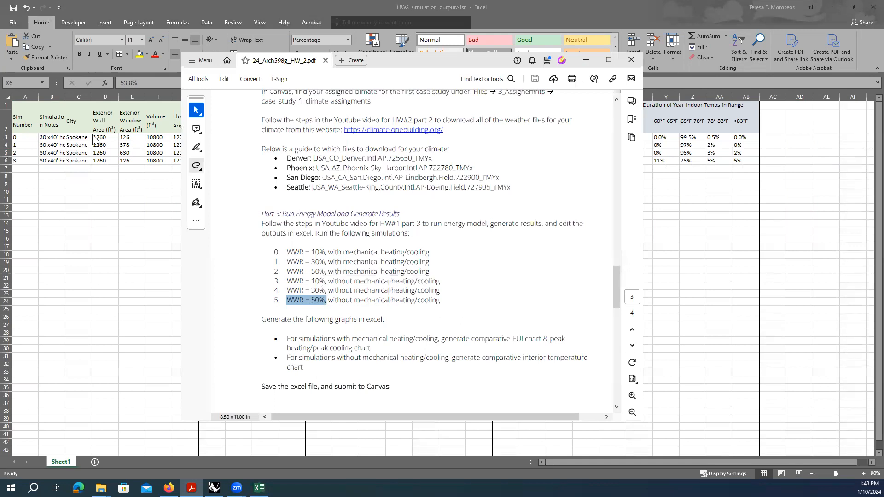
key(alt+Tab)
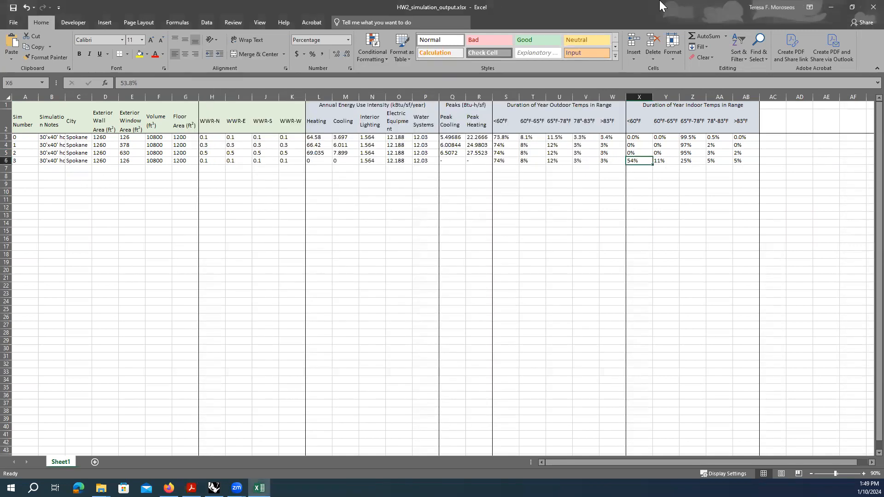
click(659, 0)
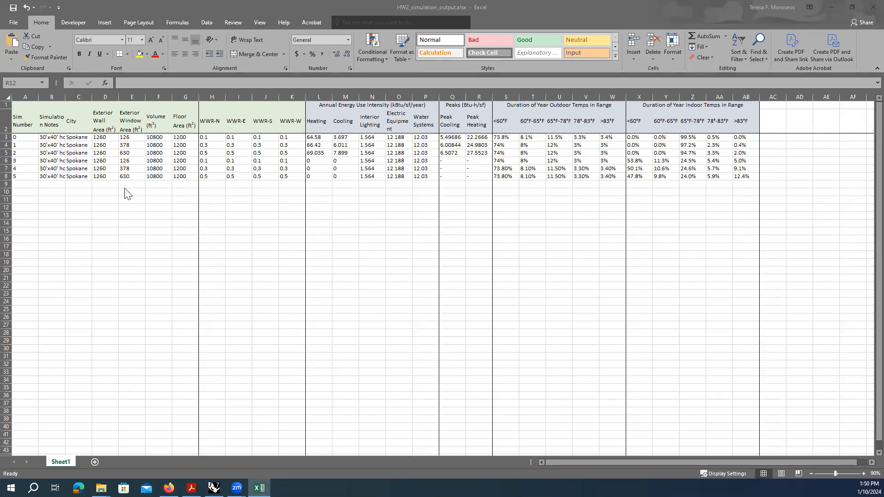
Step: Review the Sim Number column for the six simulations, including the three unconditioned ones in rows 6 to 8
click(22, 139)
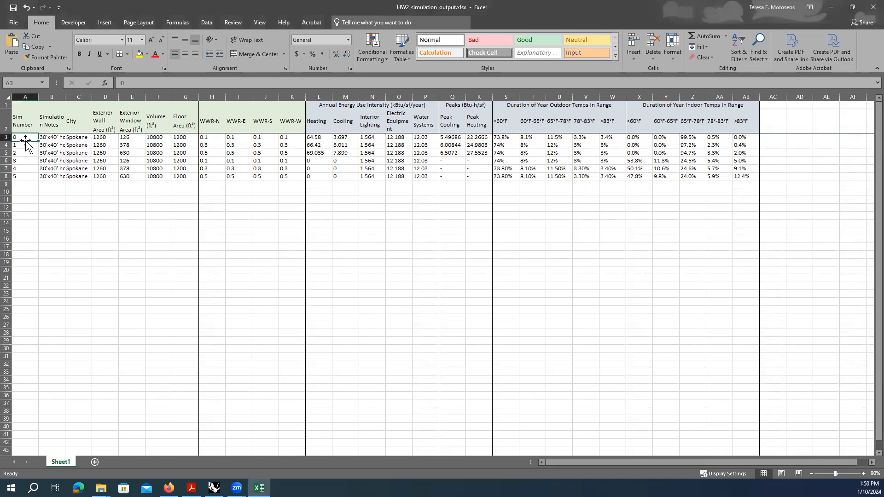
drag(23, 141, 26, 178)
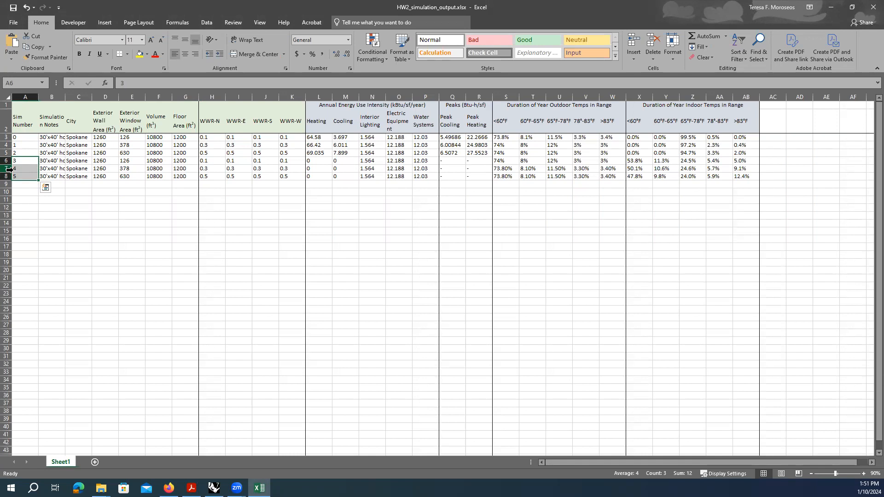
click(479, 231)
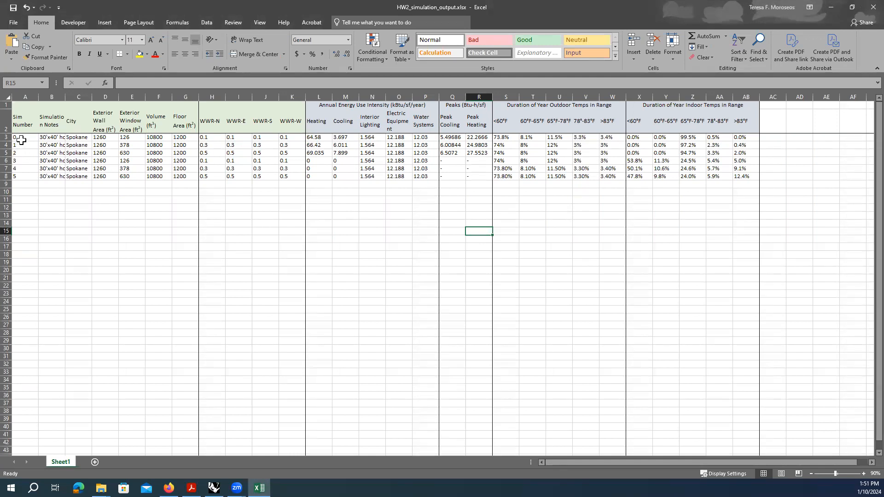
Step: Insert a 2-D stacked column chart from the annual energy use intensity headings and the simulation 0 to 2 values in L2:P5
drag(325, 125, 423, 153)
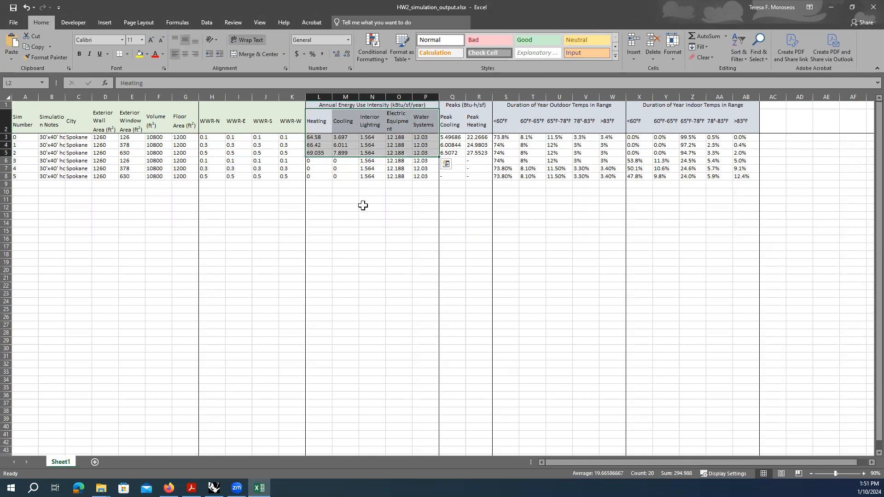
click(314, 125)
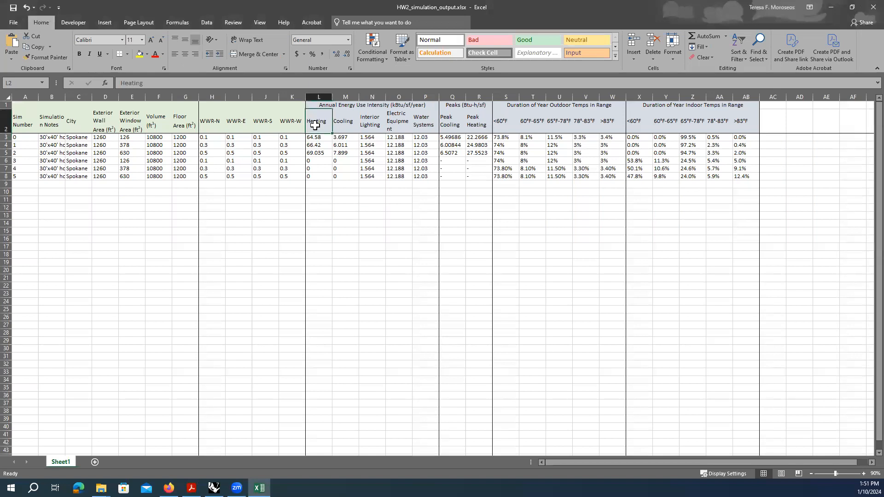
drag(320, 129, 429, 132)
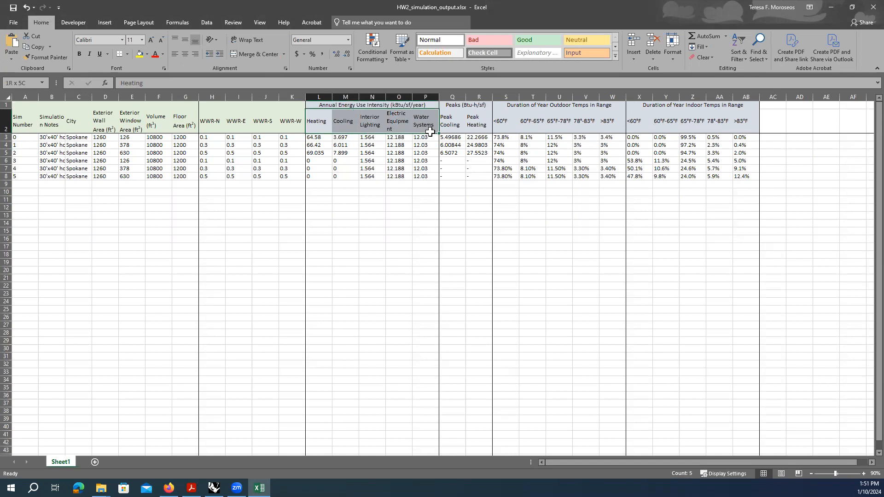
drag(429, 132, 427, 150)
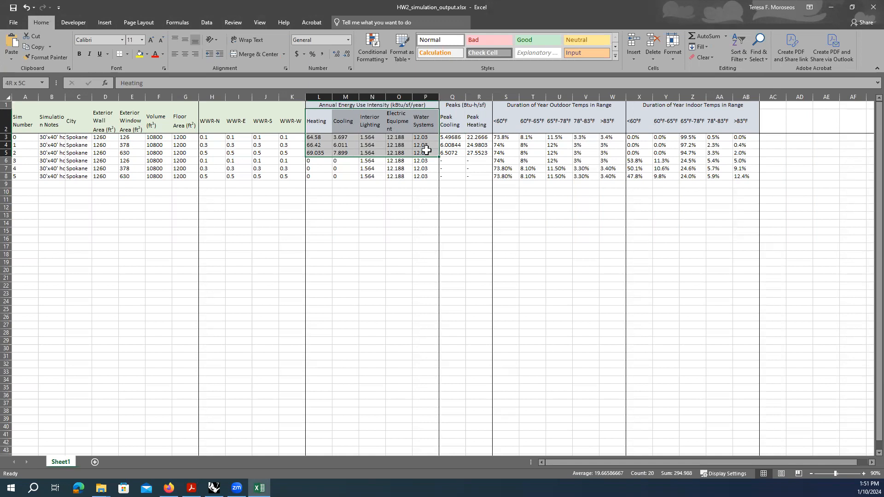
drag(426, 150, 426, 151)
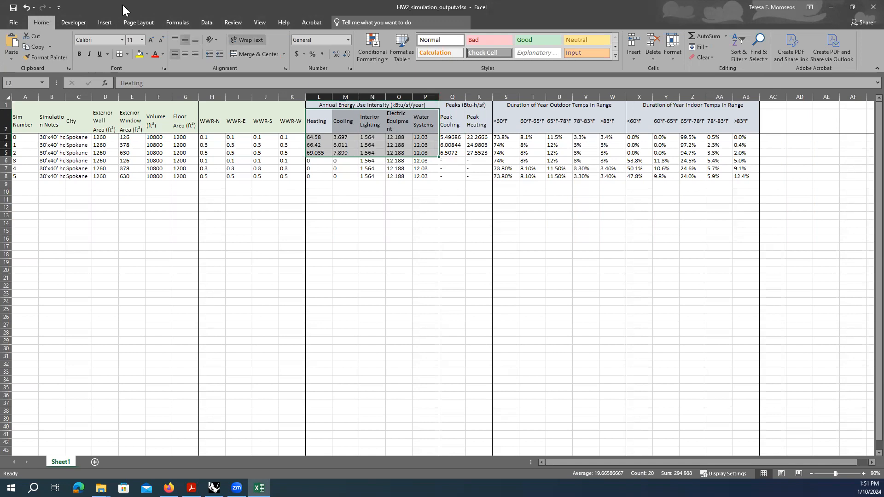
click(102, 23)
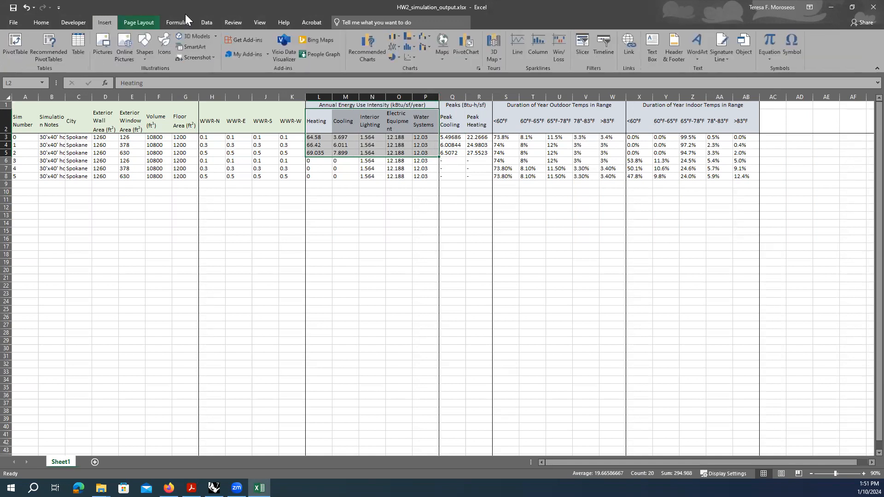
click(397, 36)
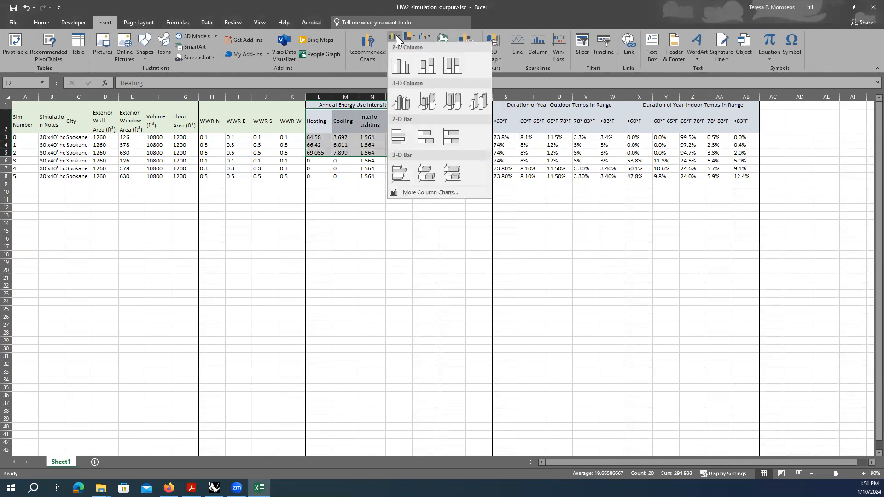
click(397, 35)
click(399, 36)
click(428, 64)
Step: Move the stacked column chart below the results table and enlarge it
drag(438, 237, 255, 214)
drag(415, 316, 548, 376)
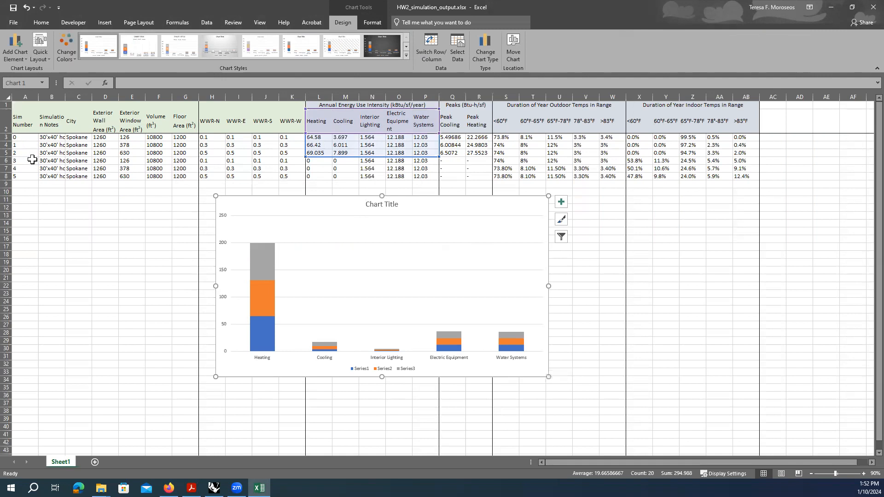
mouse_move(430, 203)
mouse_down()
mouse_move(450, 195)
mouse_move(420, 197)
mouse_up()
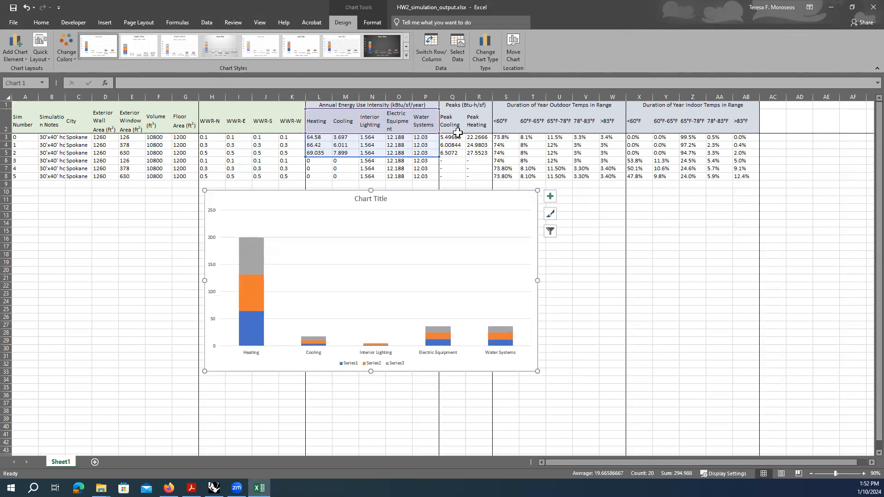
Step: Swap the chart's rows and columns so each simulation becomes one stacked column, and adjust the chart's position and size
click(434, 48)
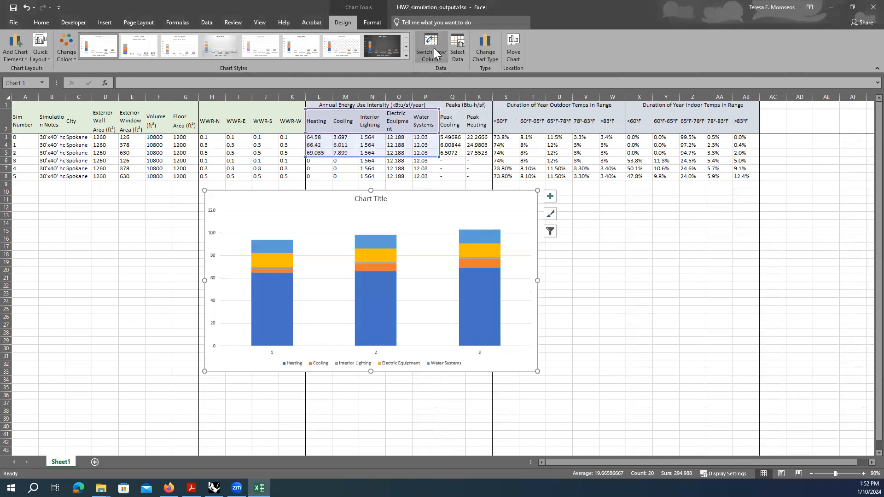
drag(460, 203, 416, 191)
drag(495, 359, 479, 378)
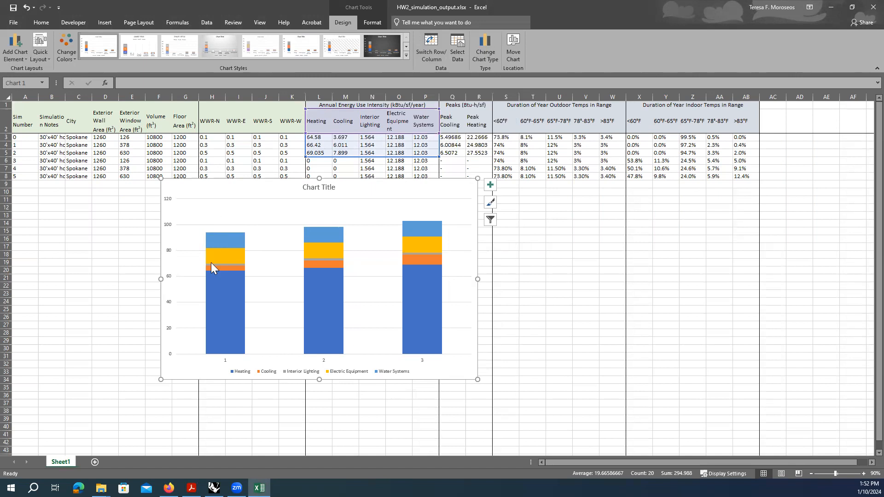
Step: Edit the chart's data source and set the horizontal axis label range to the simulation numbers in A3:A5
click(226, 360)
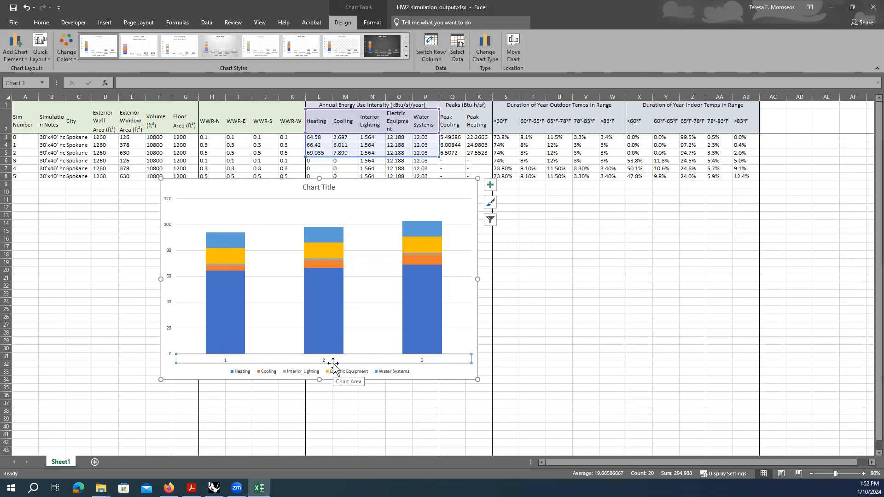
click(230, 365)
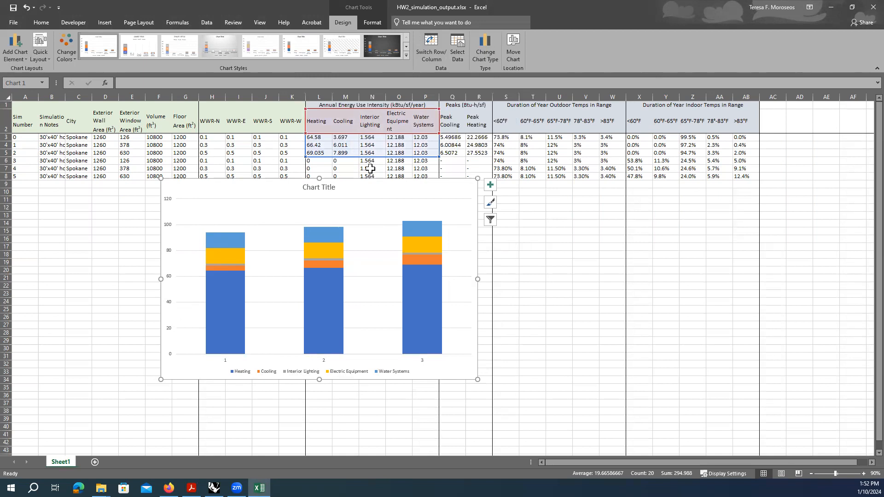
click(457, 49)
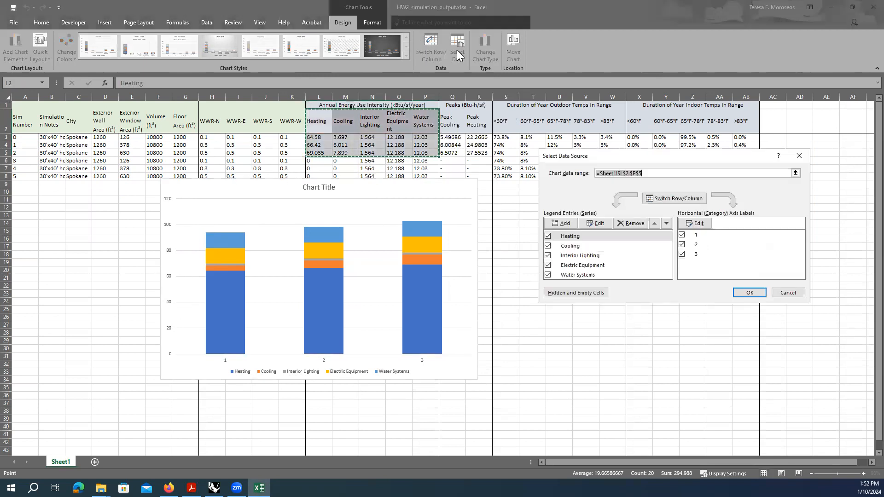
drag(695, 159, 620, 130)
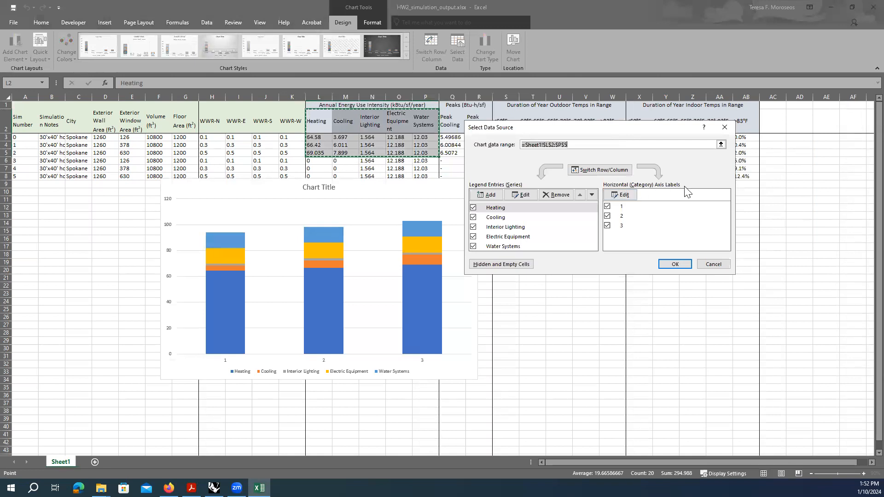
click(623, 194)
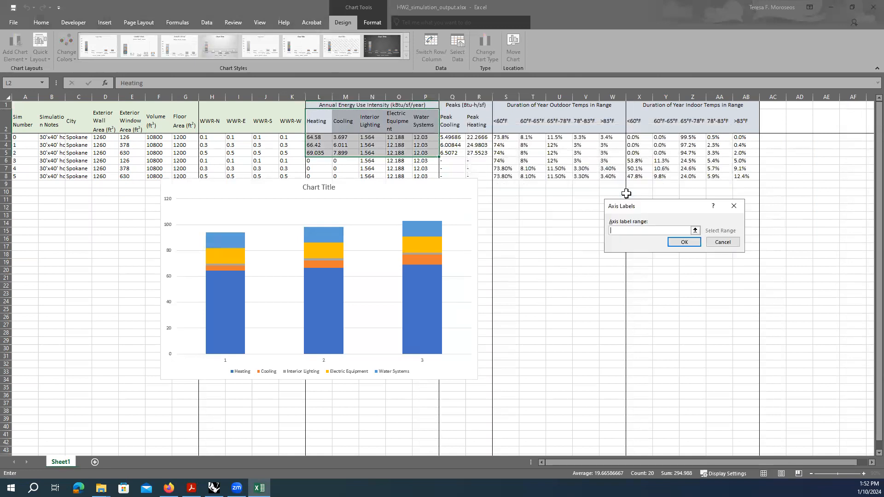
drag(658, 205, 397, 133)
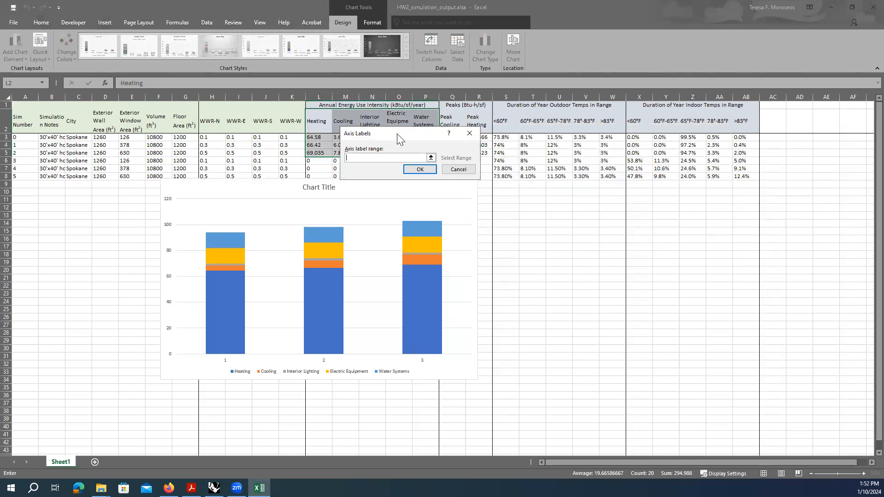
drag(28, 138, 25, 151)
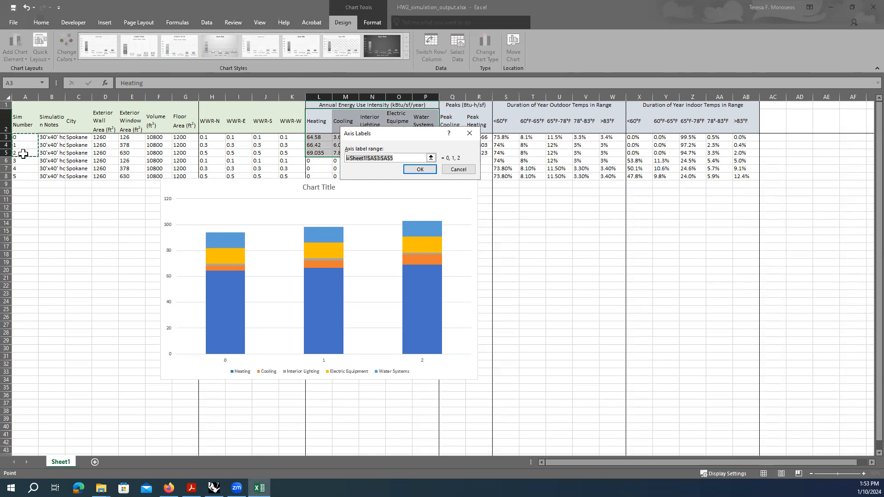
Step: Reselect the simulation numbers in A3:A5 as the chart's horizontal axis label range and accept the data source
click(397, 158)
drag(401, 159, 329, 157)
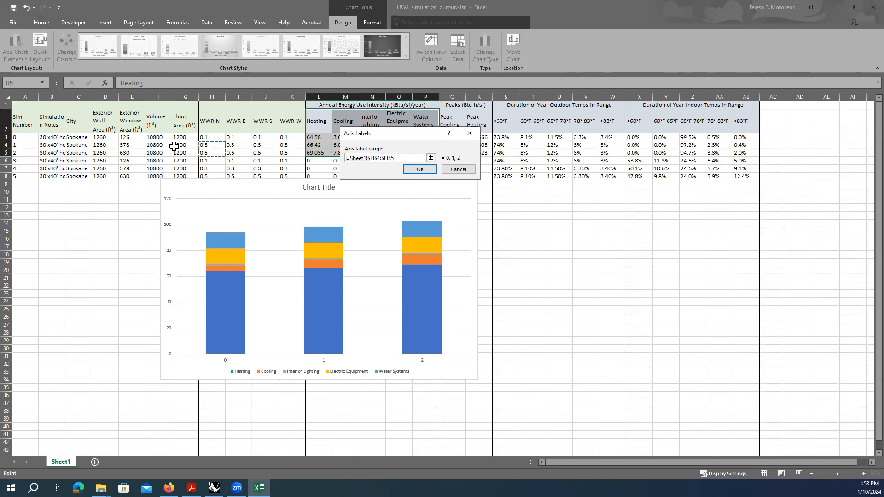
click(132, 161)
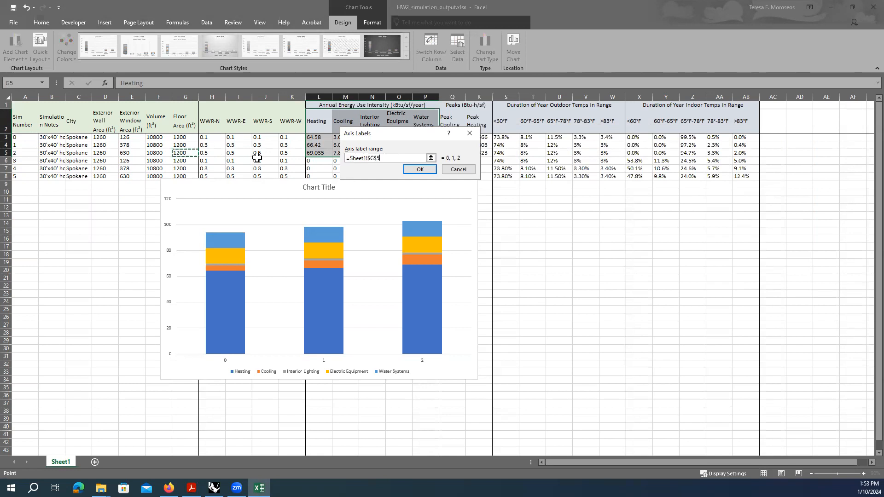
click(79, 161)
click(22, 138)
drag(23, 138, 21, 151)
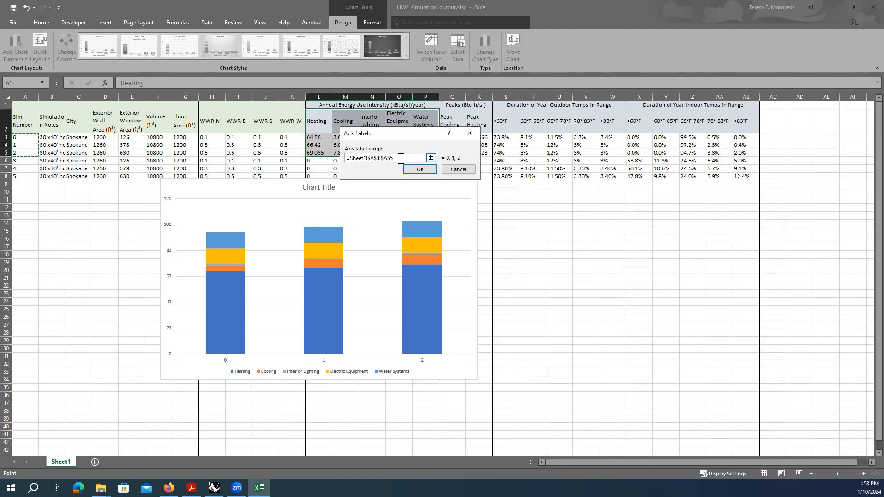
key(Return)
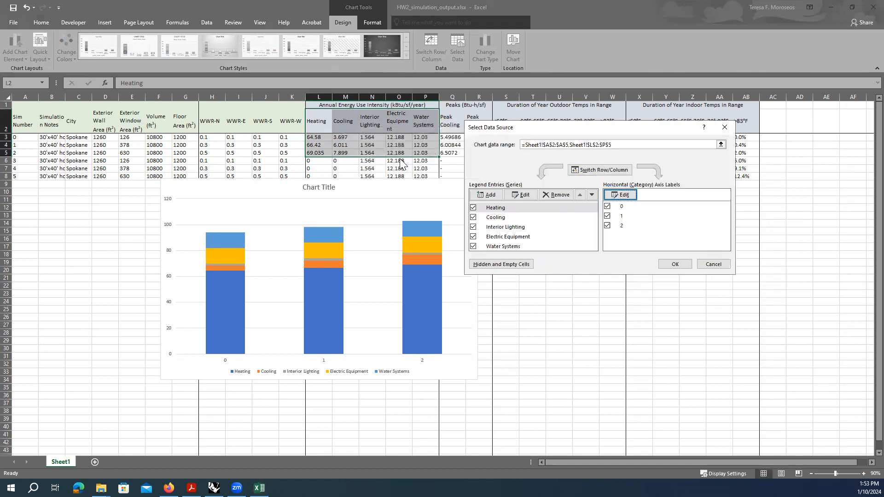
click(675, 265)
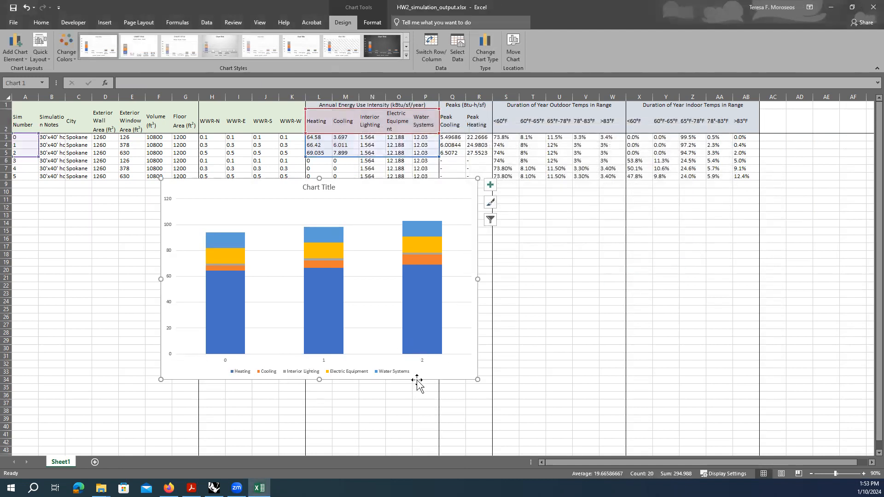
Step: Increase the font size of all the stacked column chart's text to 12 and reposition the chart just below the results table
drag(454, 371, 399, 368)
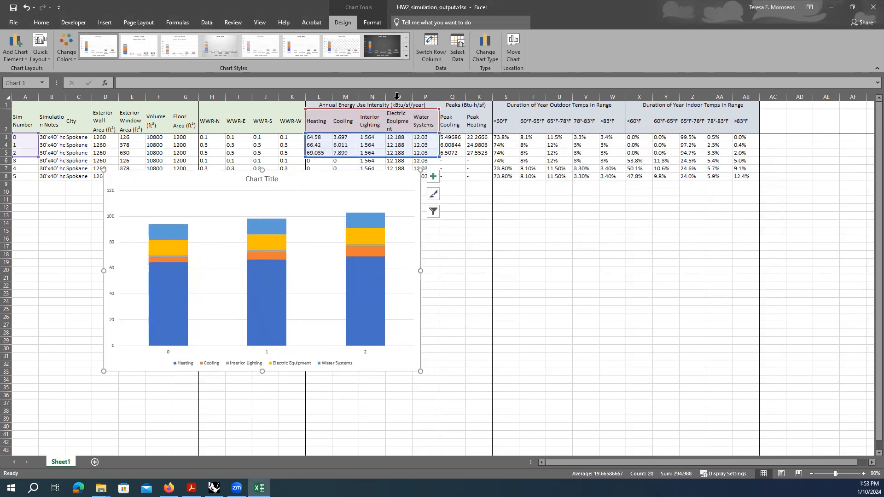
click(42, 21)
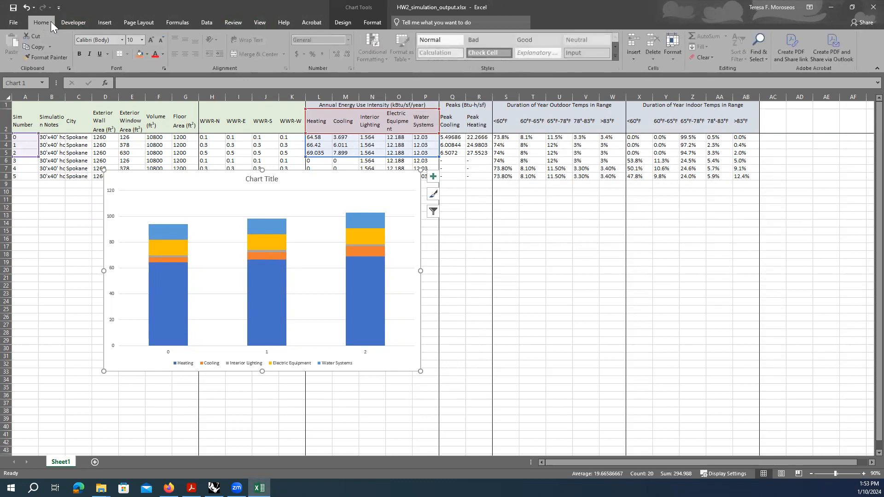
click(151, 41)
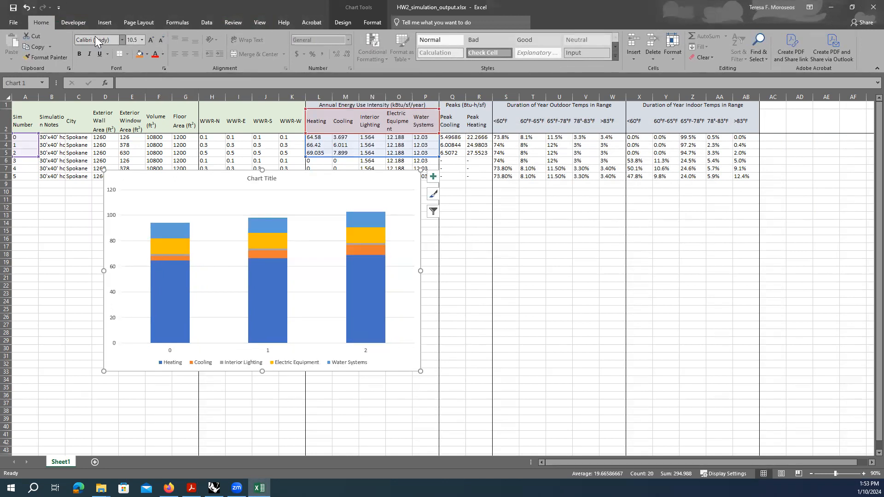
click(150, 41)
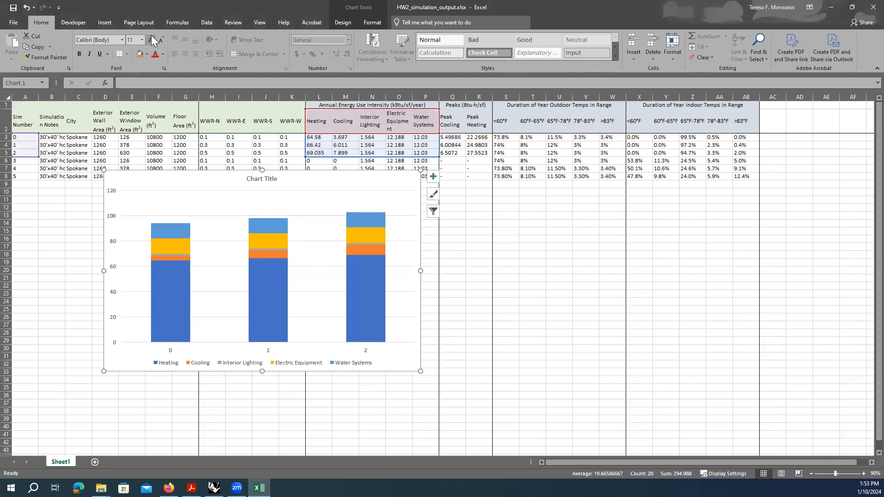
click(151, 39)
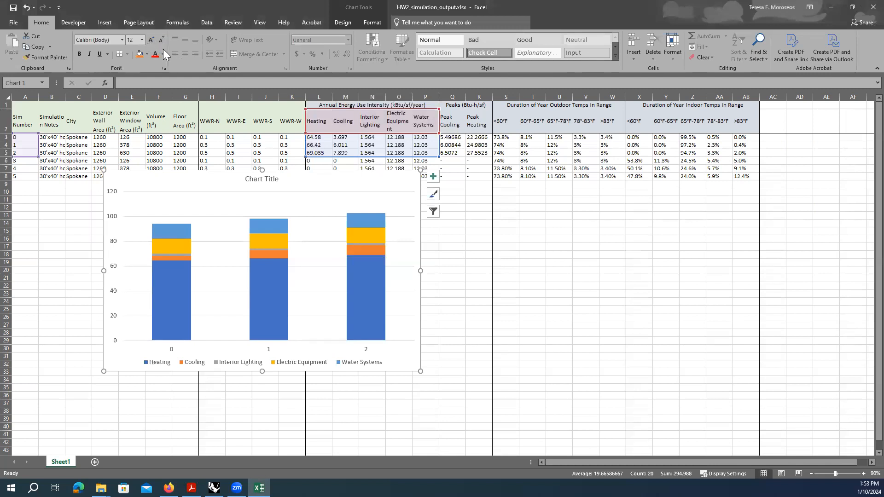
click(138, 40)
click(141, 40)
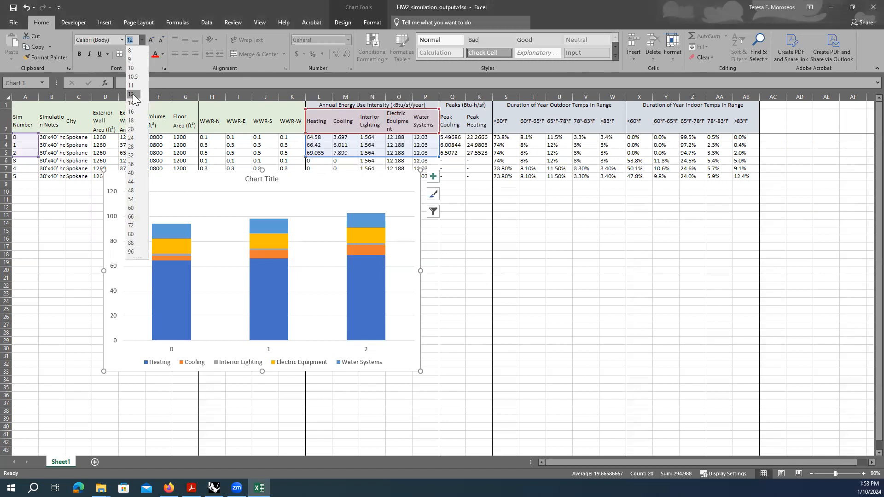
click(133, 94)
click(140, 41)
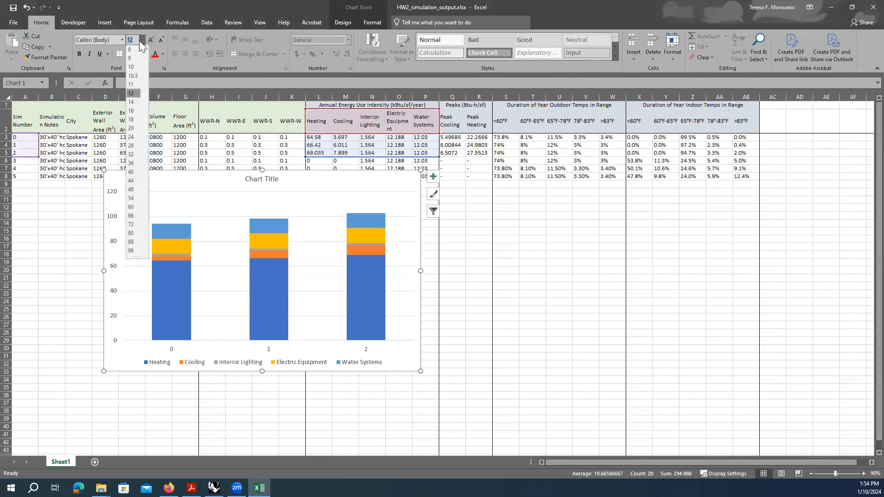
click(131, 92)
drag(189, 180, 209, 197)
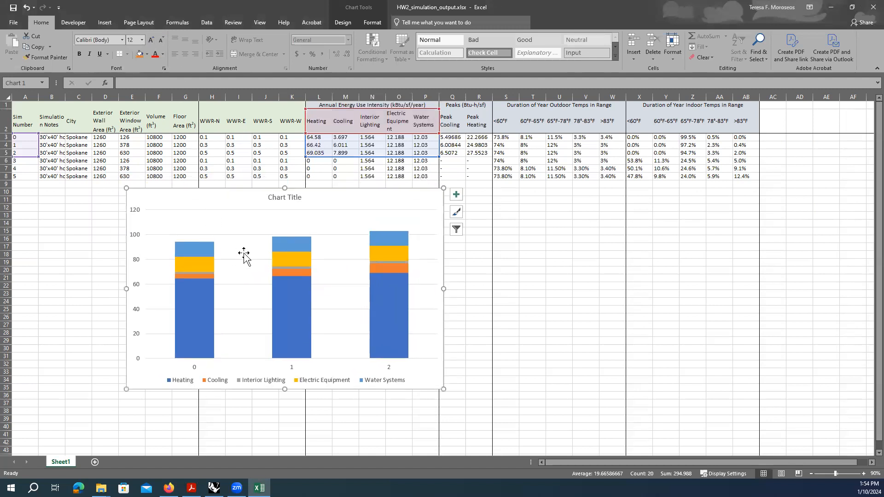
Step: Fill the Heating series of the stacked column chart with standard red
mouse_move(209, 298)
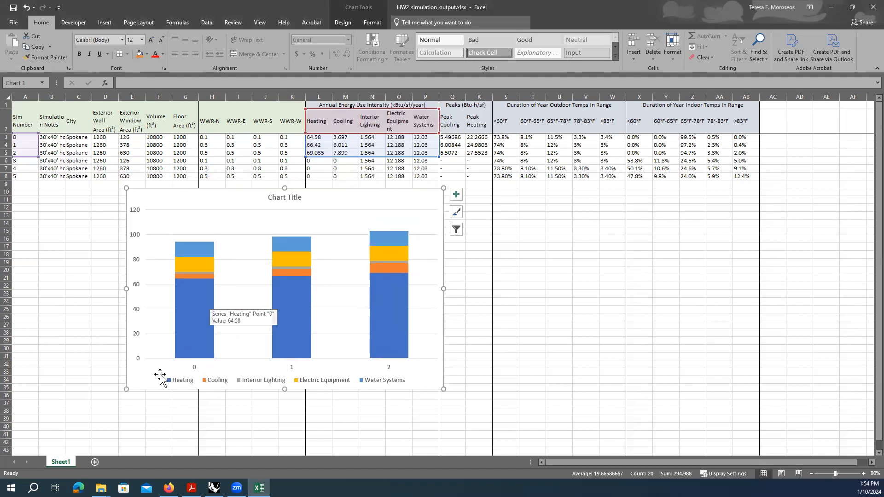
click(201, 330)
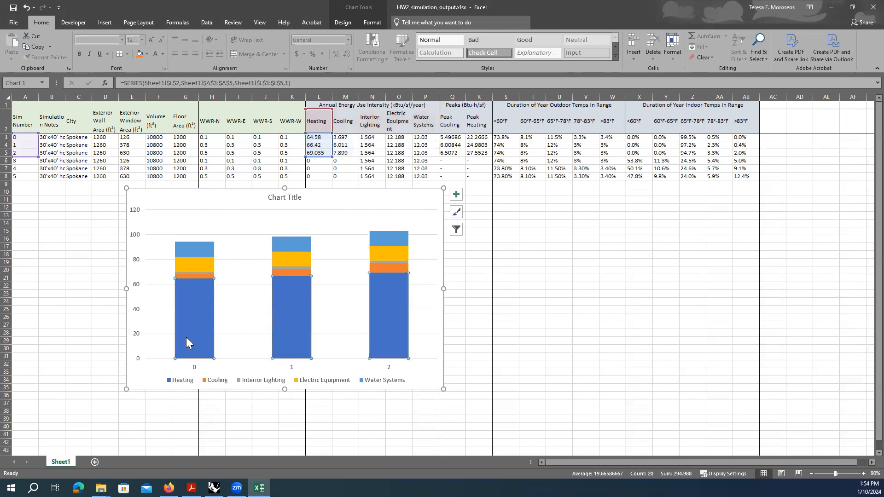
click(302, 401)
click(206, 305)
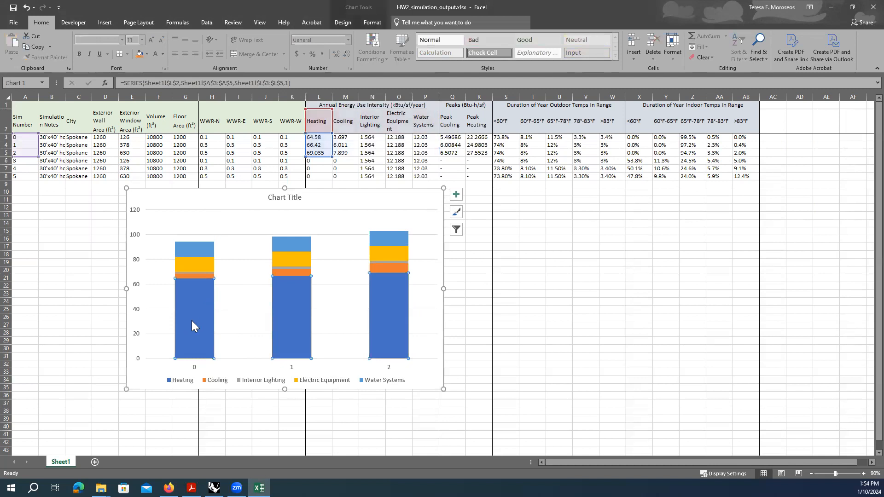
click(342, 24)
click(364, 24)
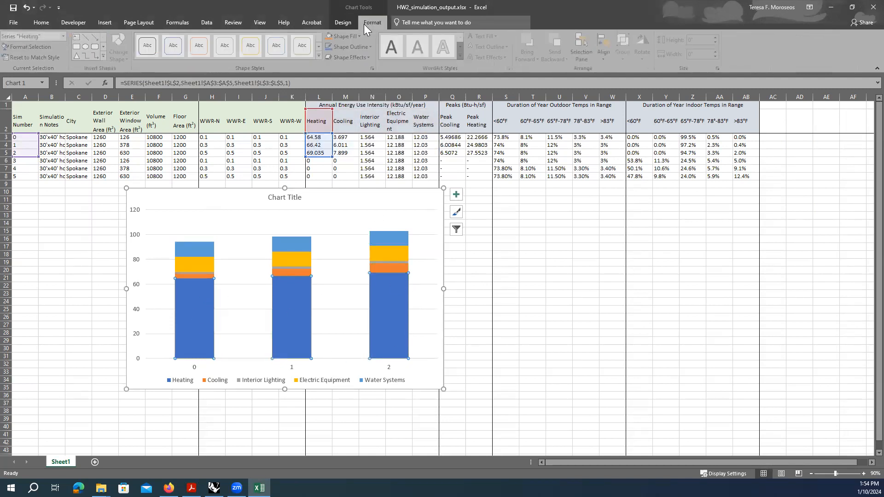
click(350, 35)
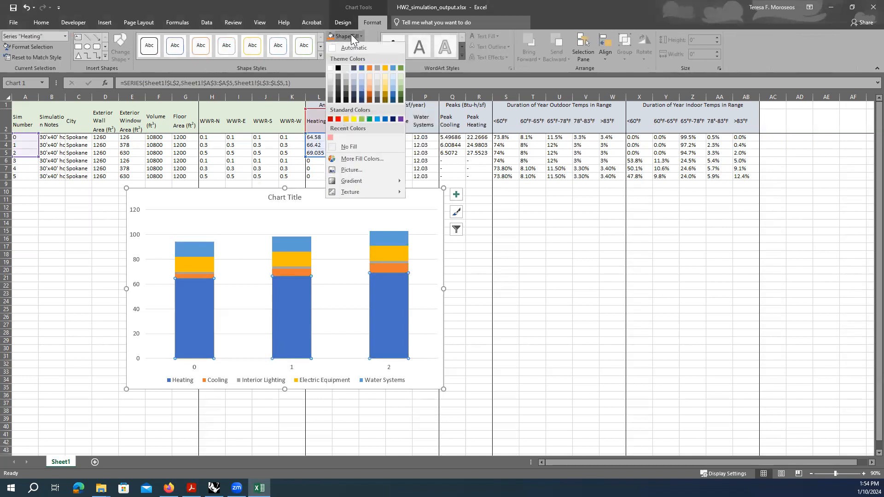
click(336, 120)
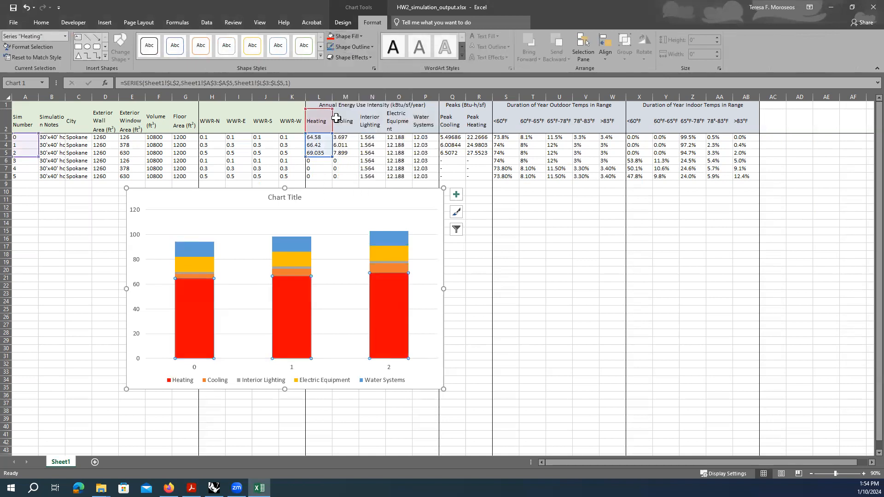
Step: Fill the Cooling series of the stacked column chart with standard light blue
click(197, 276)
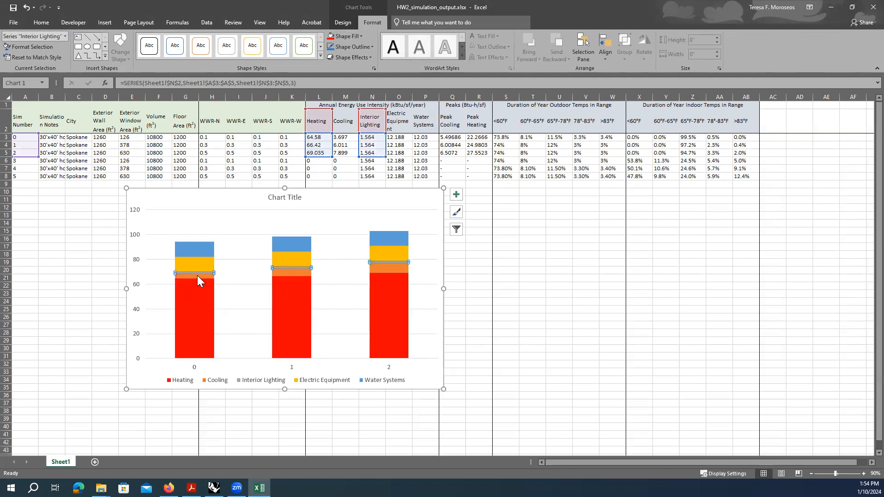
click(201, 277)
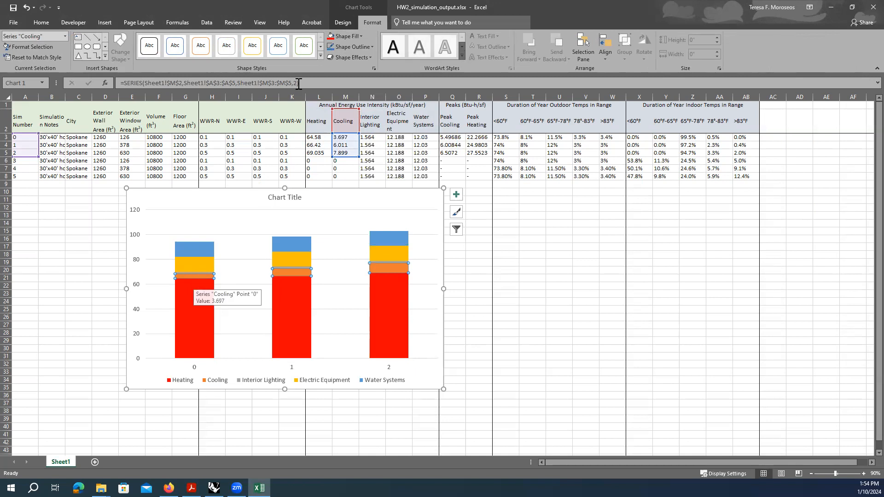
click(349, 36)
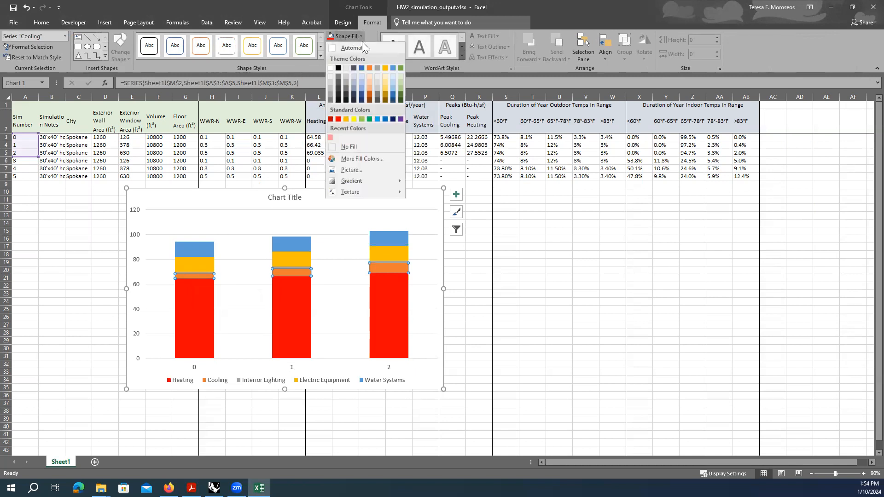
click(376, 119)
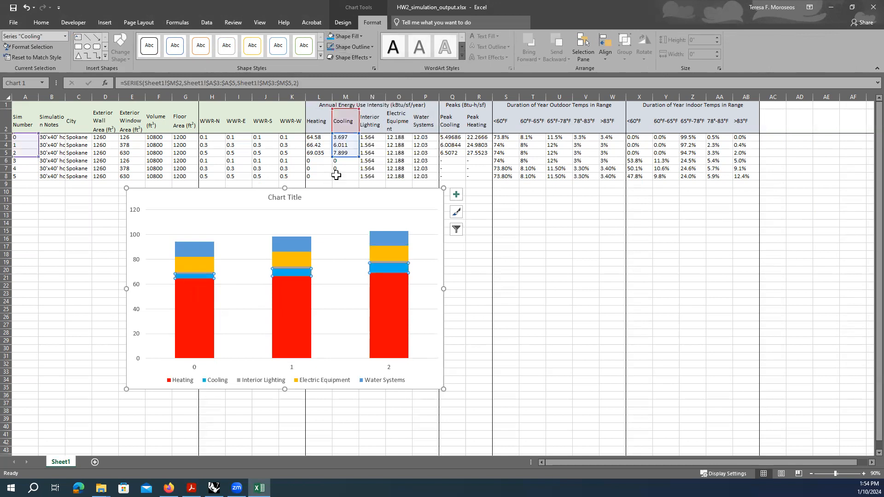
Step: Fill the thin Interior Lighting series of the stacked column chart with standard yellow
click(192, 270)
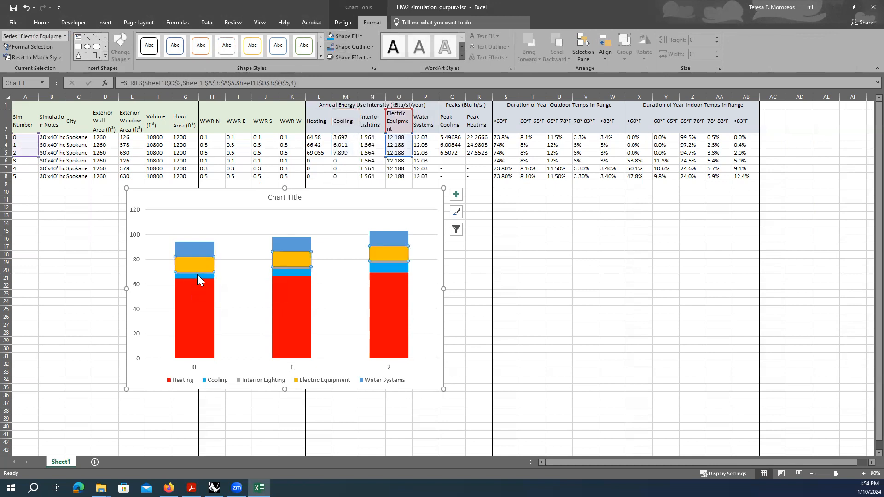
click(198, 273)
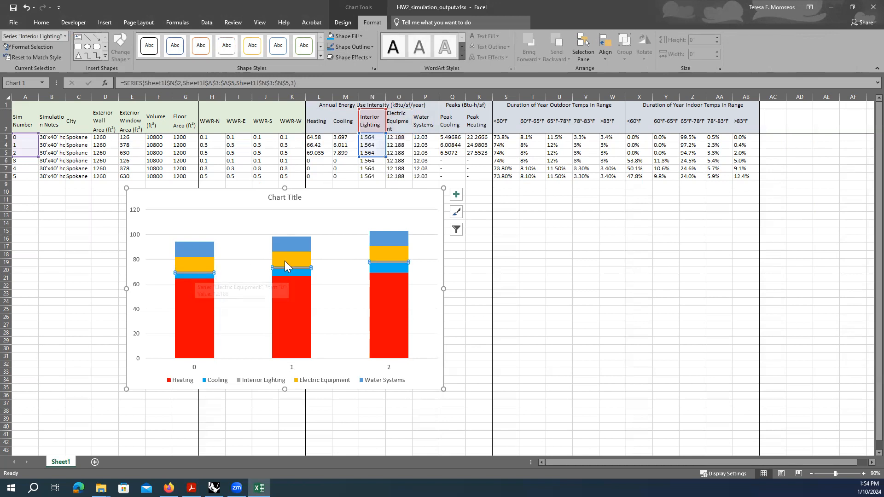
click(864, 473)
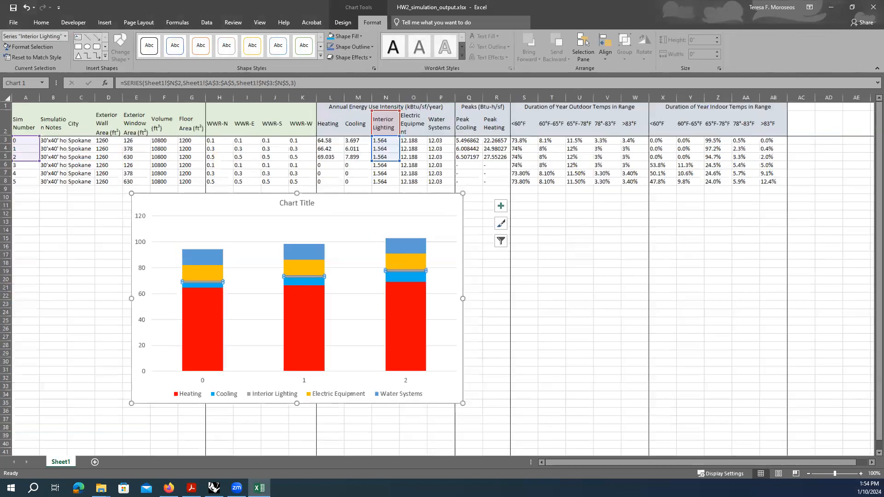
click(871, 473)
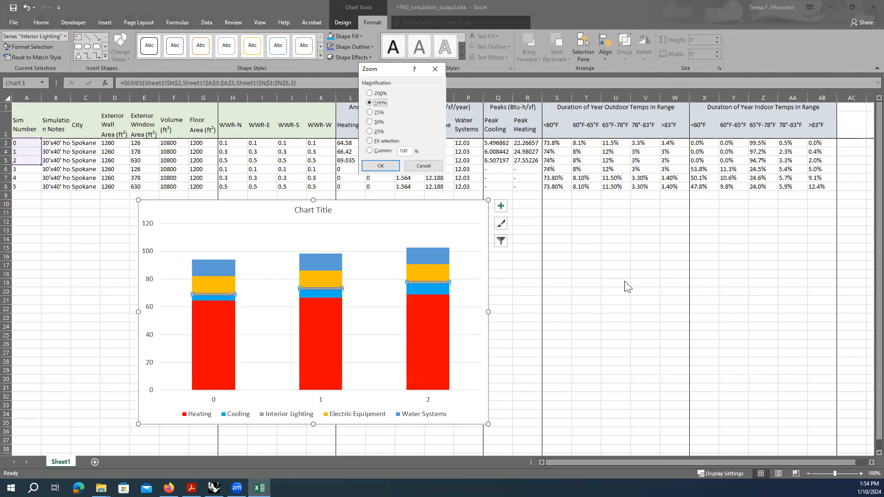
click(377, 93)
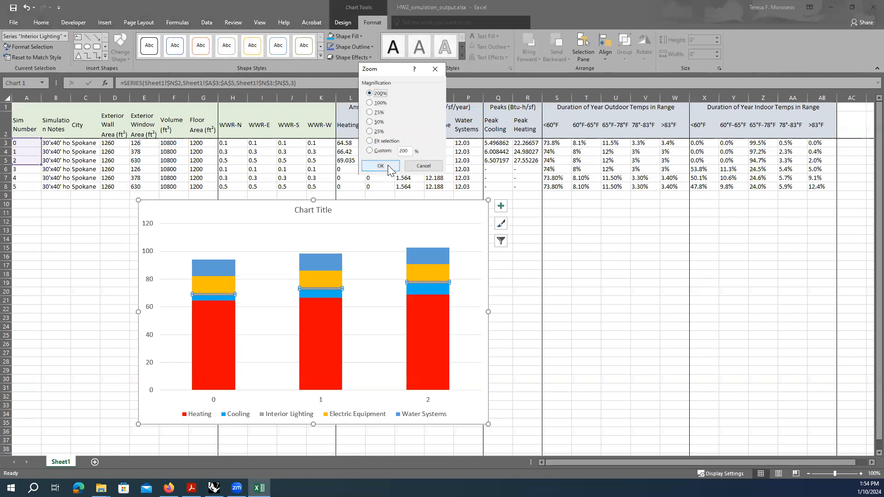
click(380, 166)
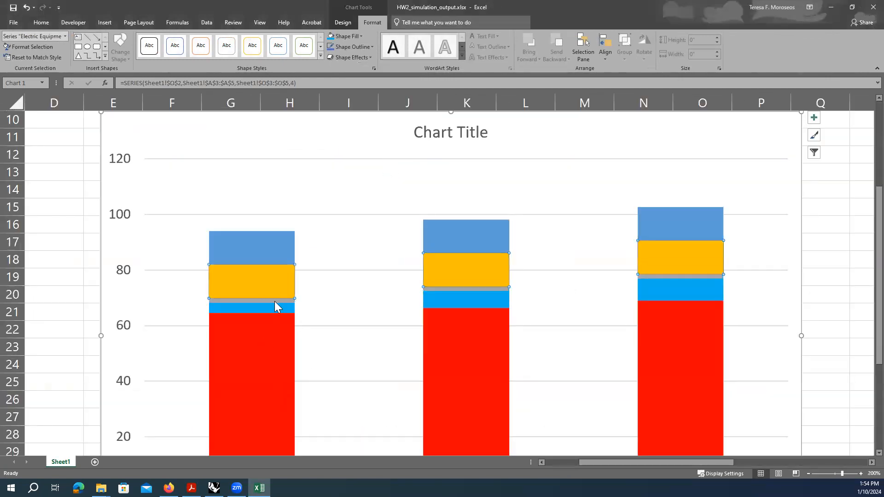
click(358, 36)
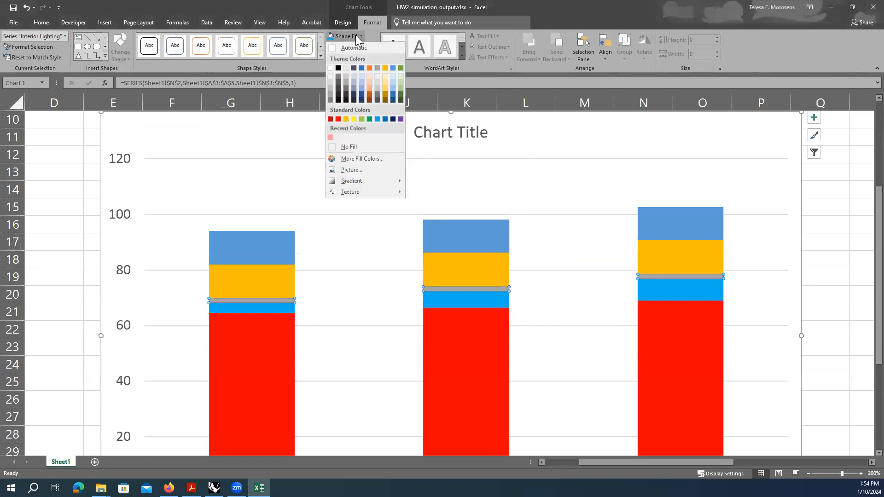
click(353, 120)
scroll(384, 239, down, 3)
scroll(373, 243, up, 2)
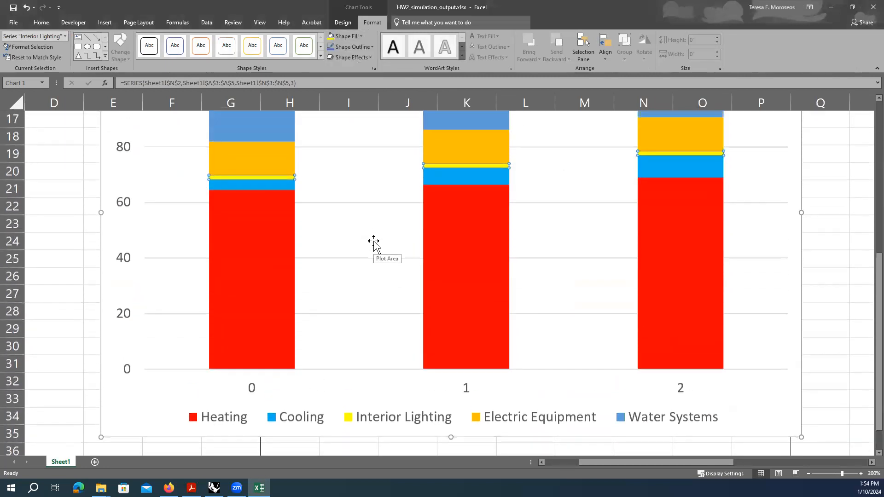
scroll(373, 242, down, 1)
click(263, 179)
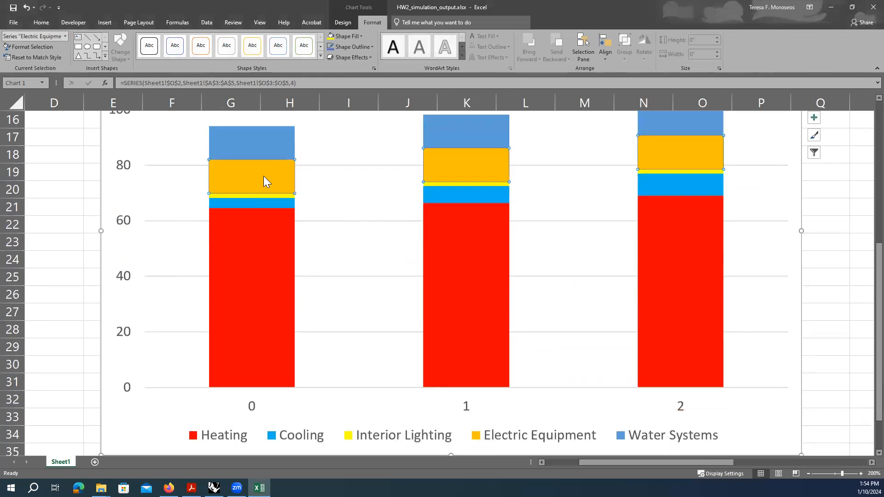
click(351, 36)
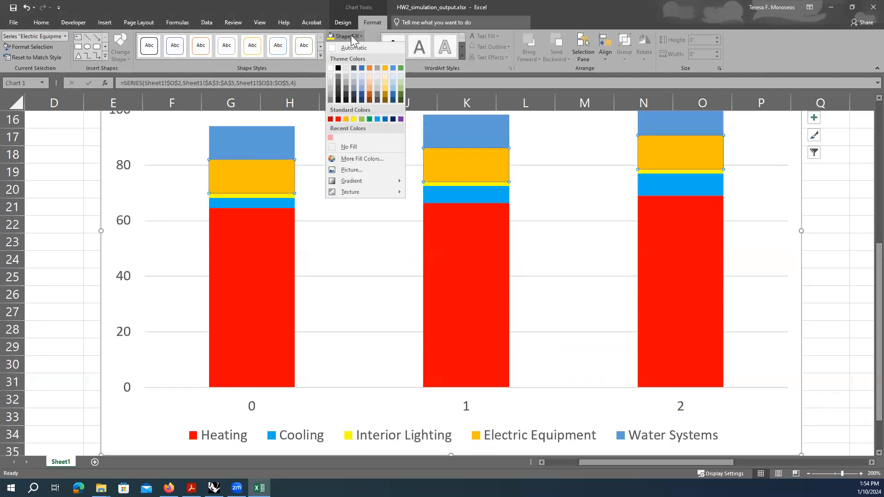
click(258, 179)
double_click(258, 175)
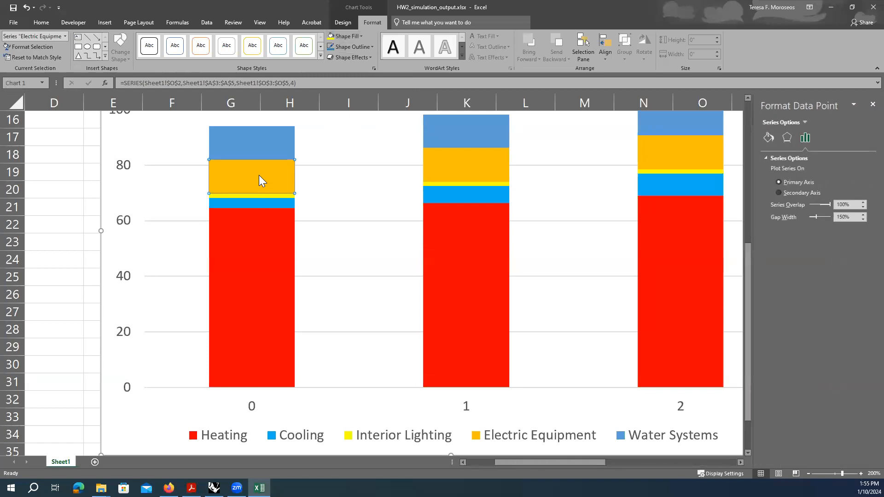
click(872, 104)
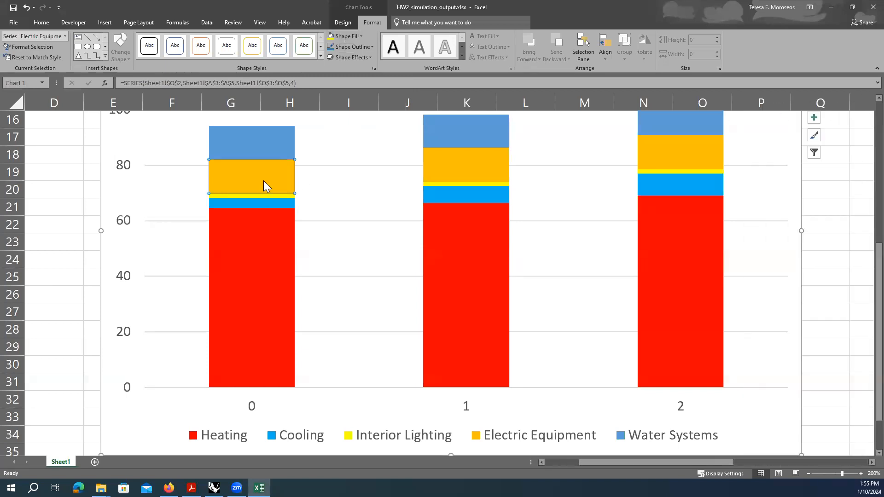
Step: Fill the Electric Equipment series of the stacked column chart with standard purple for all three simulations
click(347, 38)
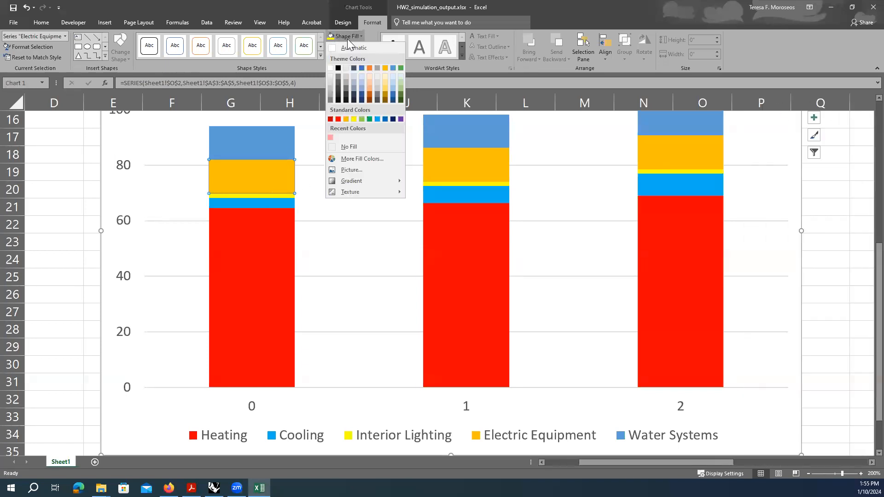
click(399, 119)
mouse_move(265, 179)
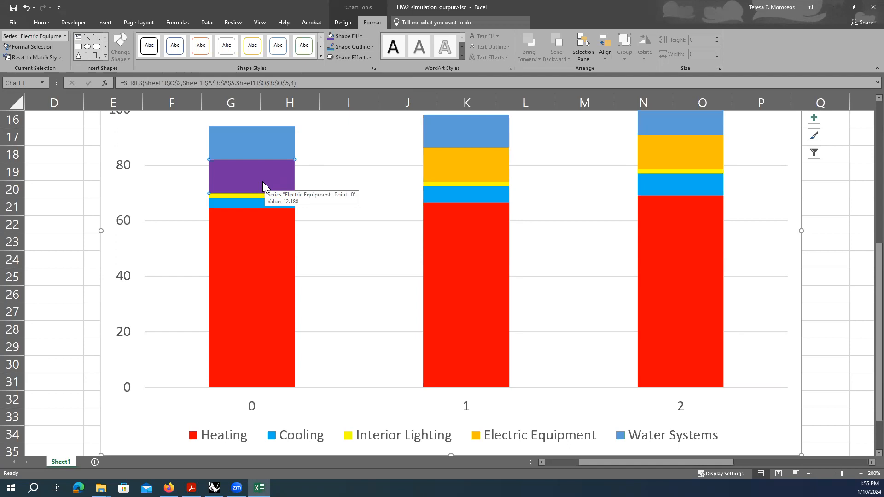
click(336, 264)
click(278, 191)
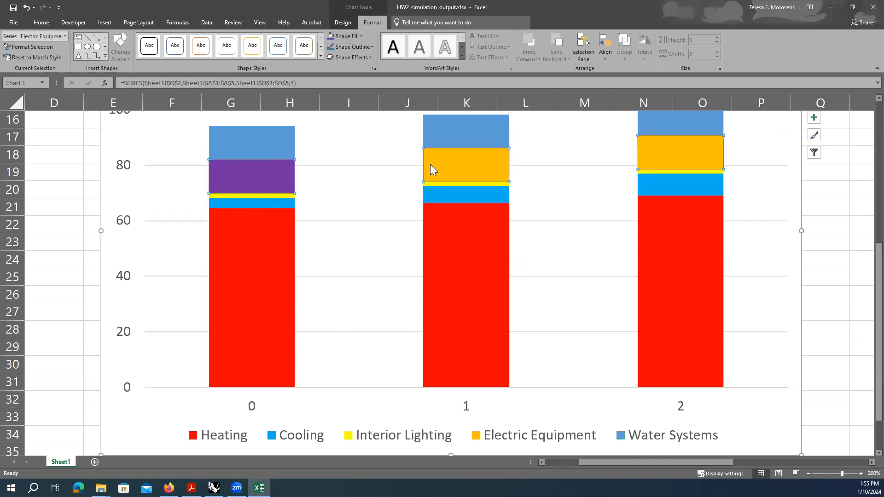
click(331, 36)
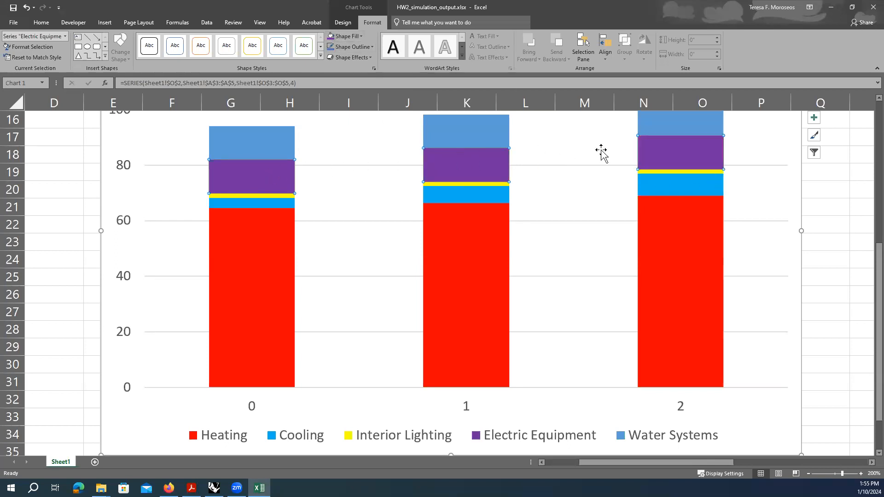
Step: Fill the Water Systems series of the stacked column chart with standard orange
click(261, 138)
scroll(272, 189, up, 1)
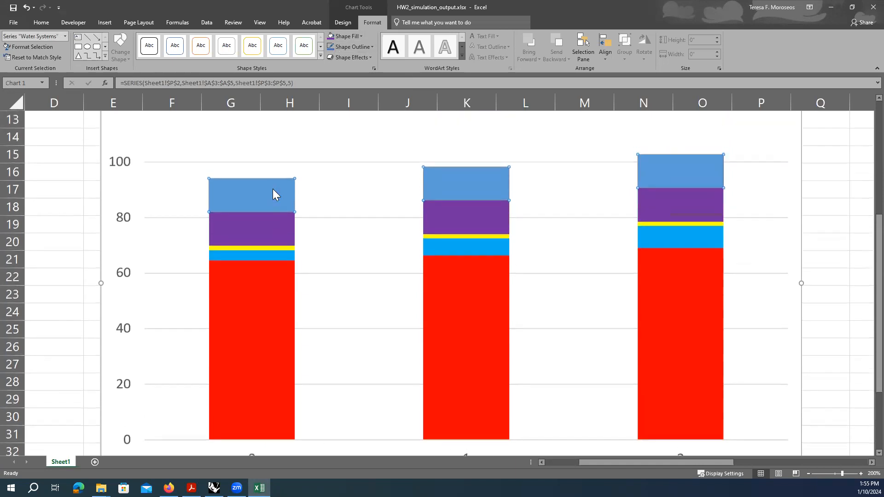
scroll(272, 188, down, 2)
scroll(562, 300, up, 1)
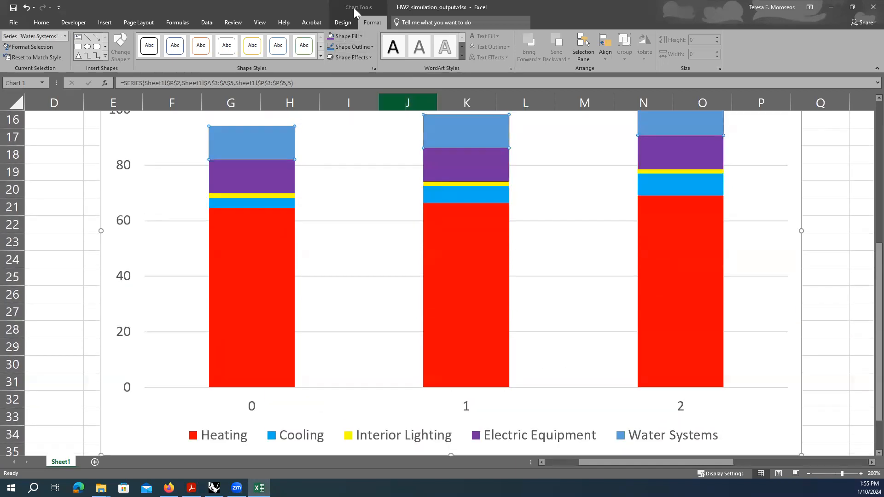
click(350, 38)
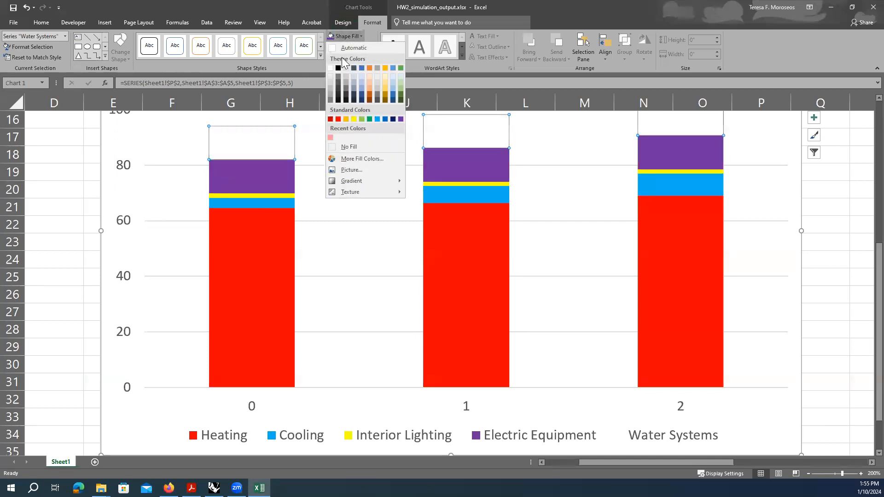
click(346, 120)
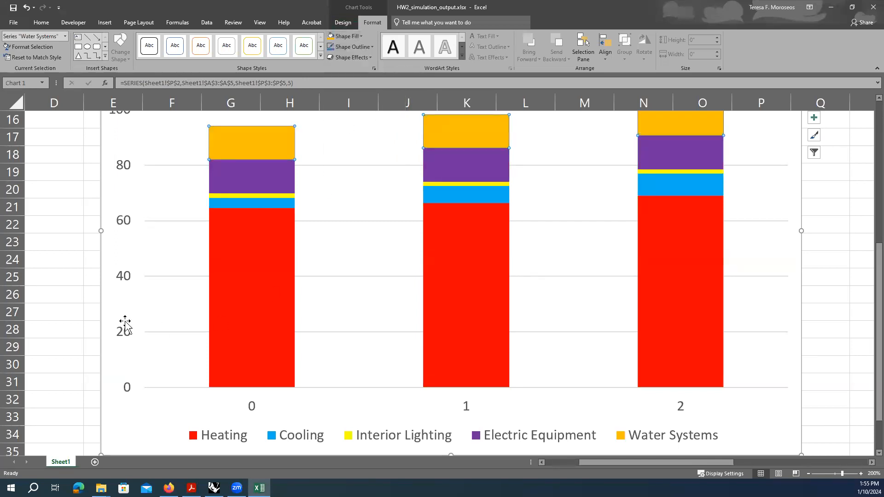
click(79, 316)
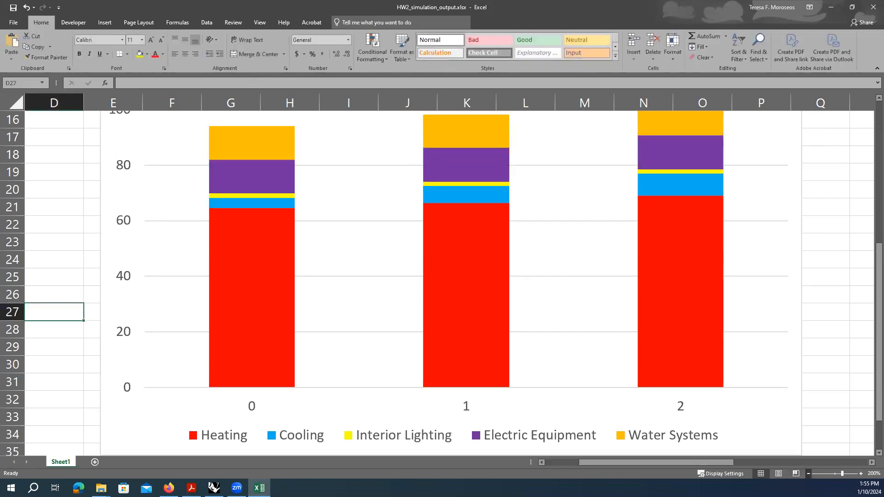
Step: Shift the stacked column chart toward the sheet's first columns, keeping it just below the results table
click(807, 473)
click(807, 474)
click(808, 474)
click(808, 474)
click(808, 473)
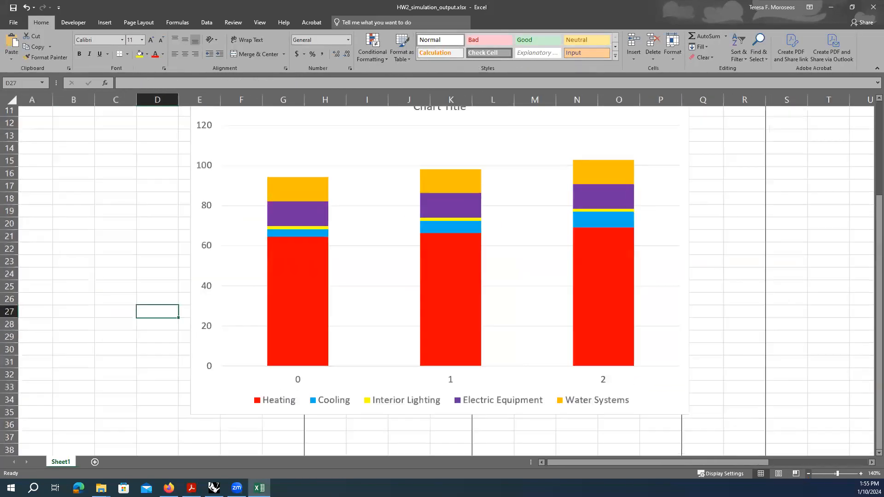
click(808, 474)
click(808, 473)
click(808, 473)
click(808, 473)
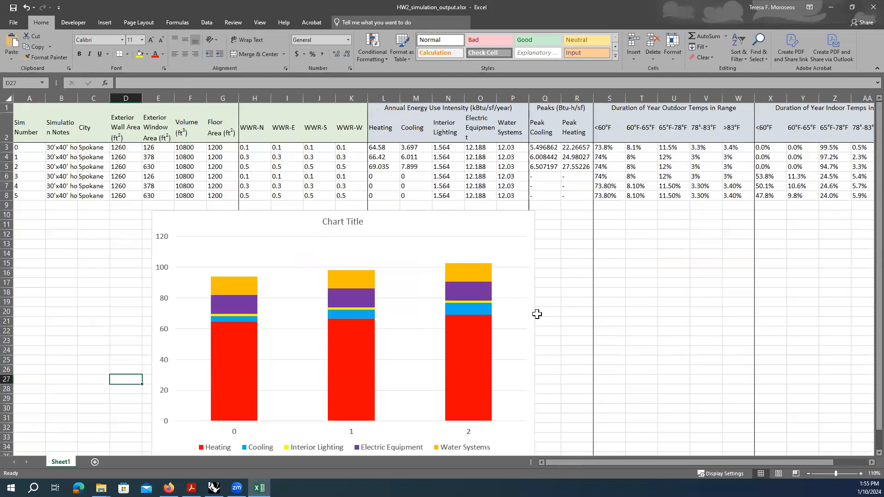
scroll(537, 316, down, 1)
drag(408, 175, 280, 170)
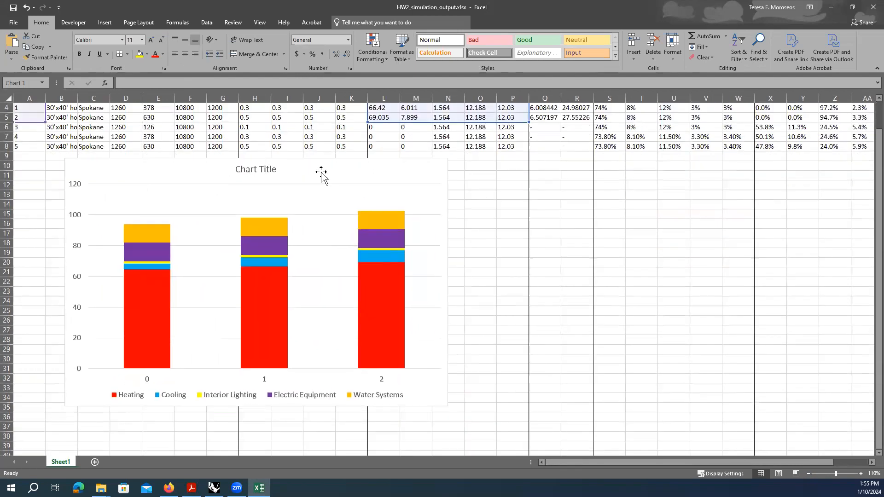
scroll(290, 221, up, 1)
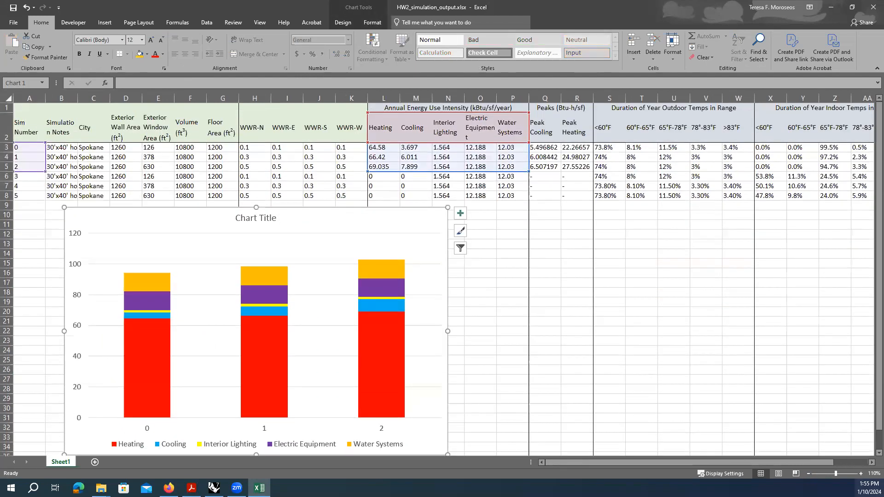
Step: Replace the chart title with "Annual Energy Use Intensity by End Use" and nudge the chart slightly
click(807, 474)
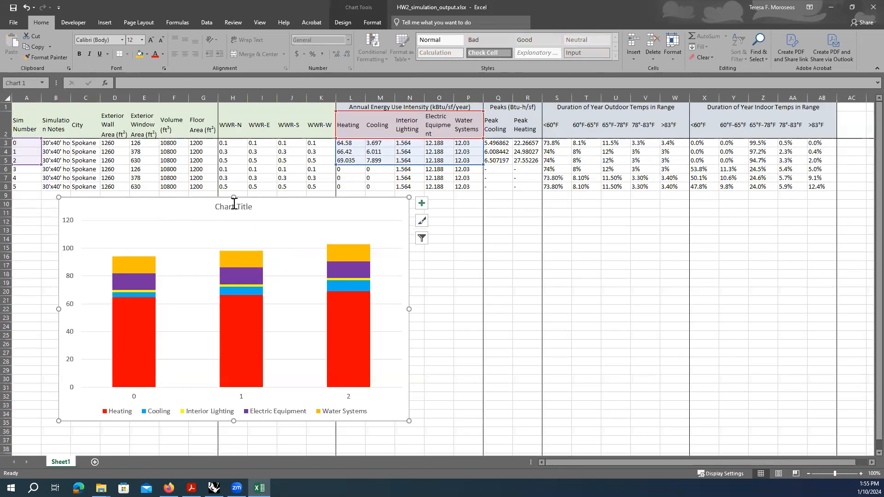
click(229, 206)
triple_click(228, 206)
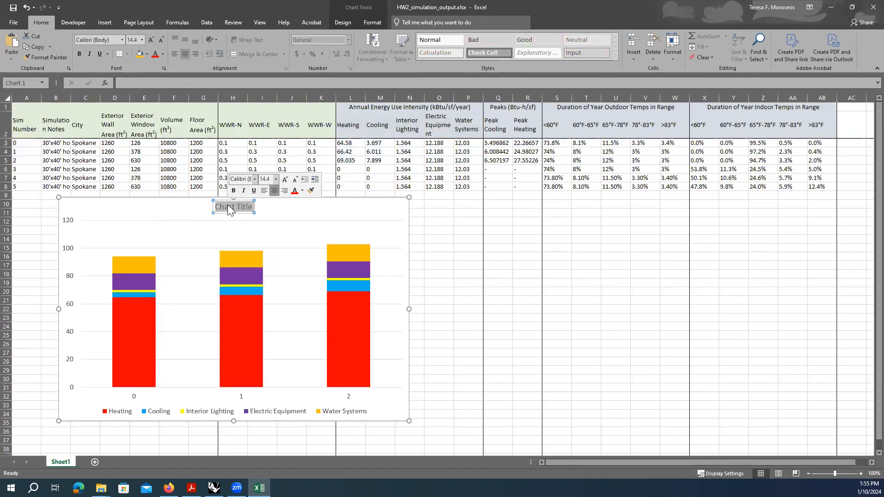
text(Annual E)
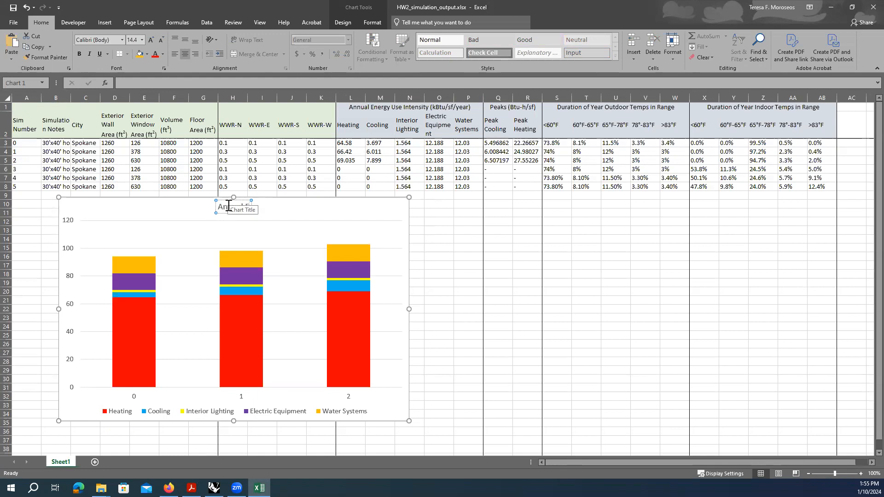
text(nergy Use Intensity)
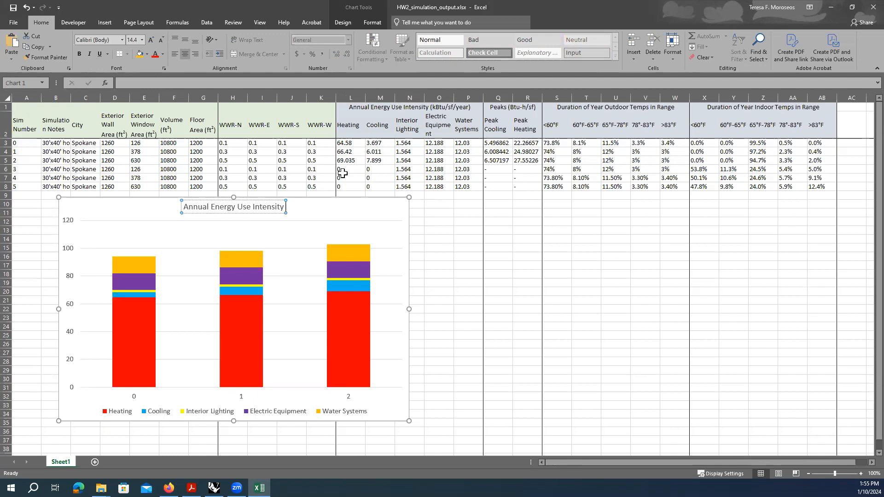
text( by End Use)
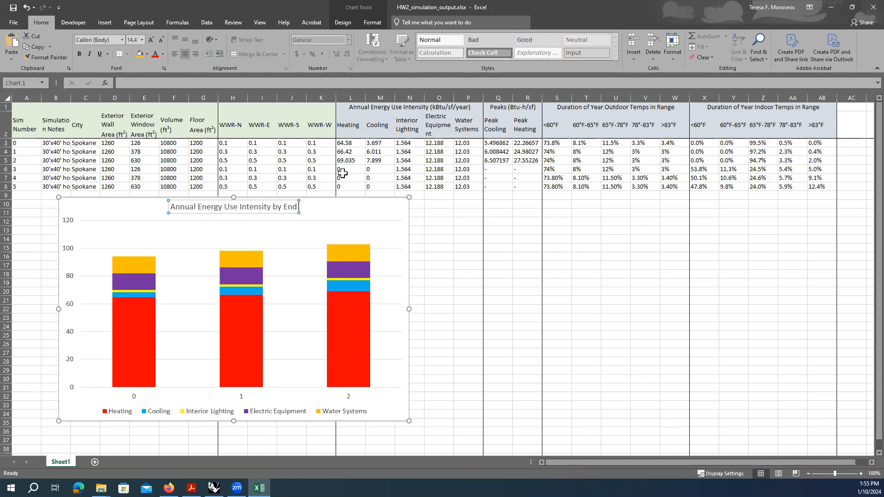
click(85, 216)
drag(84, 214, 90, 214)
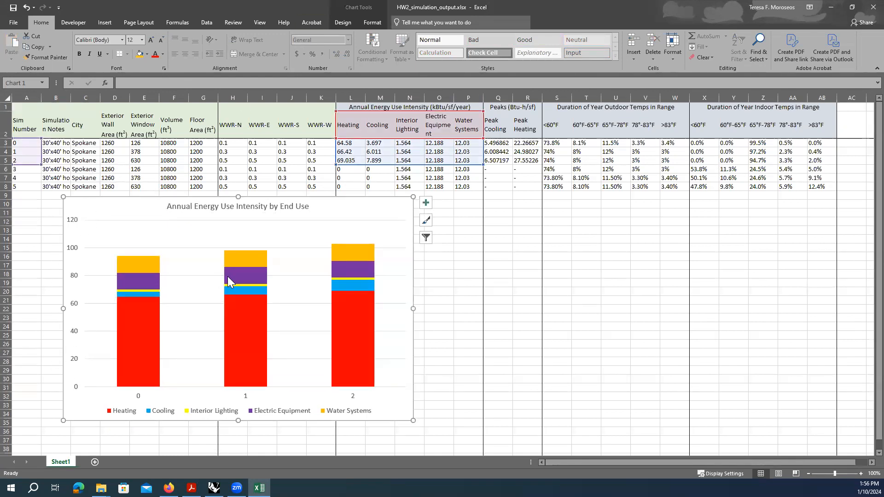
Step: Add a primary vertical axis title reading "kBtu/sf/year" to the stacked column chart
click(351, 22)
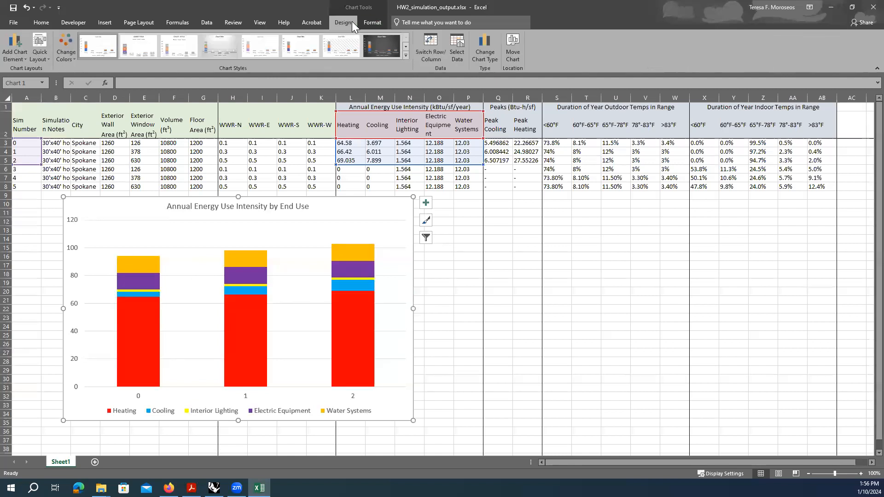
click(20, 57)
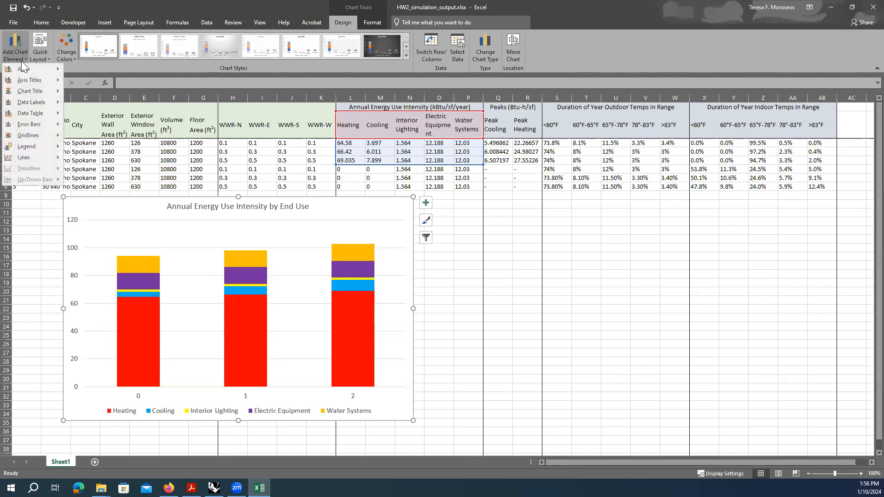
mouse_move(38, 80)
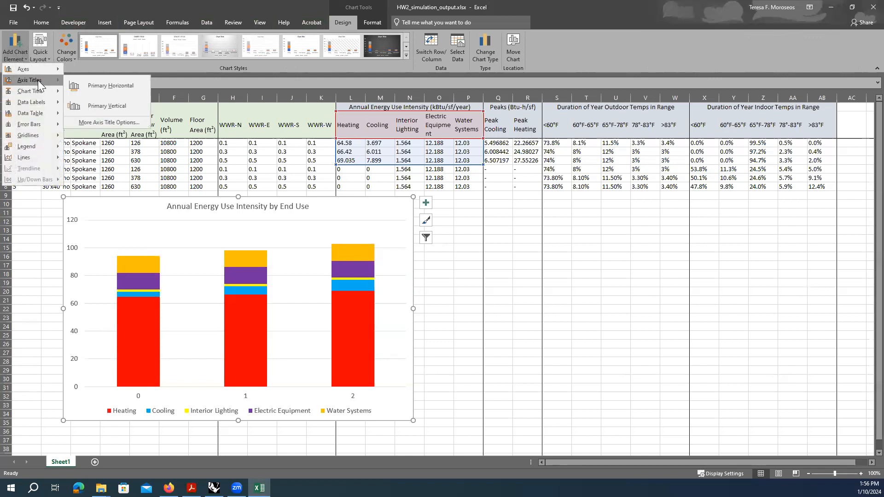
click(119, 106)
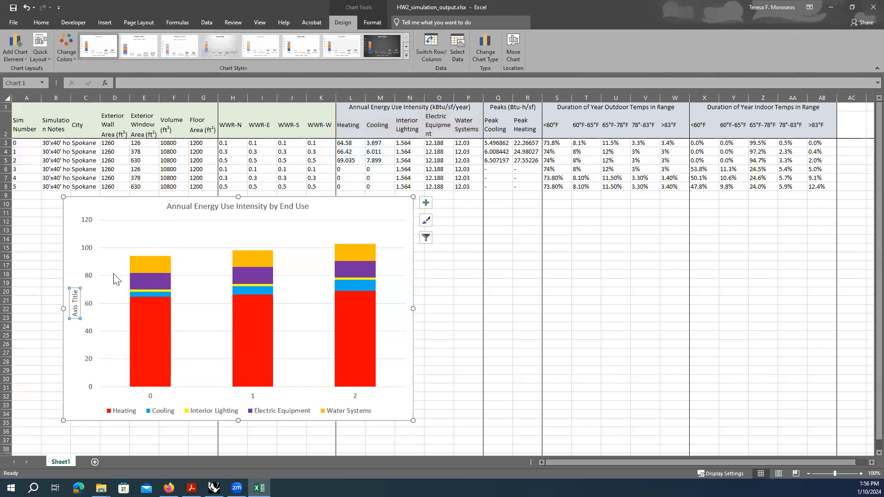
triple_click(74, 303)
text(E)
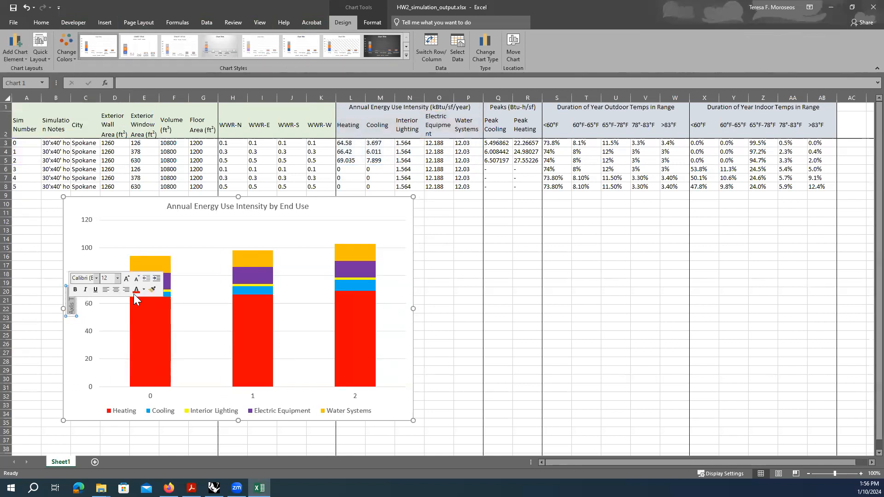
text(kB)
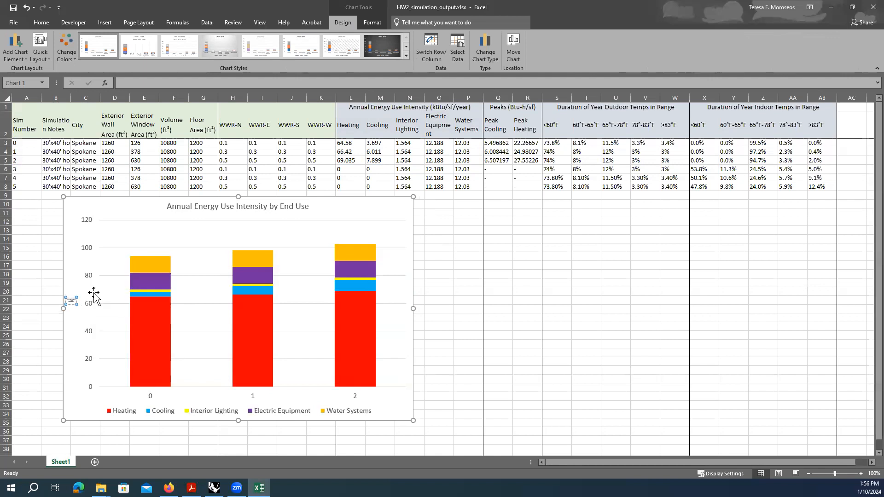
text(tu/sf/year)
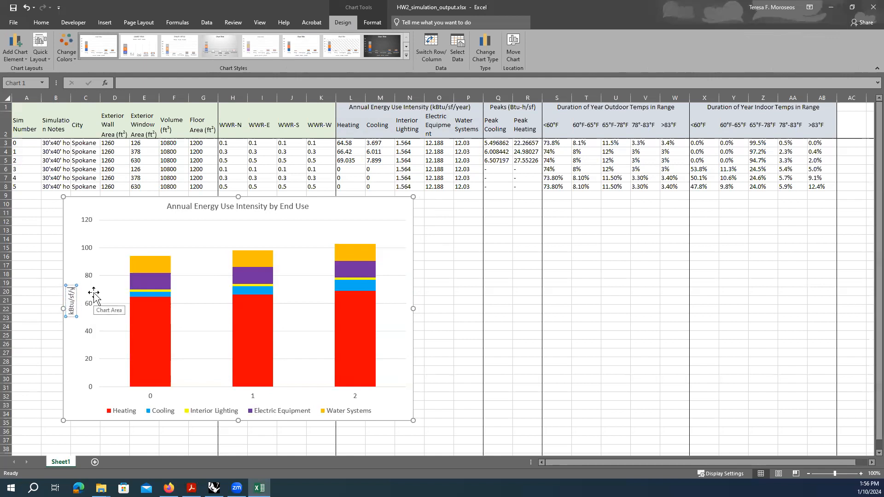
click(27, 282)
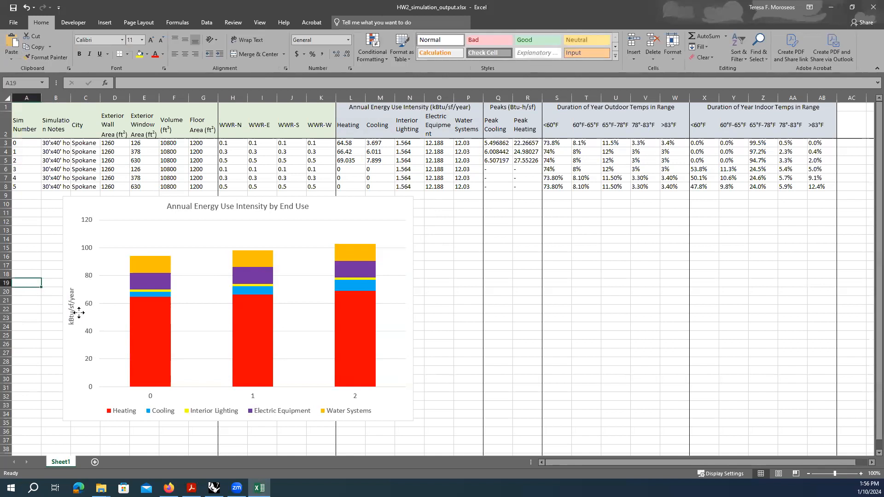
Step: Move the energy use chart to start at column B and shrink it to end within column K
click(74, 314)
drag(346, 208, 330, 206)
drag(396, 420, 322, 399)
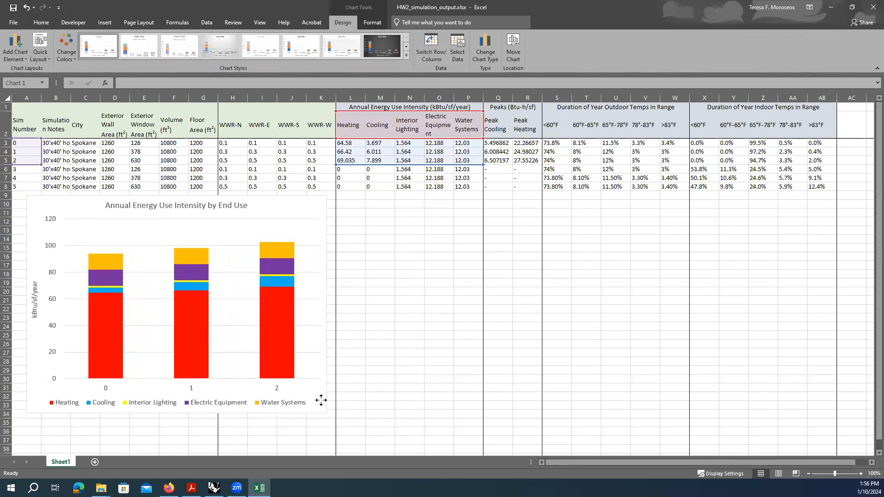
click(435, 256)
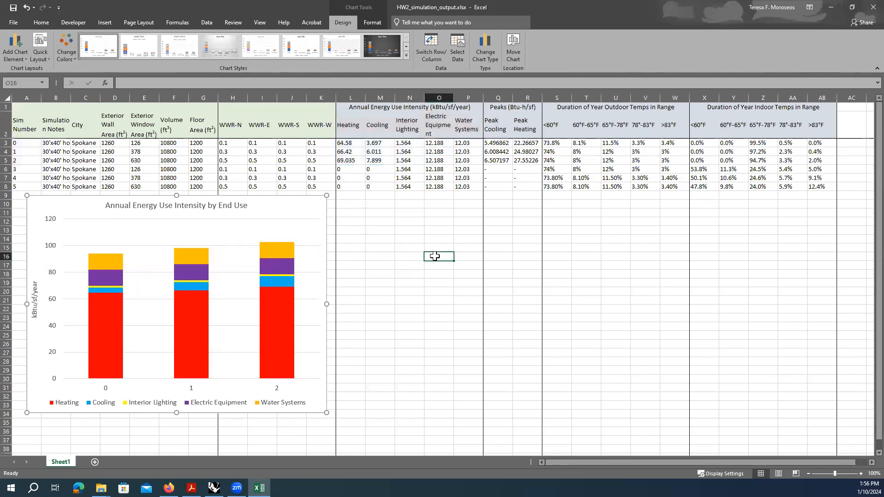
Step: Duplicate the energy use chart and place the copy beside the original, starting at column L below the results table
click(320, 203)
click(416, 215)
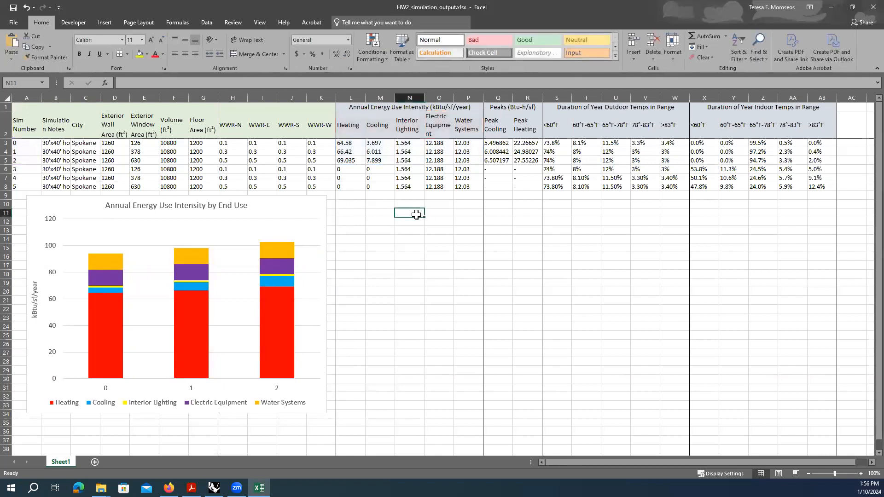
click(443, 221)
click(377, 204)
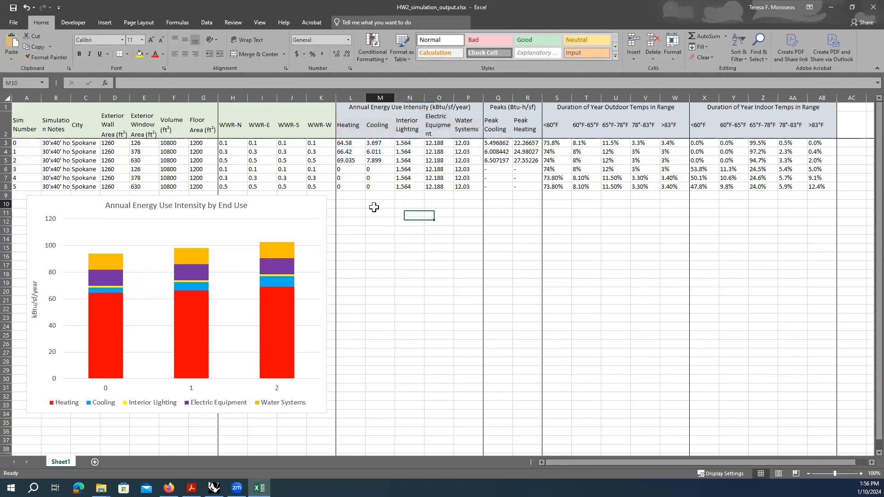
click(315, 205)
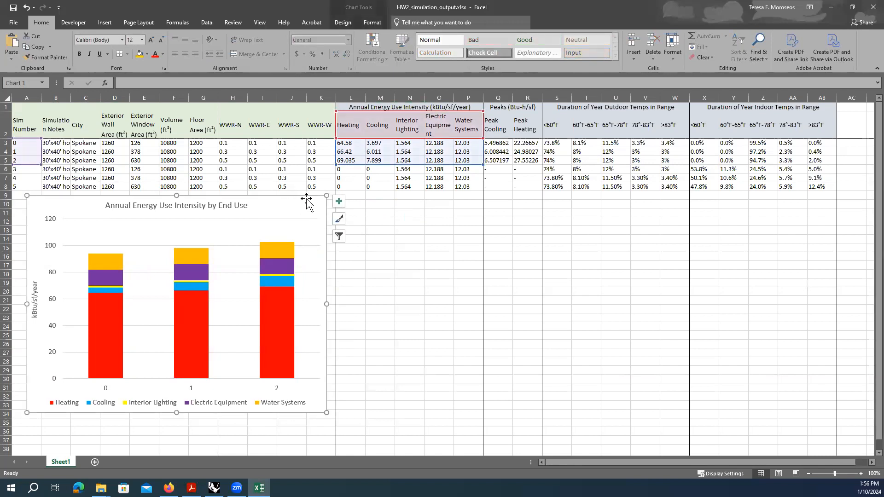
click(380, 205)
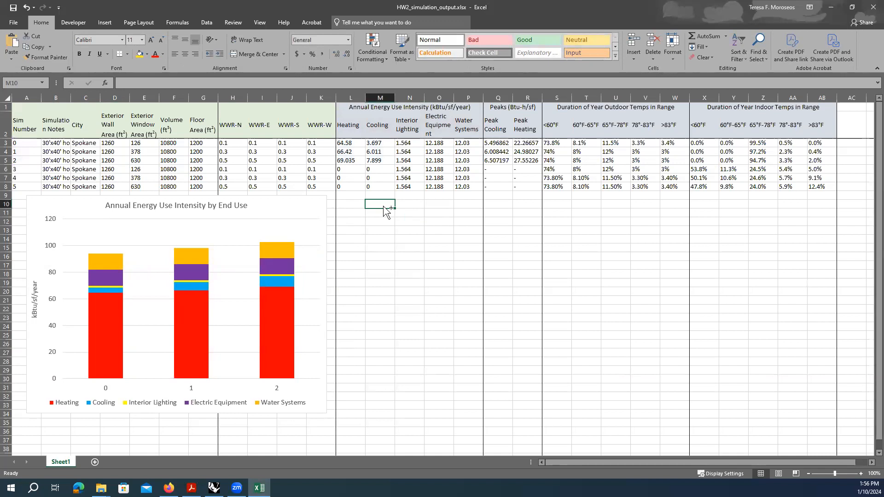
key(ctrl+v)
drag(390, 201, 363, 199)
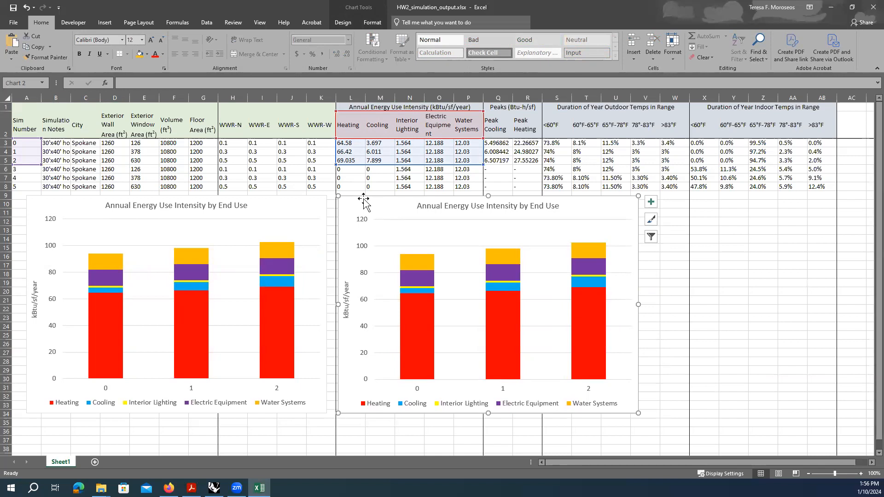
drag(363, 199, 367, 197)
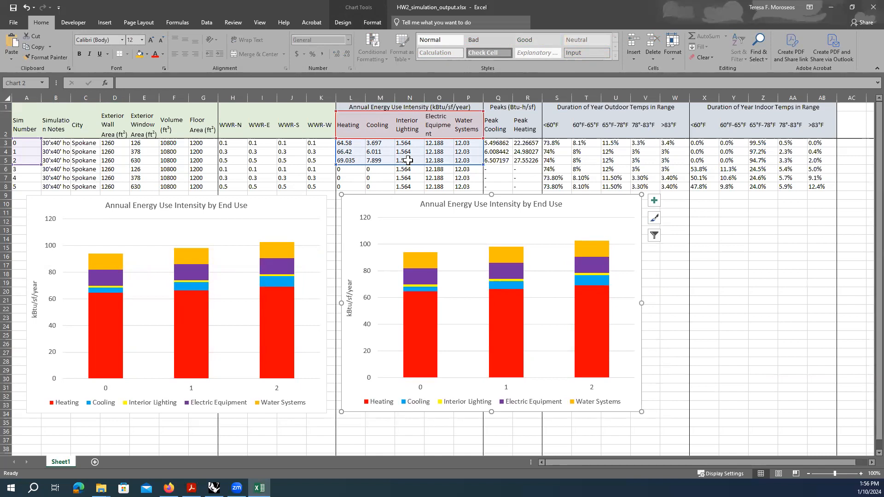
Step: Change the copied chart's data range to the Peak Cooling and Peak Heating columns for simulations 0–2 and align it with column L
mouse_move(408, 162)
mouse_down()
mouse_move(464, 163)
mouse_move(412, 162)
mouse_up()
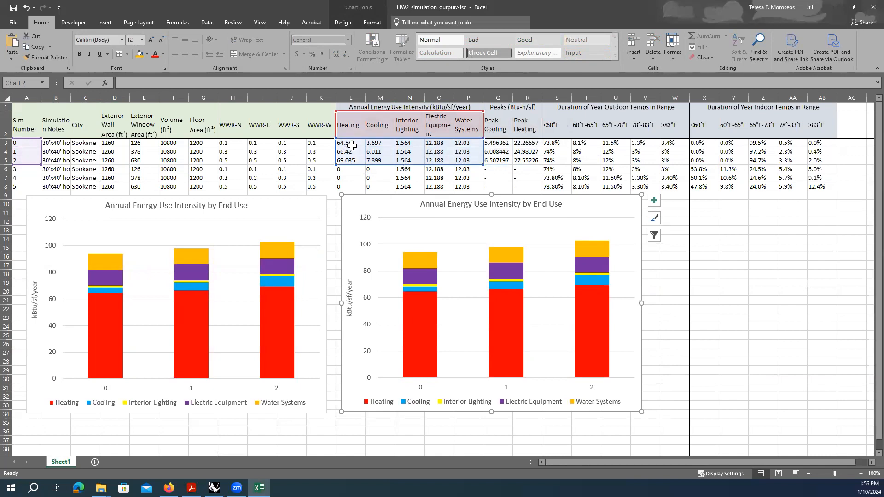
click(331, 197)
click(375, 205)
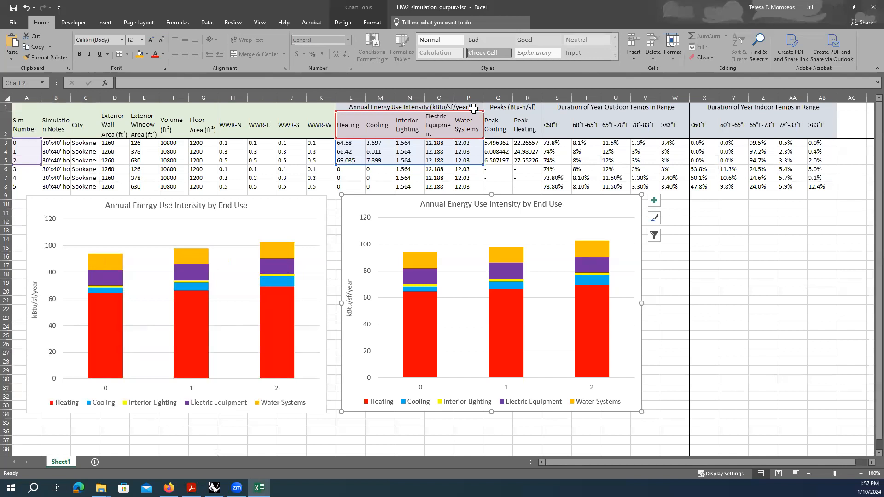
drag(482, 110, 536, 113)
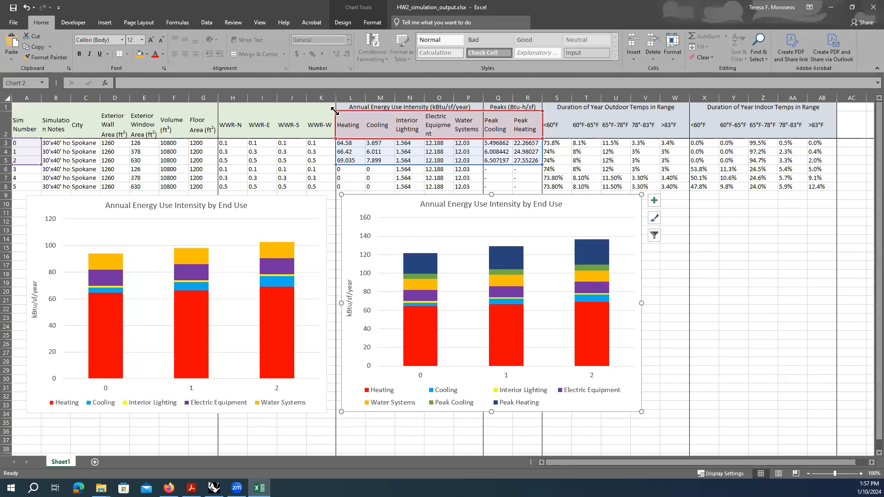
drag(355, 112, 488, 115)
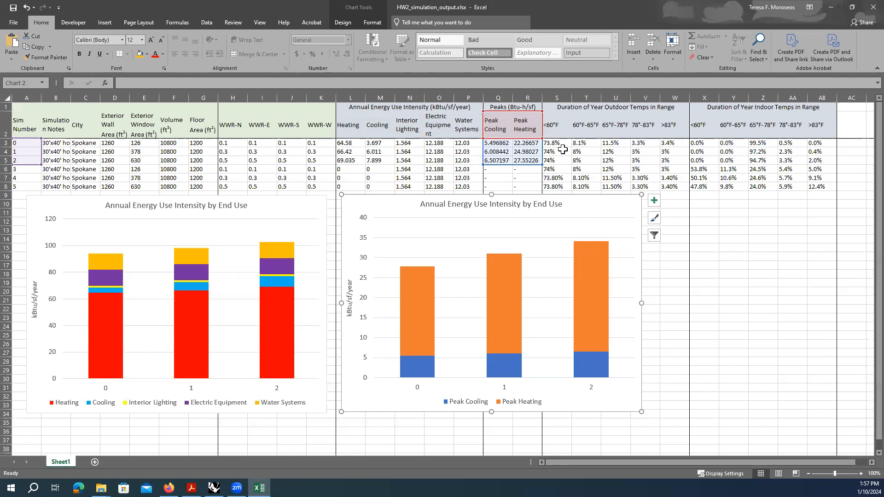
drag(372, 202, 367, 203)
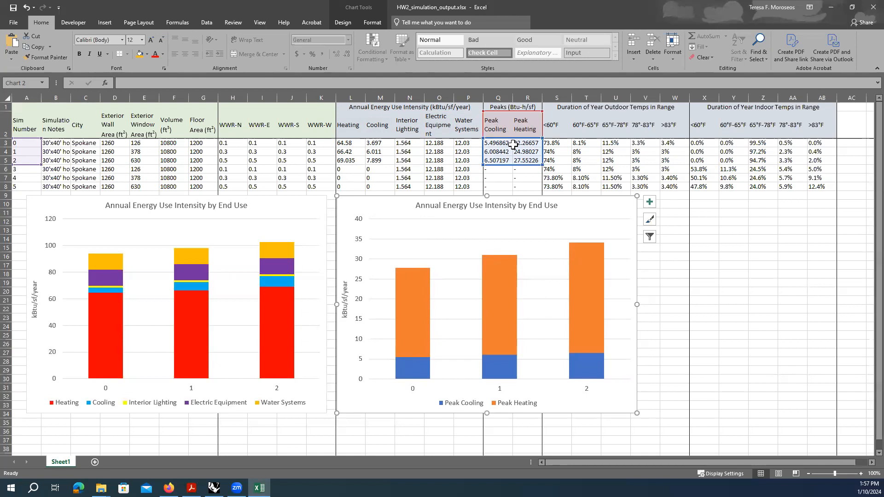
Step: Replace the copied chart's vertical axis title with "Btu-h/sf"
click(469, 406)
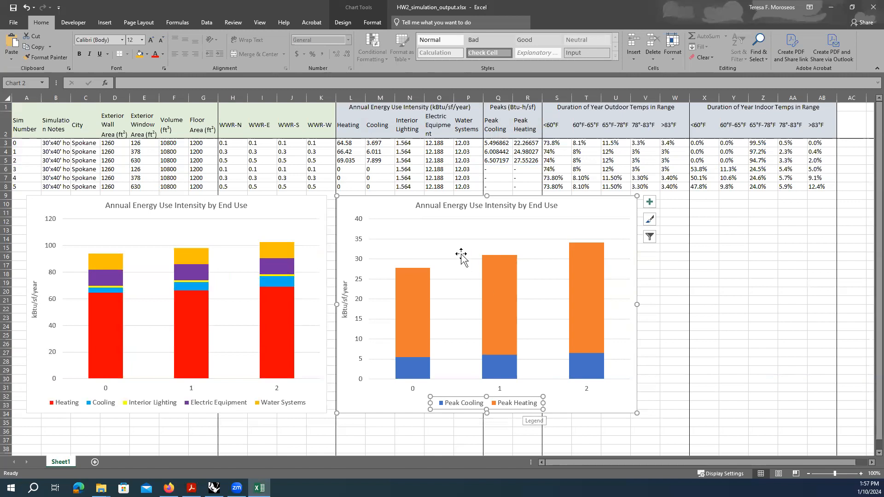
click(416, 193)
click(429, 207)
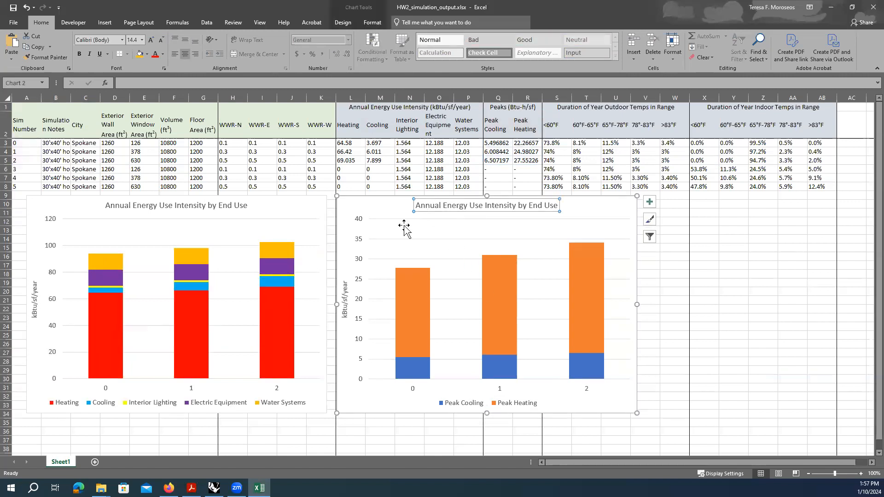
click(348, 292)
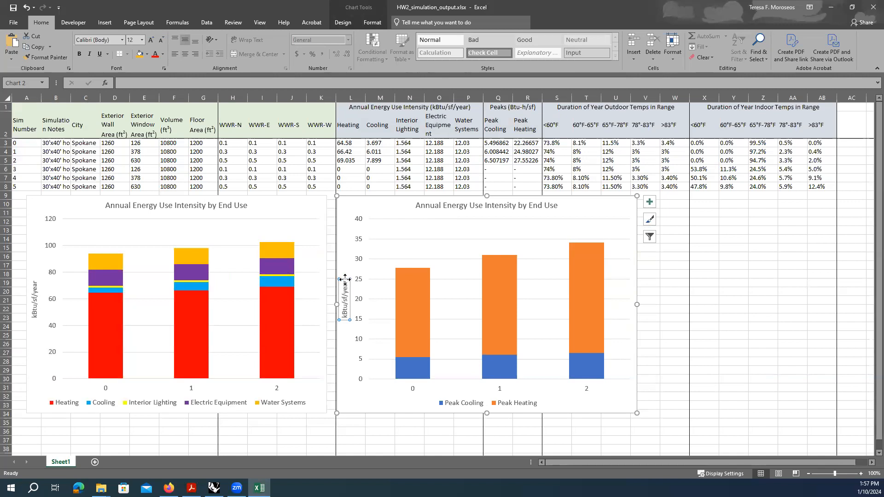
triple_click(345, 284)
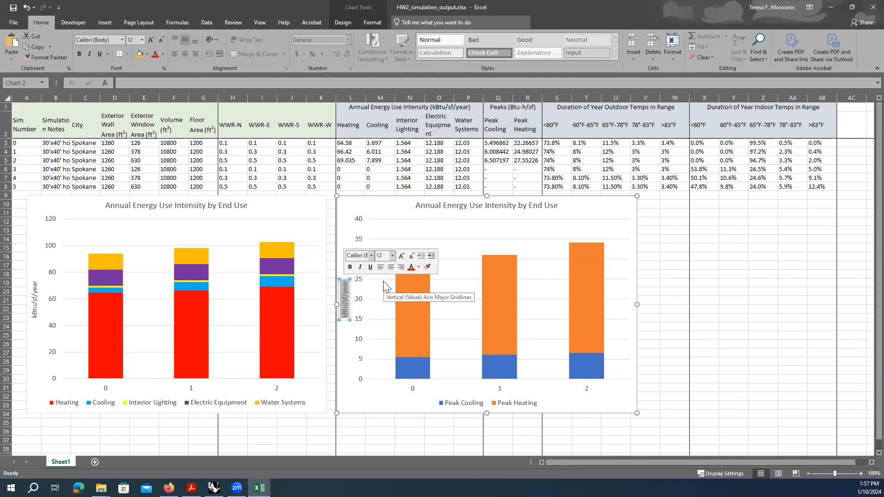
text(Bt)
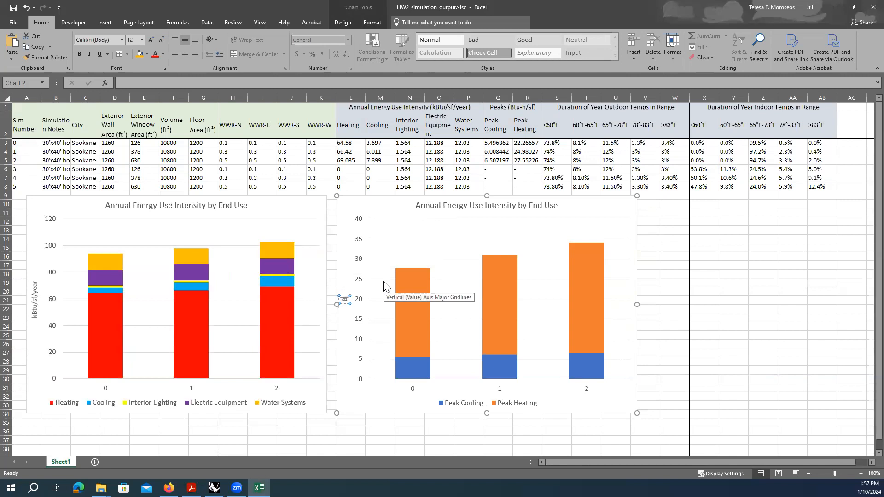
text(u-h/sf)
click(501, 110)
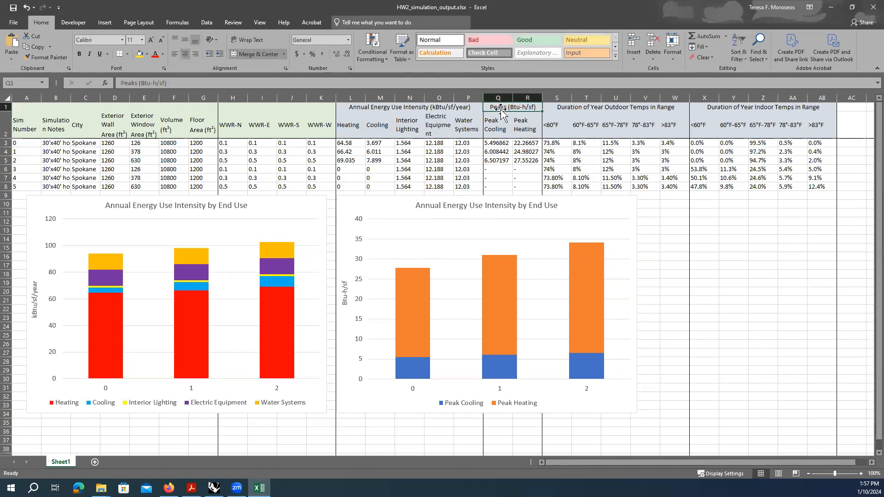
Step: Replace the copied chart's title with "Peak Heating & Cooling"
double_click(474, 206)
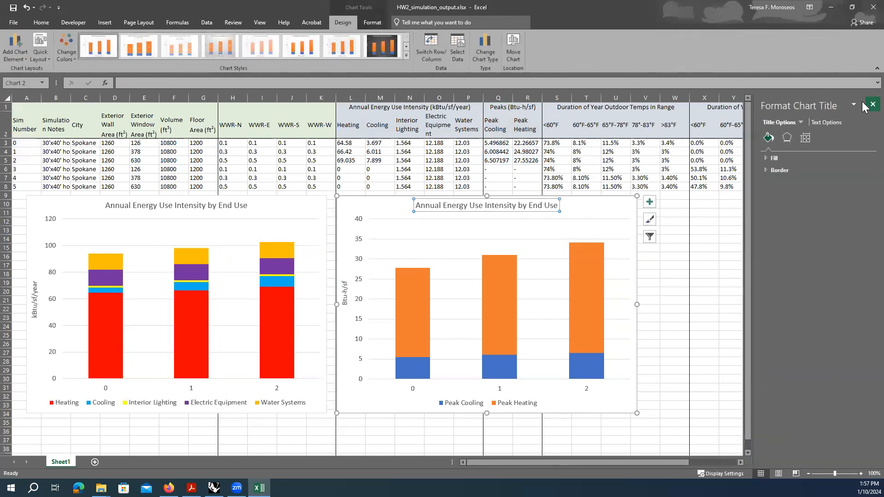
click(871, 104)
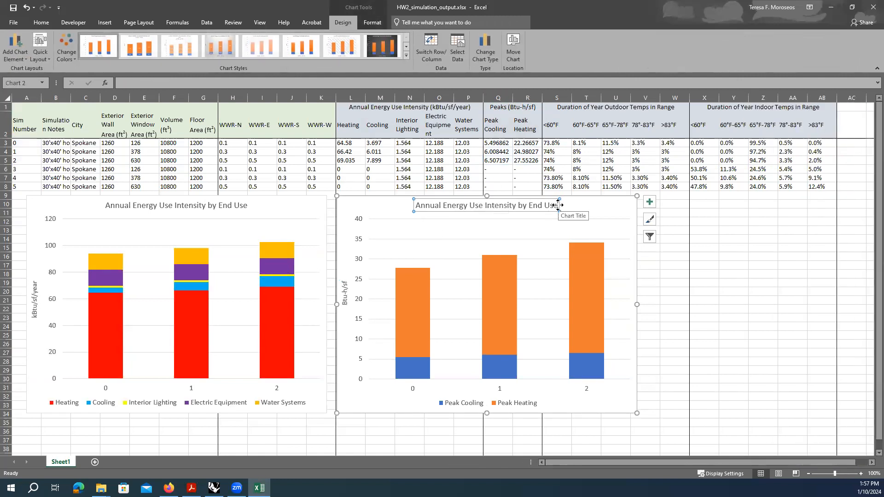
drag(557, 205, 399, 203)
text(Peak Heating & Cooling)
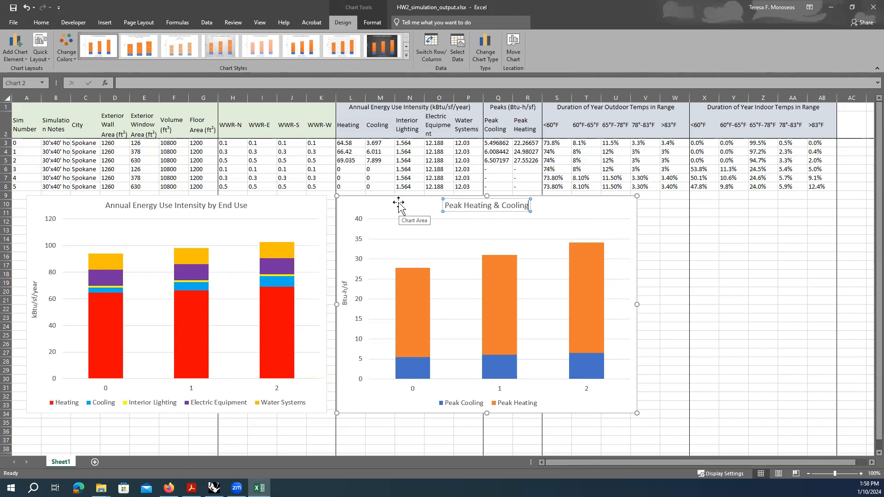
Step: Fill the Peak Heating series with the standard red color
click(496, 325)
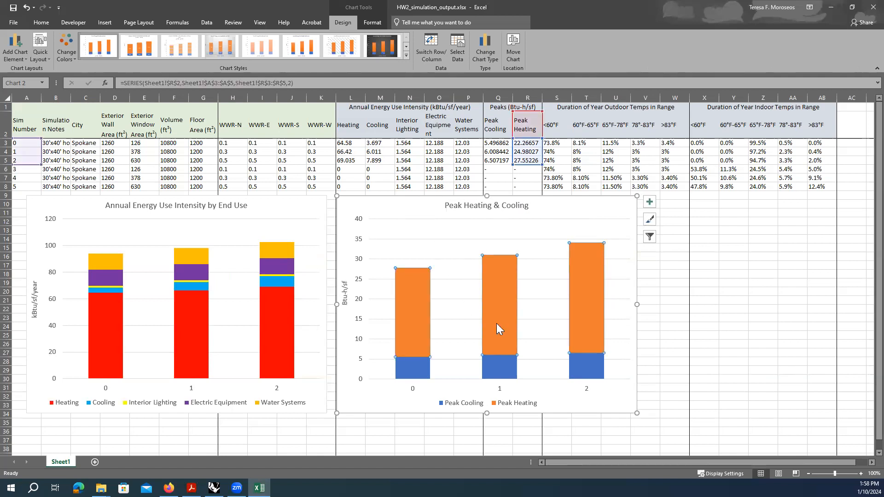
click(364, 23)
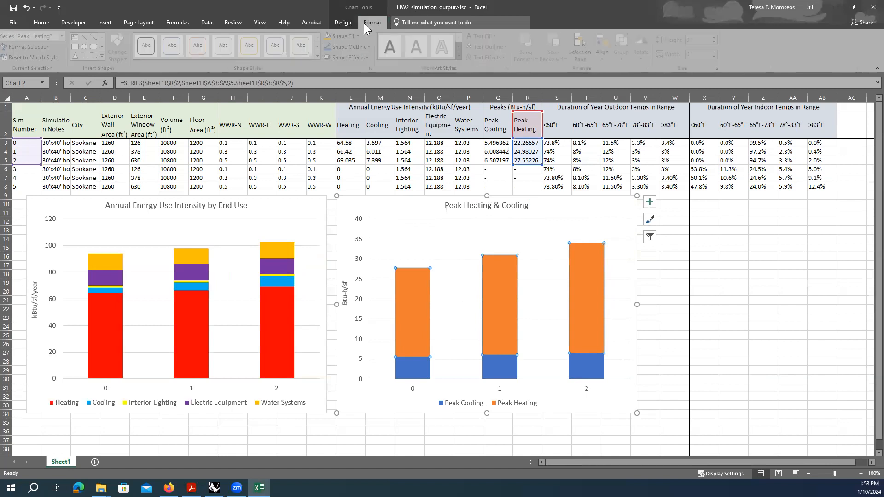
click(349, 35)
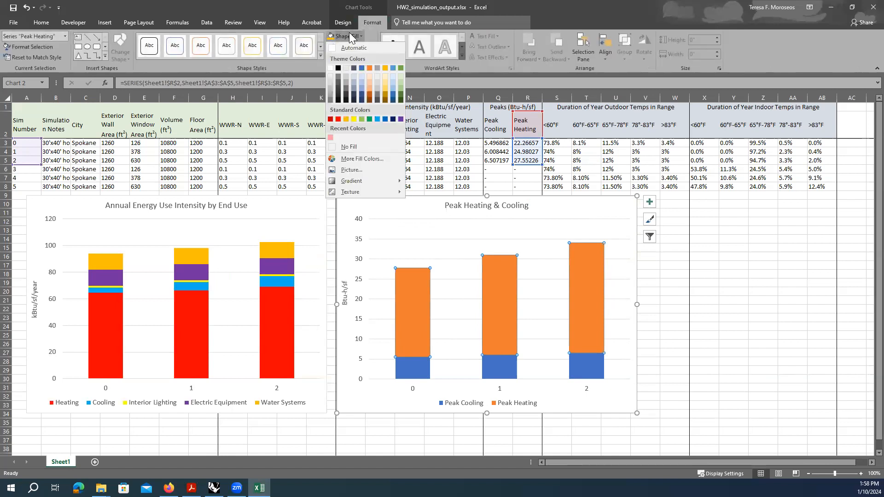
click(338, 119)
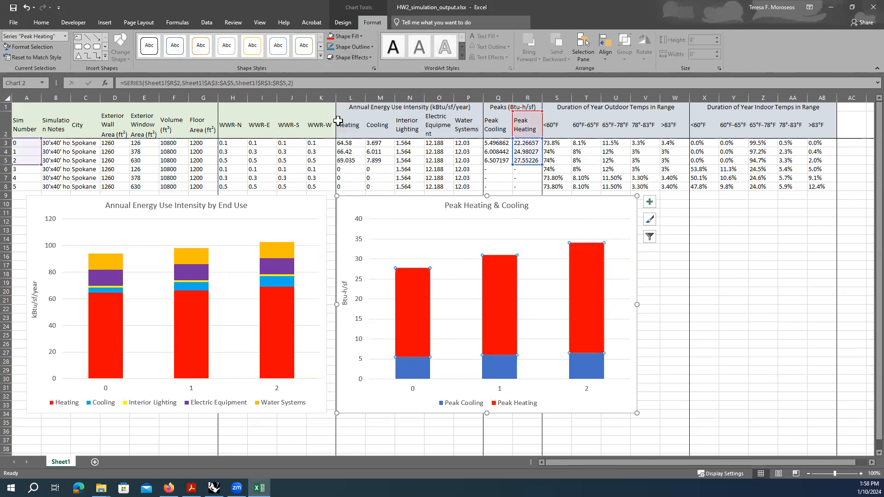
click(548, 211)
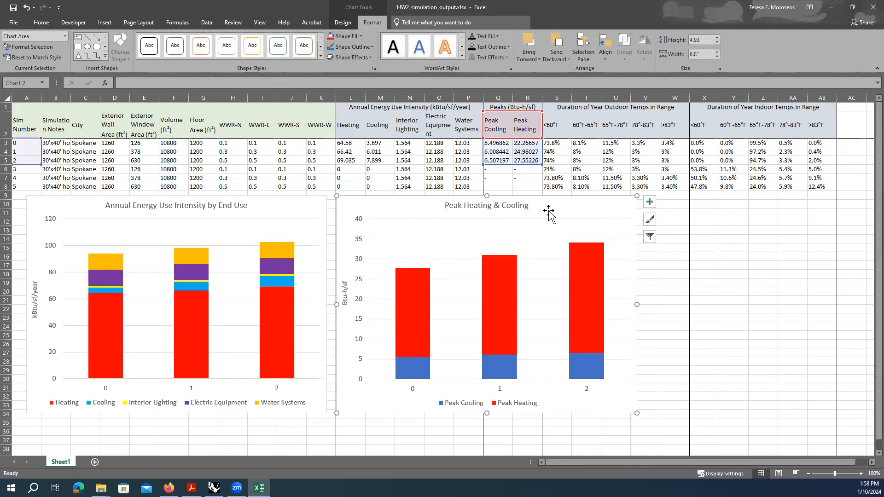
click(700, 287)
Step: Change the Peak Heating & Cooling chart to a Clustered Column type and narrow the chart slightly
click(588, 213)
click(344, 23)
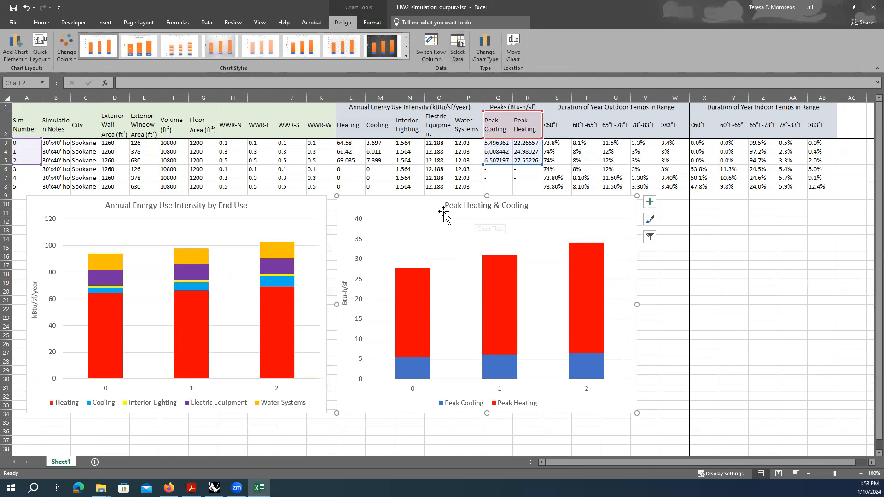
click(489, 57)
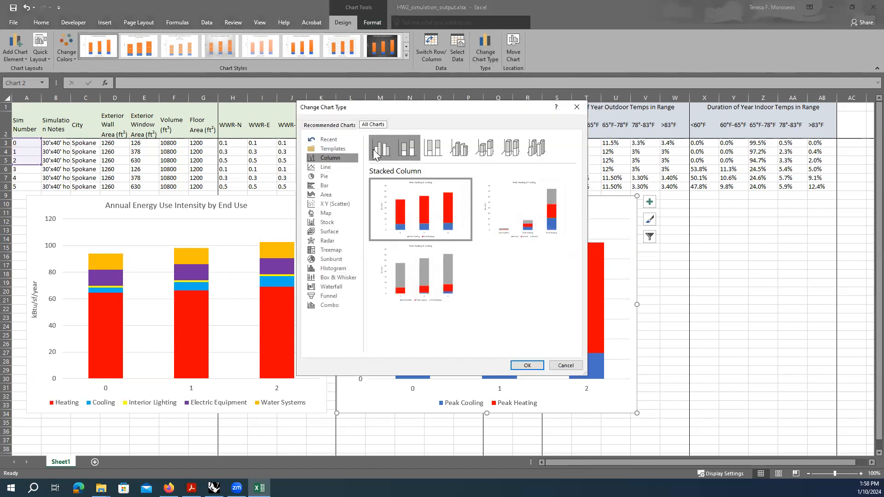
click(380, 156)
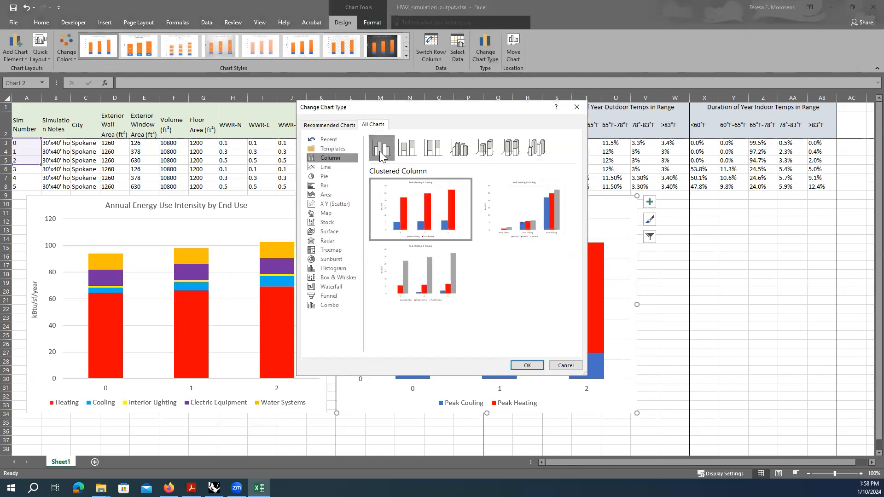
click(527, 365)
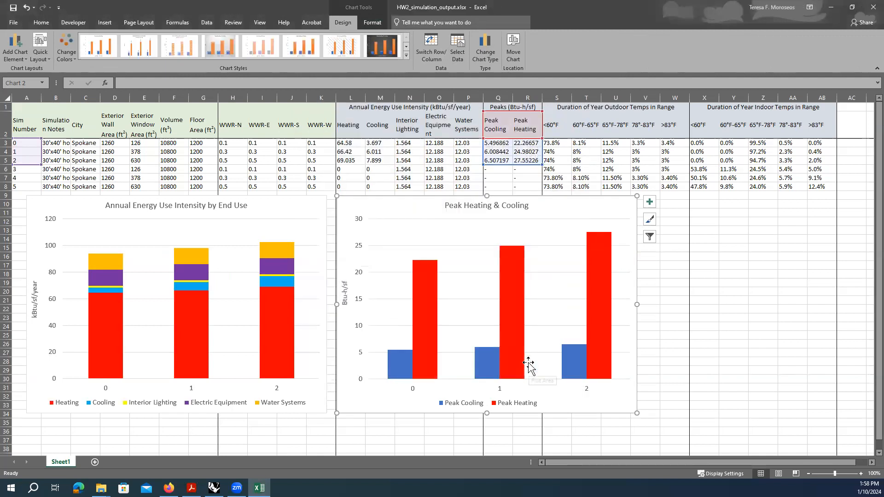
drag(592, 405, 622, 413)
click(590, 407)
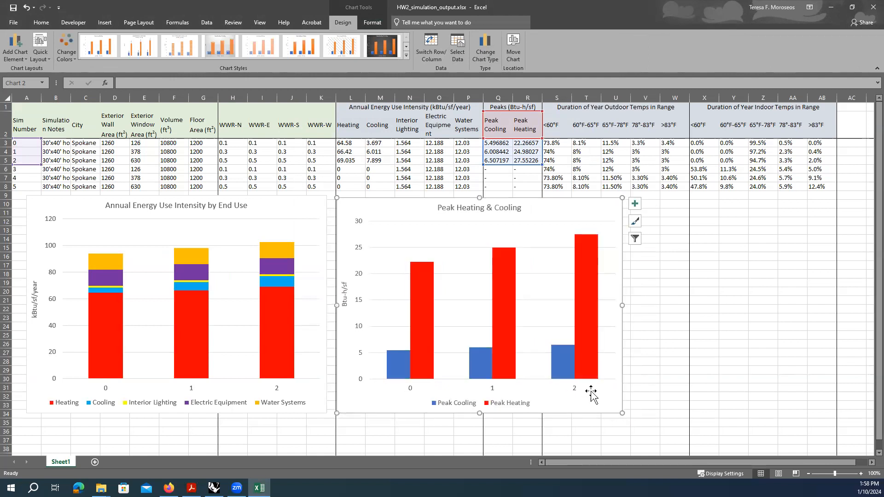
Step: Extend the Annual Energy Use Intensity chart's data range down to row 8 to include simulations 3, 4 and 5
click(282, 206)
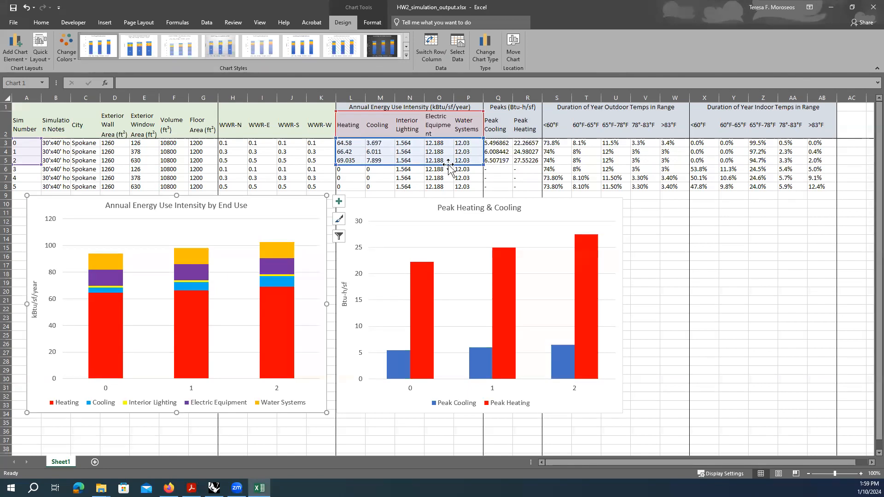
drag(411, 171, 467, 187)
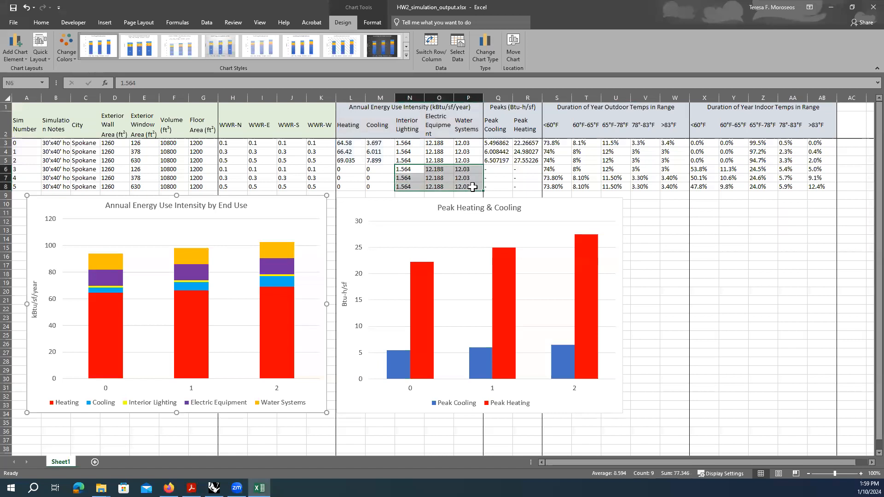
click(298, 198)
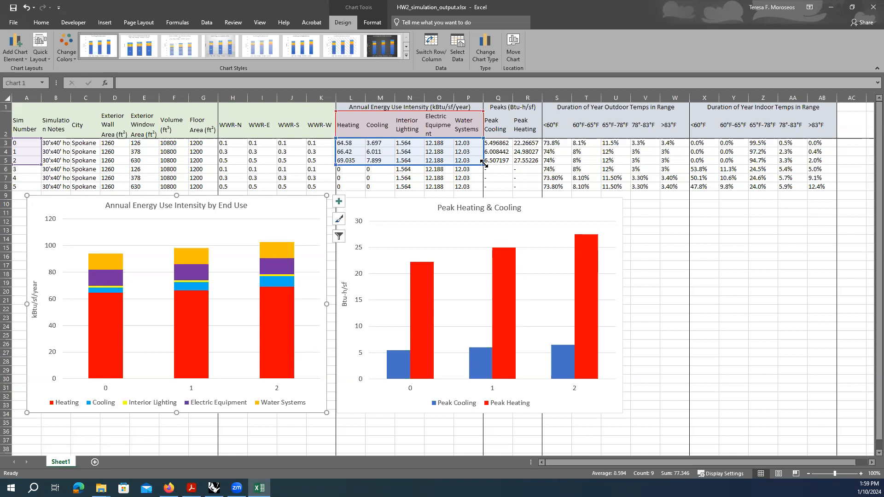
drag(483, 164, 482, 187)
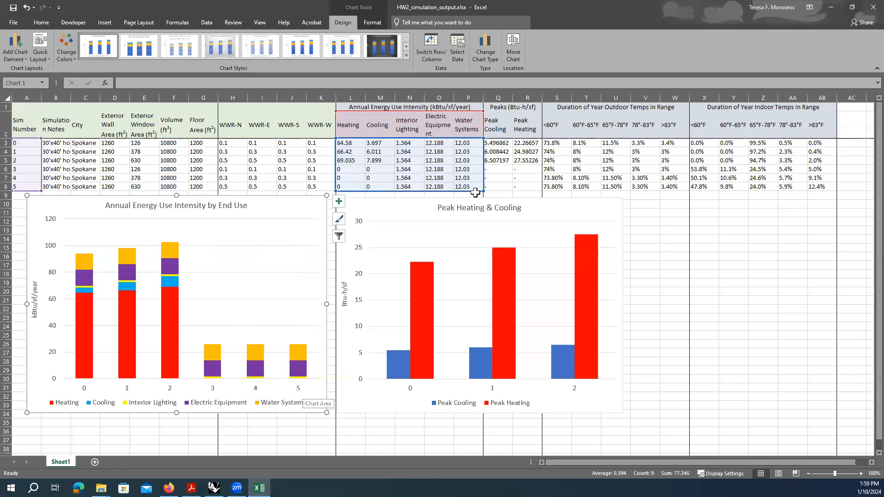
drag(484, 191, 483, 164)
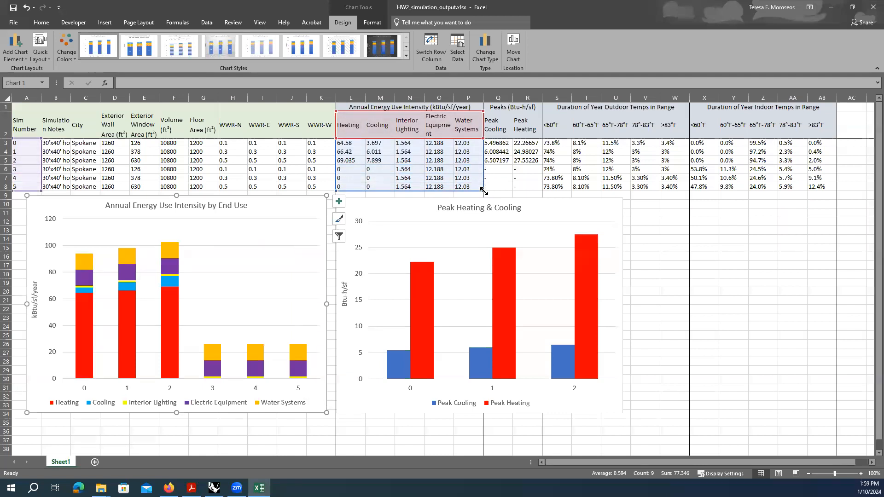
drag(482, 190, 483, 175)
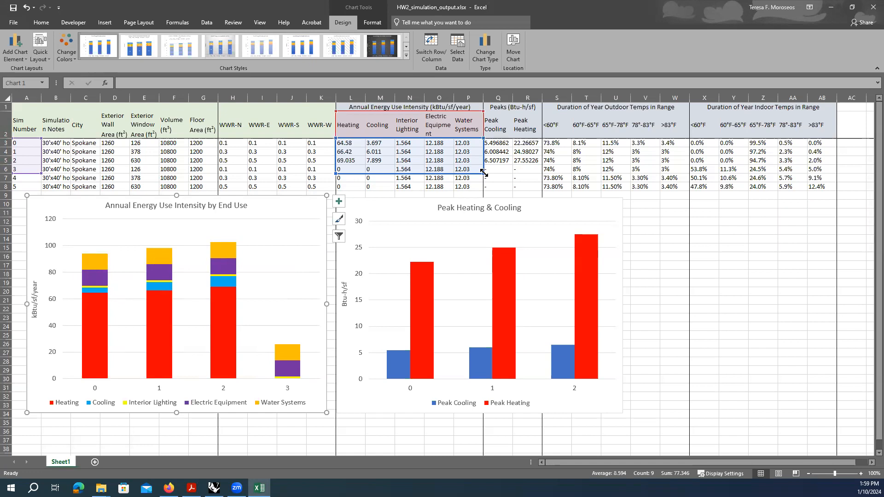
drag(483, 172, 482, 190)
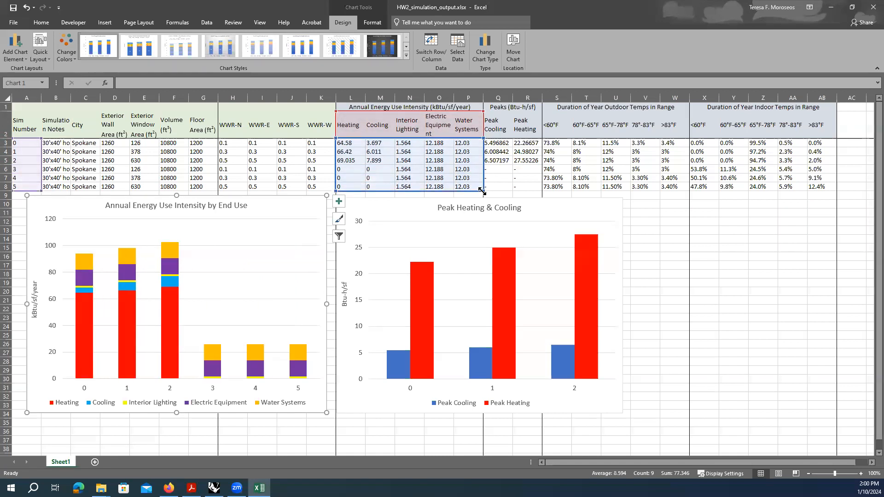
Step: Shrink both charts to end around row 31, with the energy use chart ending in column I and the peak chart spanning columns J to Q
drag(394, 205, 387, 202)
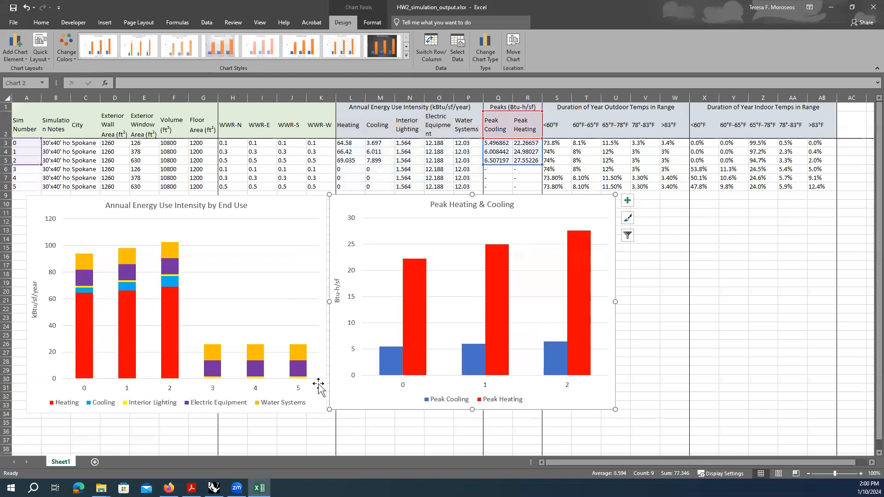
click(319, 387)
drag(325, 411, 270, 394)
drag(347, 398, 294, 399)
drag(561, 411, 508, 391)
click(586, 351)
click(504, 390)
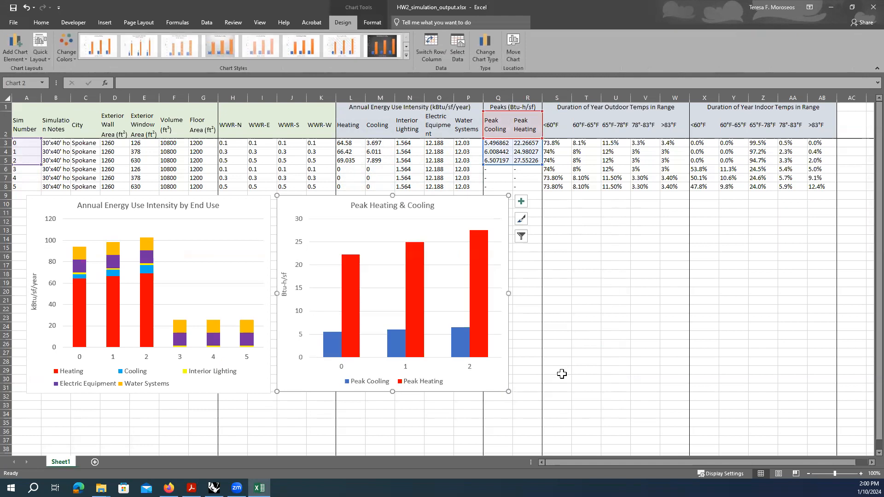
click(567, 353)
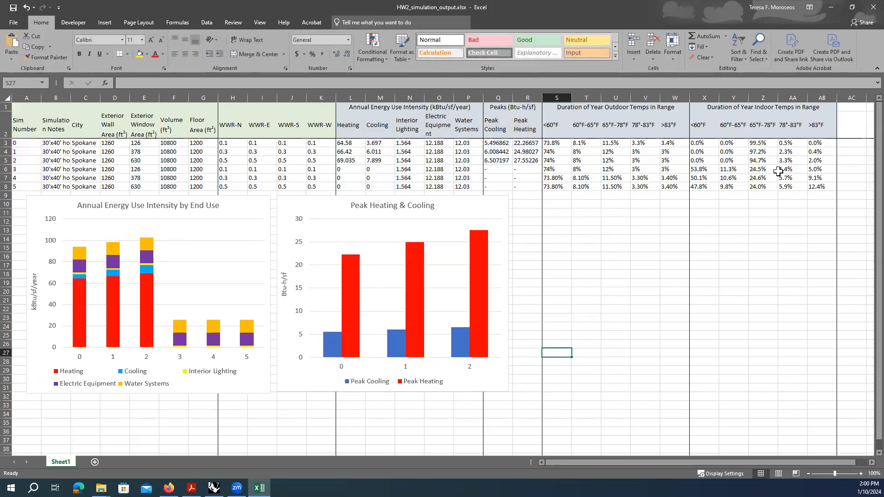
Step: Insert a 2-D stacked column chart from the indoor temperature range data, headers included, in X2:AB8
click(458, 205)
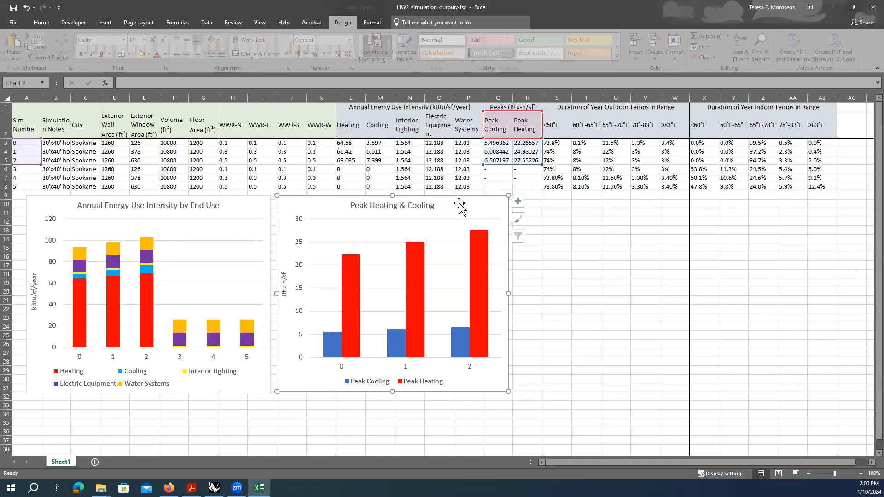
click(607, 220)
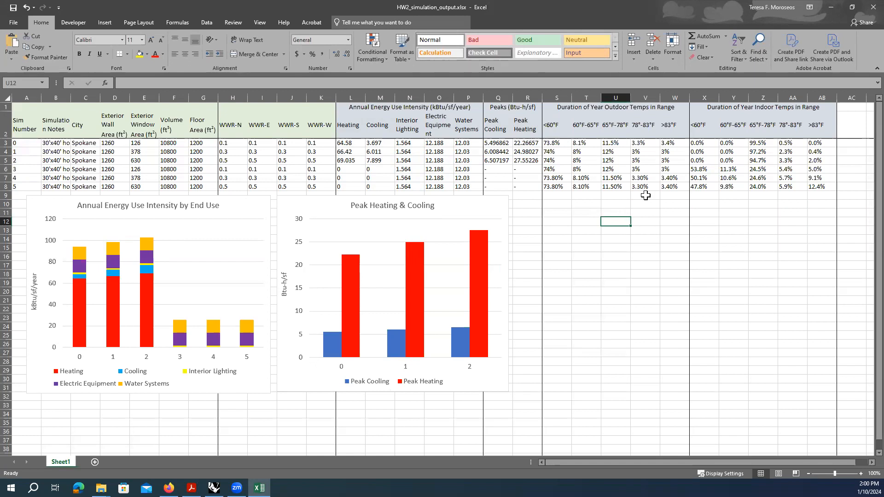
click(700, 129)
drag(703, 132, 826, 185)
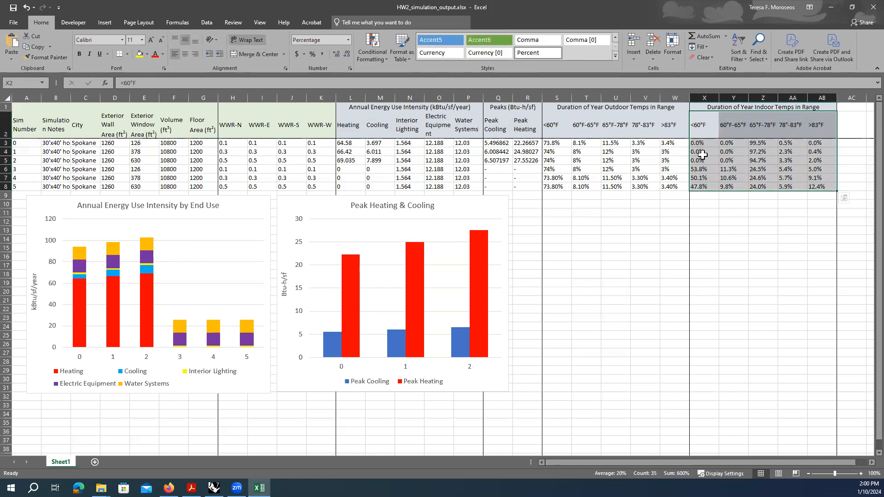
click(701, 133)
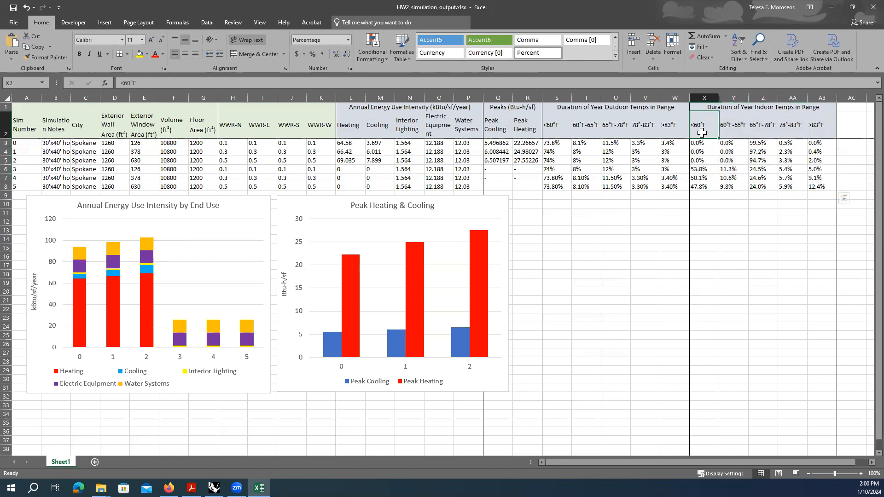
drag(701, 133, 826, 188)
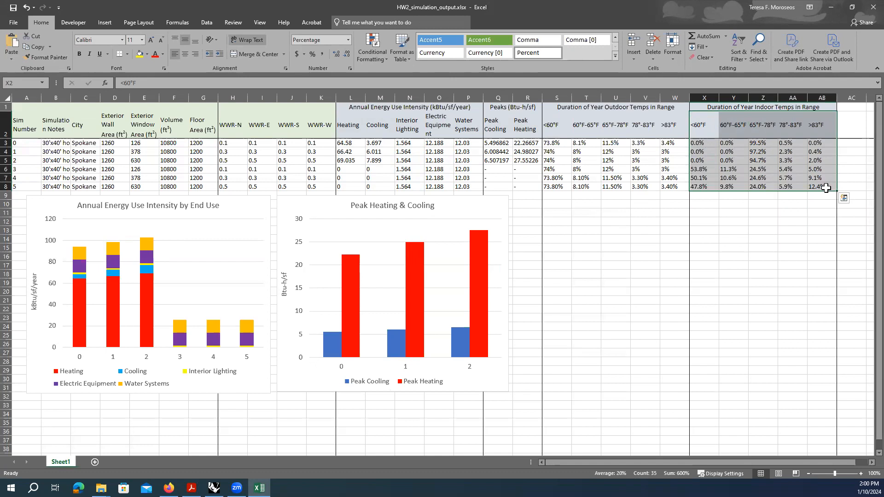
click(105, 24)
click(399, 36)
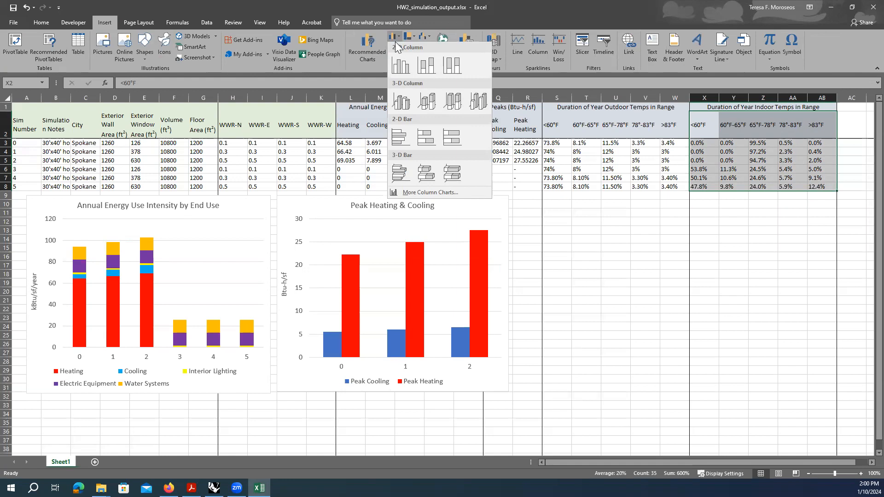
click(428, 67)
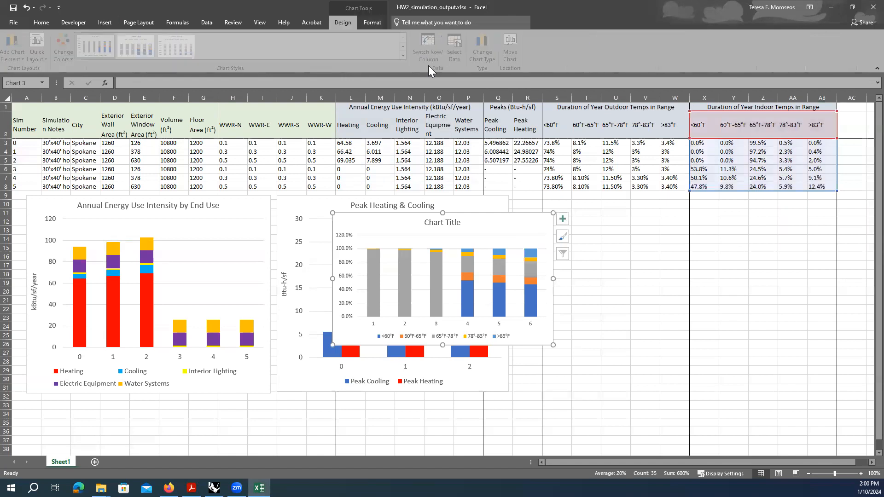
Step: Place the new chart beside the Peak Heating & Cooling chart and enlarge it to span columns R to AB, rows 9 to about 30
drag(488, 224, 702, 222)
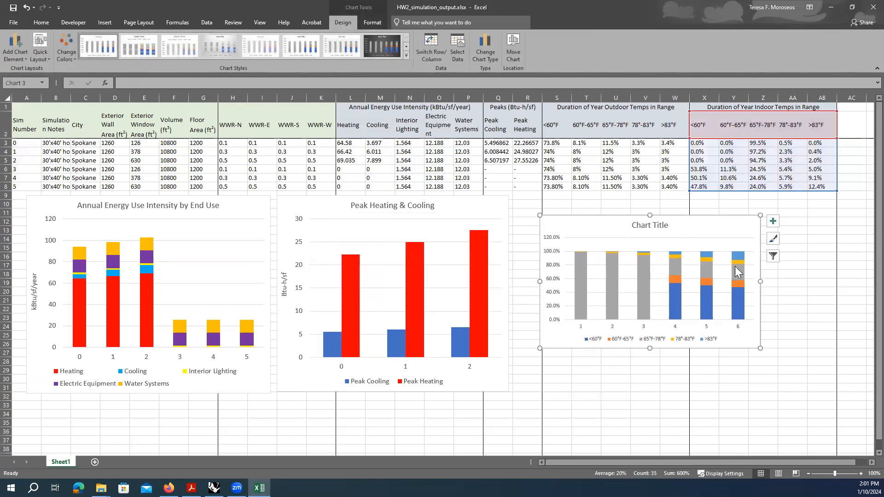
drag(760, 348, 835, 391)
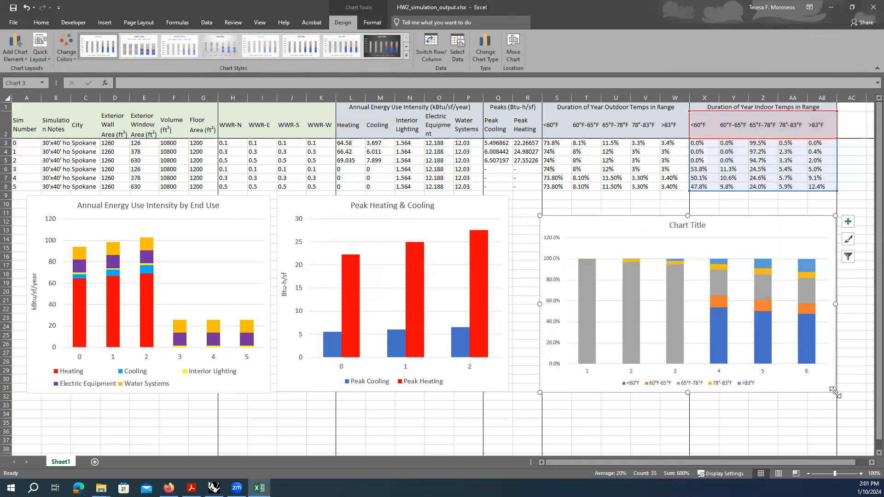
drag(656, 223, 638, 202)
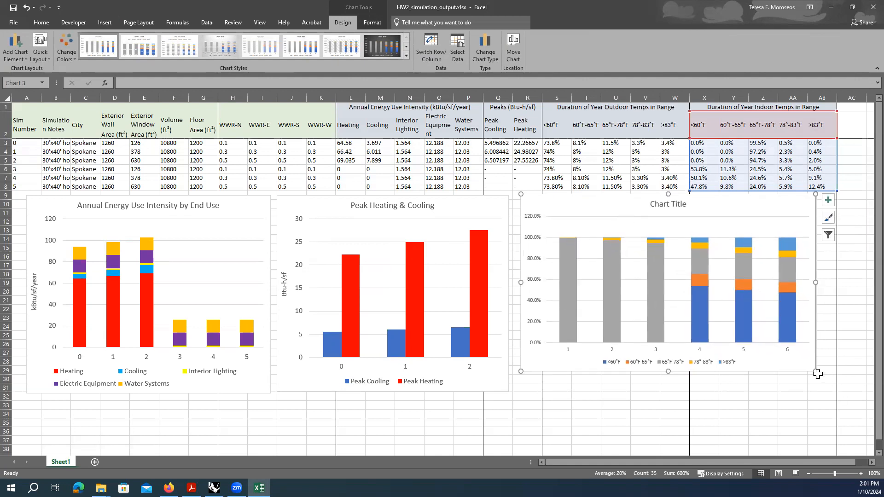
drag(814, 372, 825, 384)
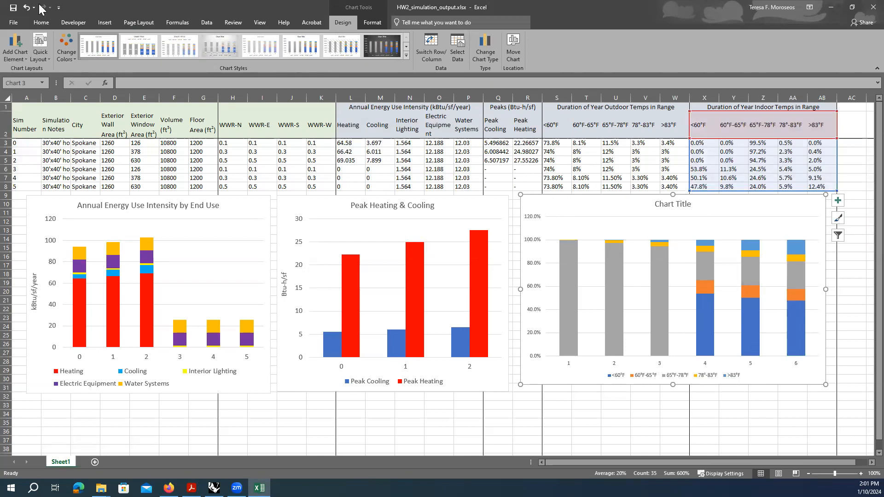
Step: Set the indoor temperature chart's font size to 12 and nudge the chart slightly down to line up with its neighbor
click(41, 22)
click(141, 40)
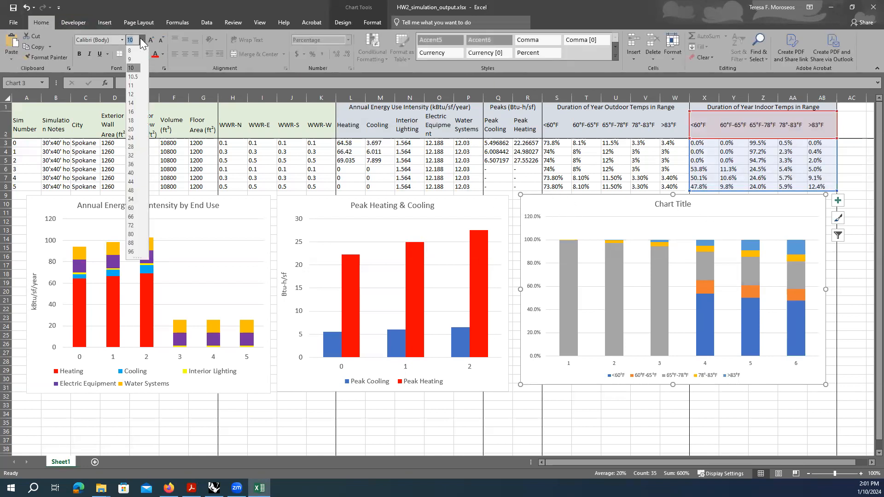
click(134, 94)
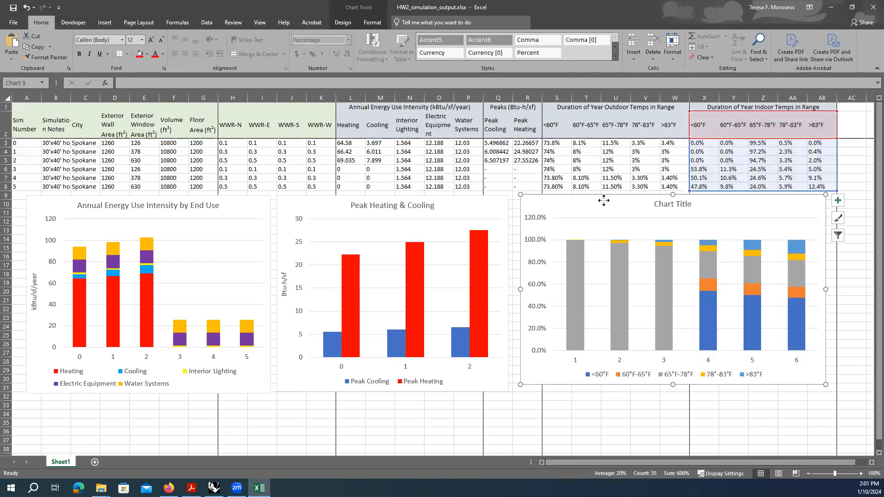
drag(603, 200, 604, 203)
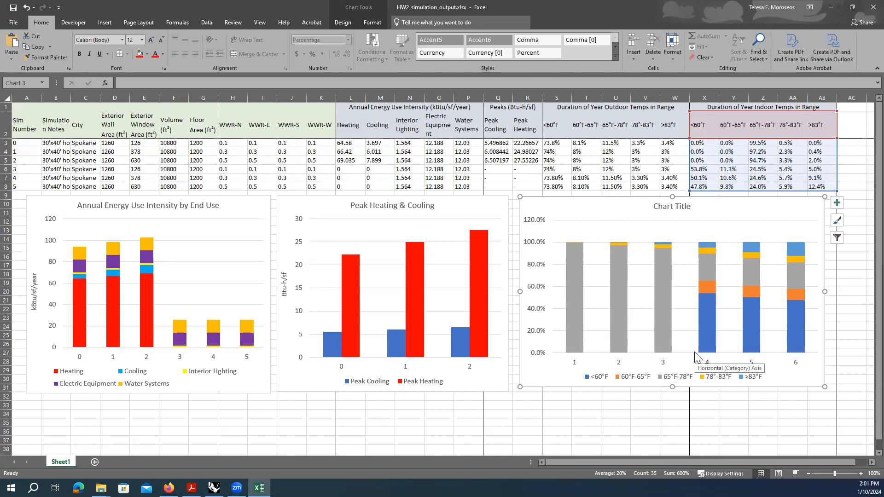
Step: Fill the <60°F series with the palest tint of the lighter theme blue
click(706, 334)
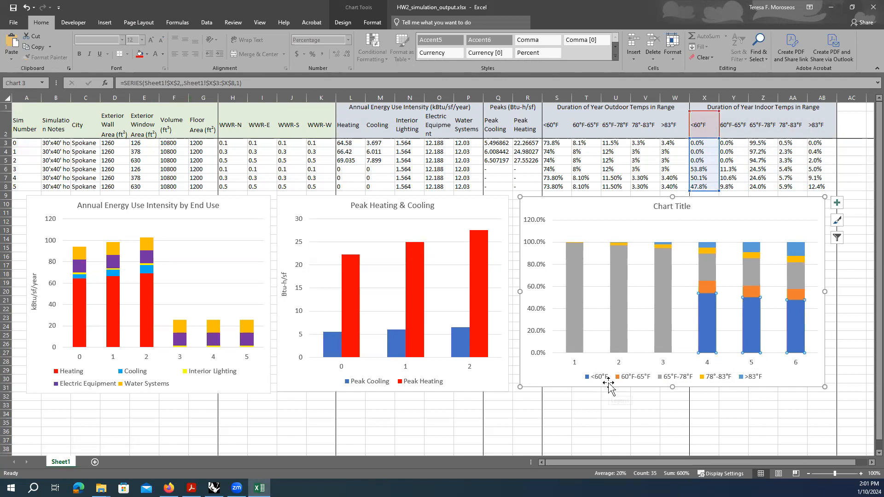
click(345, 21)
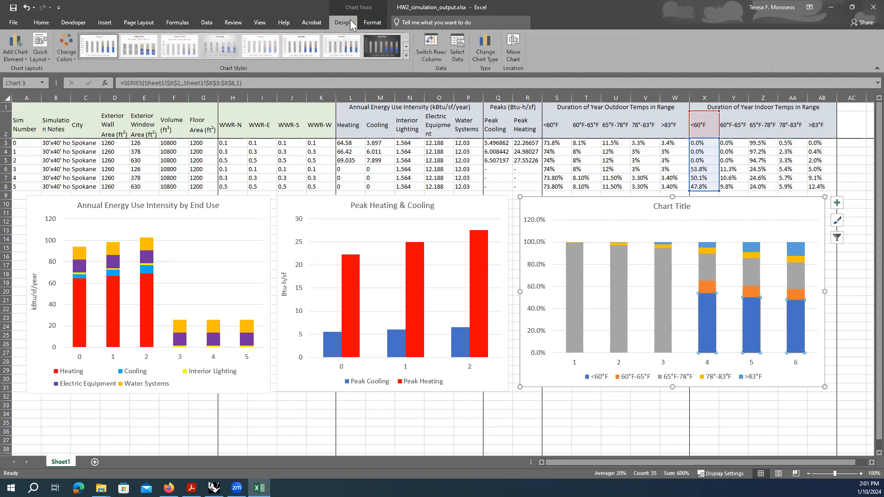
click(368, 24)
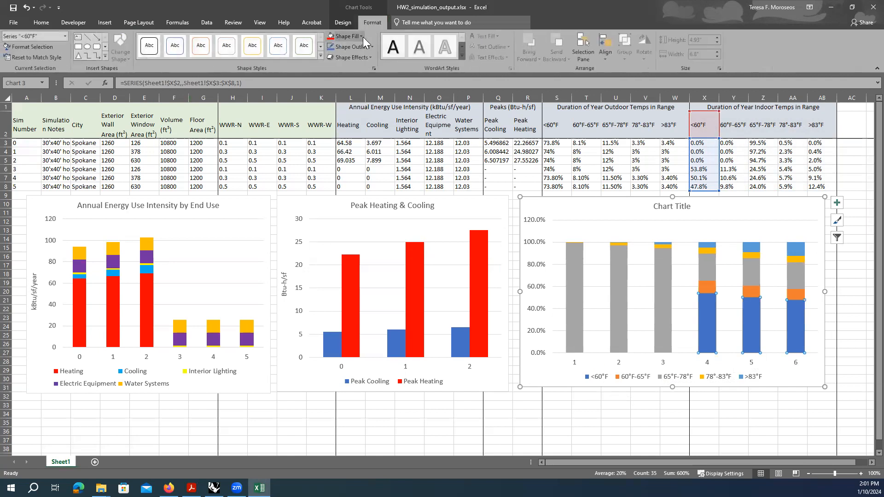
click(362, 36)
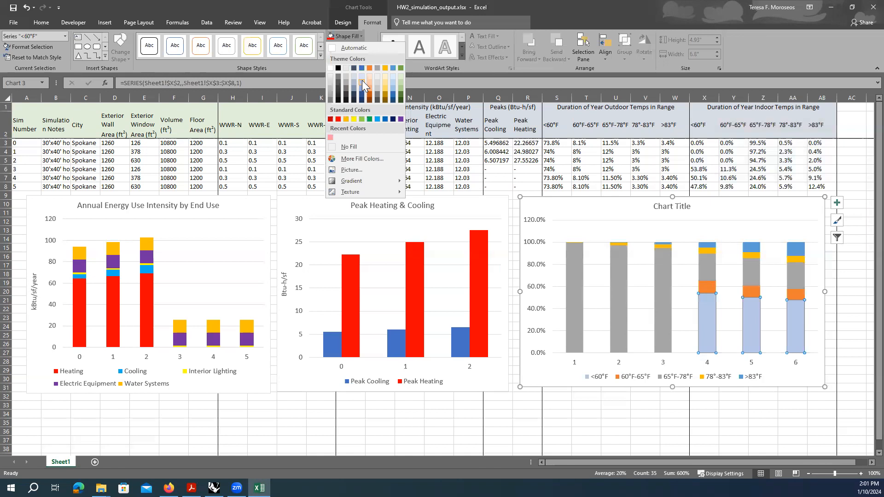
click(392, 75)
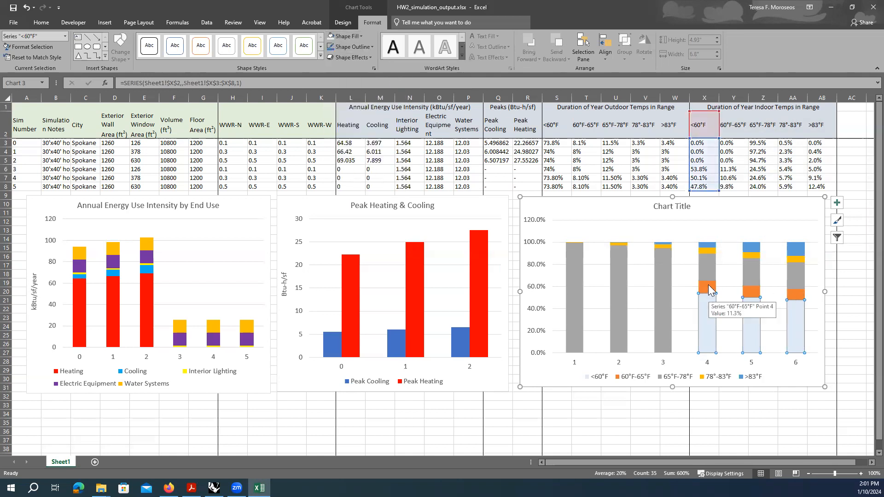
Step: Fill the 60°F-65°F series with the lighter theme blue and the 65°F-78°F series with the theme green
click(708, 289)
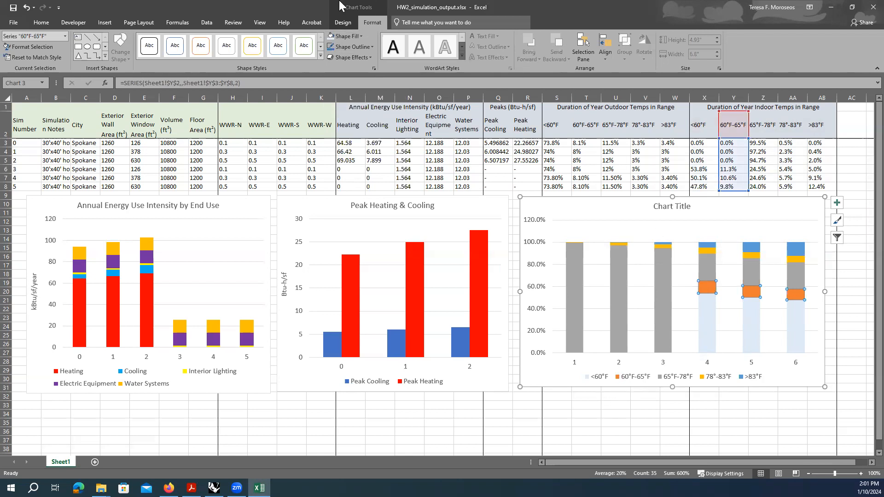
click(351, 36)
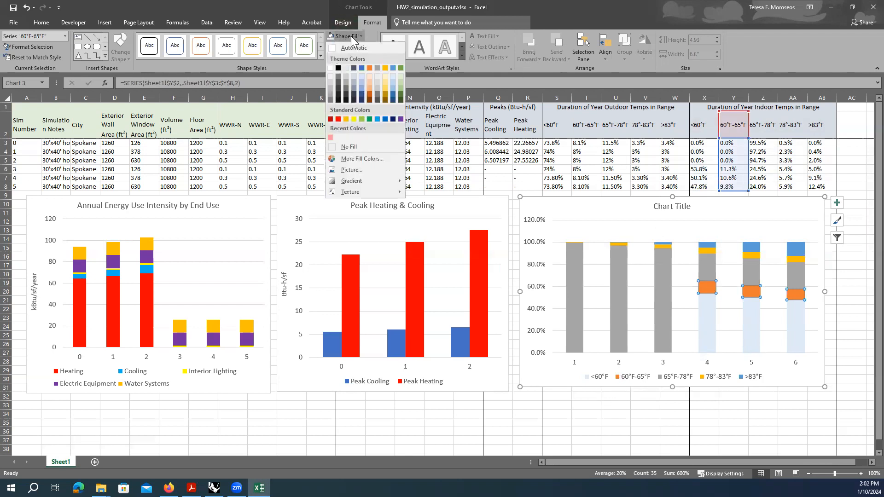
click(393, 67)
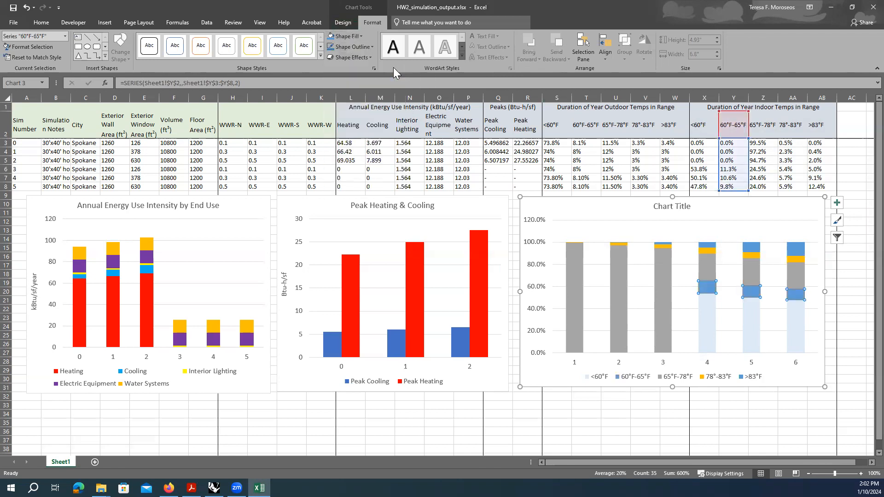
click(707, 276)
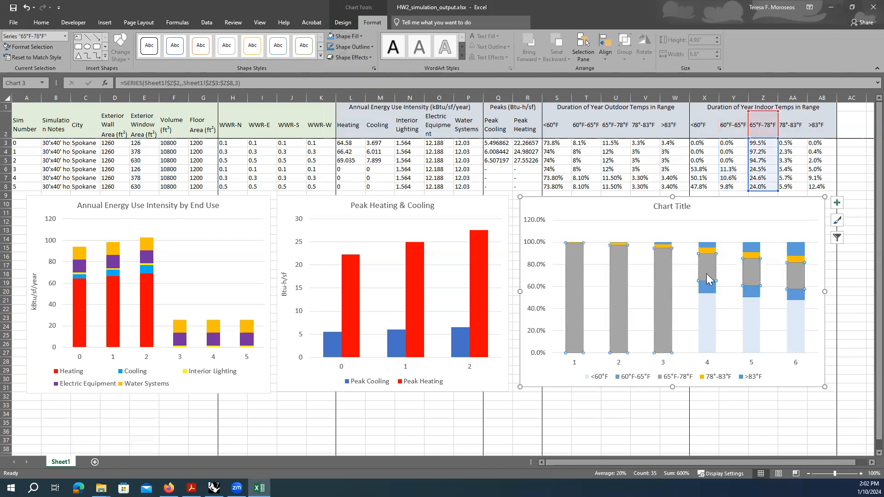
click(355, 37)
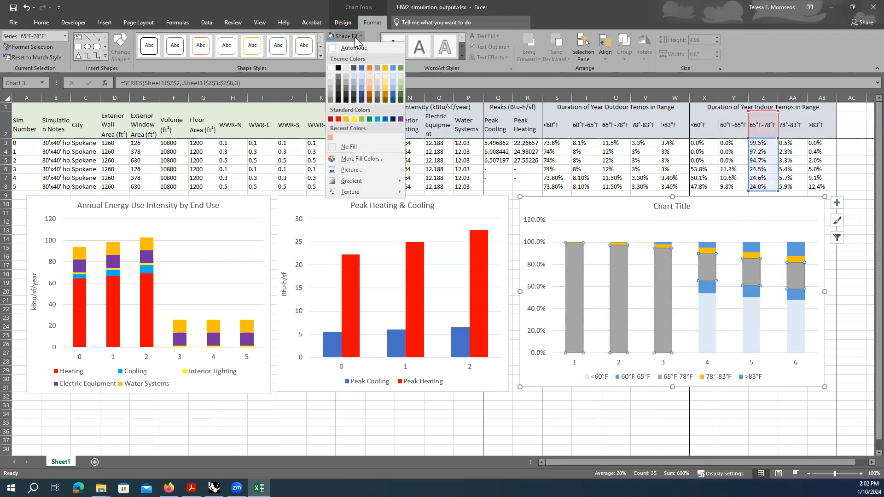
click(402, 67)
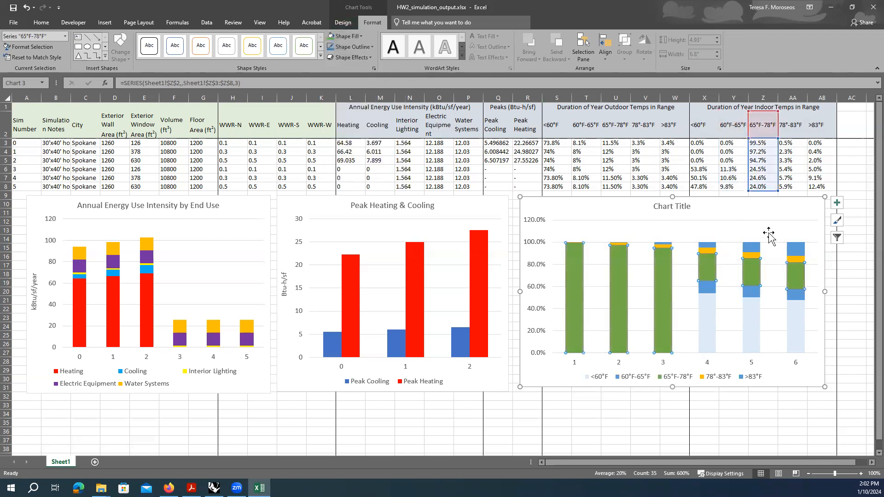
Step: Fill the 78°-83°F series with the standard orange and the >83°F series with the standard red
click(711, 252)
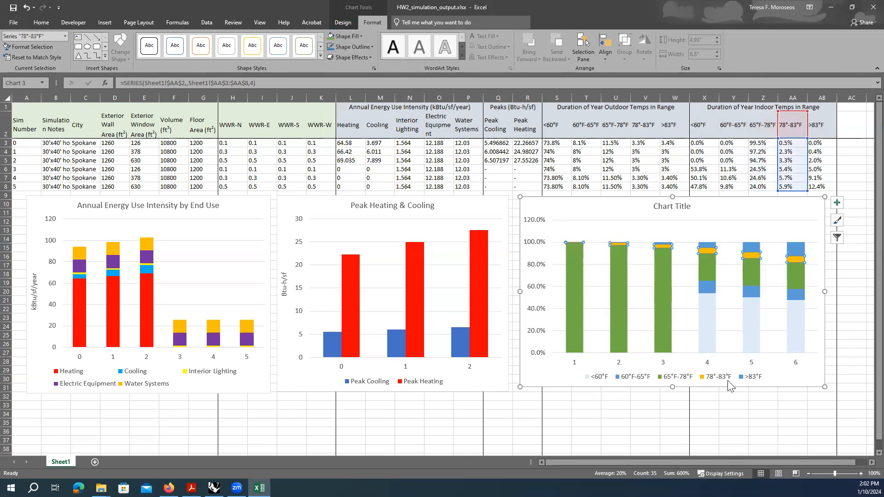
click(358, 37)
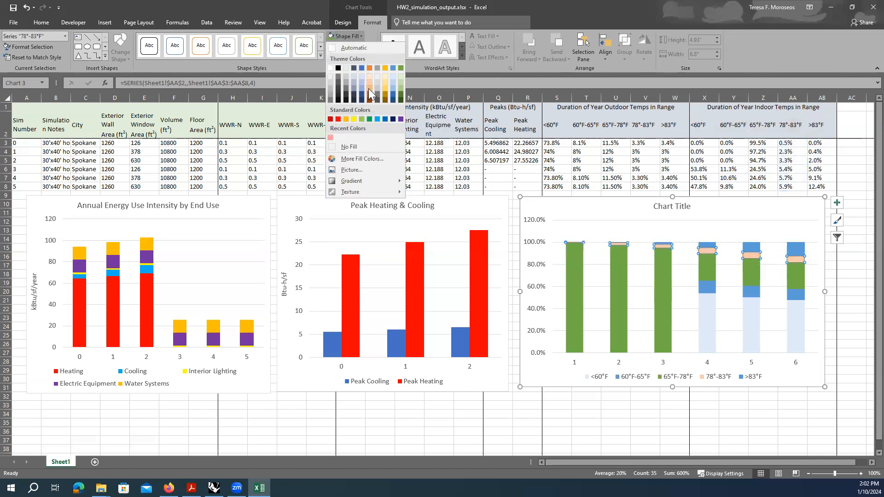
click(346, 121)
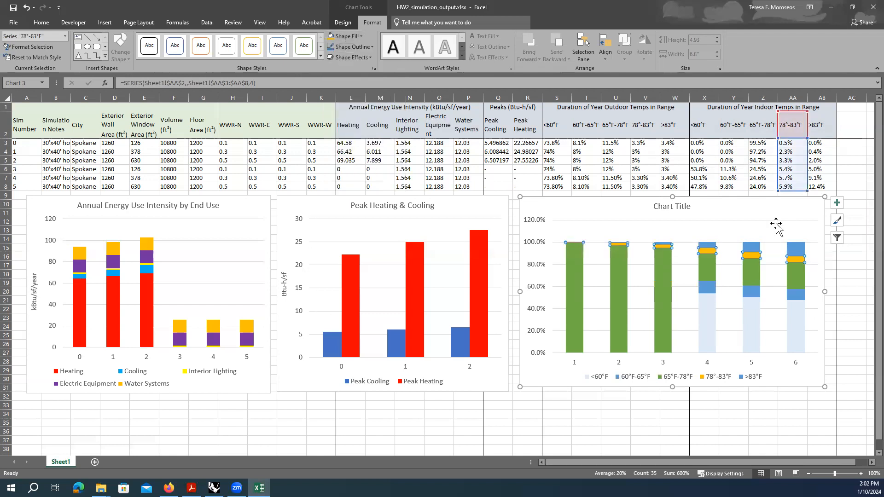
click(748, 251)
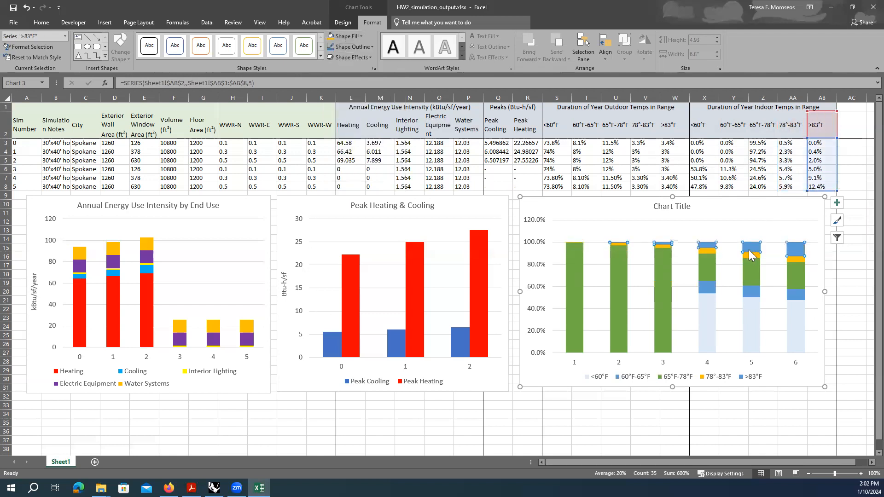
click(350, 36)
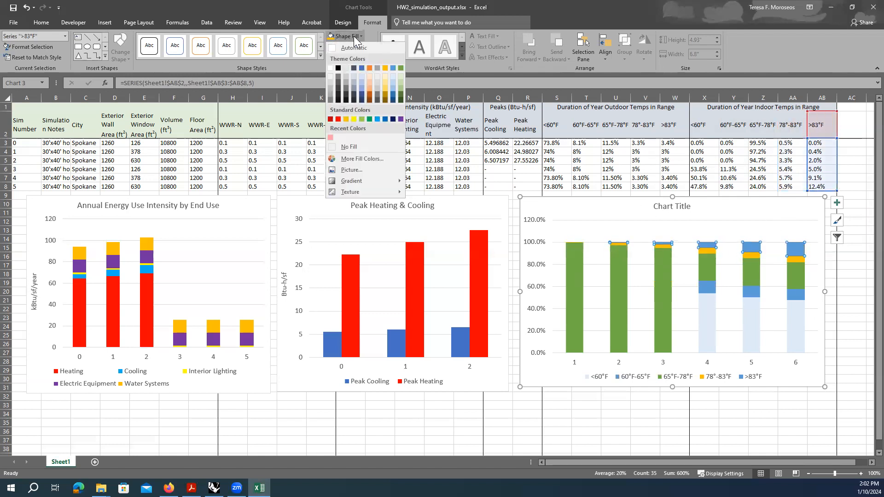
click(337, 119)
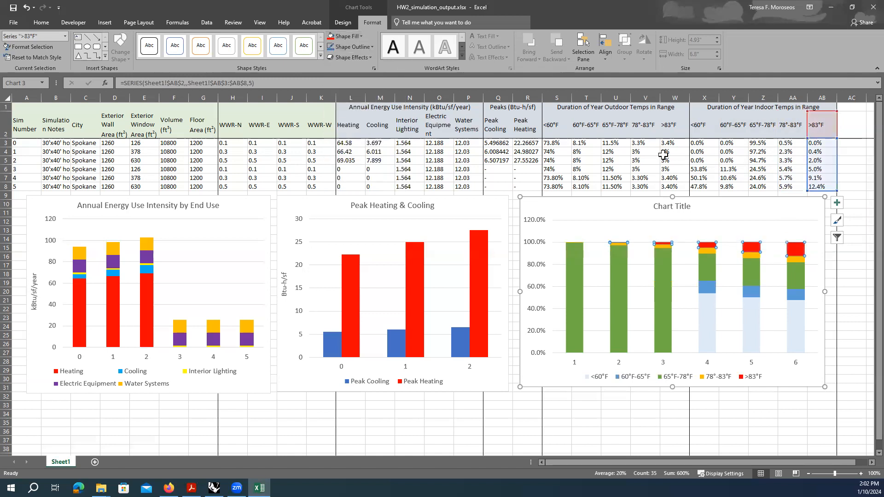
click(838, 285)
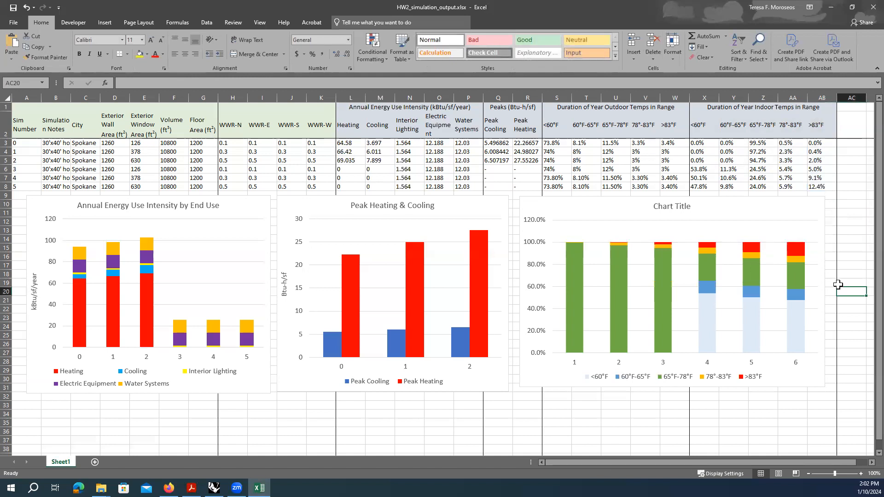
Step: Shift the indoor temperature chart slightly right and title it "Duration of Year Indoor Temps in Range"
click(797, 379)
drag(796, 379, 800, 380)
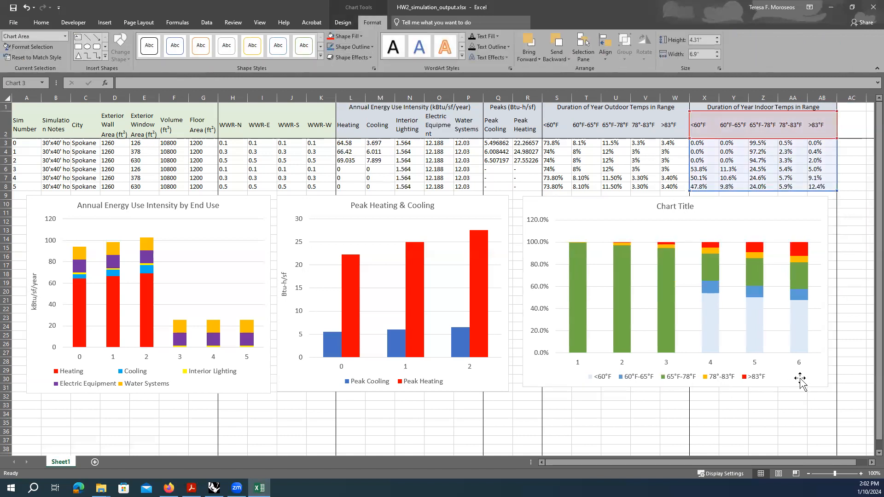
click(668, 209)
double_click(672, 211)
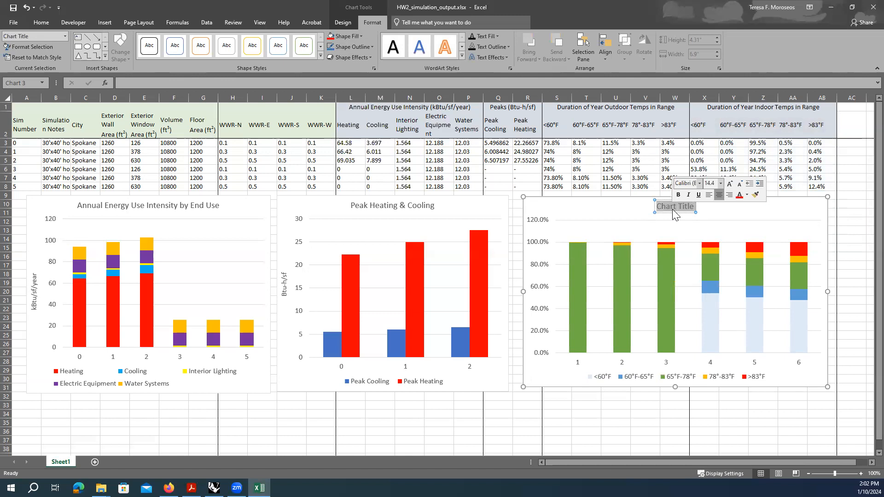
text(Duration of T)
text(ear Indoor Temps in Range)
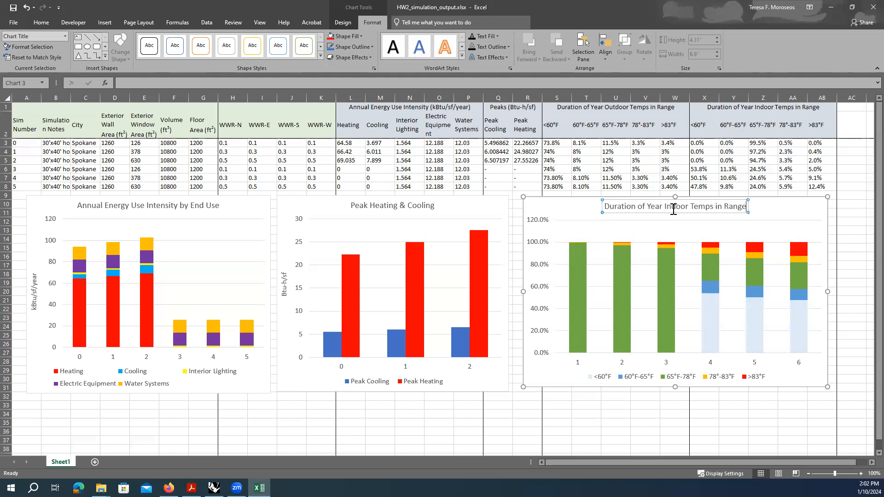
Step: Set the indoor temperature chart's horizontal axis labels to the simulation numbers in A3:A8
click(616, 422)
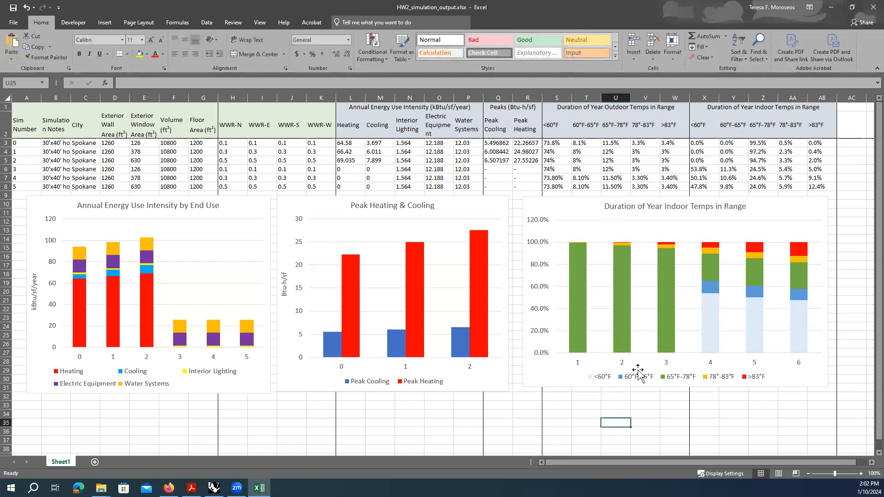
click(577, 366)
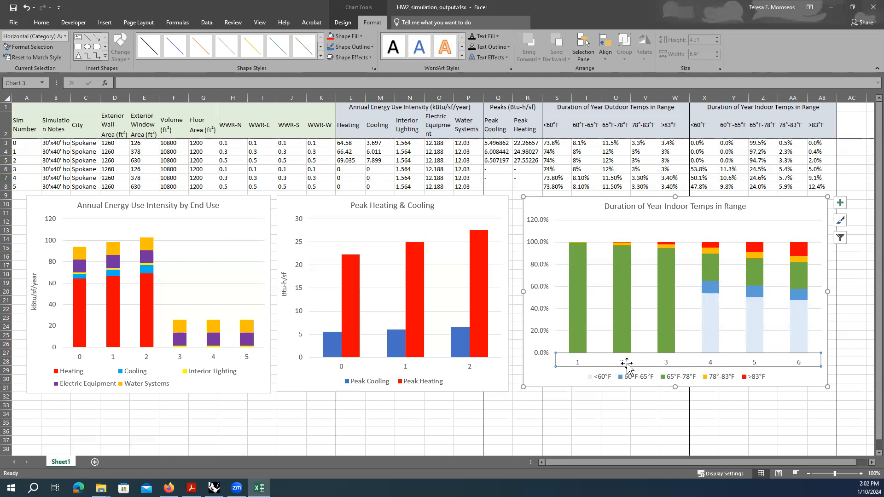
click(573, 211)
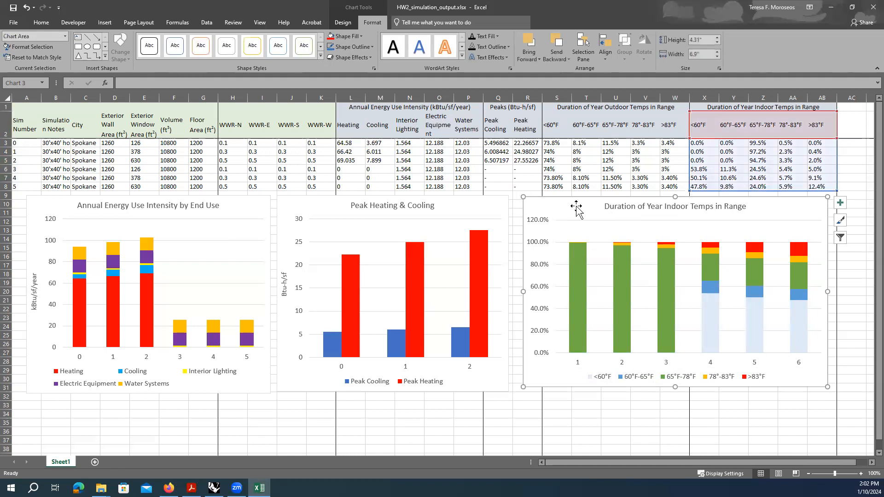
click(341, 24)
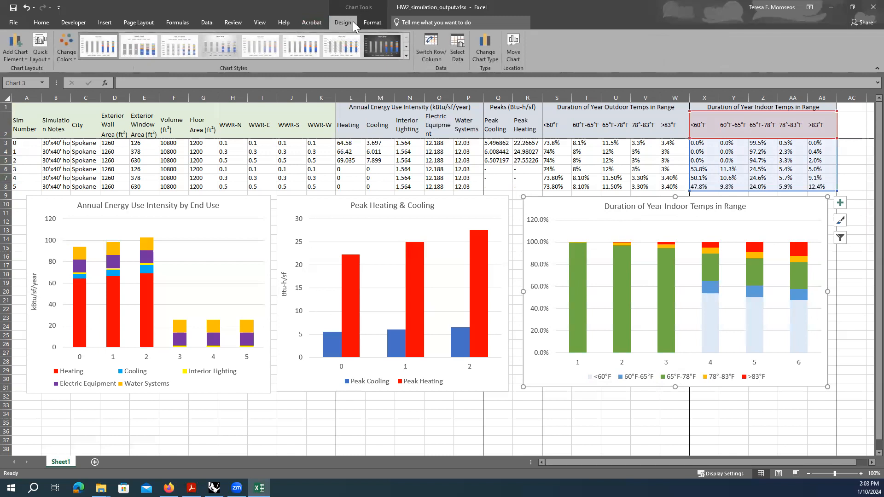
click(458, 47)
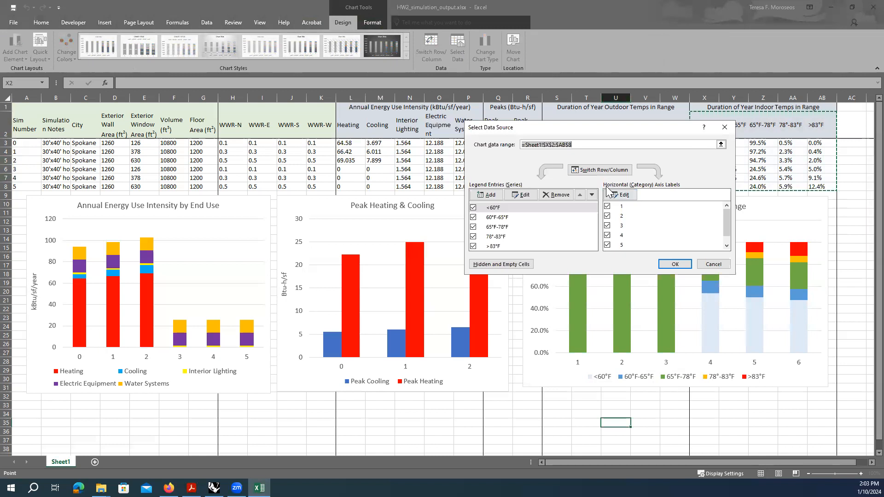
click(626, 197)
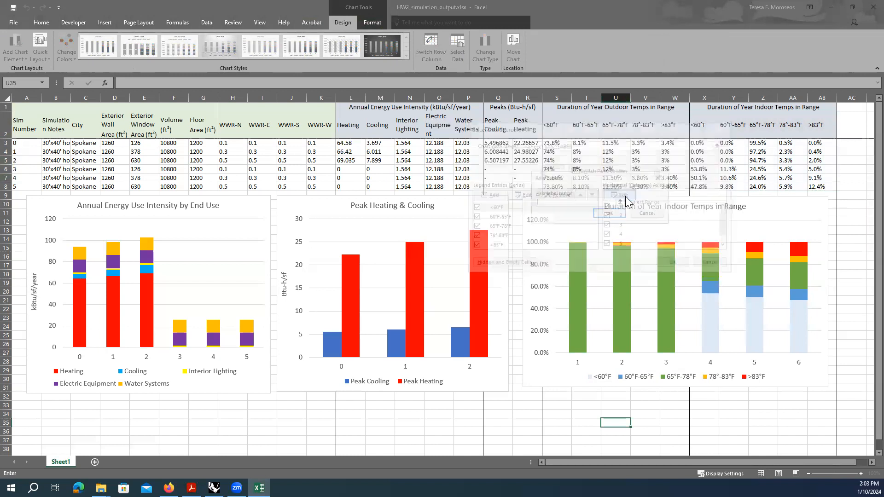
drag(29, 143, 25, 188)
key(Return)
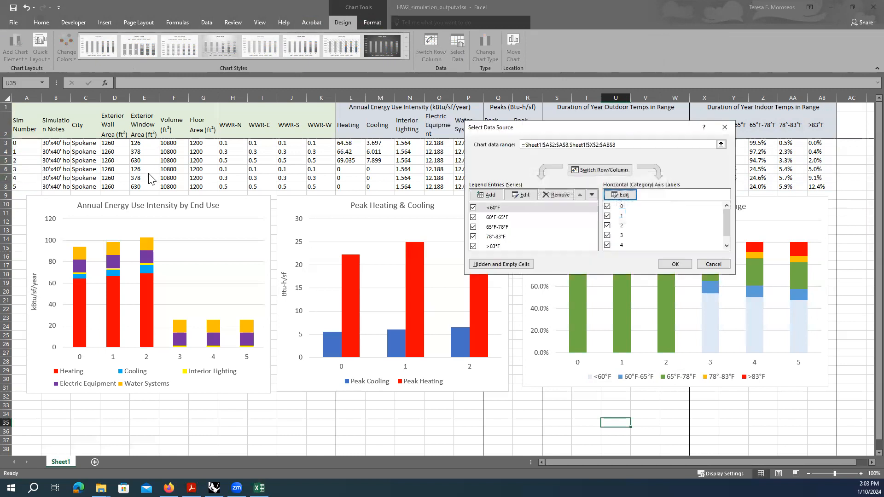
click(673, 265)
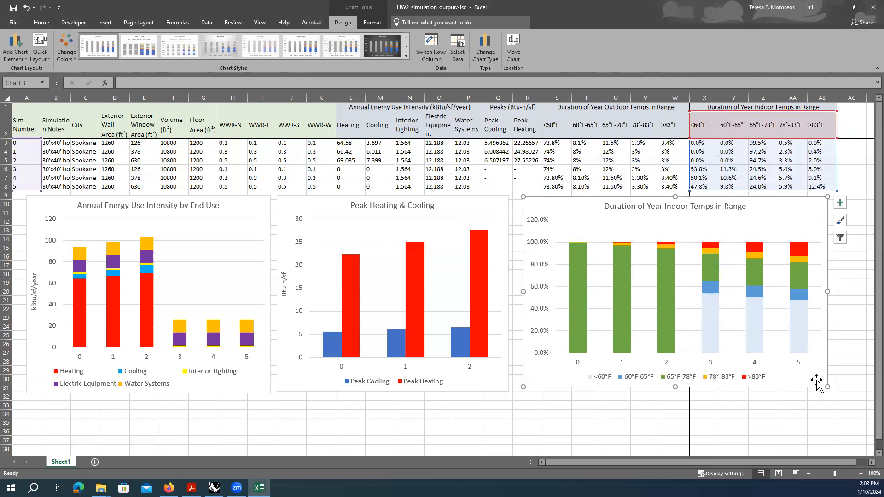
Step: Narrow the indoor temperature chart, shift the peak loads chart slightly right and widen the energy use chart slightly to even out the row
drag(823, 389, 791, 387)
drag(456, 206, 465, 206)
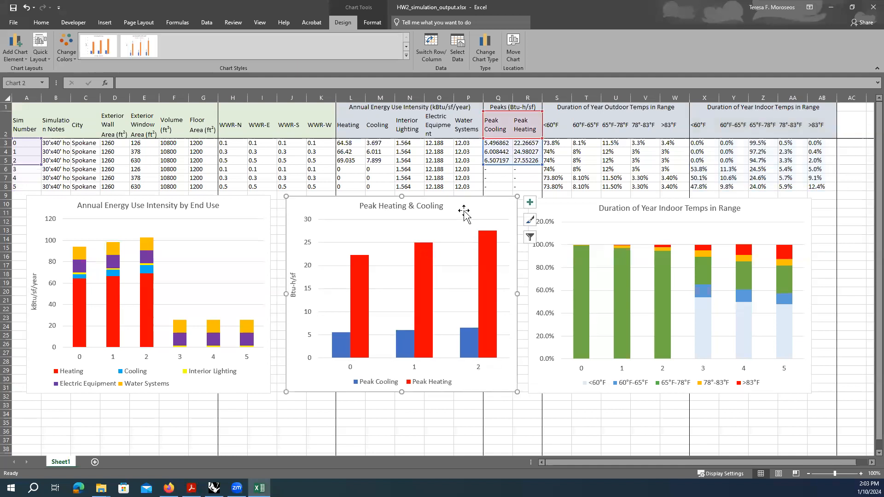
click(253, 205)
drag(270, 195, 253, 203)
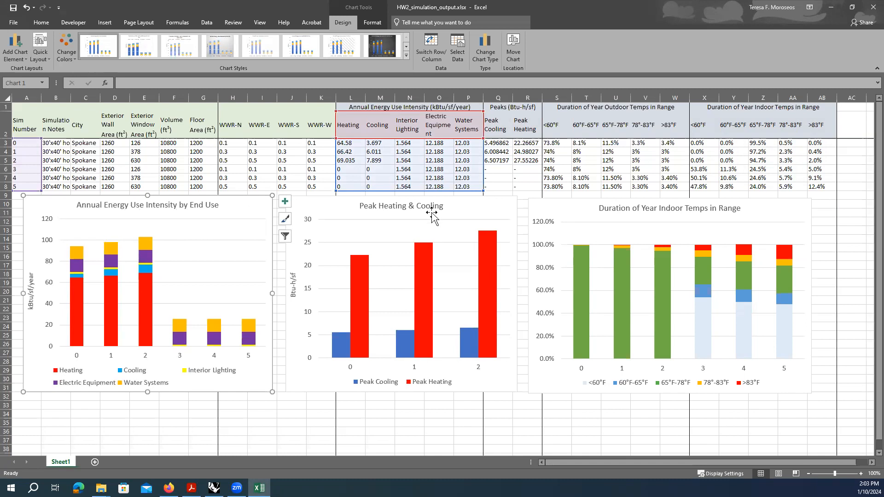
Step: Move the indoor temperature chart slightly up and lower its upper edge a little to line it up with the other charts
click(632, 208)
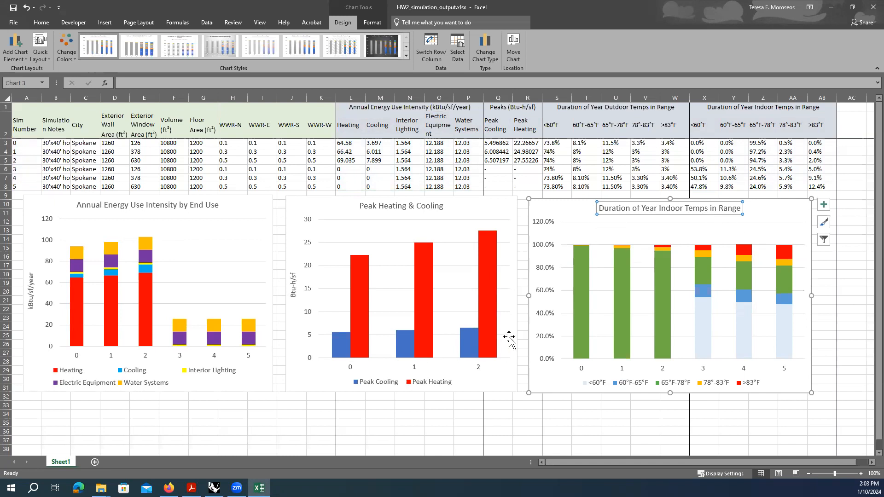
click(797, 385)
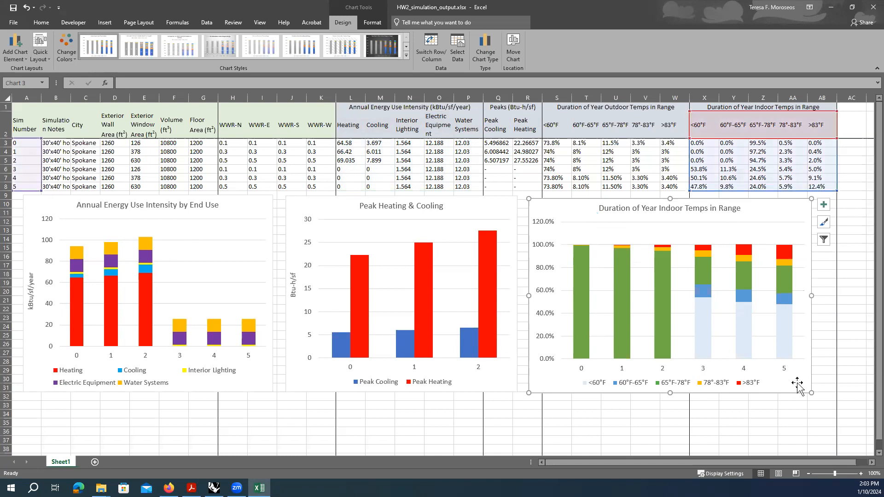
click(728, 409)
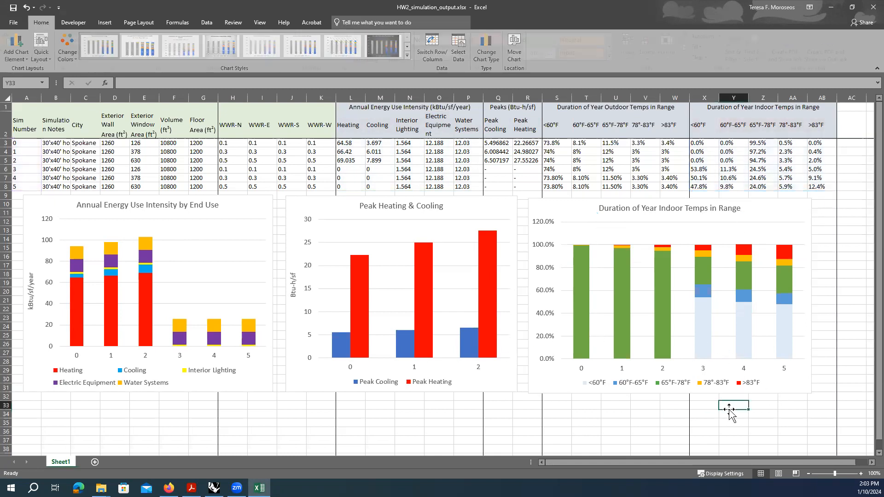
click(793, 387)
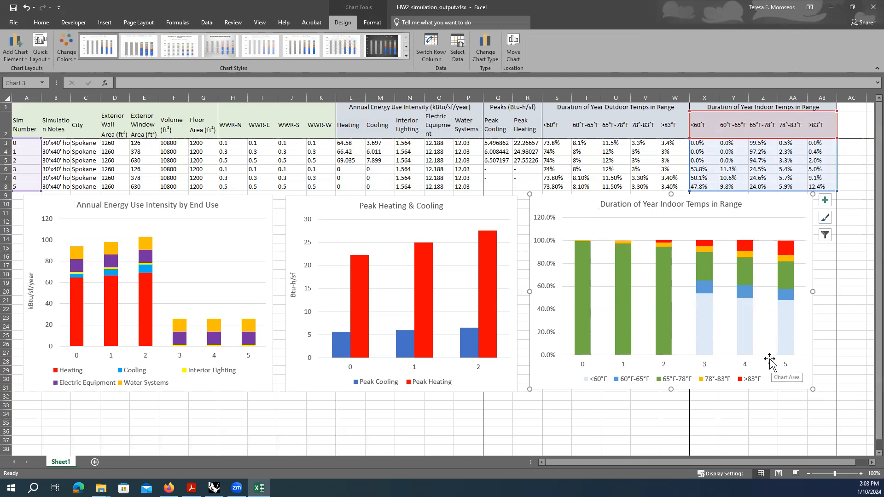
mouse_move(659, 299)
drag(670, 196, 670, 199)
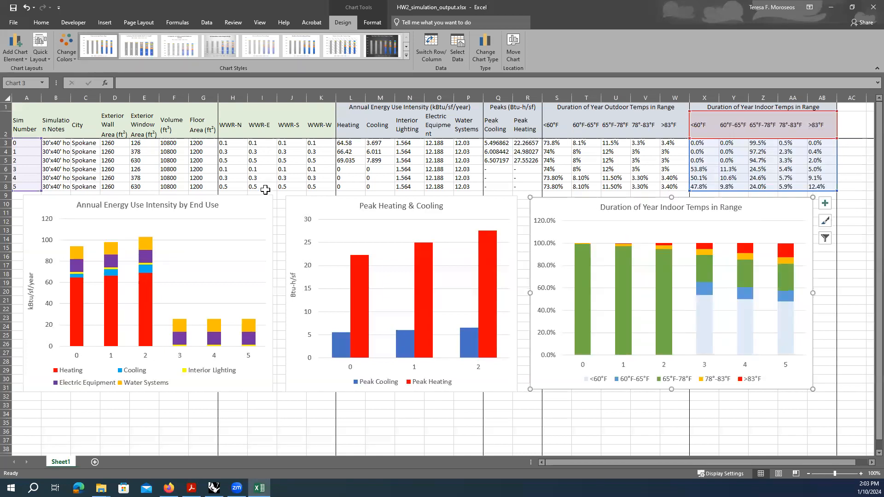
click(286, 186)
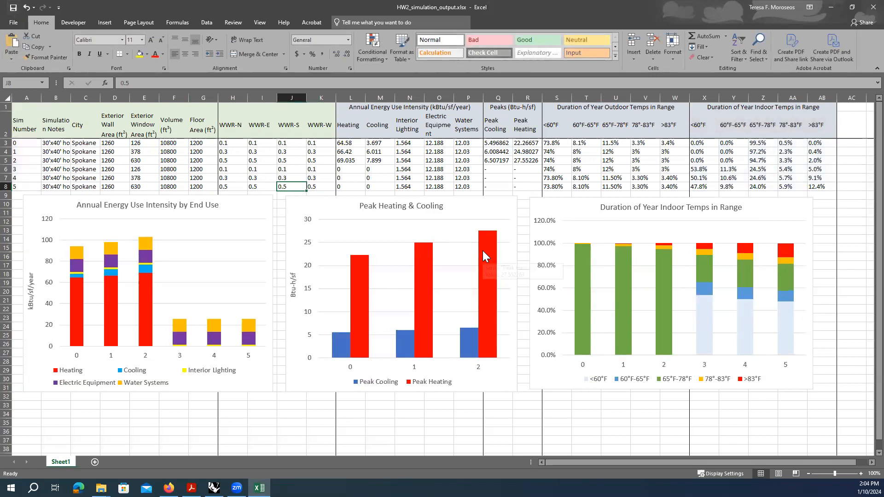
click(345, 185)
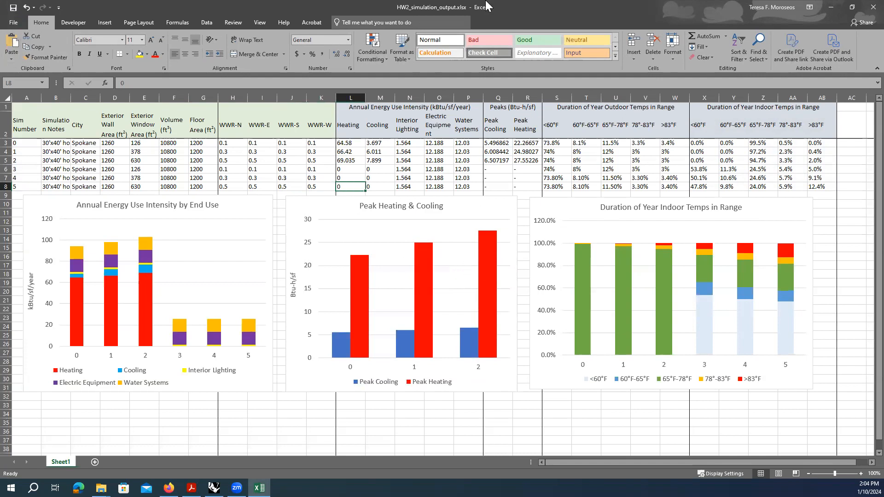
text(`)
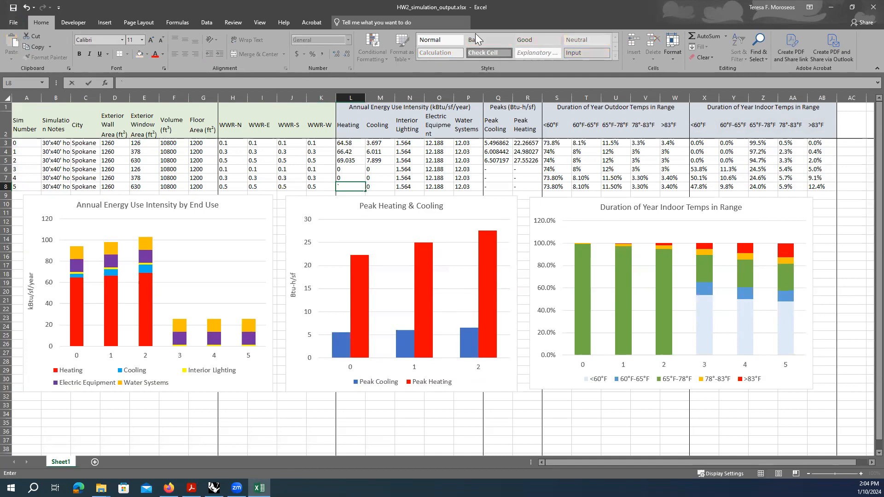